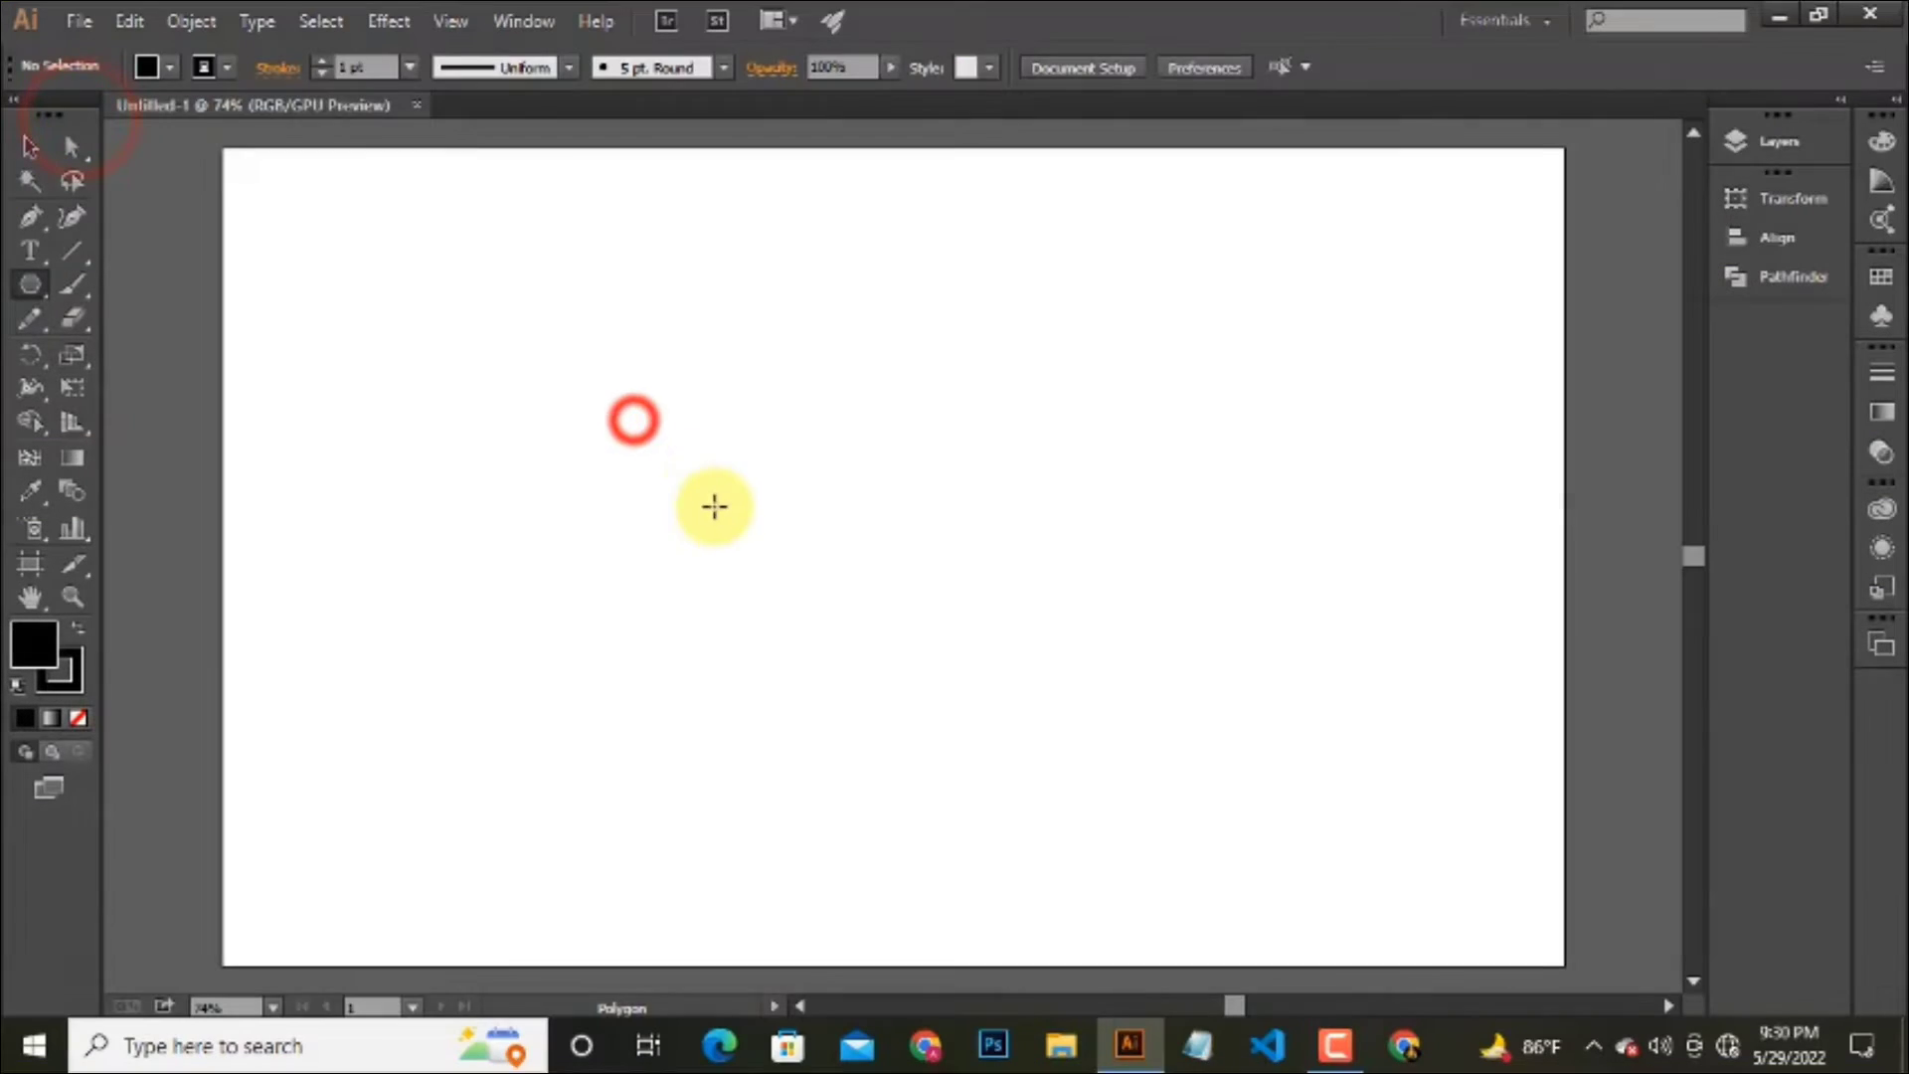
# Draw a black hexagon, then drag the lake photo over the hexagon cluster.
pyautogui.moveTo(563, 379)
pyautogui.mouseDown()
pyautogui.moveTo(606, 435)
pyautogui.moveTo(756, 423)
pyautogui.mouseUp()
pyautogui.press('v')
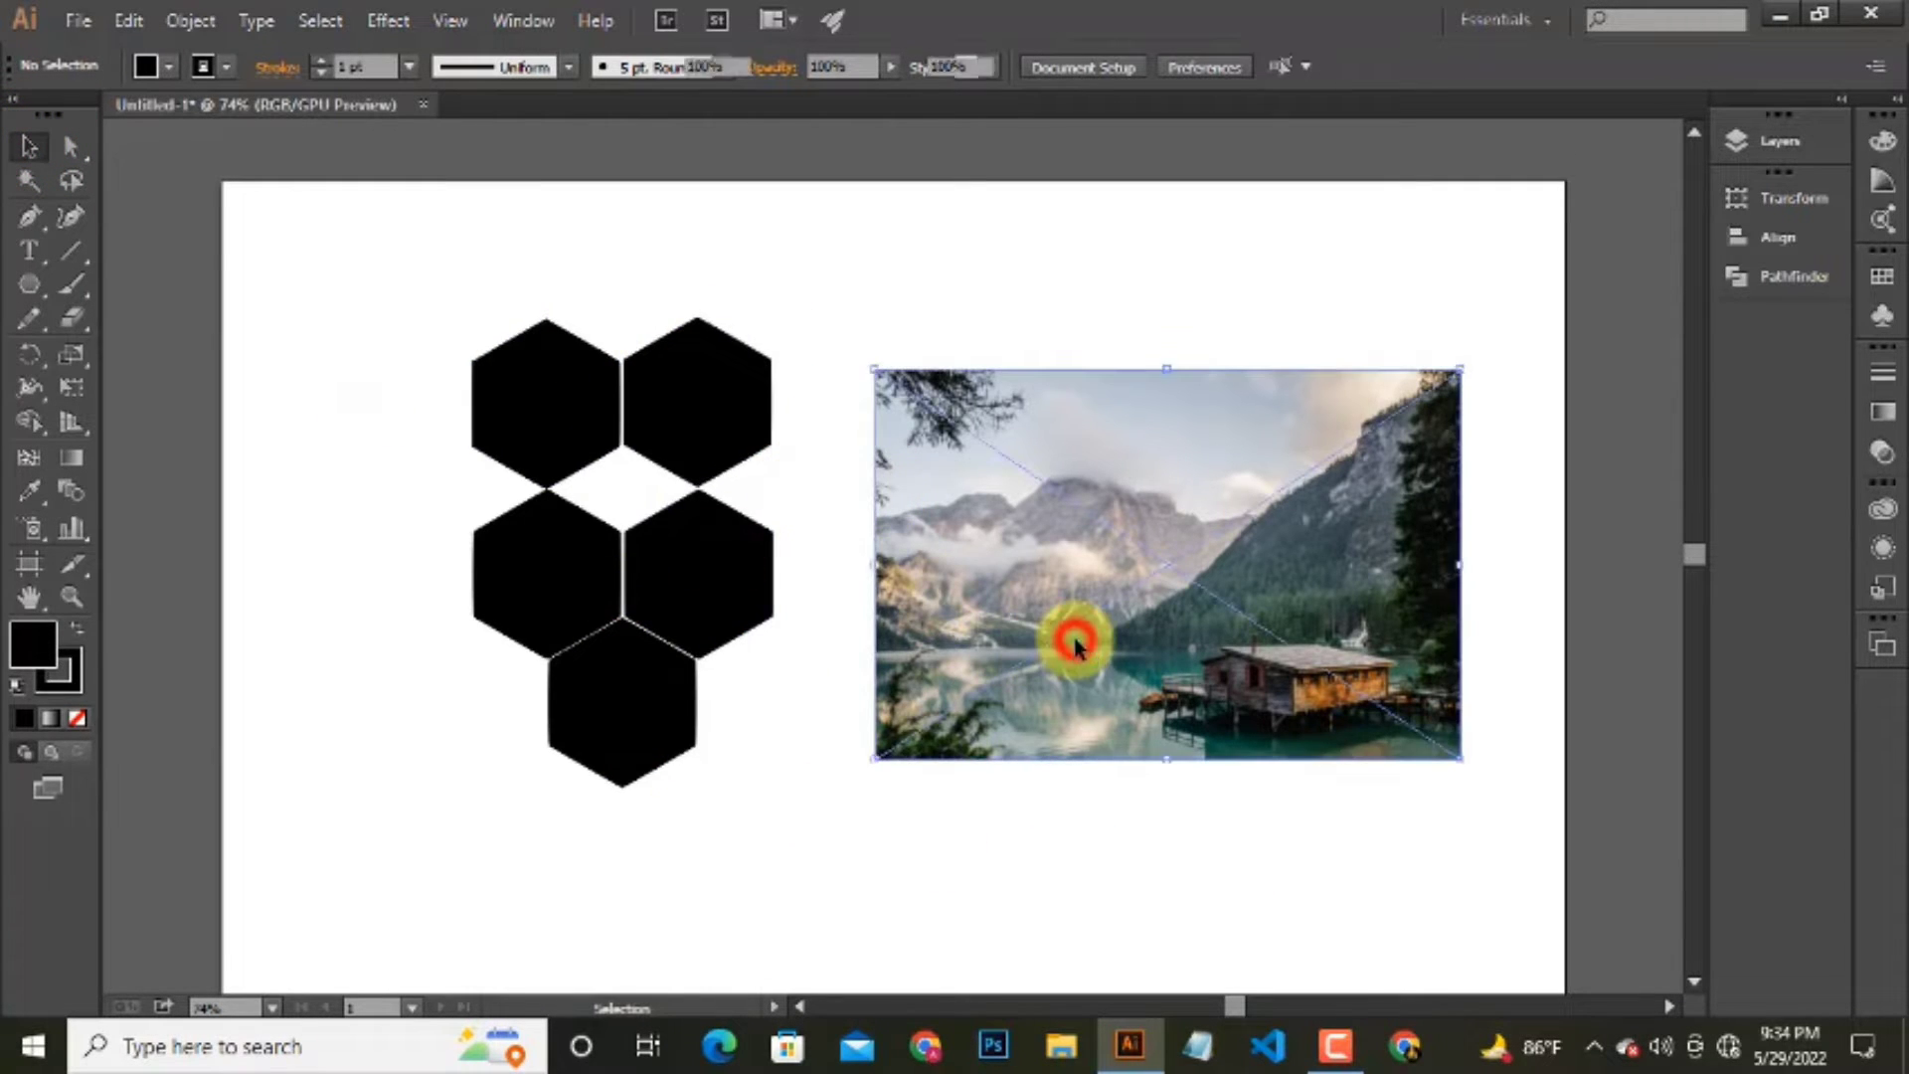
pyautogui.moveTo(1075, 644); pyautogui.dragTo(666, 594)
# Enlarge the lake photo to cover the hexagons and nudge it slightly lower.
pyautogui.moveTo(928, 716); pyautogui.dragTo(1001, 765)
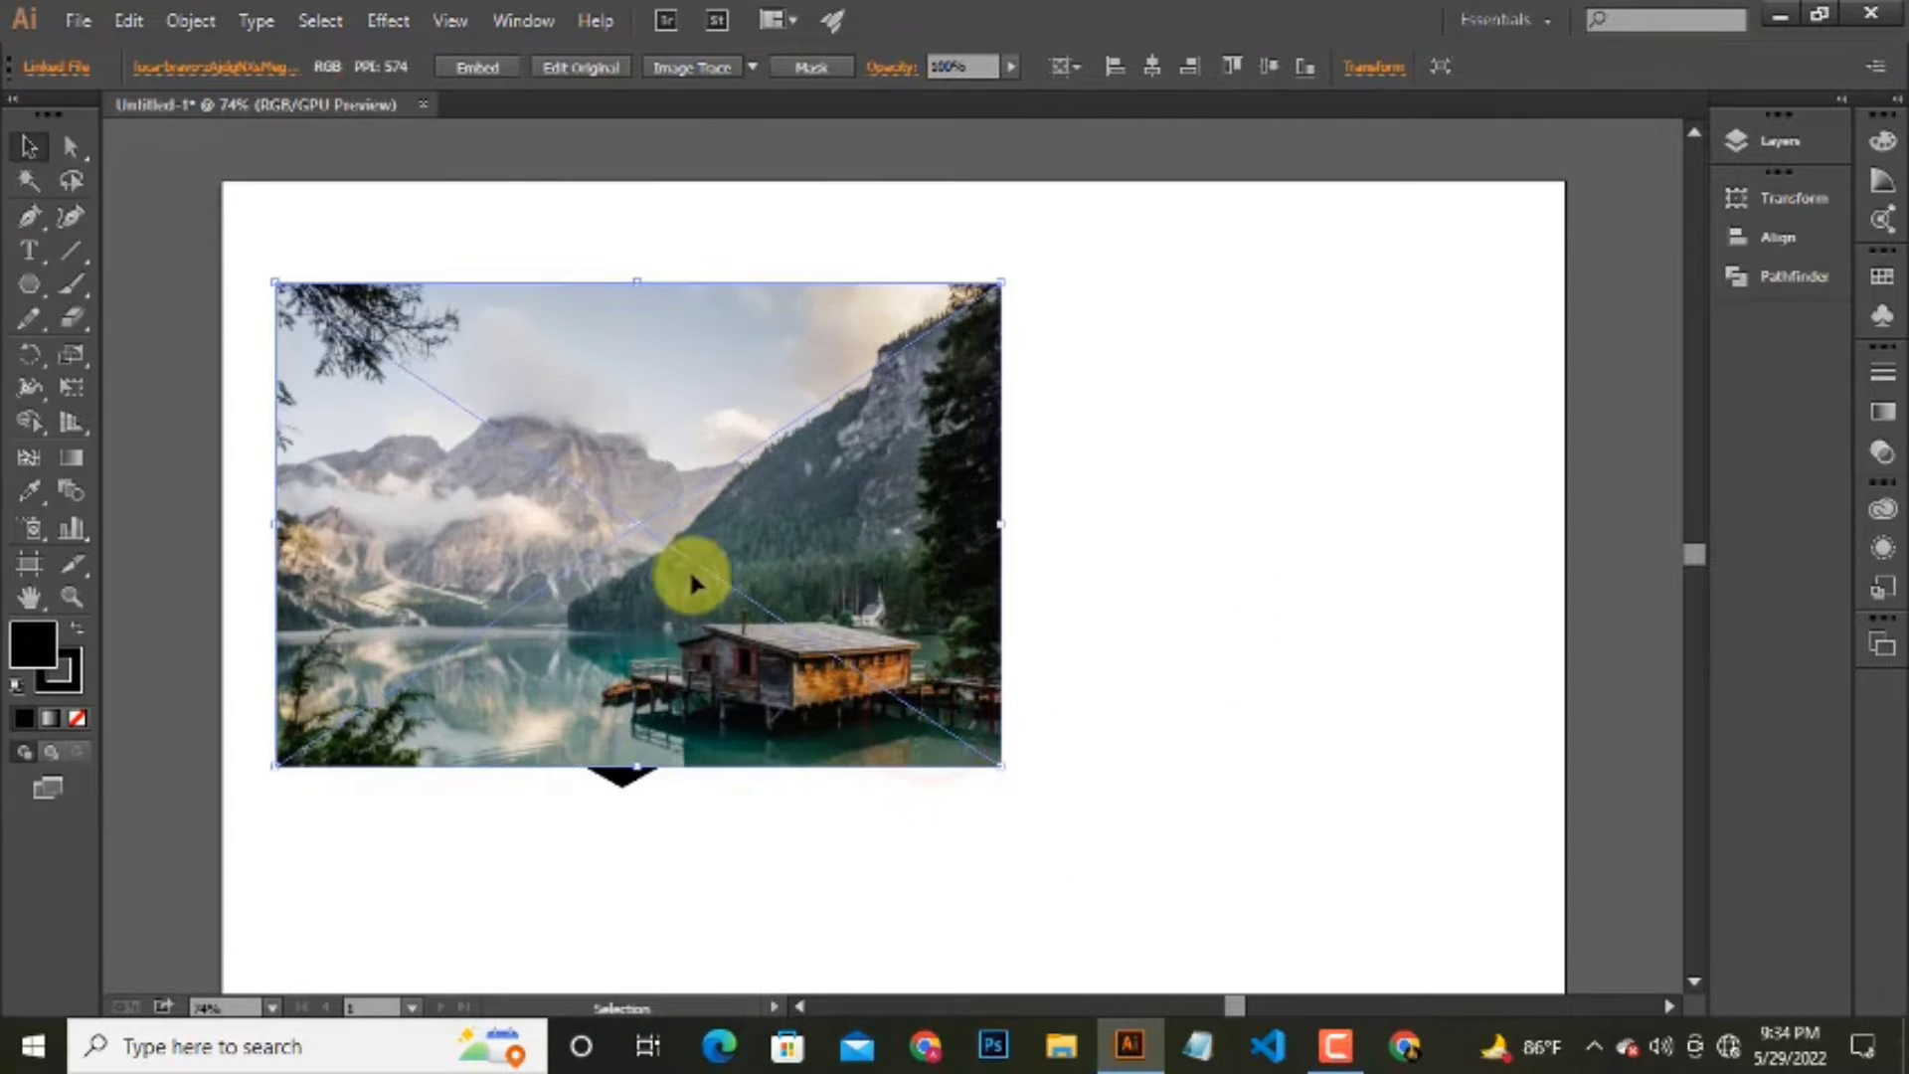
pyautogui.moveTo(693, 581); pyautogui.dragTo(693, 617)
pyautogui.rightClick(604, 595)
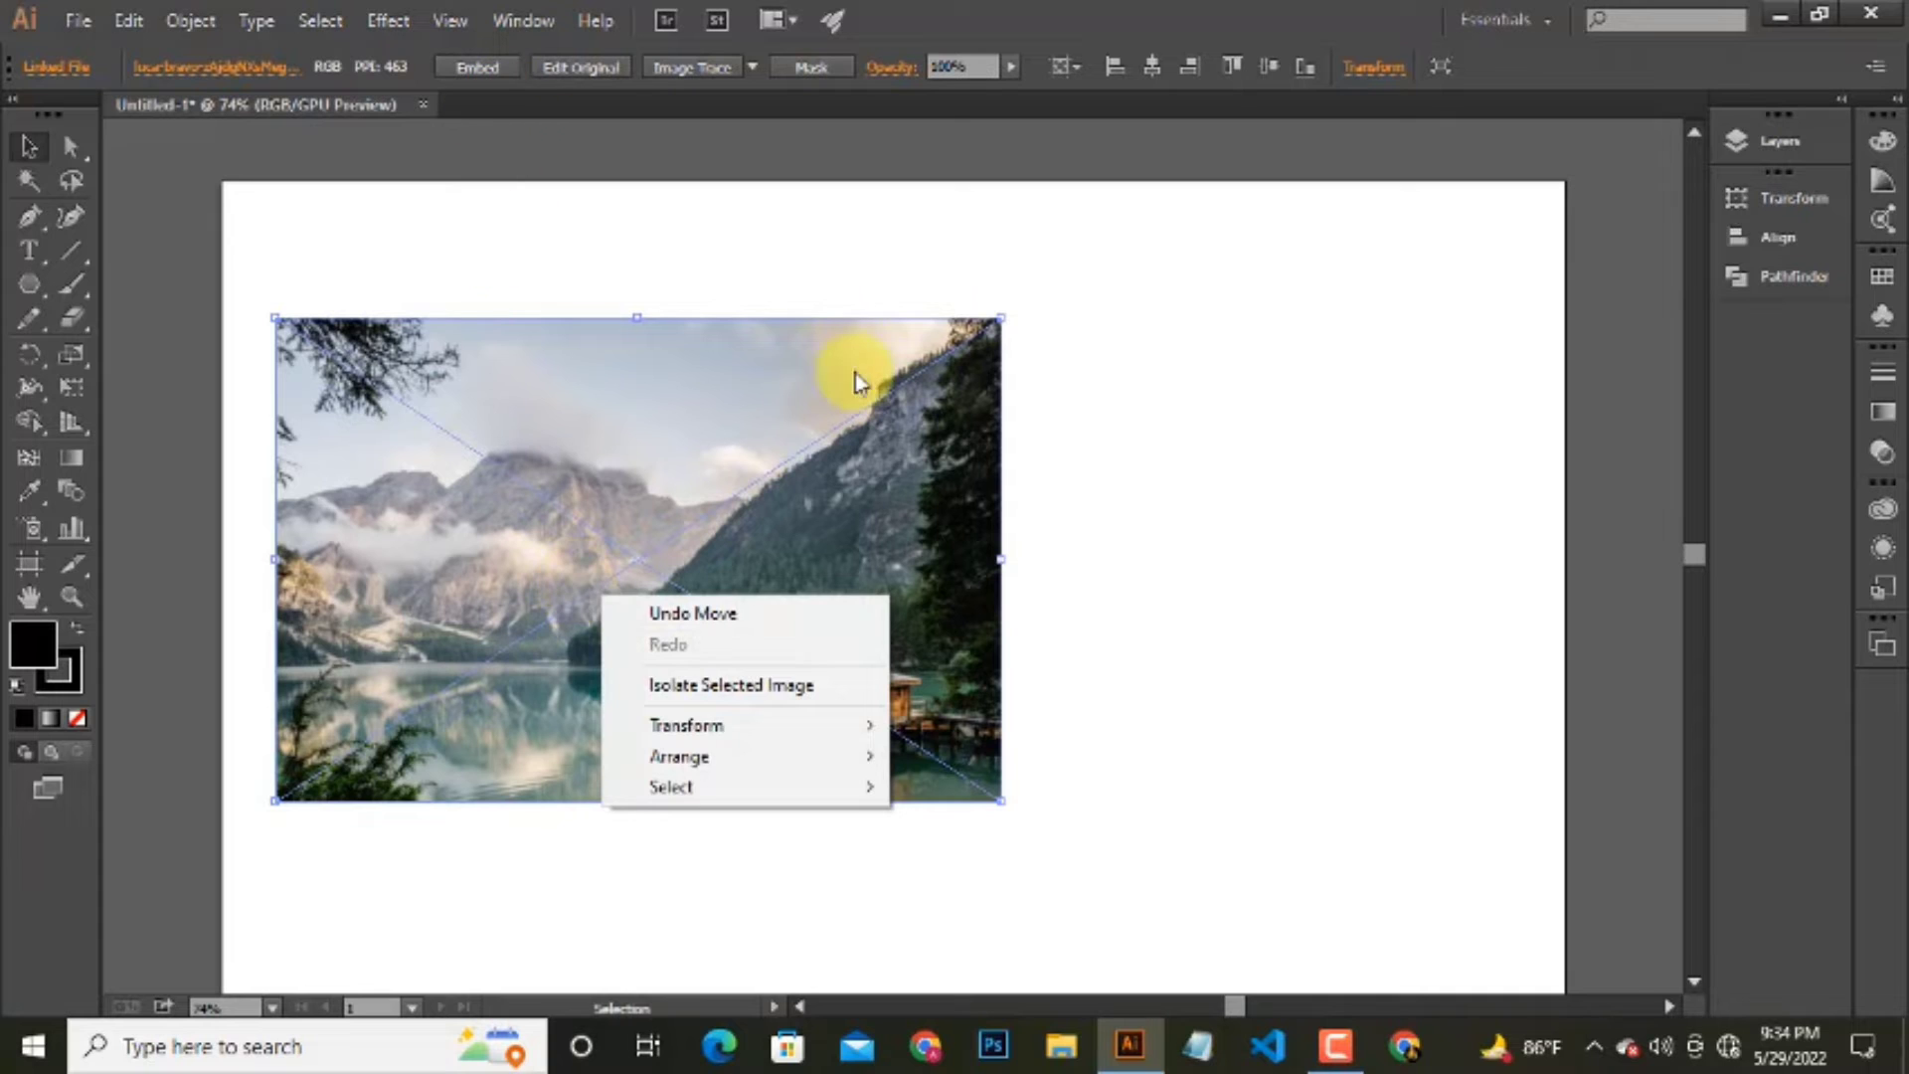
pyautogui.click(945, 265)
pyautogui.click(487, 67)
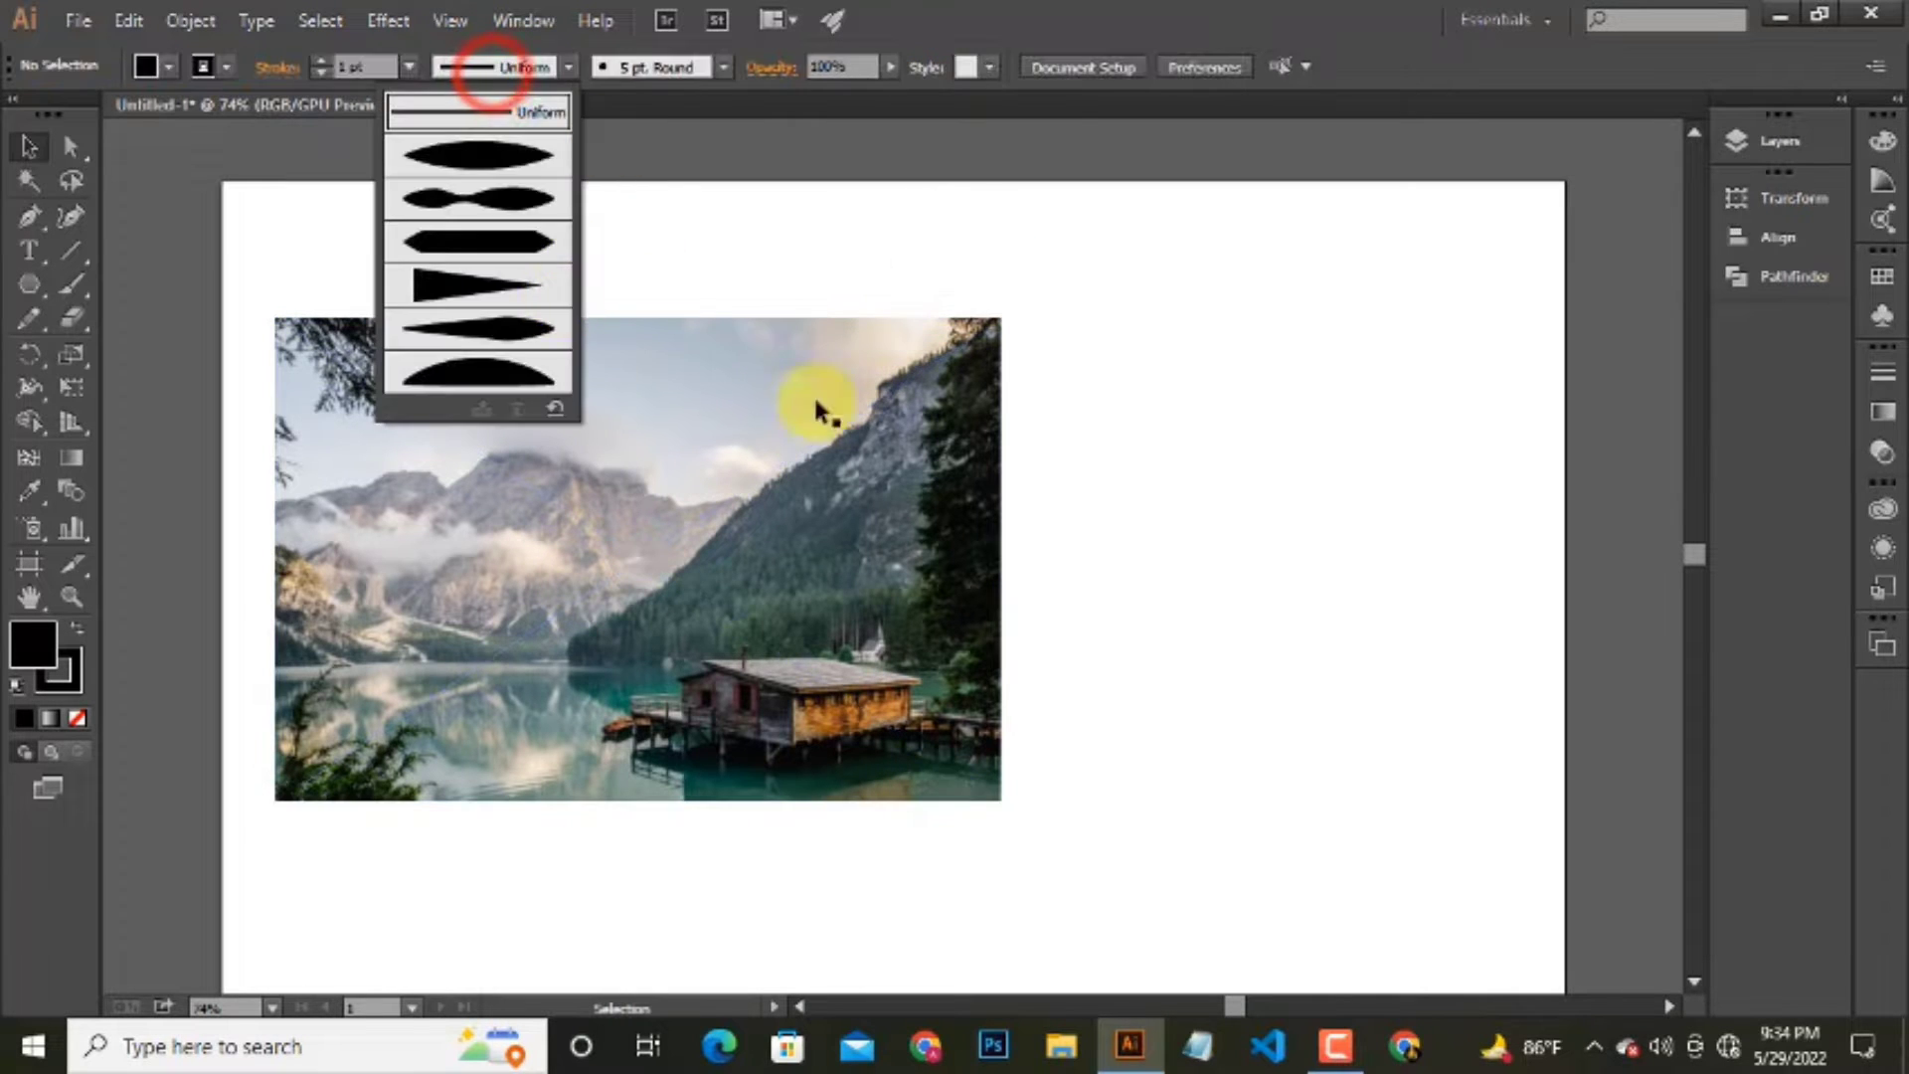
pyautogui.click(971, 242)
# Send the photo behind the hexagons, then try a clipping mask and undo it.
pyautogui.rightClick(587, 456)
pyautogui.click(1037, 712)
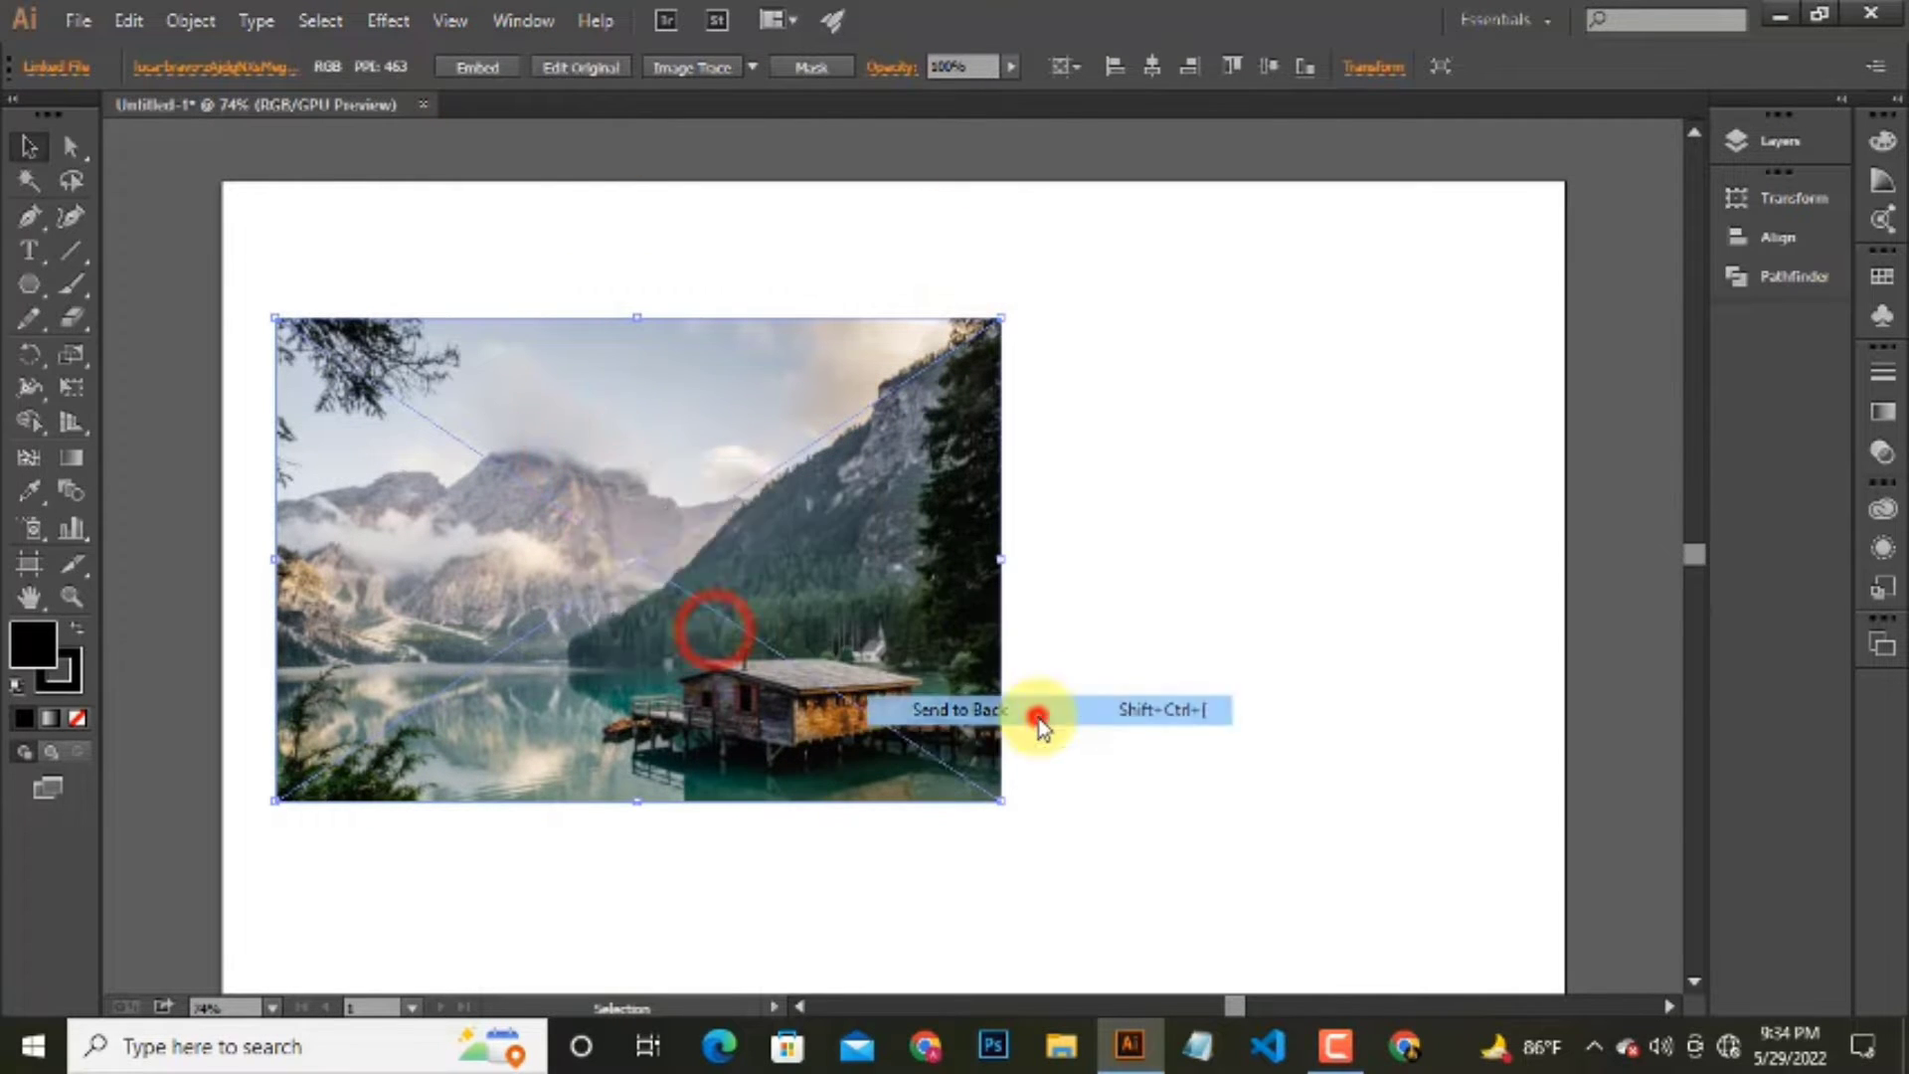
pyautogui.click(1250, 671)
pyautogui.moveTo(298, 222); pyautogui.dragTo(541, 596)
pyautogui.rightClick(550, 597)
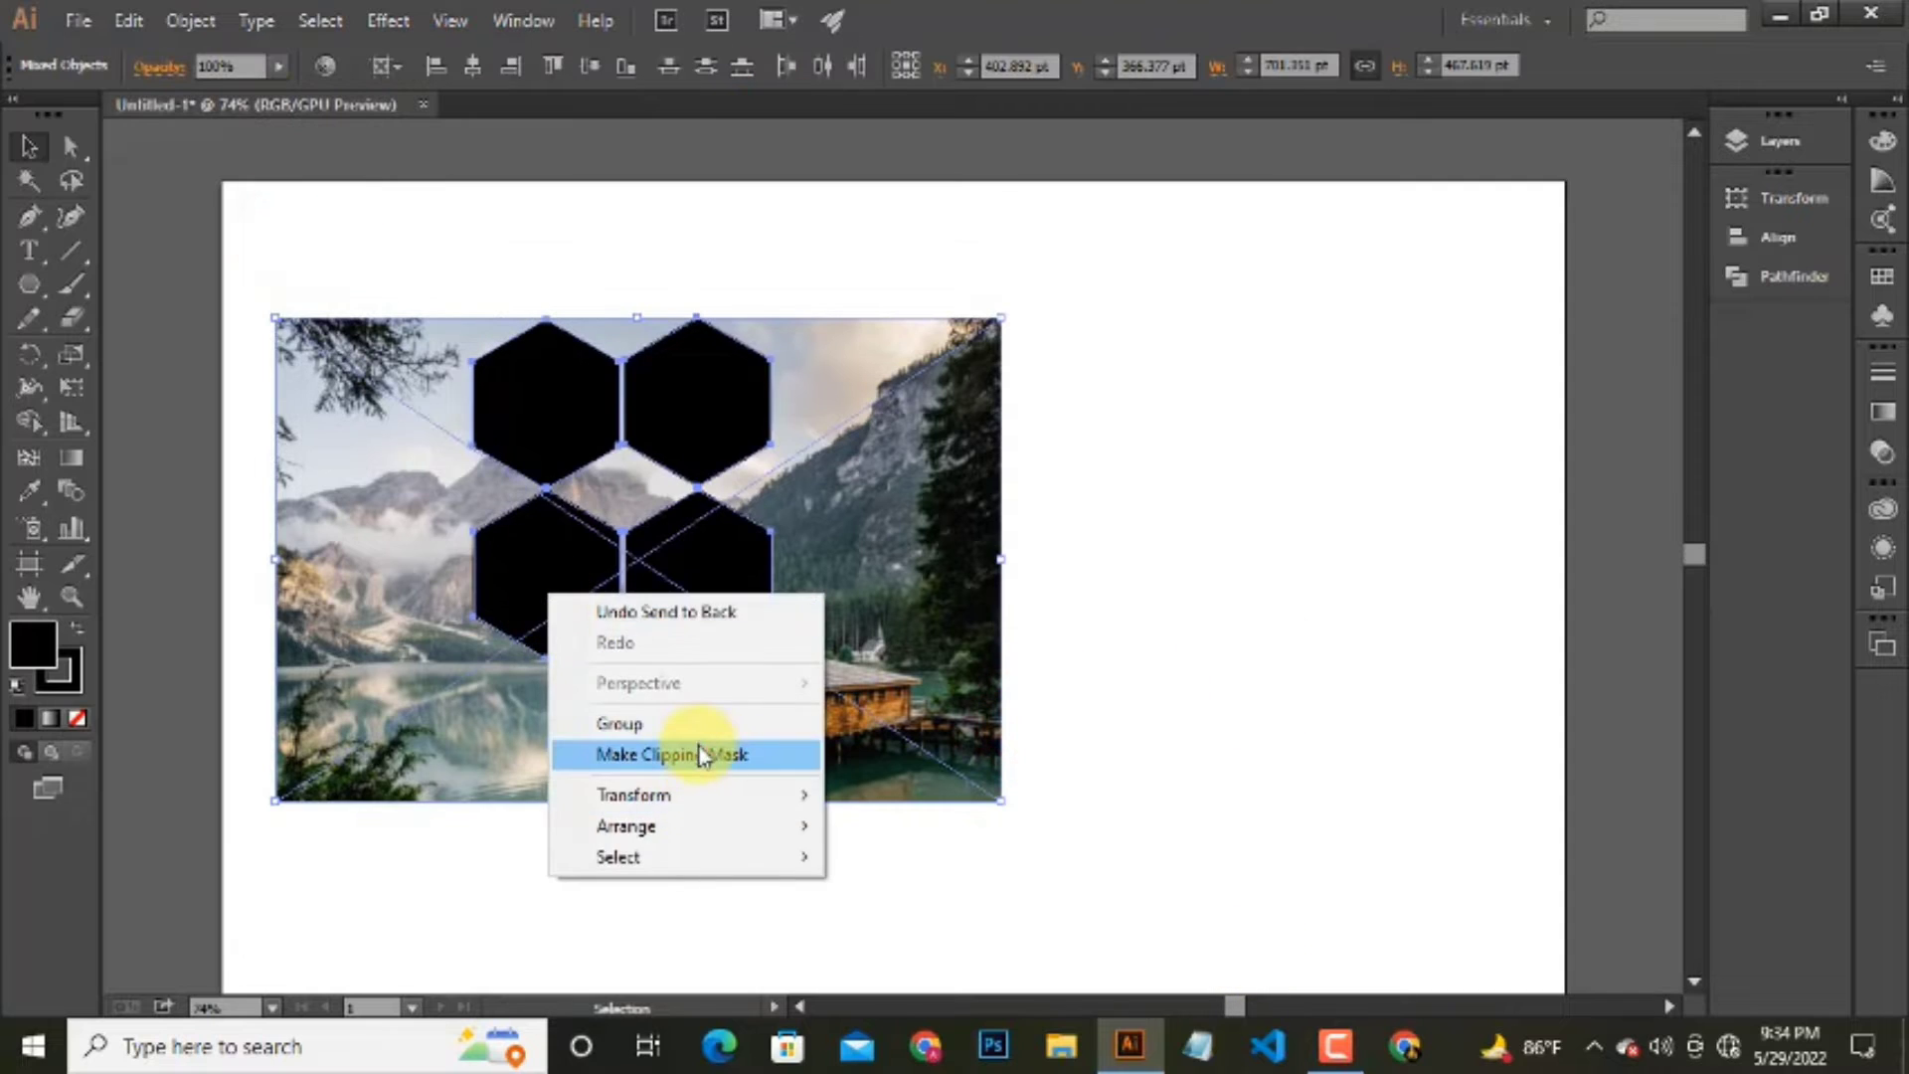
pyautogui.click(702, 756)
pyautogui.hotkey('ctrl', 'z')
# Move the photo out to the right of the hexagons and select all five hexagons.
pyautogui.click(1183, 636)
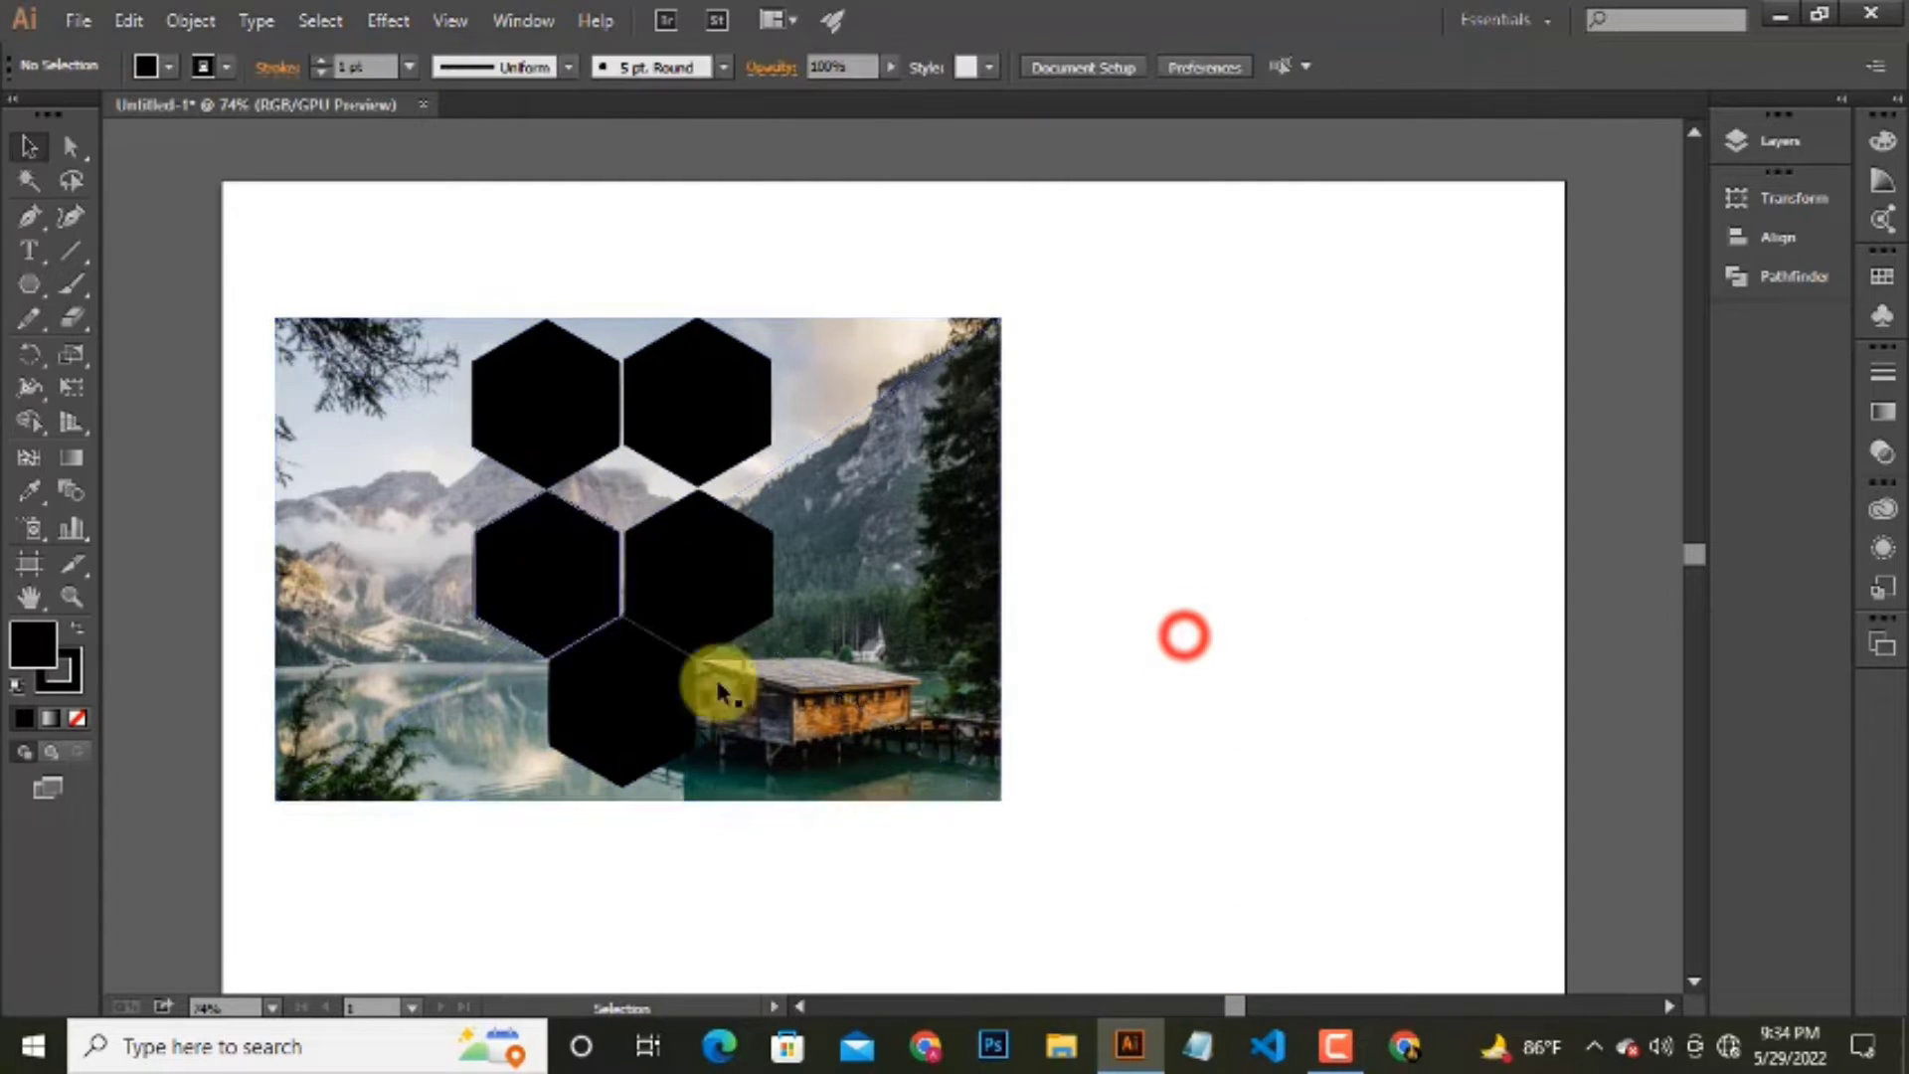
pyautogui.click(717, 689)
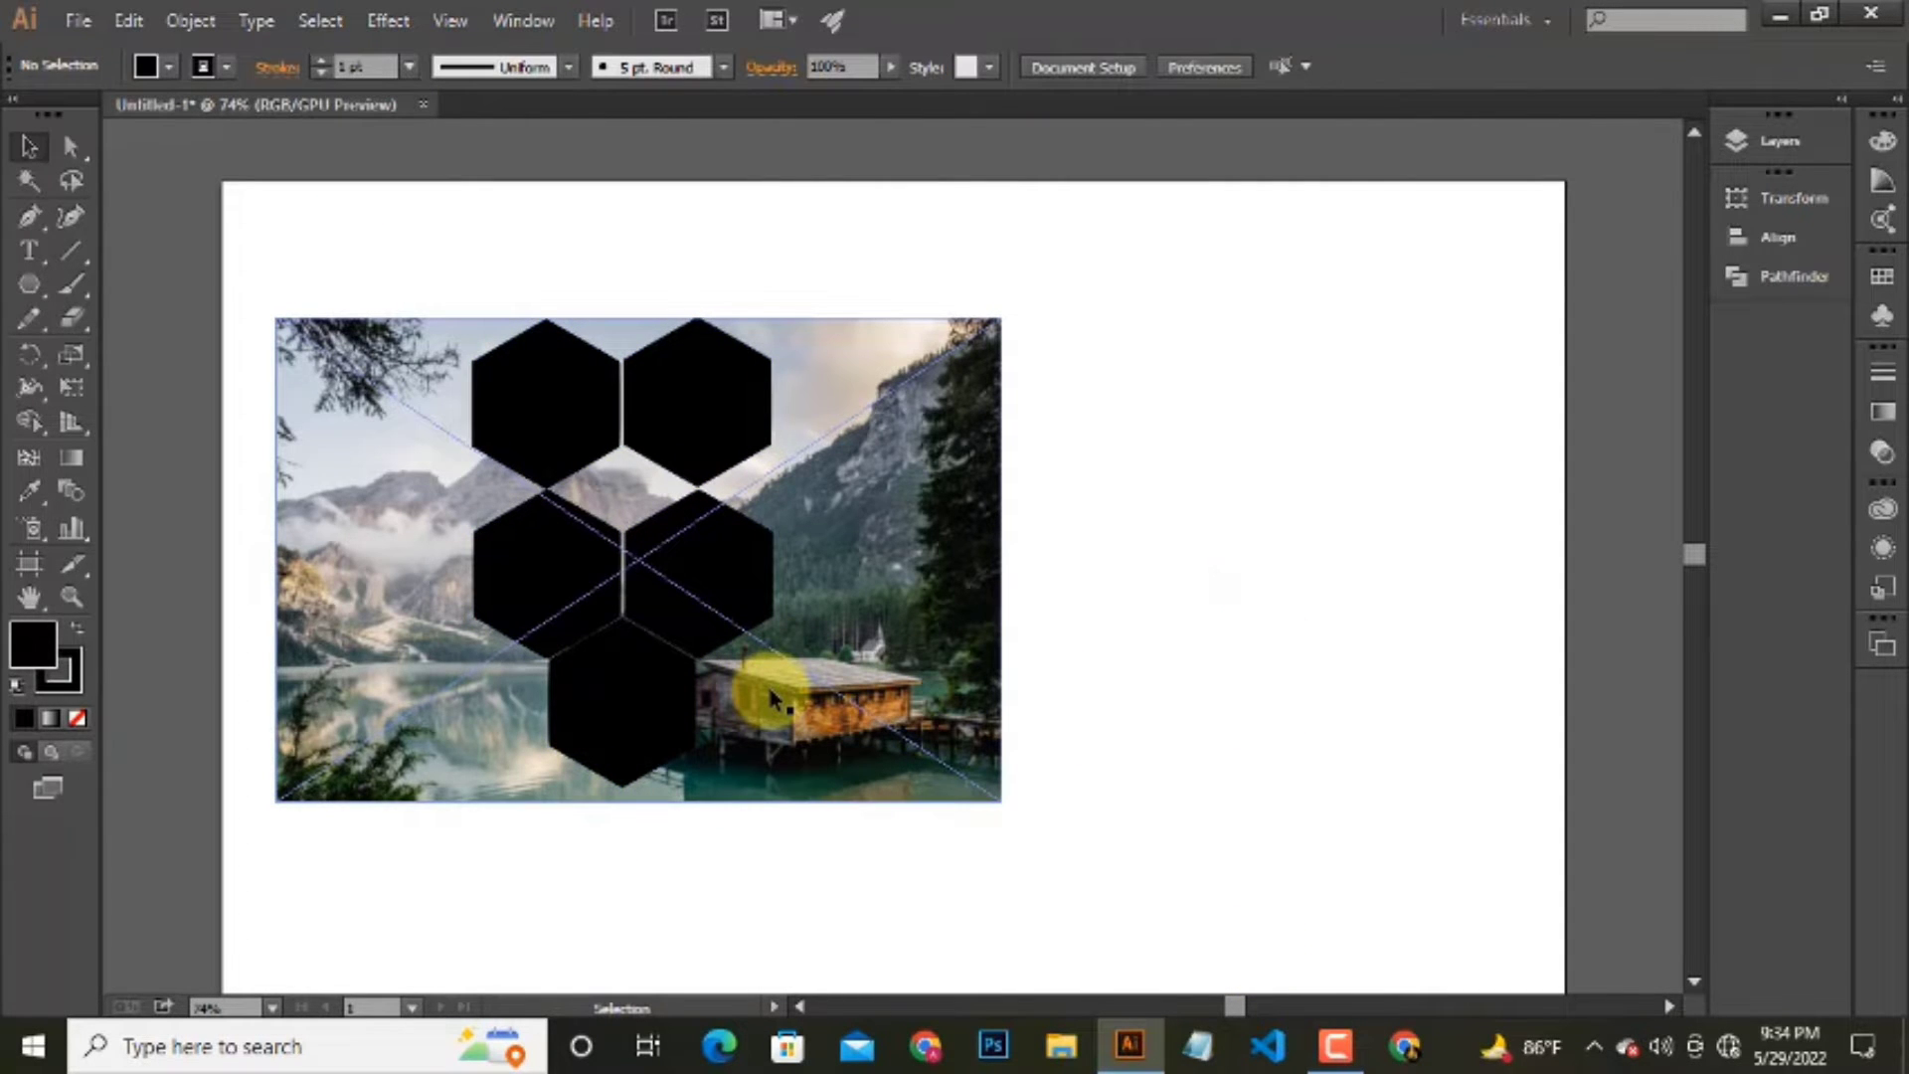
pyautogui.click(1205, 465)
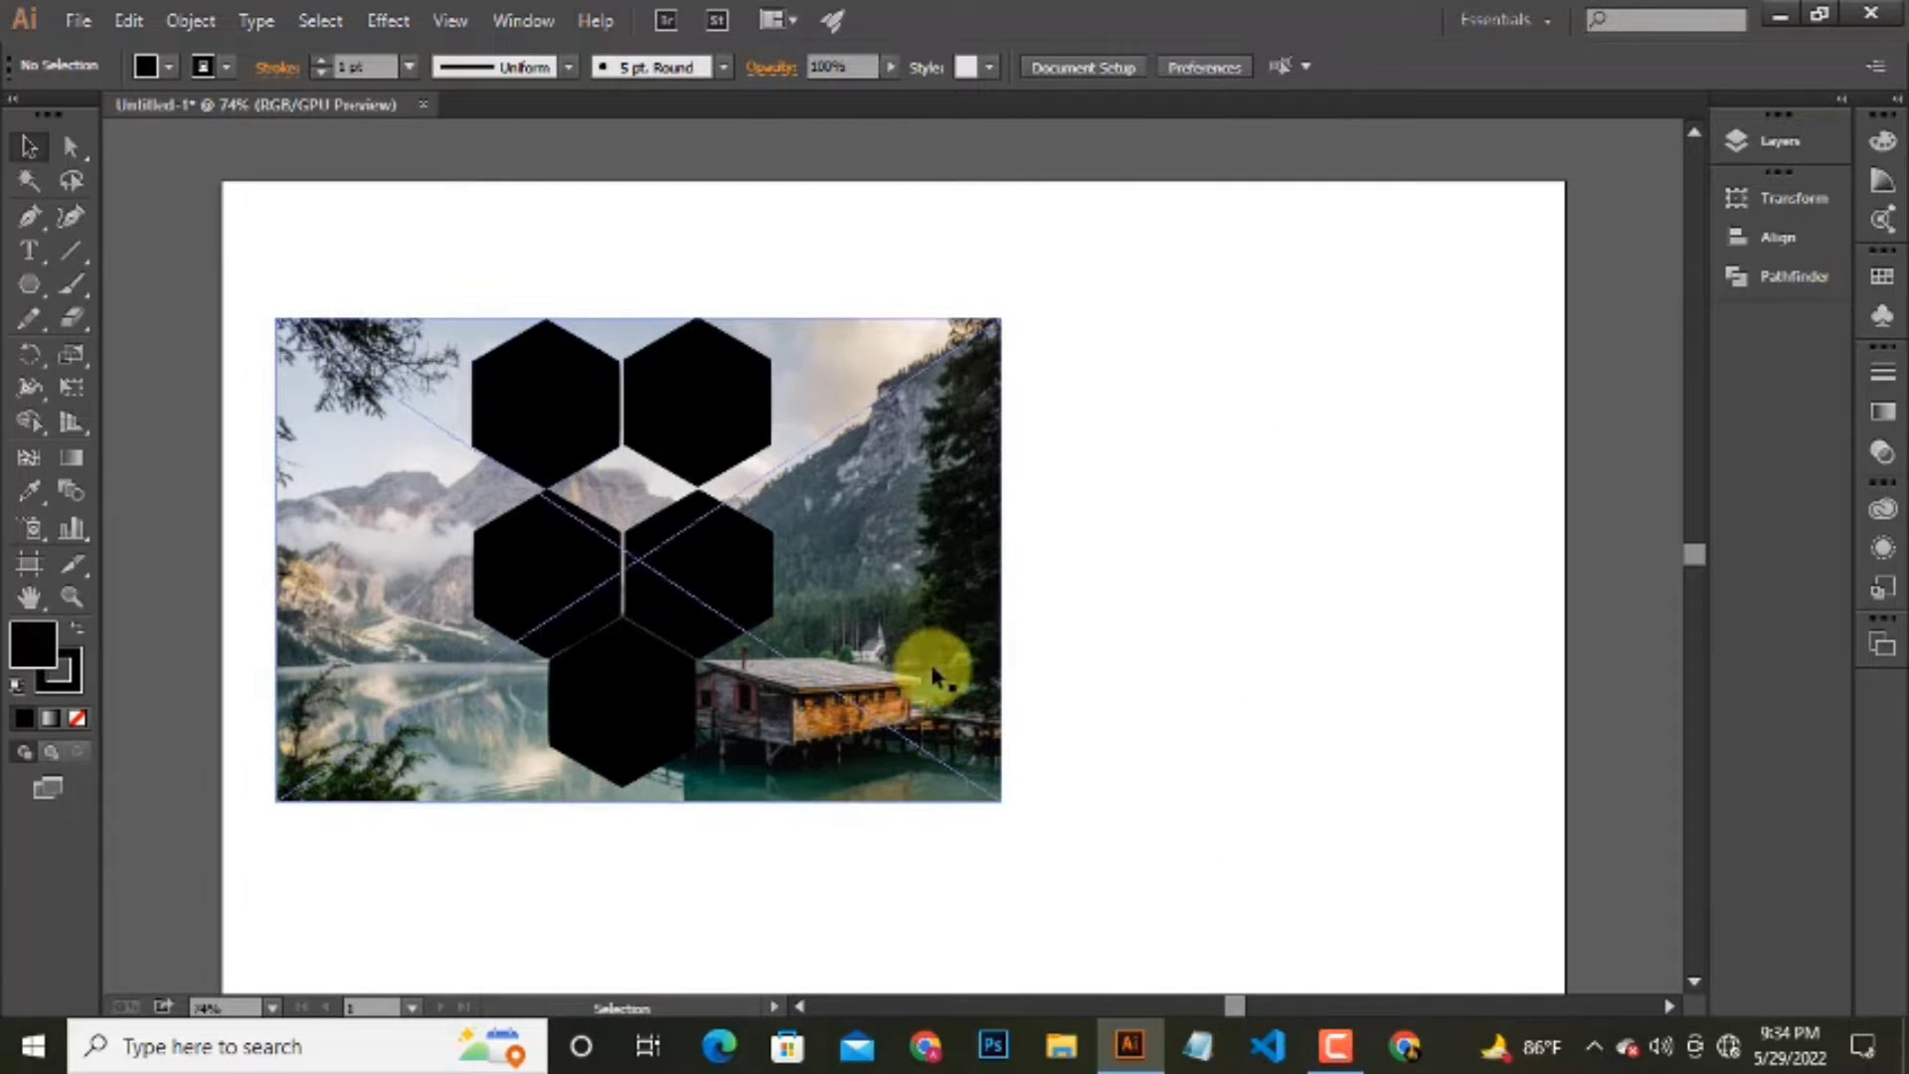
pyautogui.moveTo(919, 596); pyautogui.dragTo(1537, 683)
pyautogui.moveTo(270, 249); pyautogui.dragTo(838, 843)
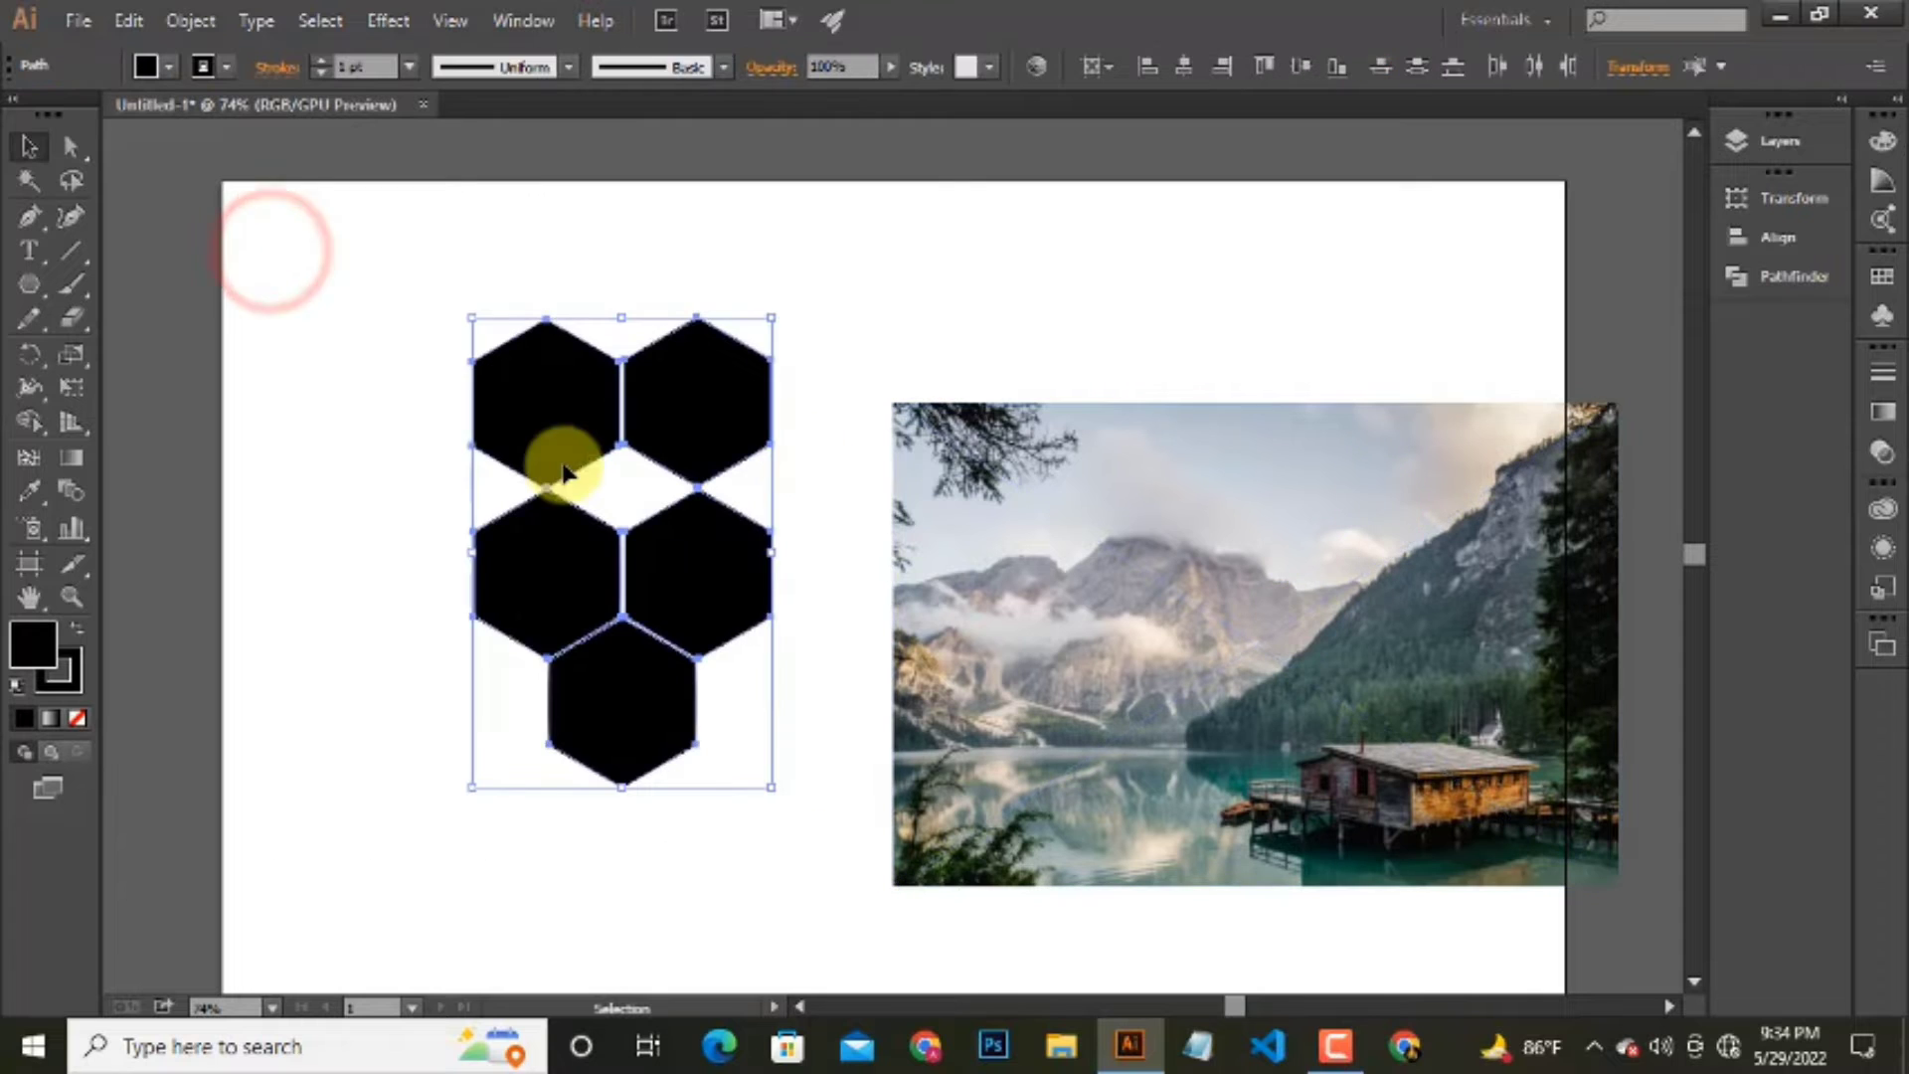
# Combine the five hexagons into one compound shape from the Pathfinder panel.
pyautogui.click(1784, 282)
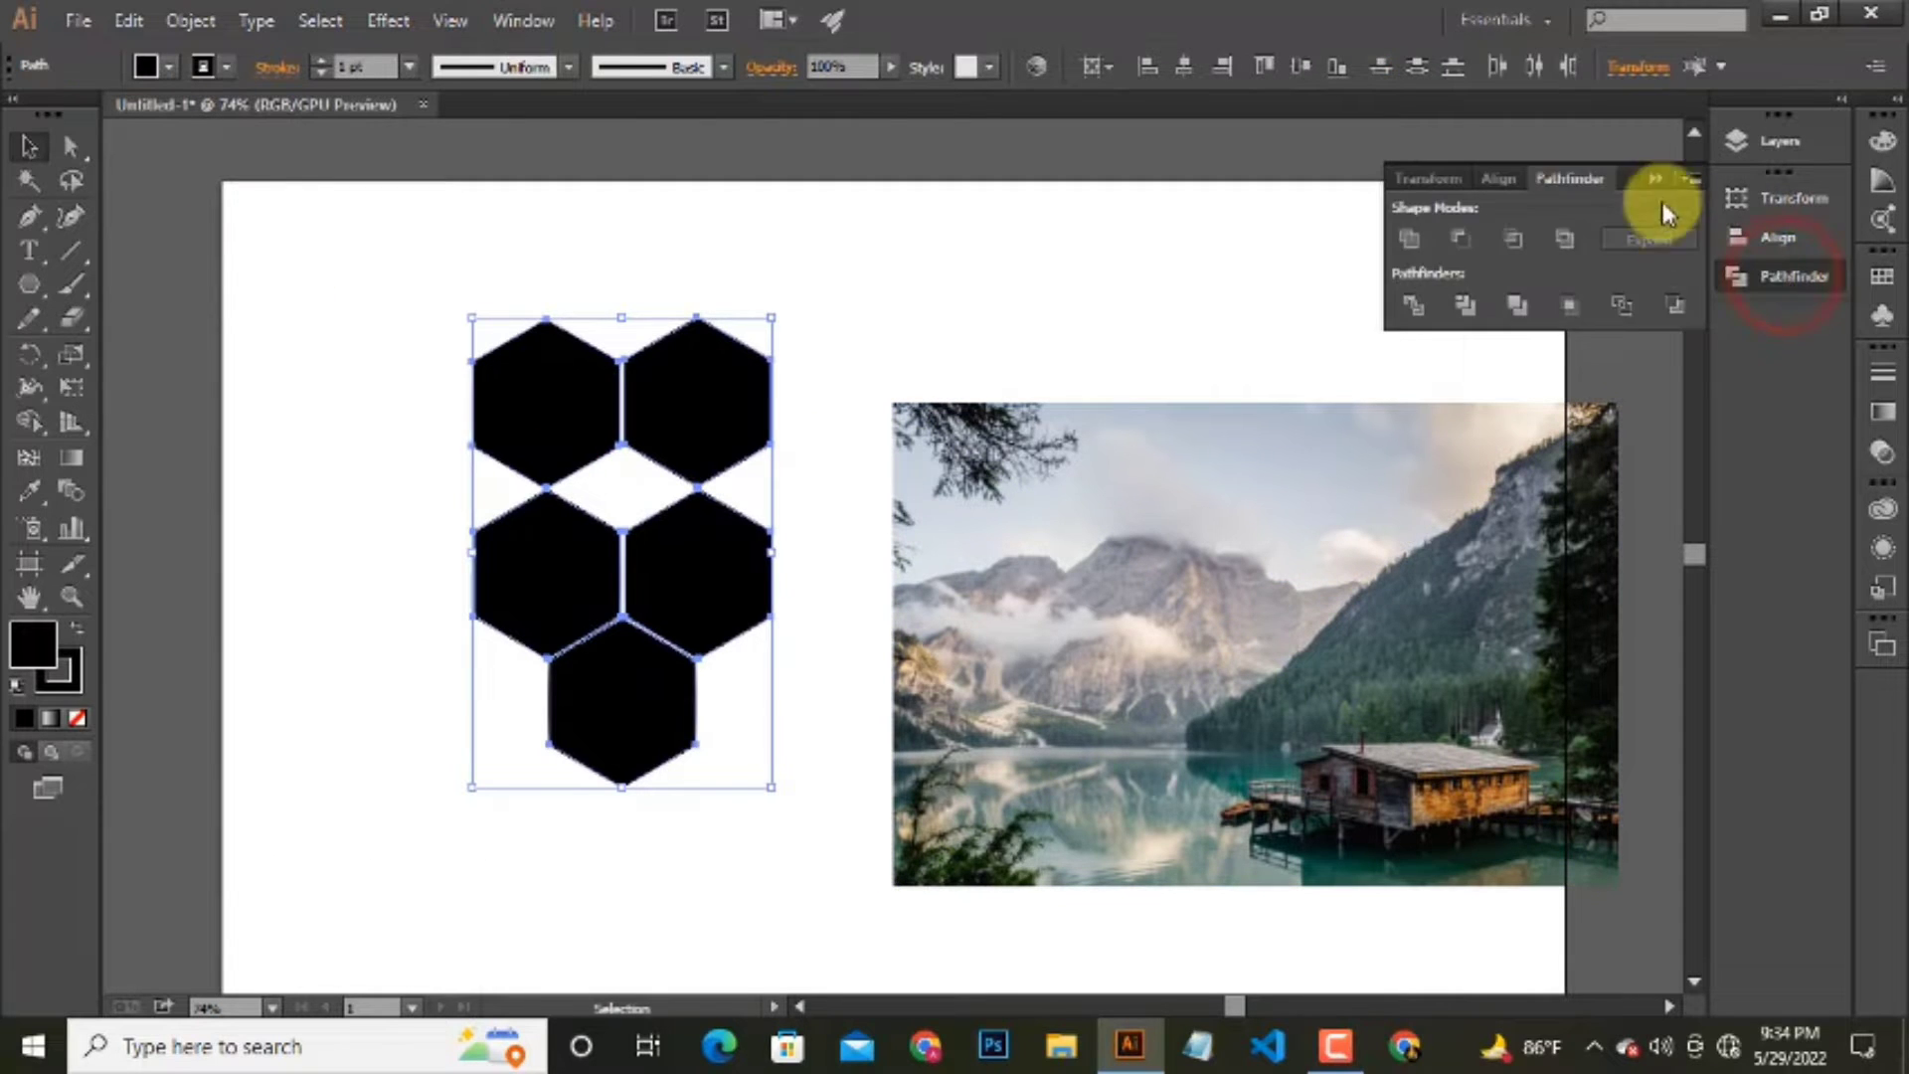
pyautogui.click(1678, 177)
pyautogui.click(1009, 277)
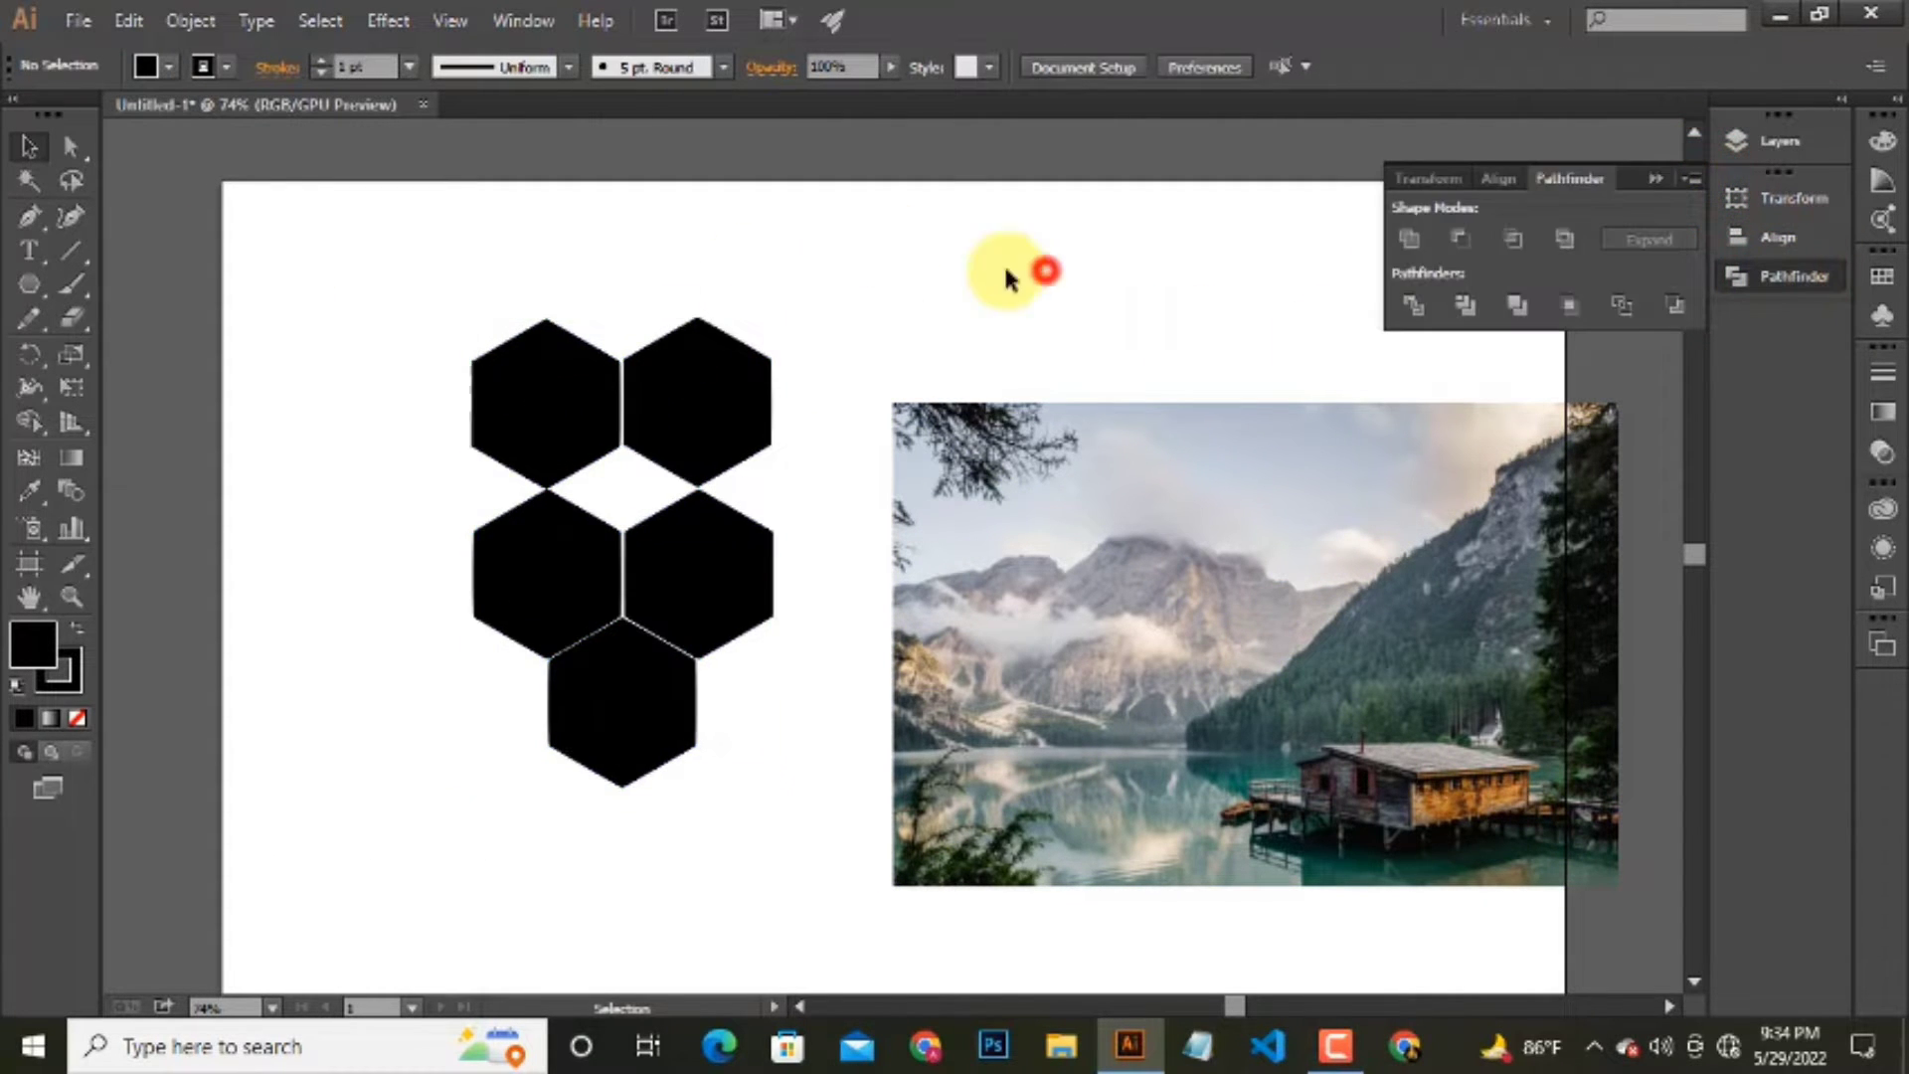
pyautogui.moveTo(395, 332); pyautogui.dragTo(825, 756)
pyautogui.click(1698, 185)
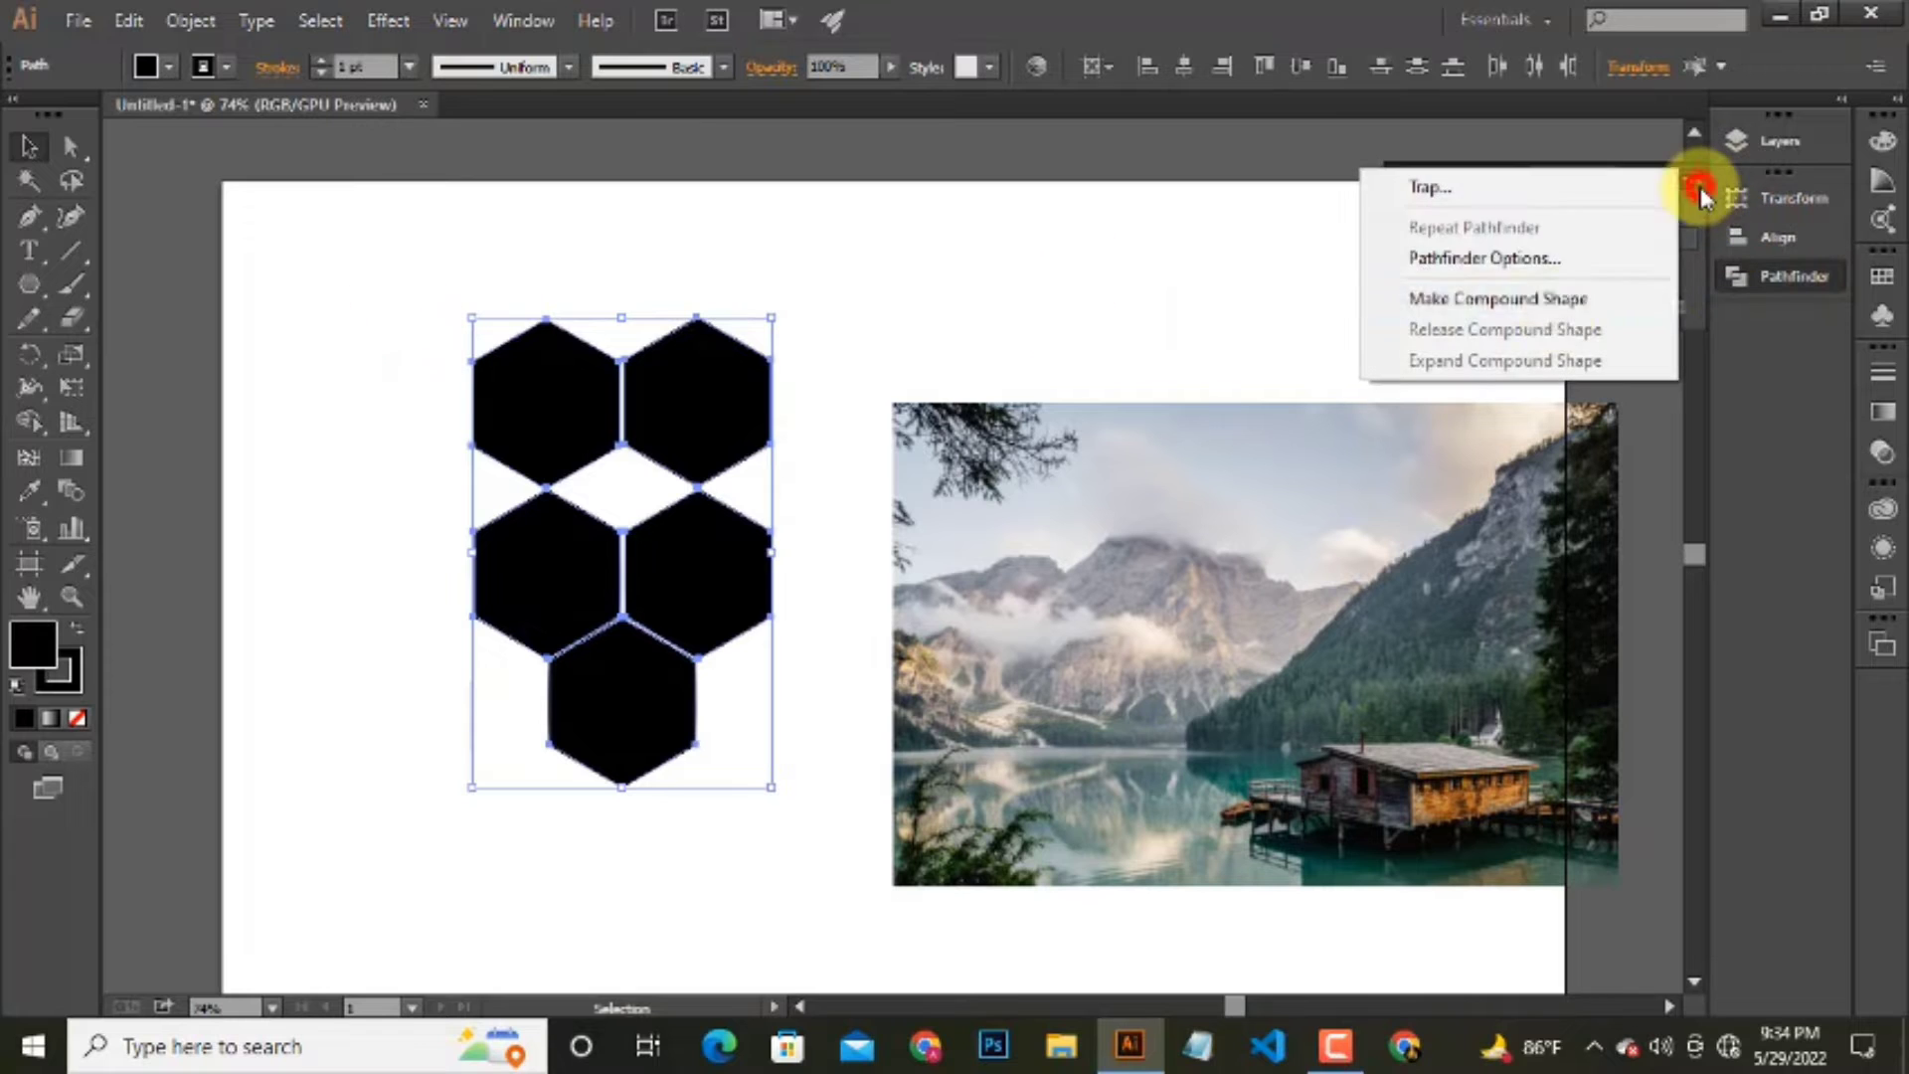
pyautogui.click(1551, 299)
# Clip the lake photo inside the hexagon compound shape, then undo the mask and the move.
pyautogui.click(215, 378)
pyautogui.moveTo(1240, 746); pyautogui.dragTo(649, 649)
pyautogui.rightClick(649, 648)
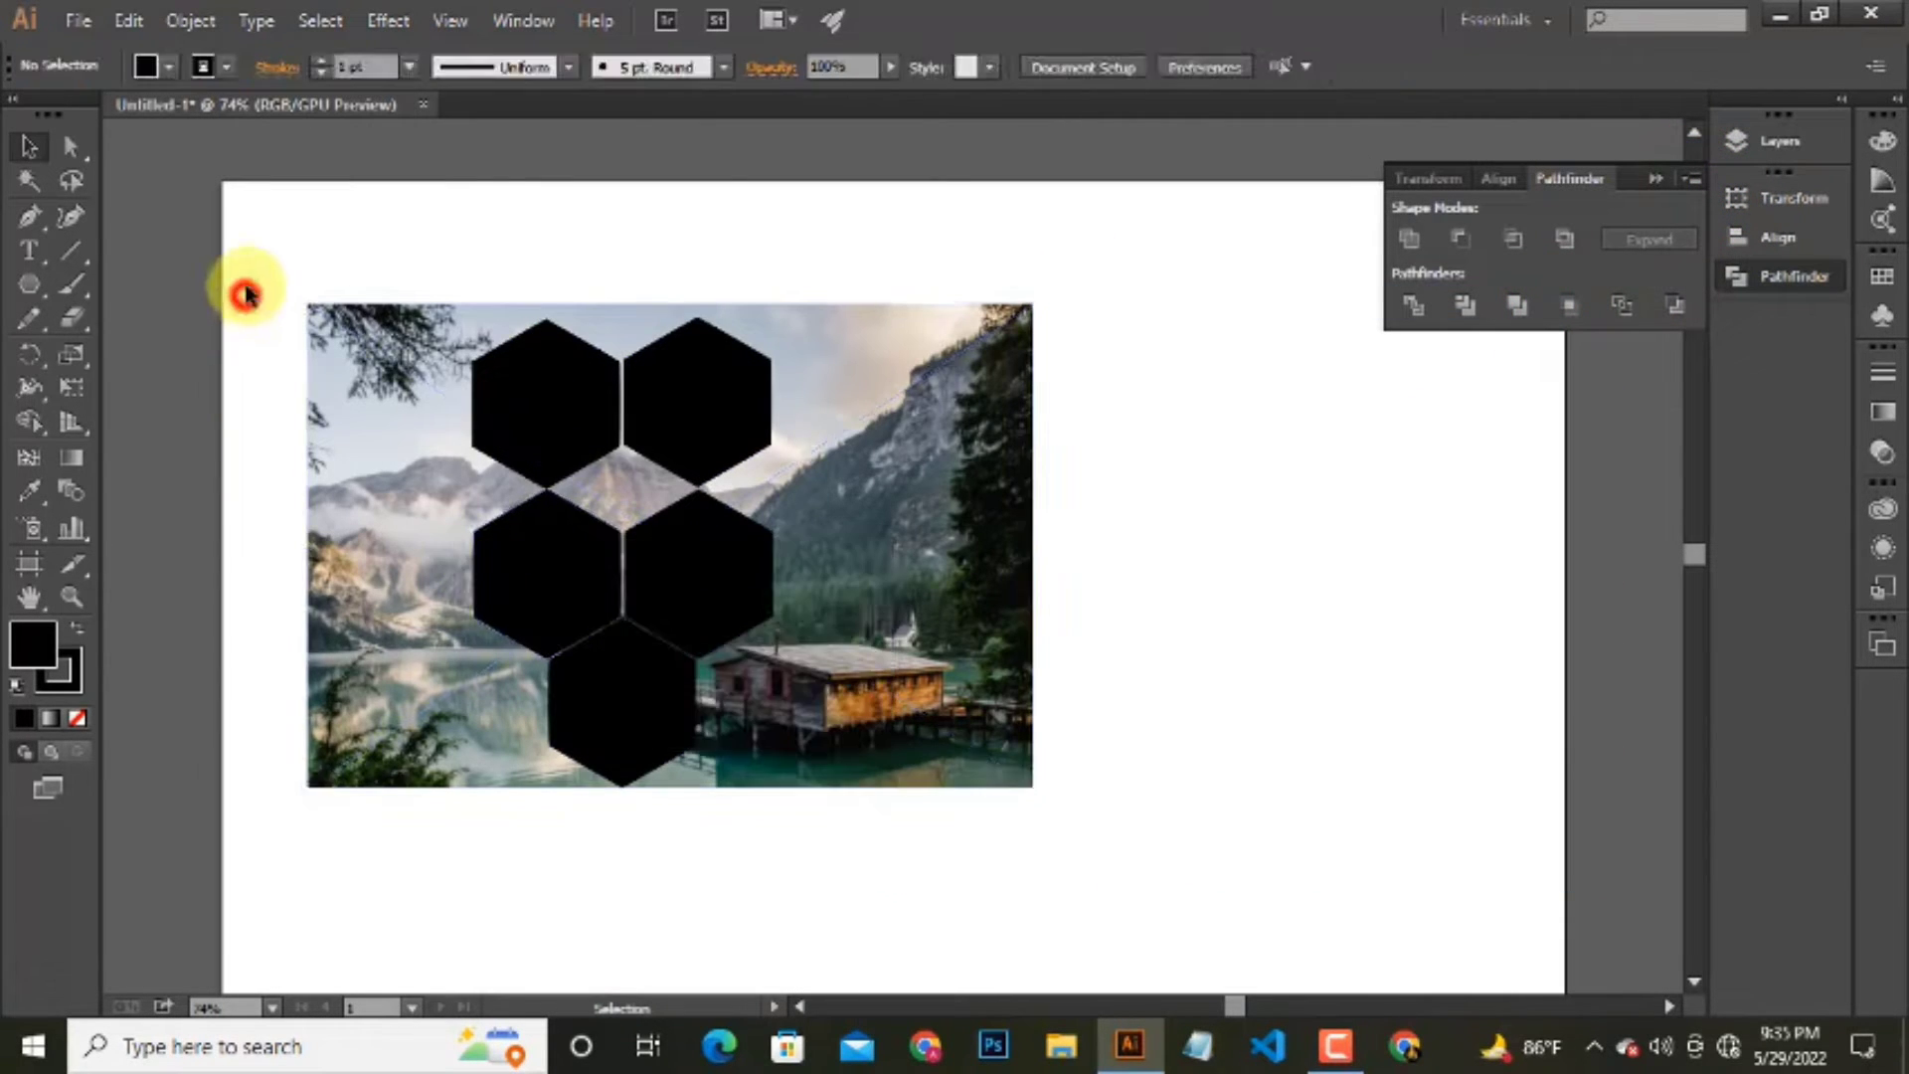
pyautogui.moveTo(242, 290)
pyautogui.mouseDown()
pyautogui.moveTo(610, 558)
pyautogui.moveTo(560, 511)
pyautogui.mouseUp()
pyautogui.rightClick(610, 558)
pyautogui.click(755, 733)
pyautogui.hotkey('ctrl', 'z')
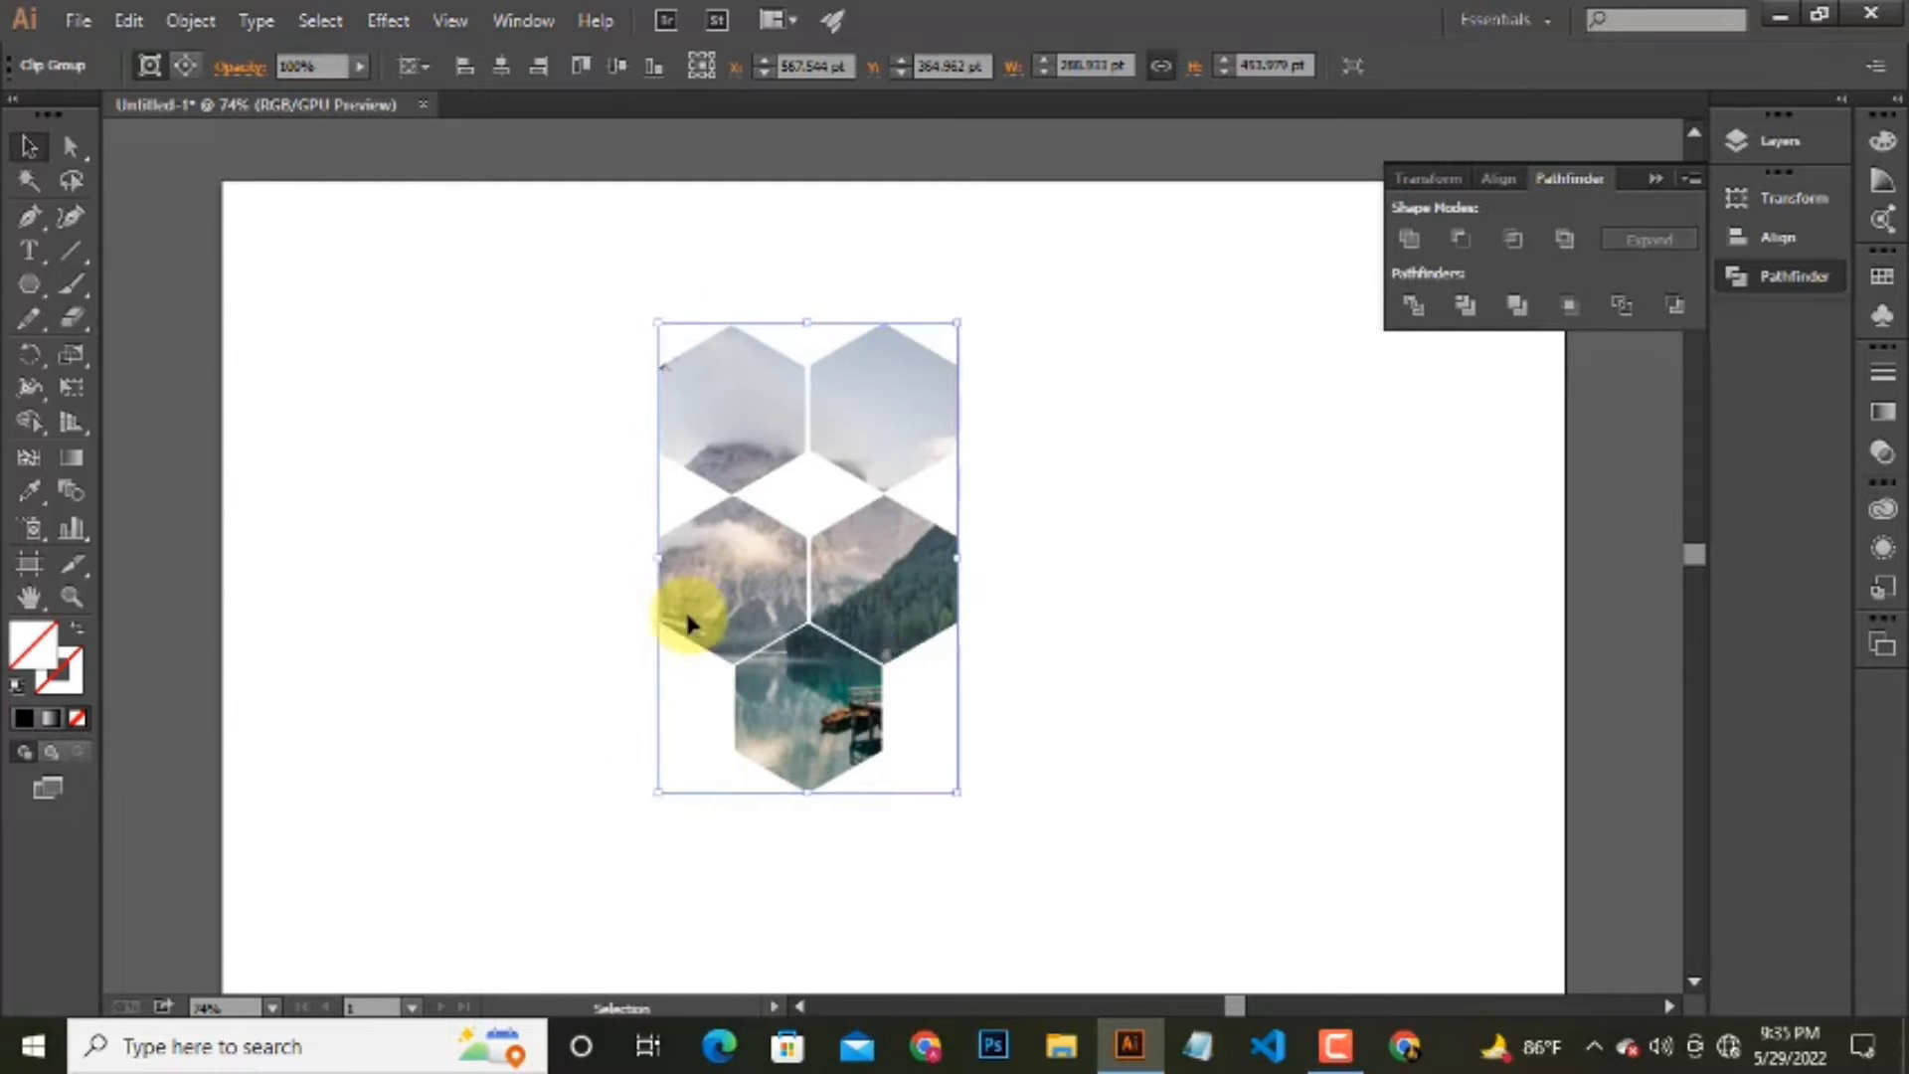
pyautogui.hotkey('ctrl', 'z')
pyautogui.hotkey('ctrl', 'z')
pyautogui.hotkey('ctrl', 'z')
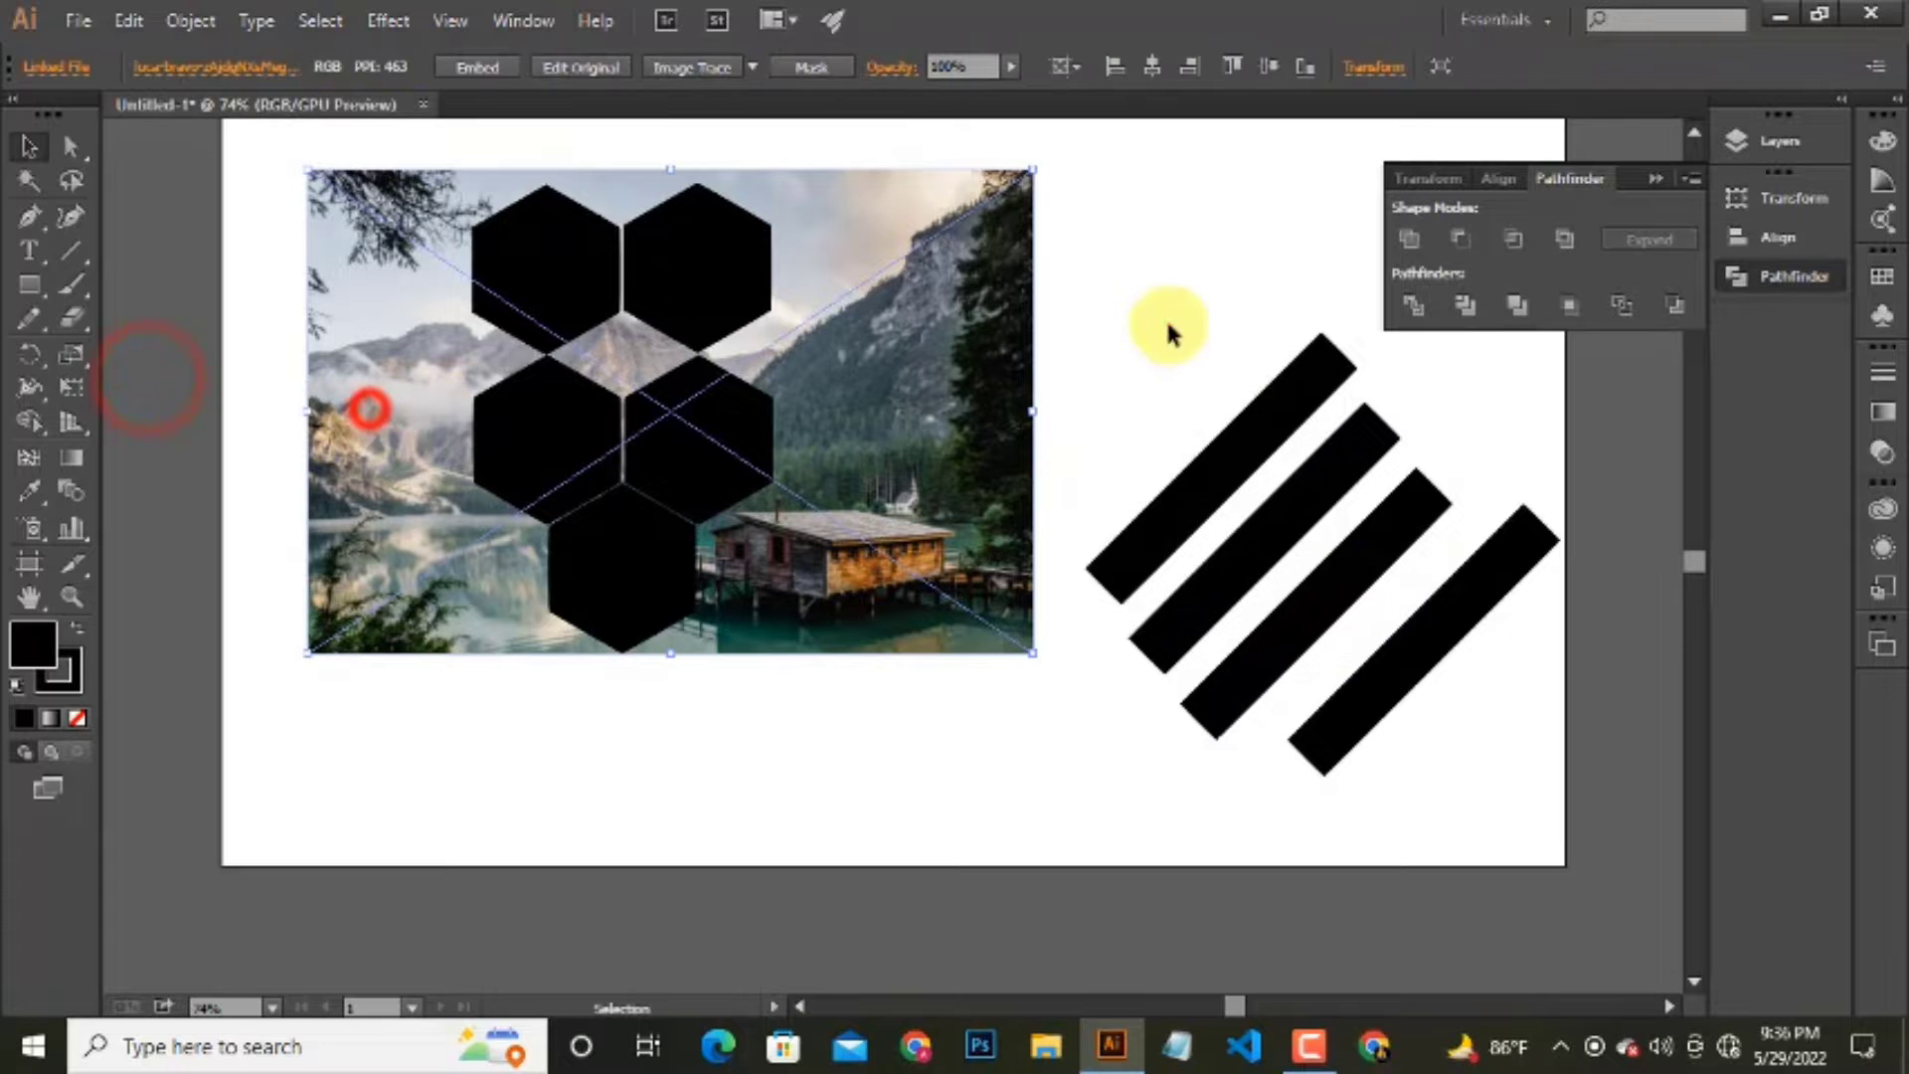
# Make the diagonal bars one compound shape and move the lake photo over them.
pyautogui.moveTo(1167, 319); pyautogui.dragTo(1653, 431)
pyautogui.click(1698, 180)
pyautogui.click(1501, 298)
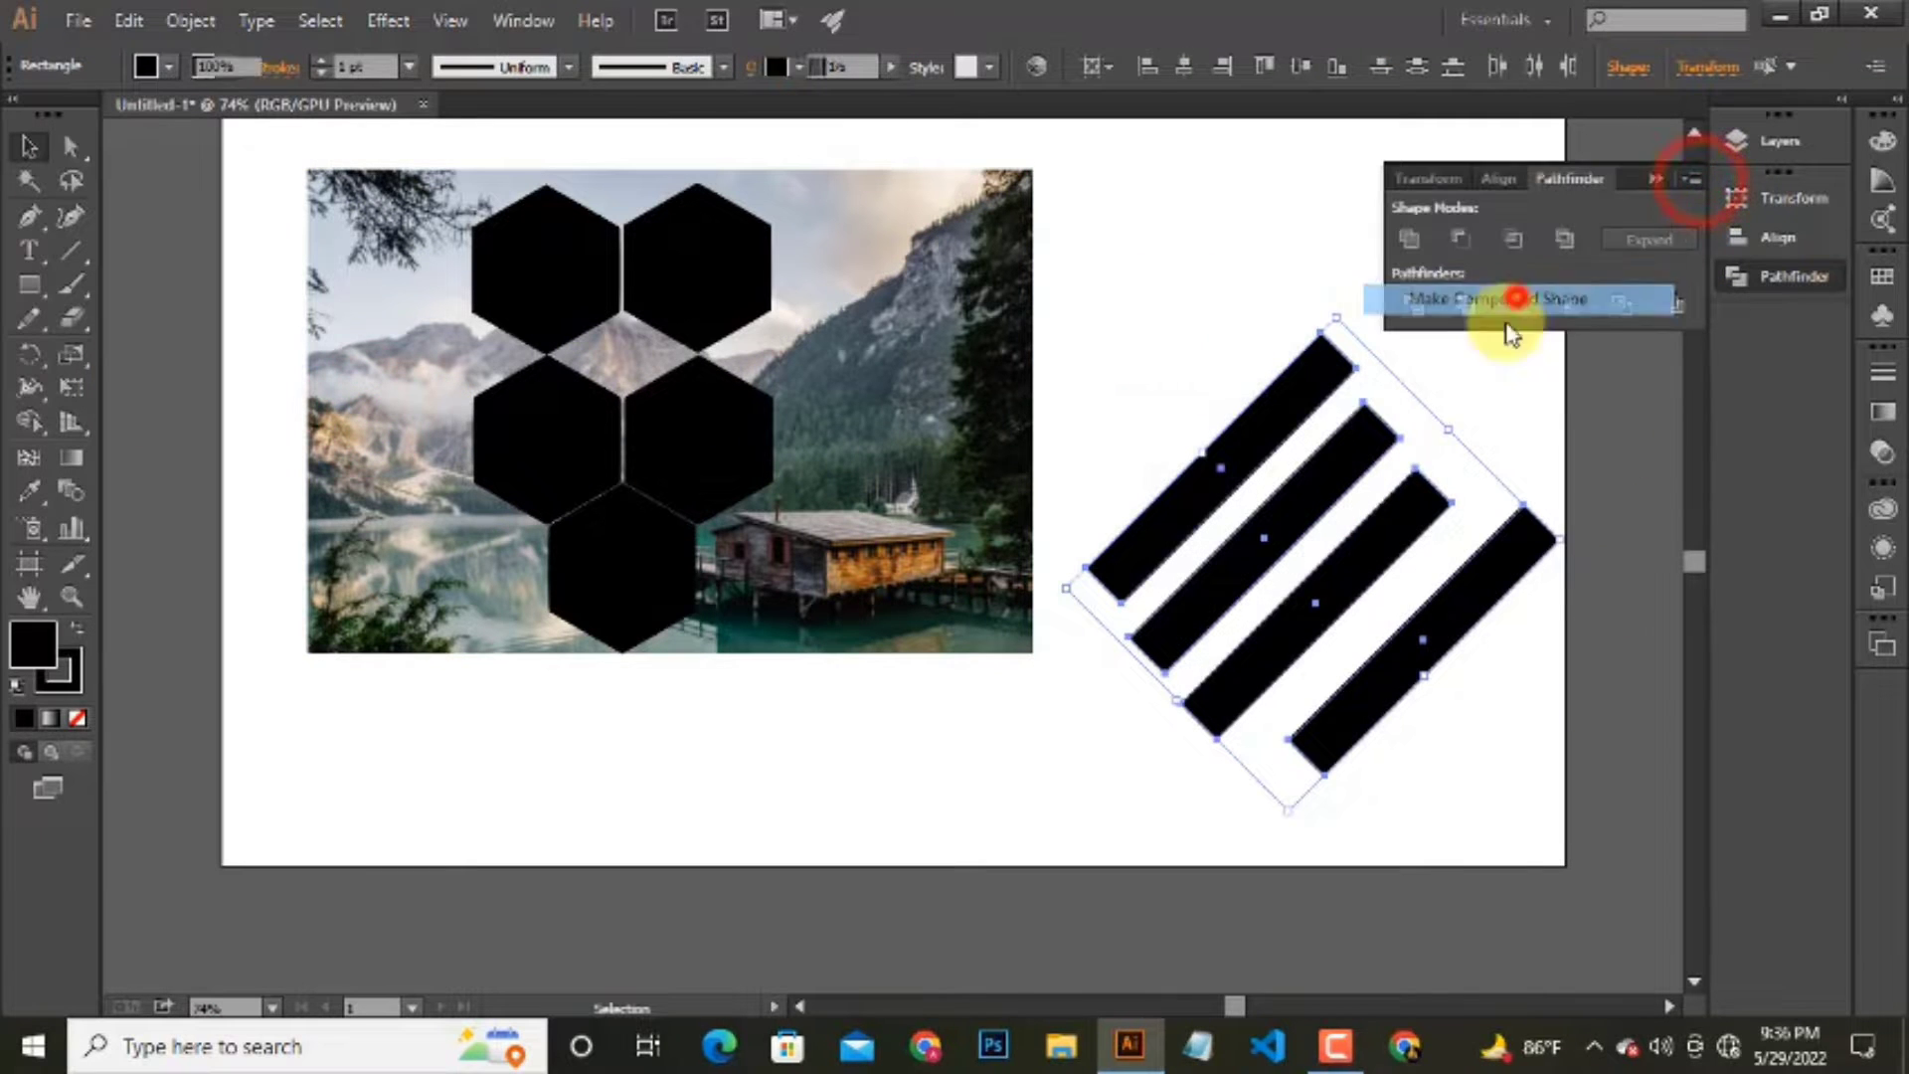
pyautogui.click(1141, 285)
pyautogui.moveTo(865, 406); pyautogui.dragTo(1441, 547)
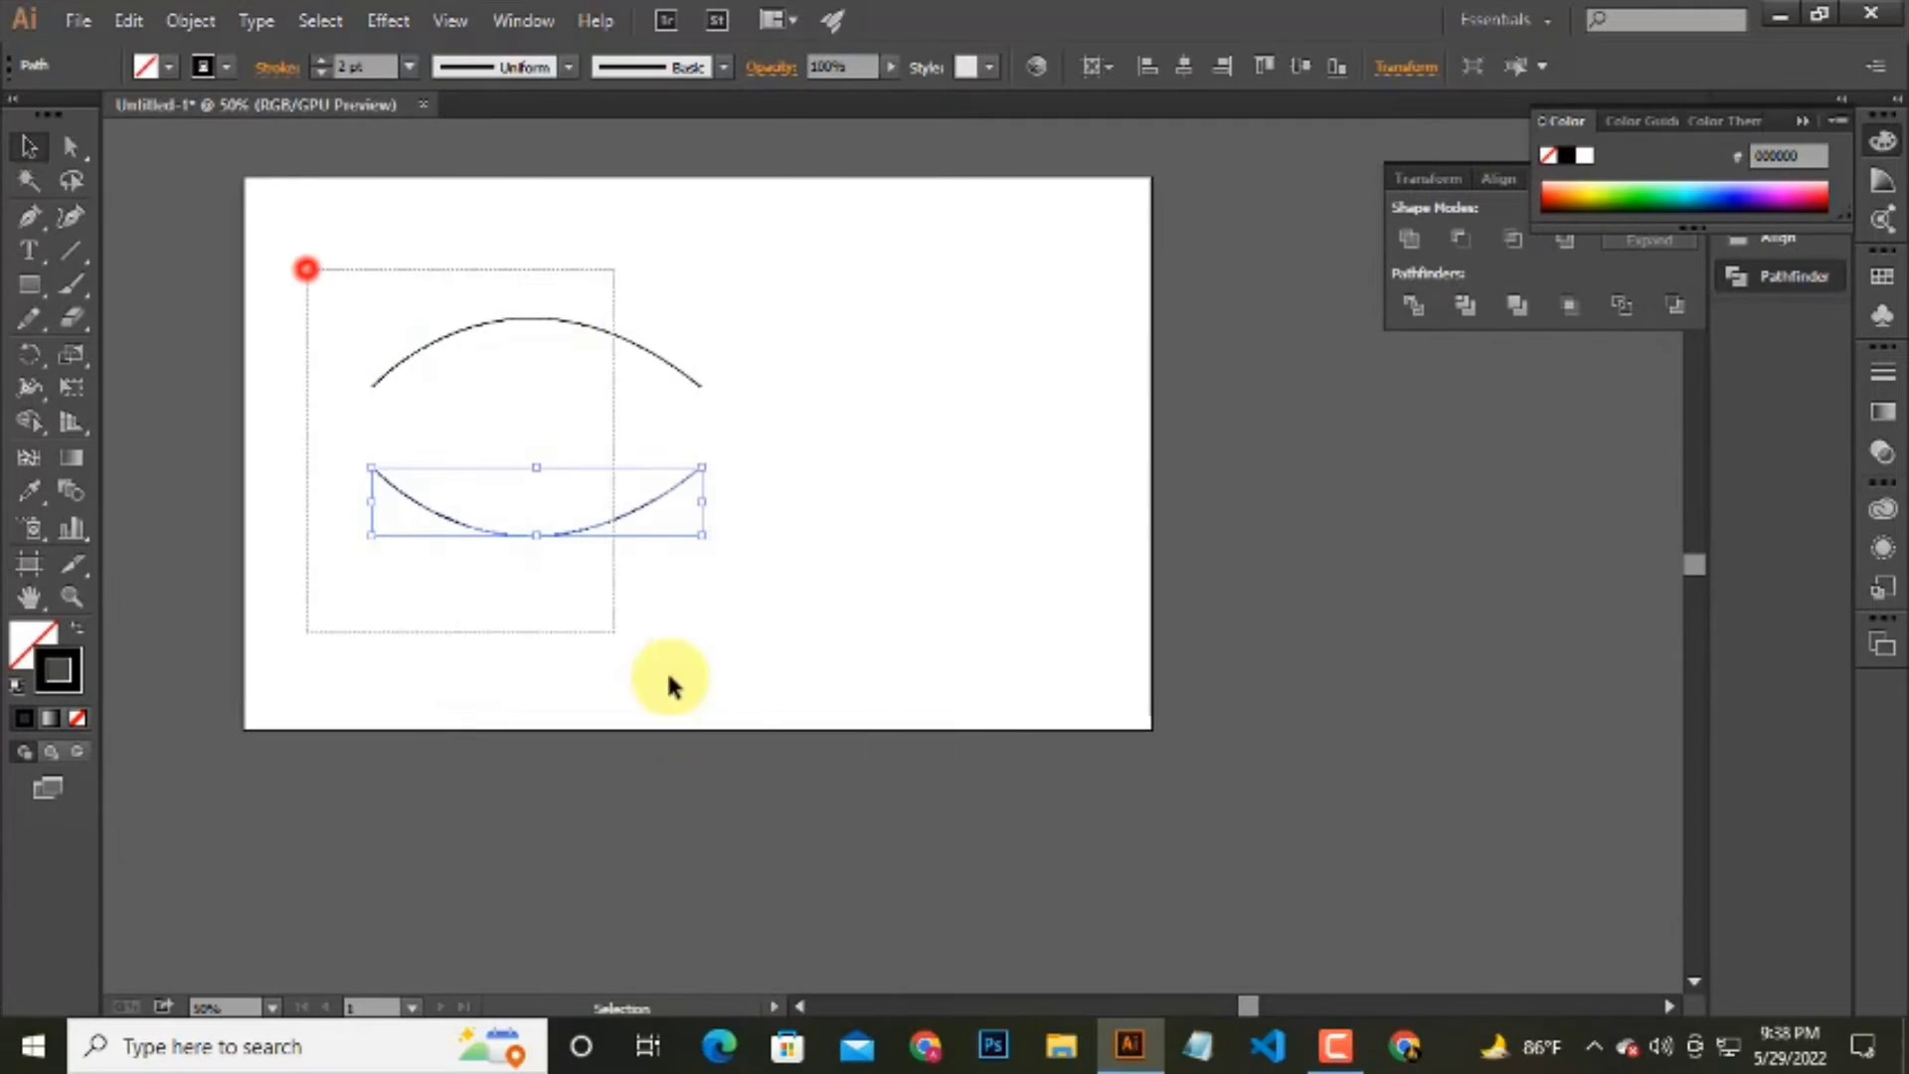
# Move both curved arcs up and to the right and zoom in on them.
pyautogui.moveTo(668, 684); pyautogui.dragTo(636, 636)
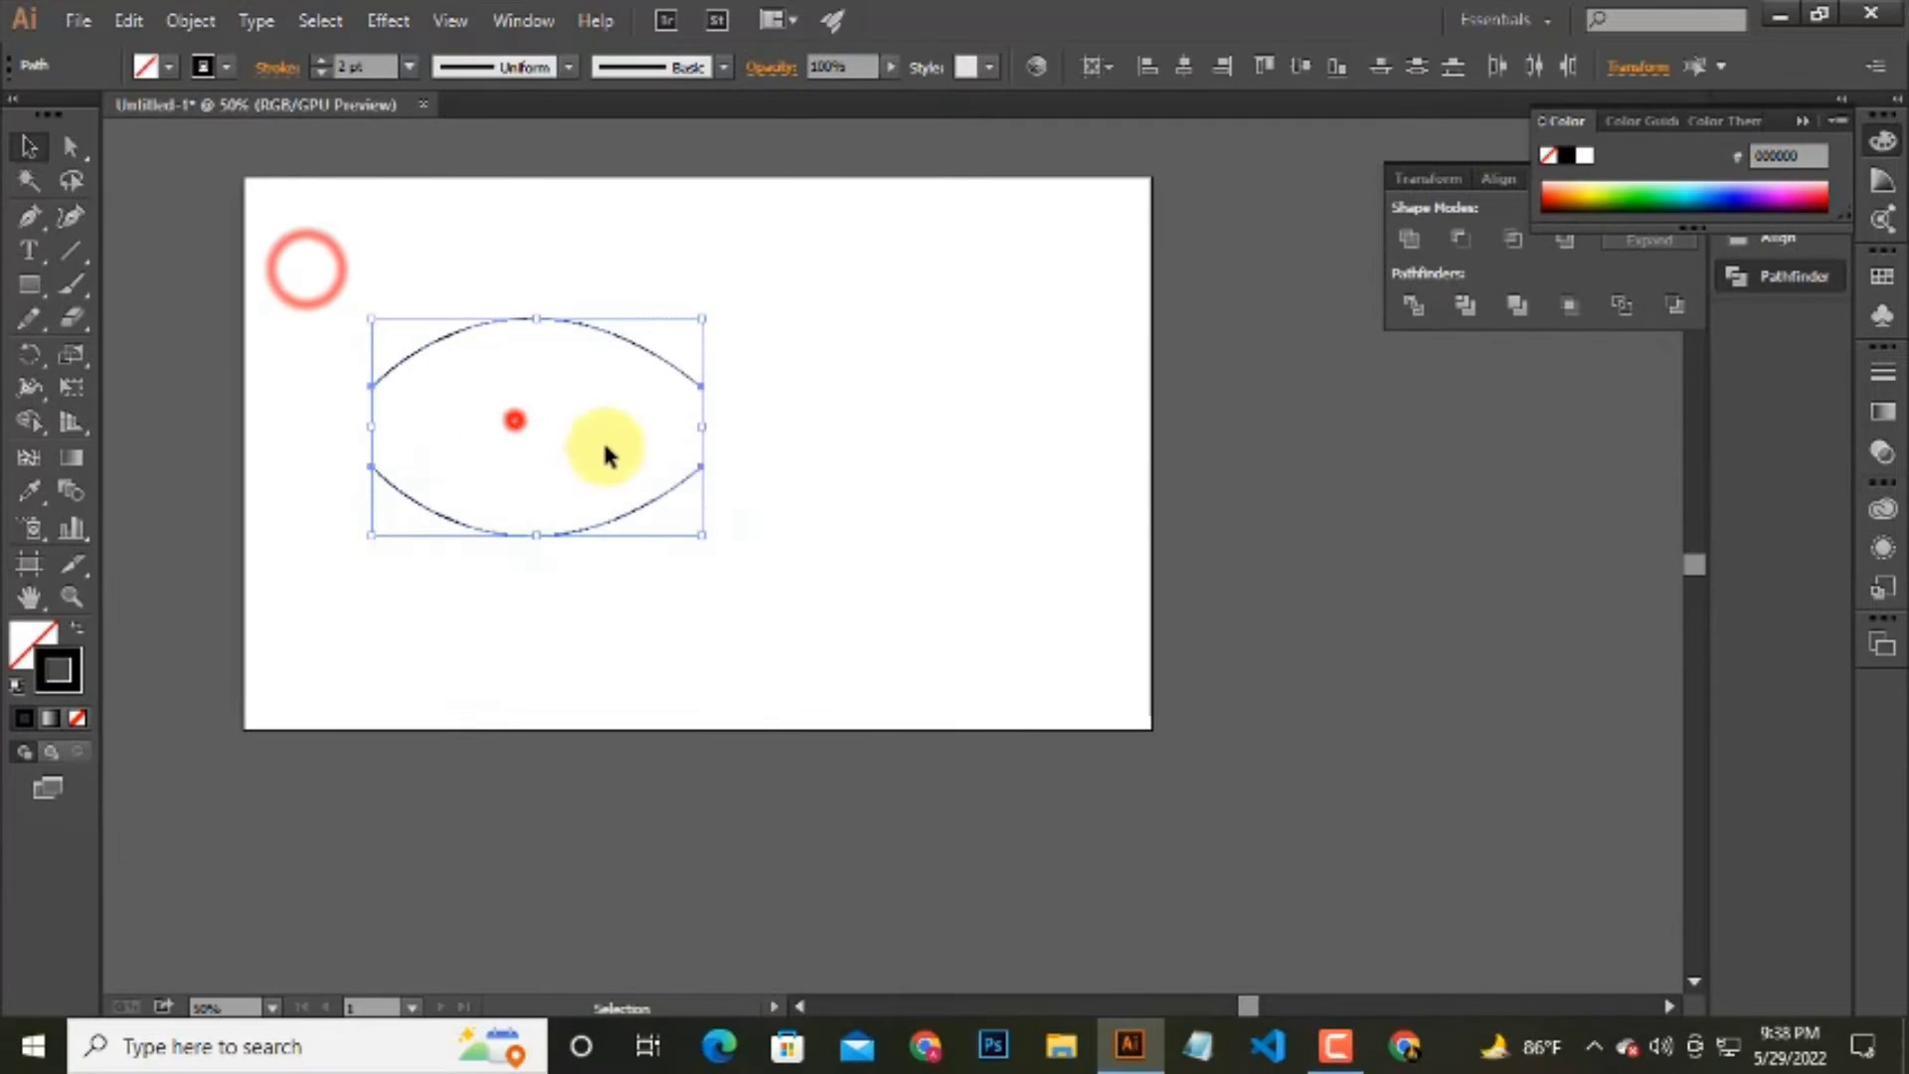
pyautogui.click(511, 418)
pyautogui.moveTo(525, 535); pyautogui.dragTo(672, 497)
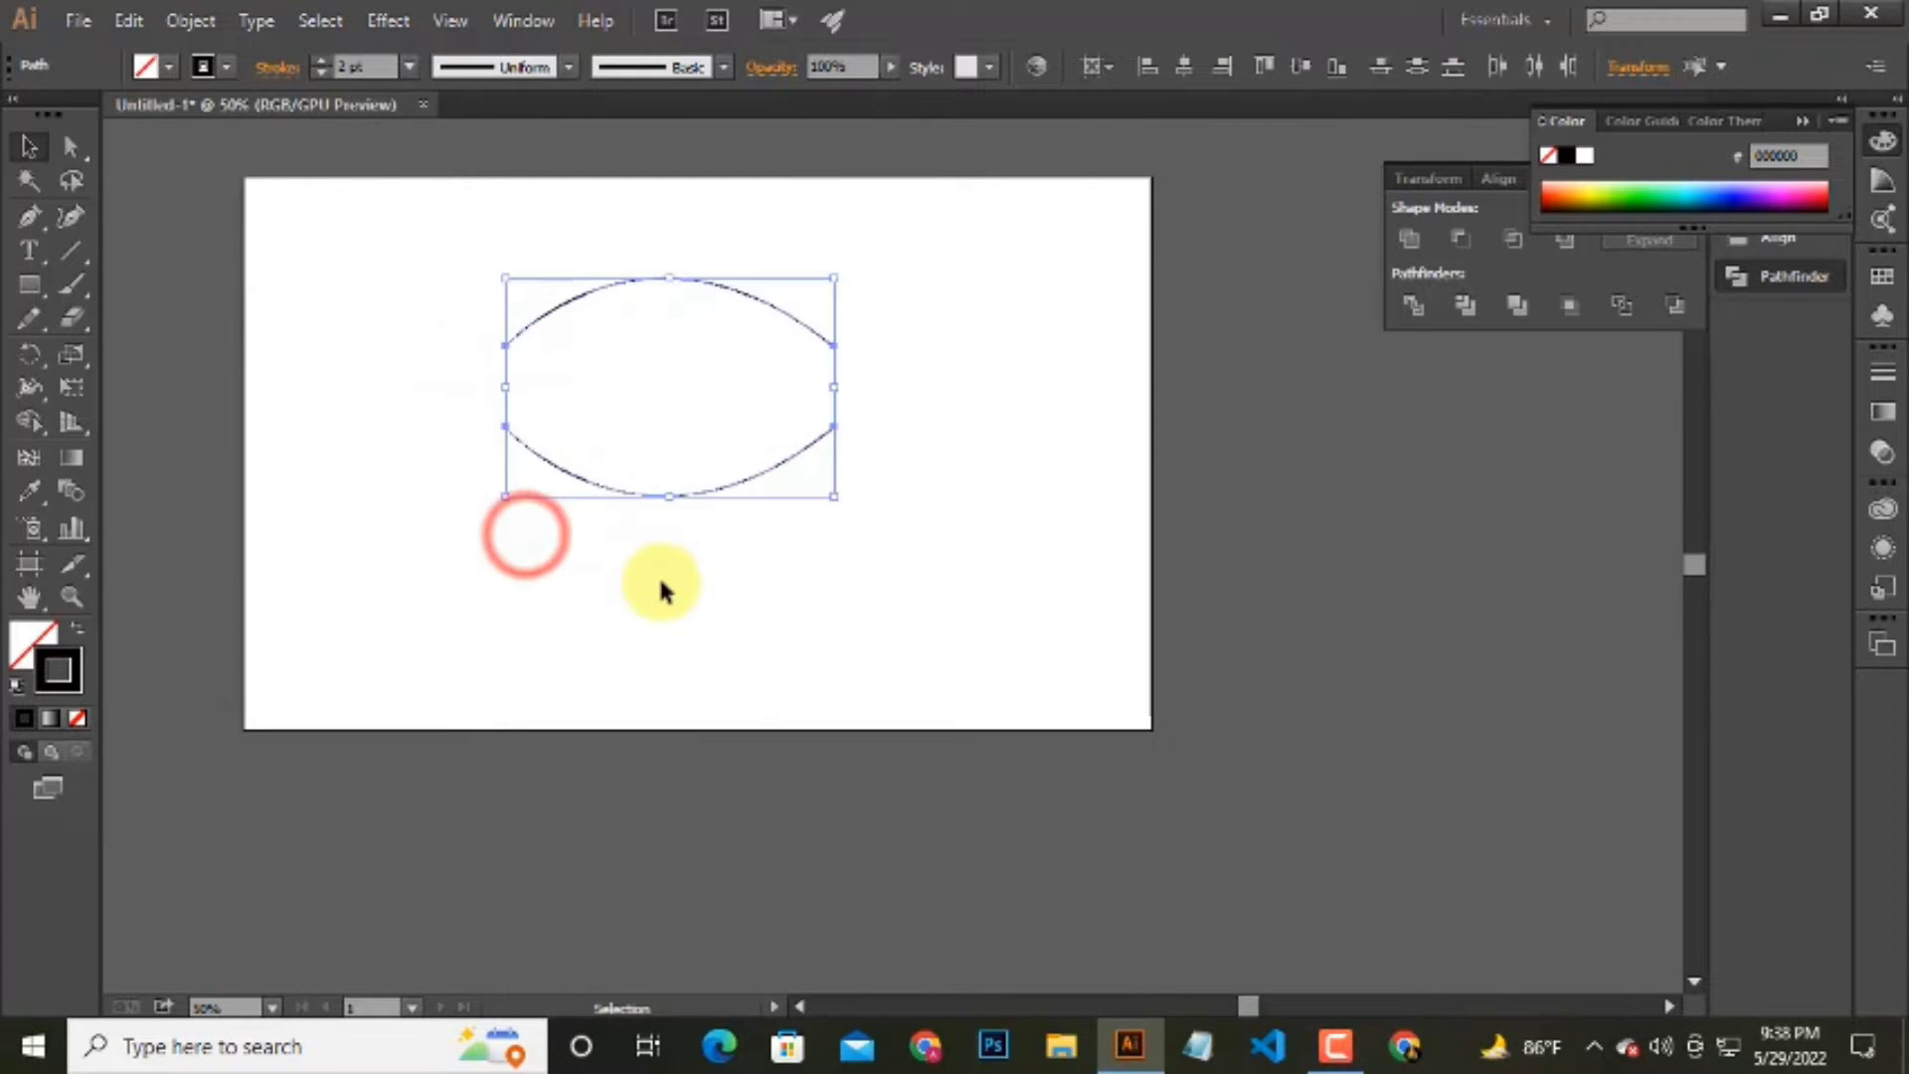
pyautogui.hotkey('ctrl', '+')
pyautogui.click(1442, 525)
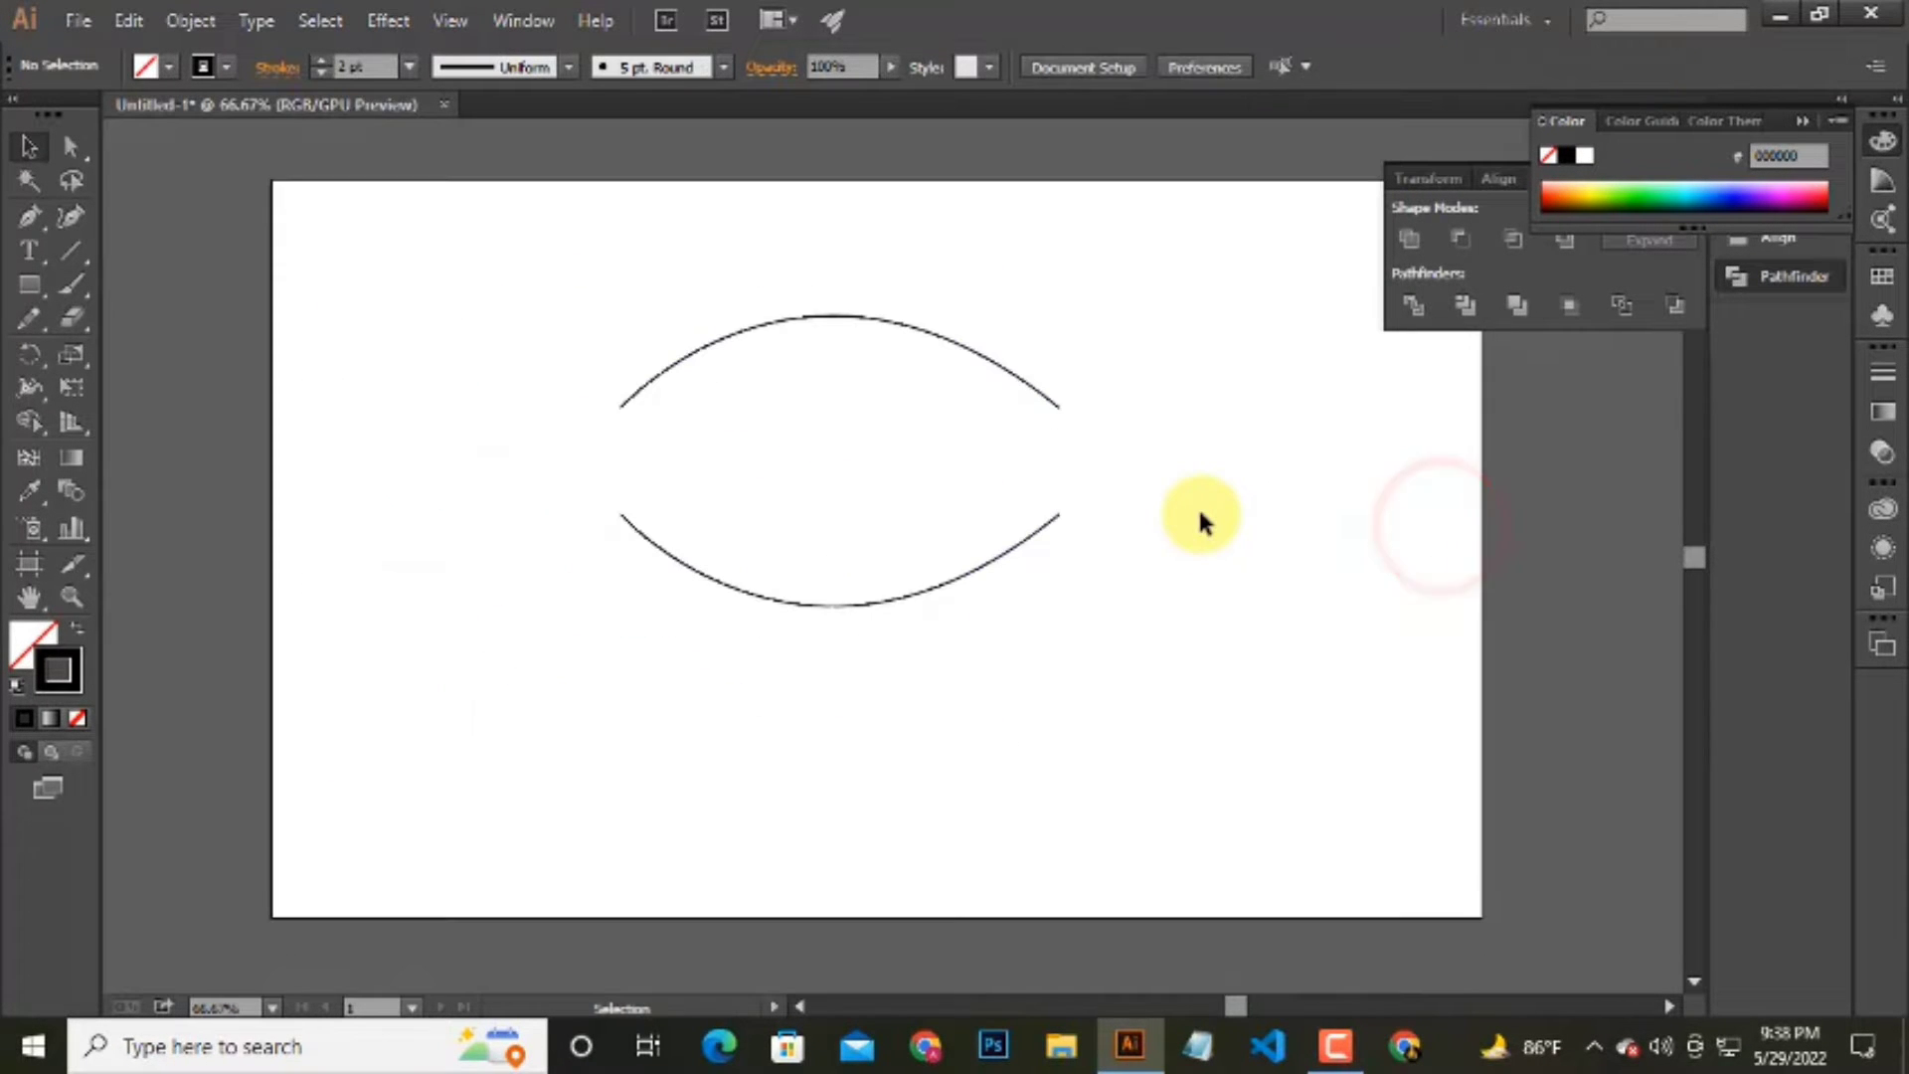
# Select the lower arc and switch to the Type on a Path tool.
pyautogui.scroll(2, 1201, 519)
pyautogui.scroll(1, 994, 482)
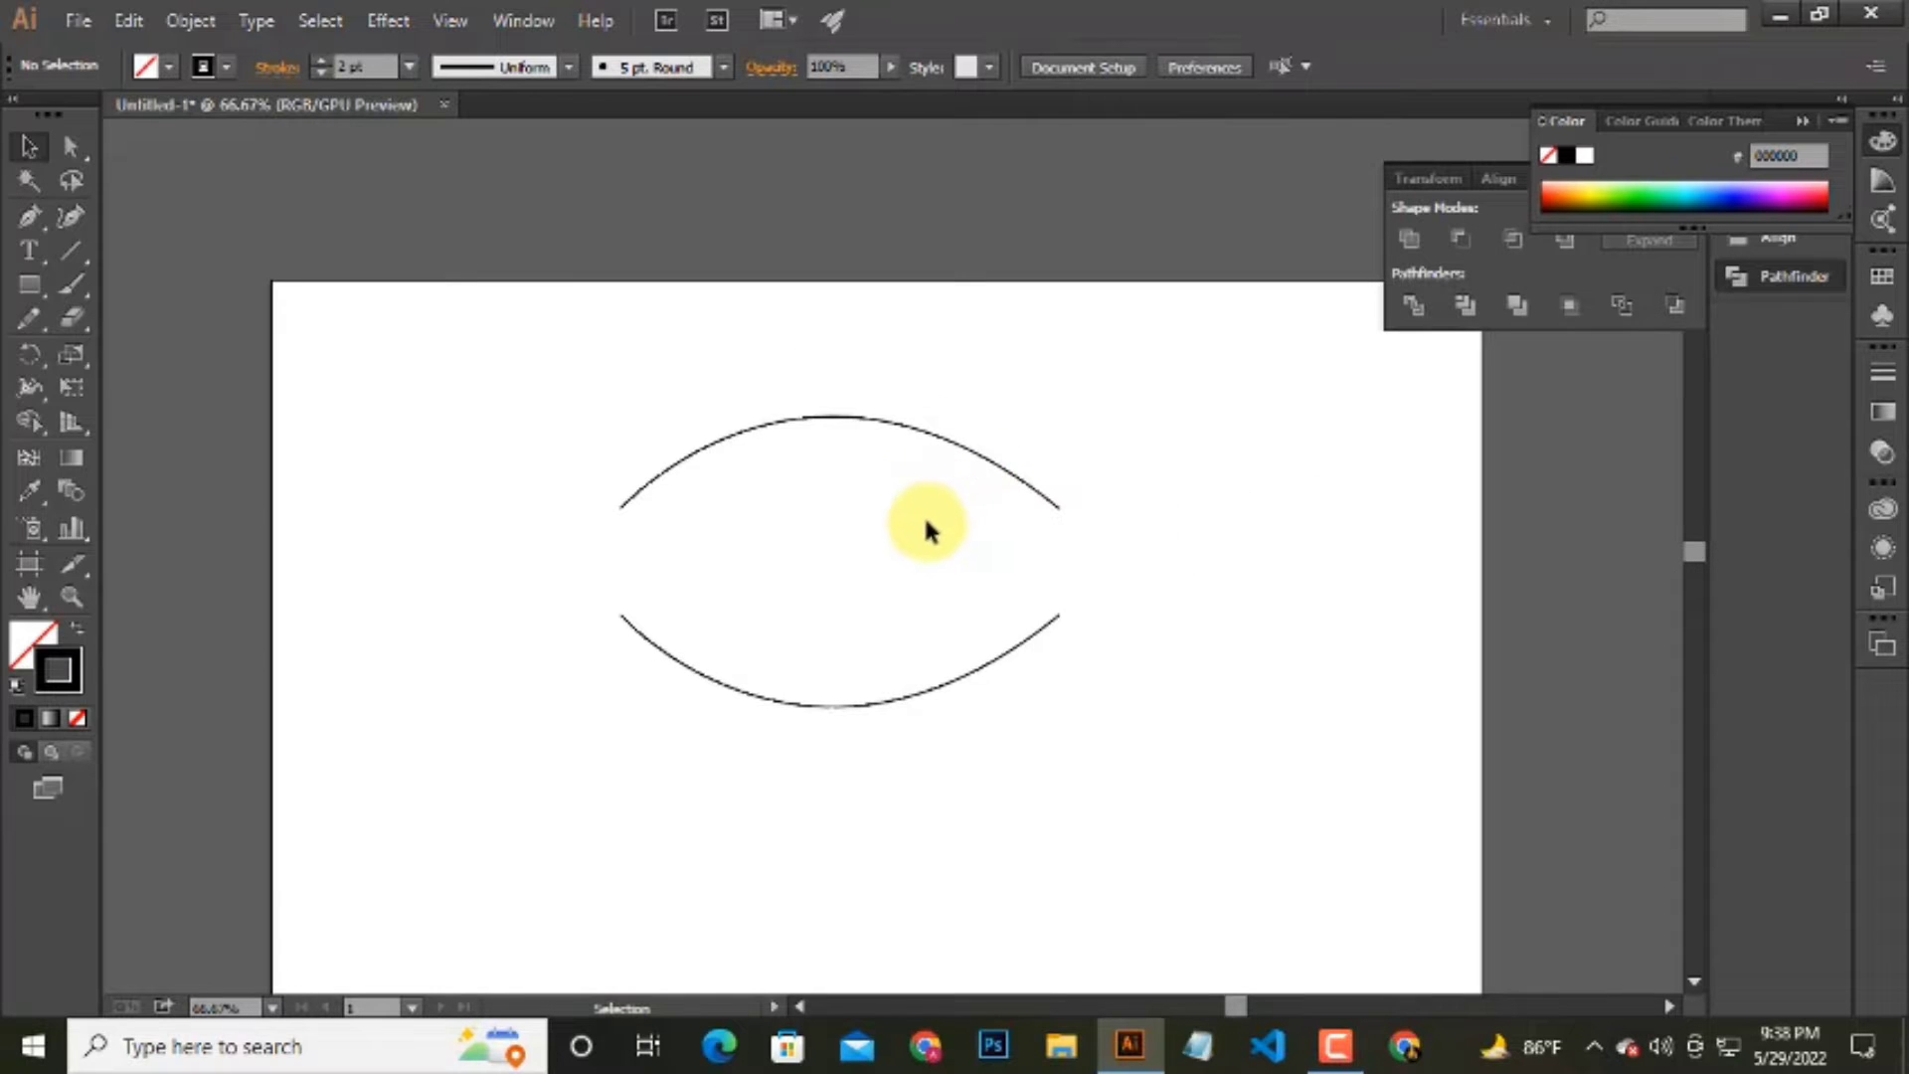
pyautogui.scroll(-1, 925, 527)
pyautogui.click(627, 607)
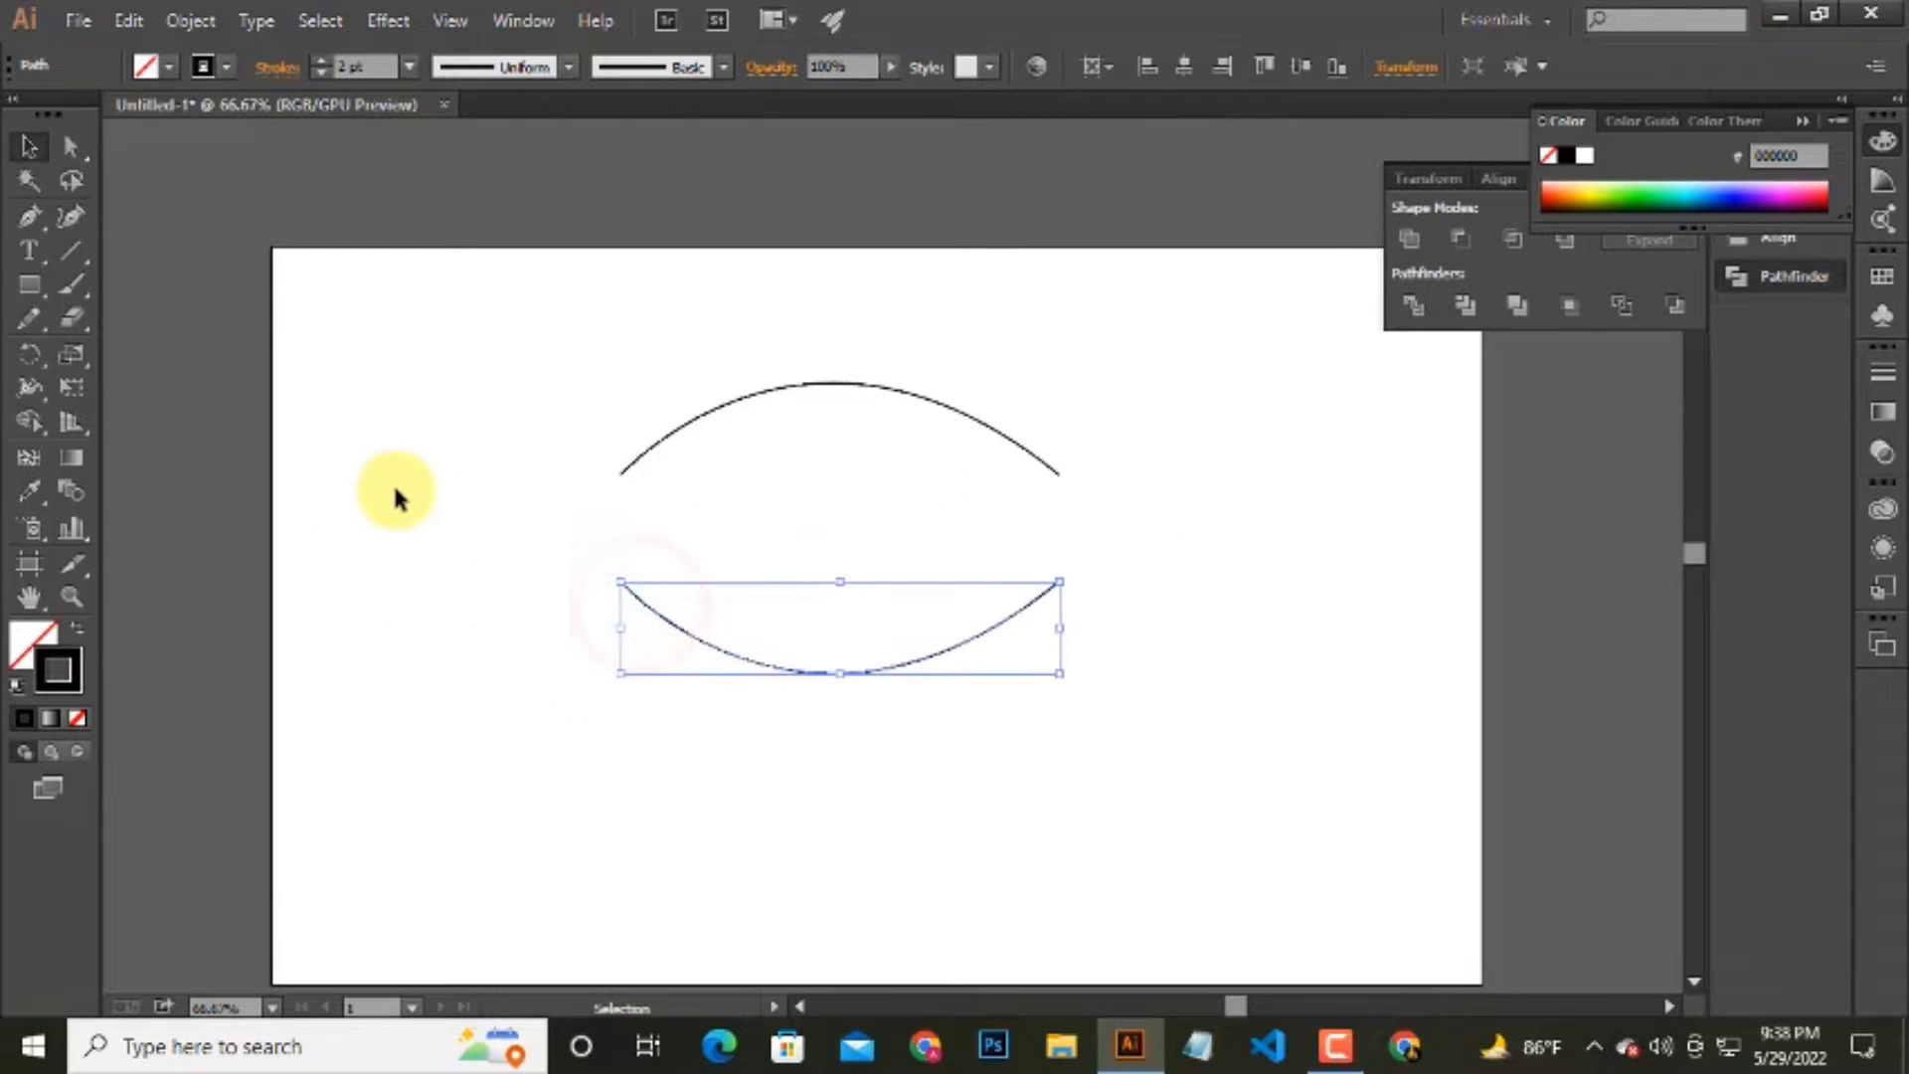
pyautogui.moveTo(29, 250); pyautogui.dragTo(177, 328)
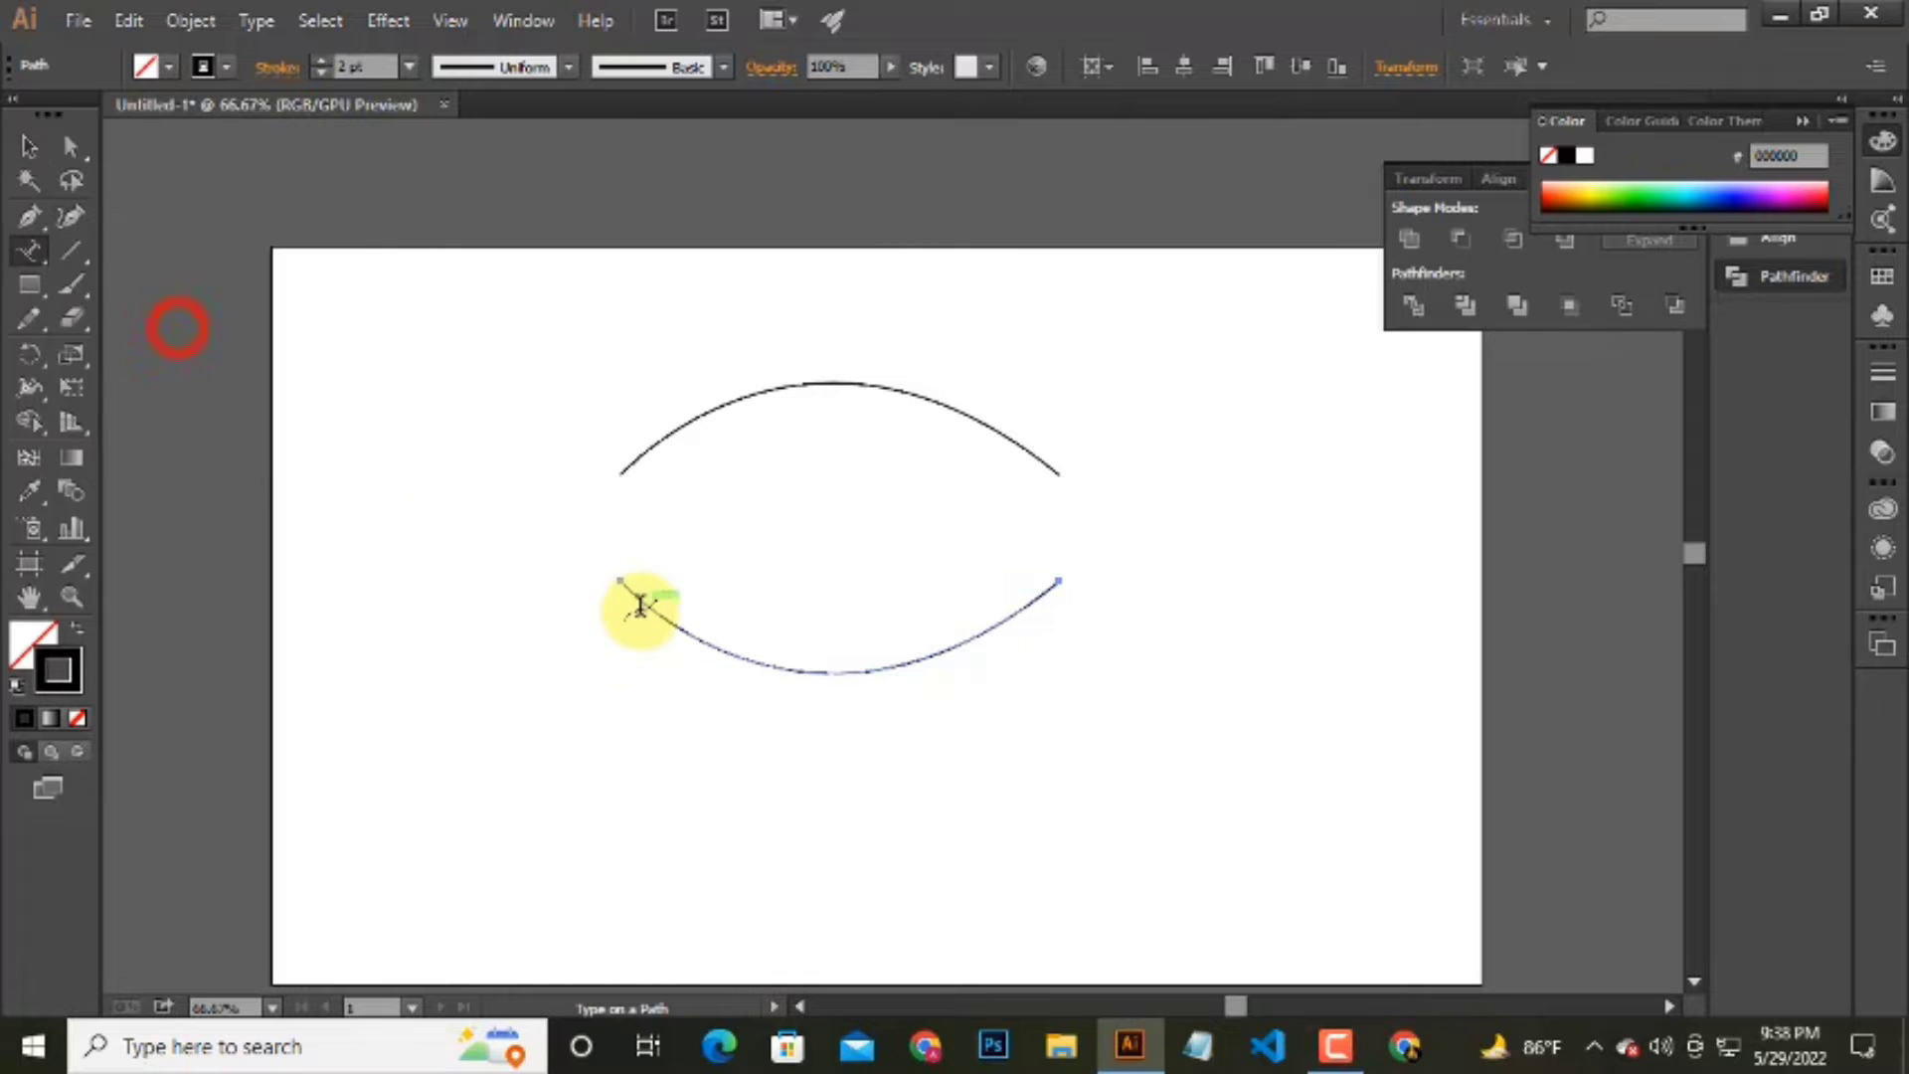
# Place the text '1d graphics' along the lower arc at 48 pt.
pyautogui.click(639, 596)
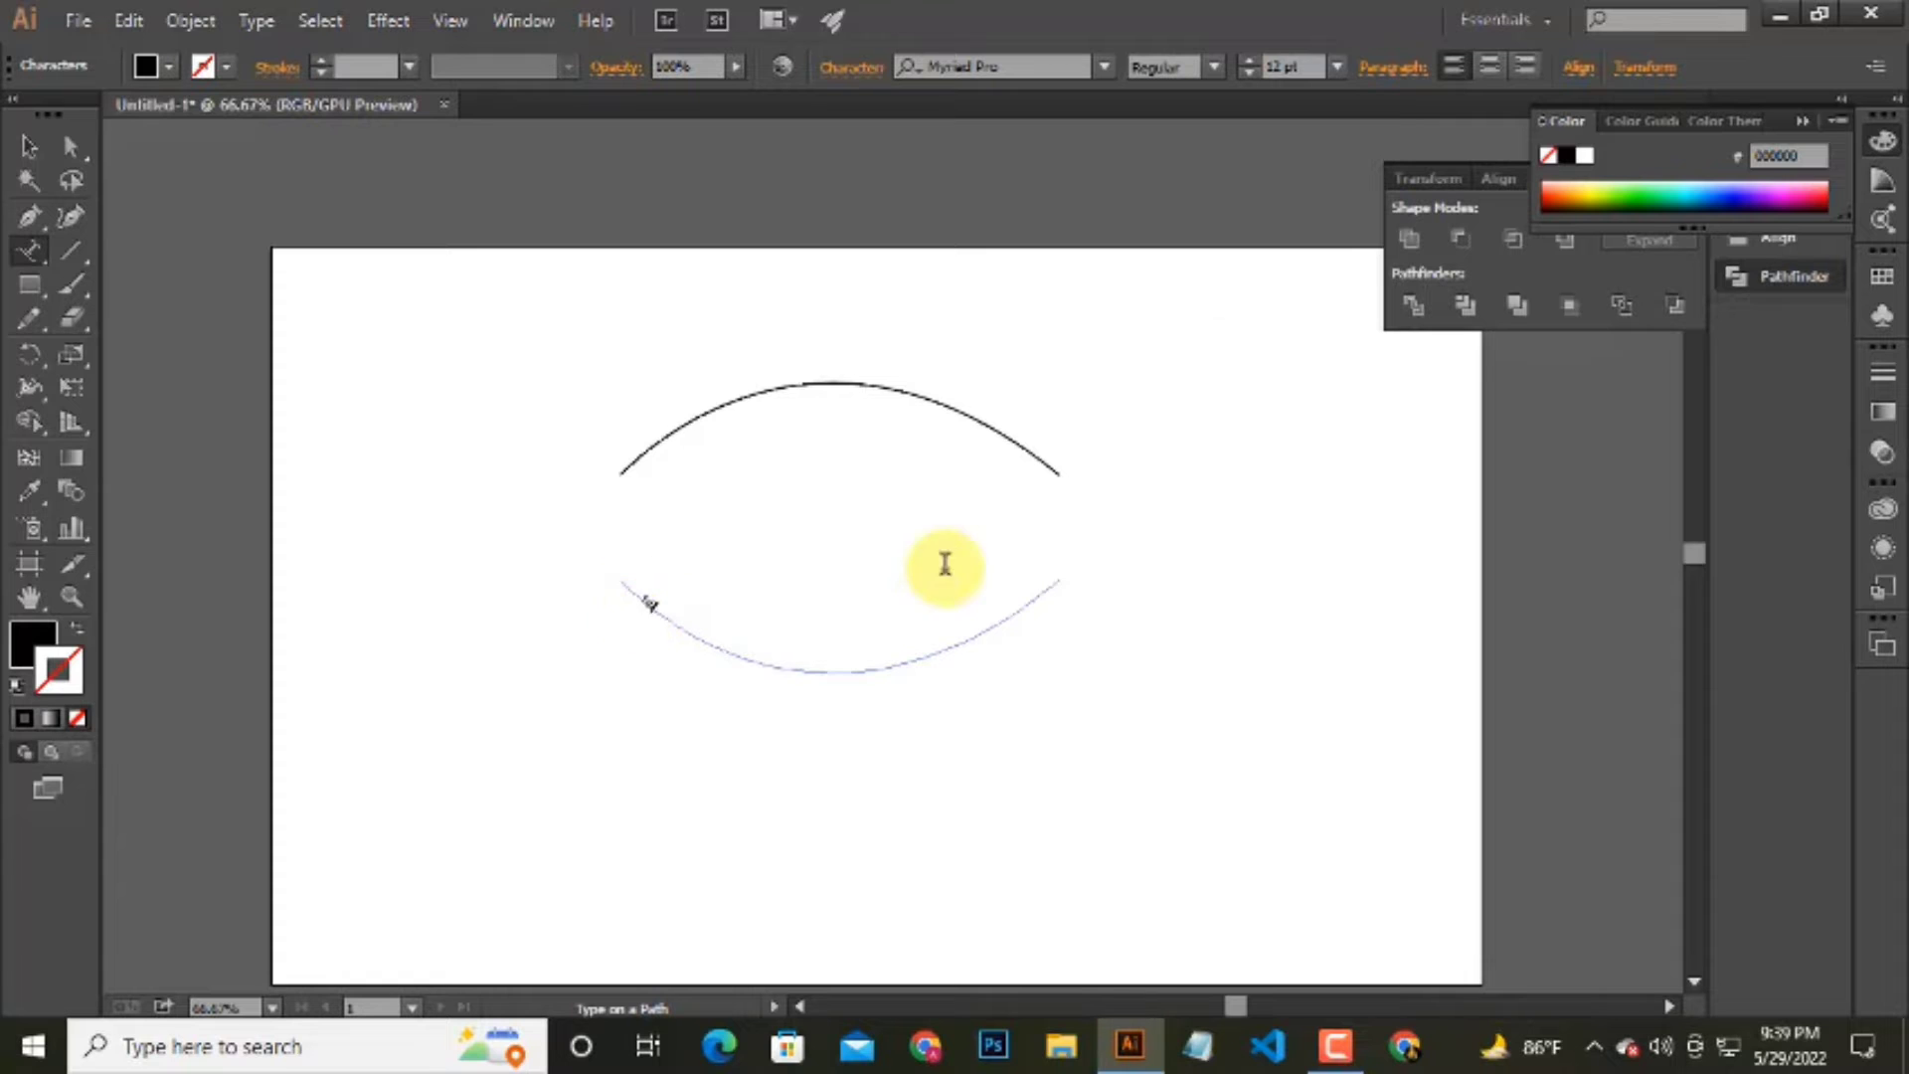
pyautogui.click(1337, 66)
pyautogui.click(1377, 544)
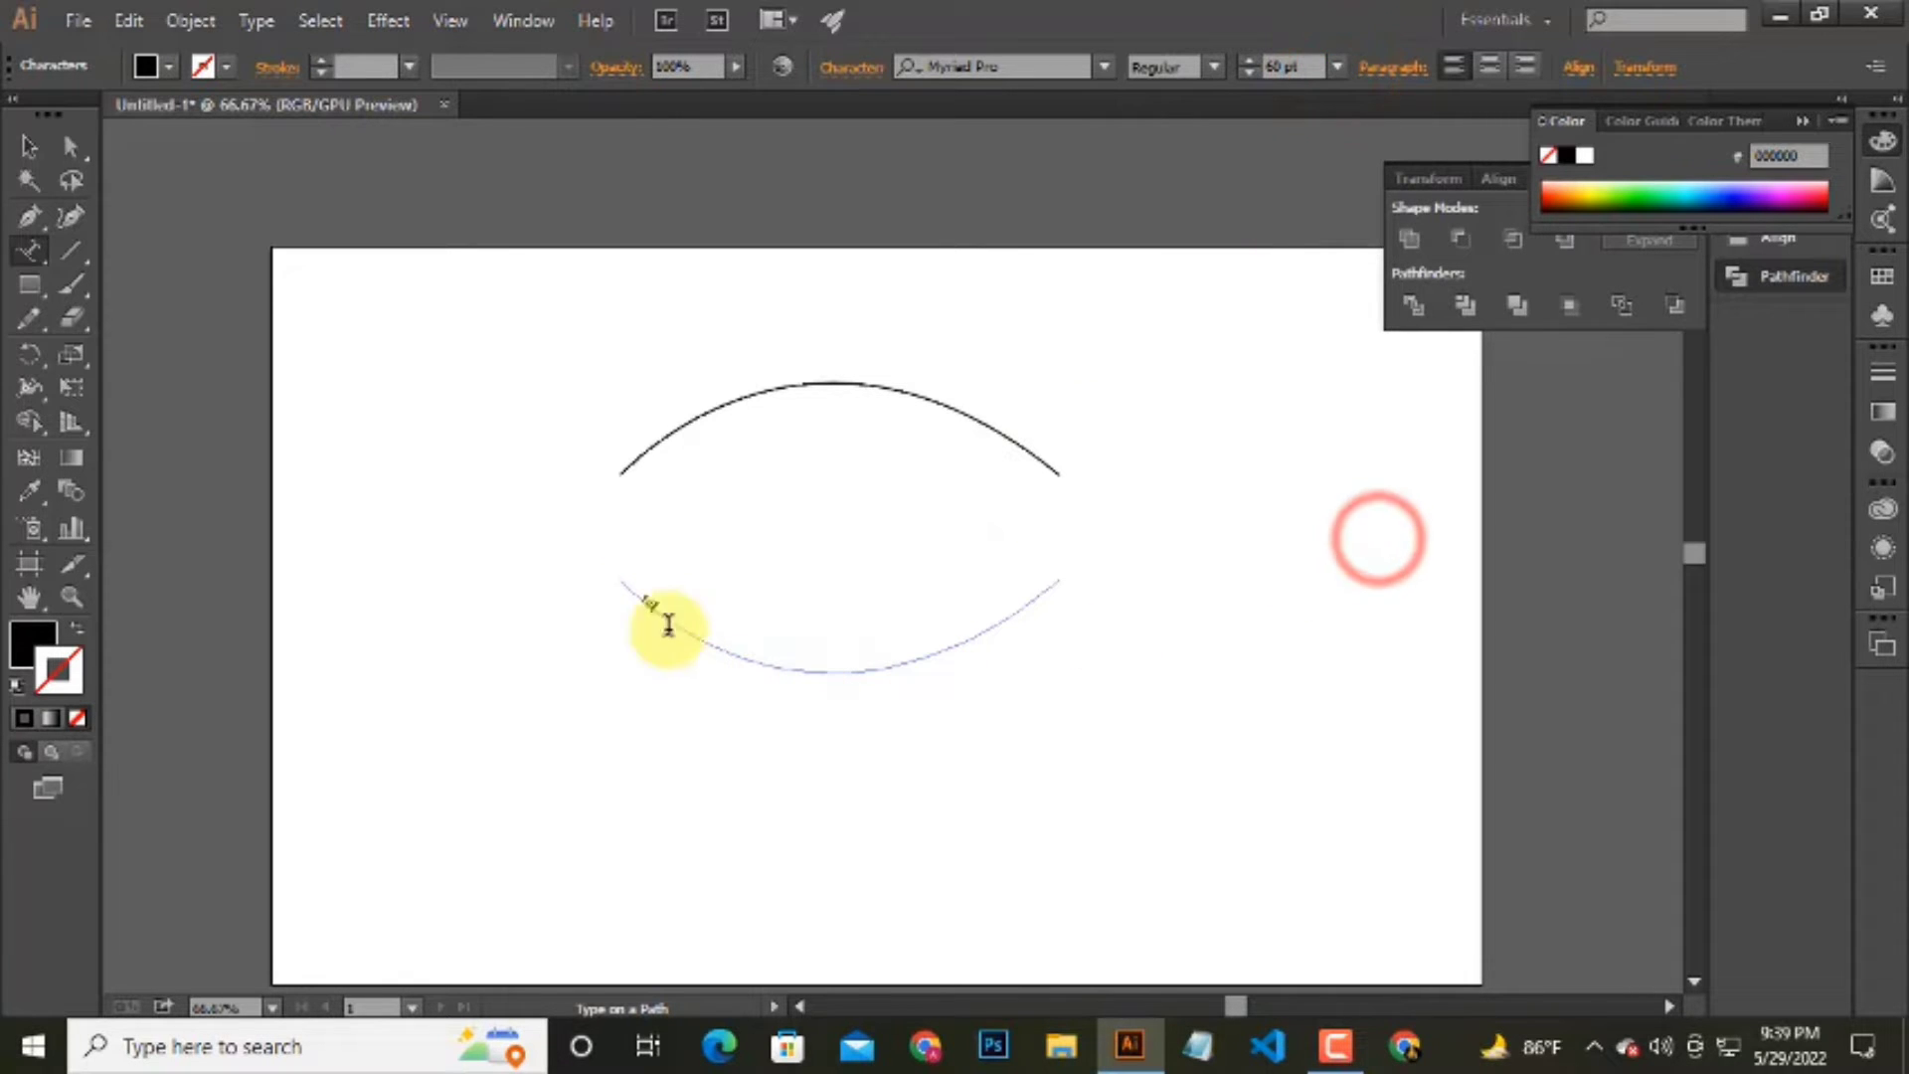
pyautogui.click(639, 601)
pyautogui.click(1337, 66)
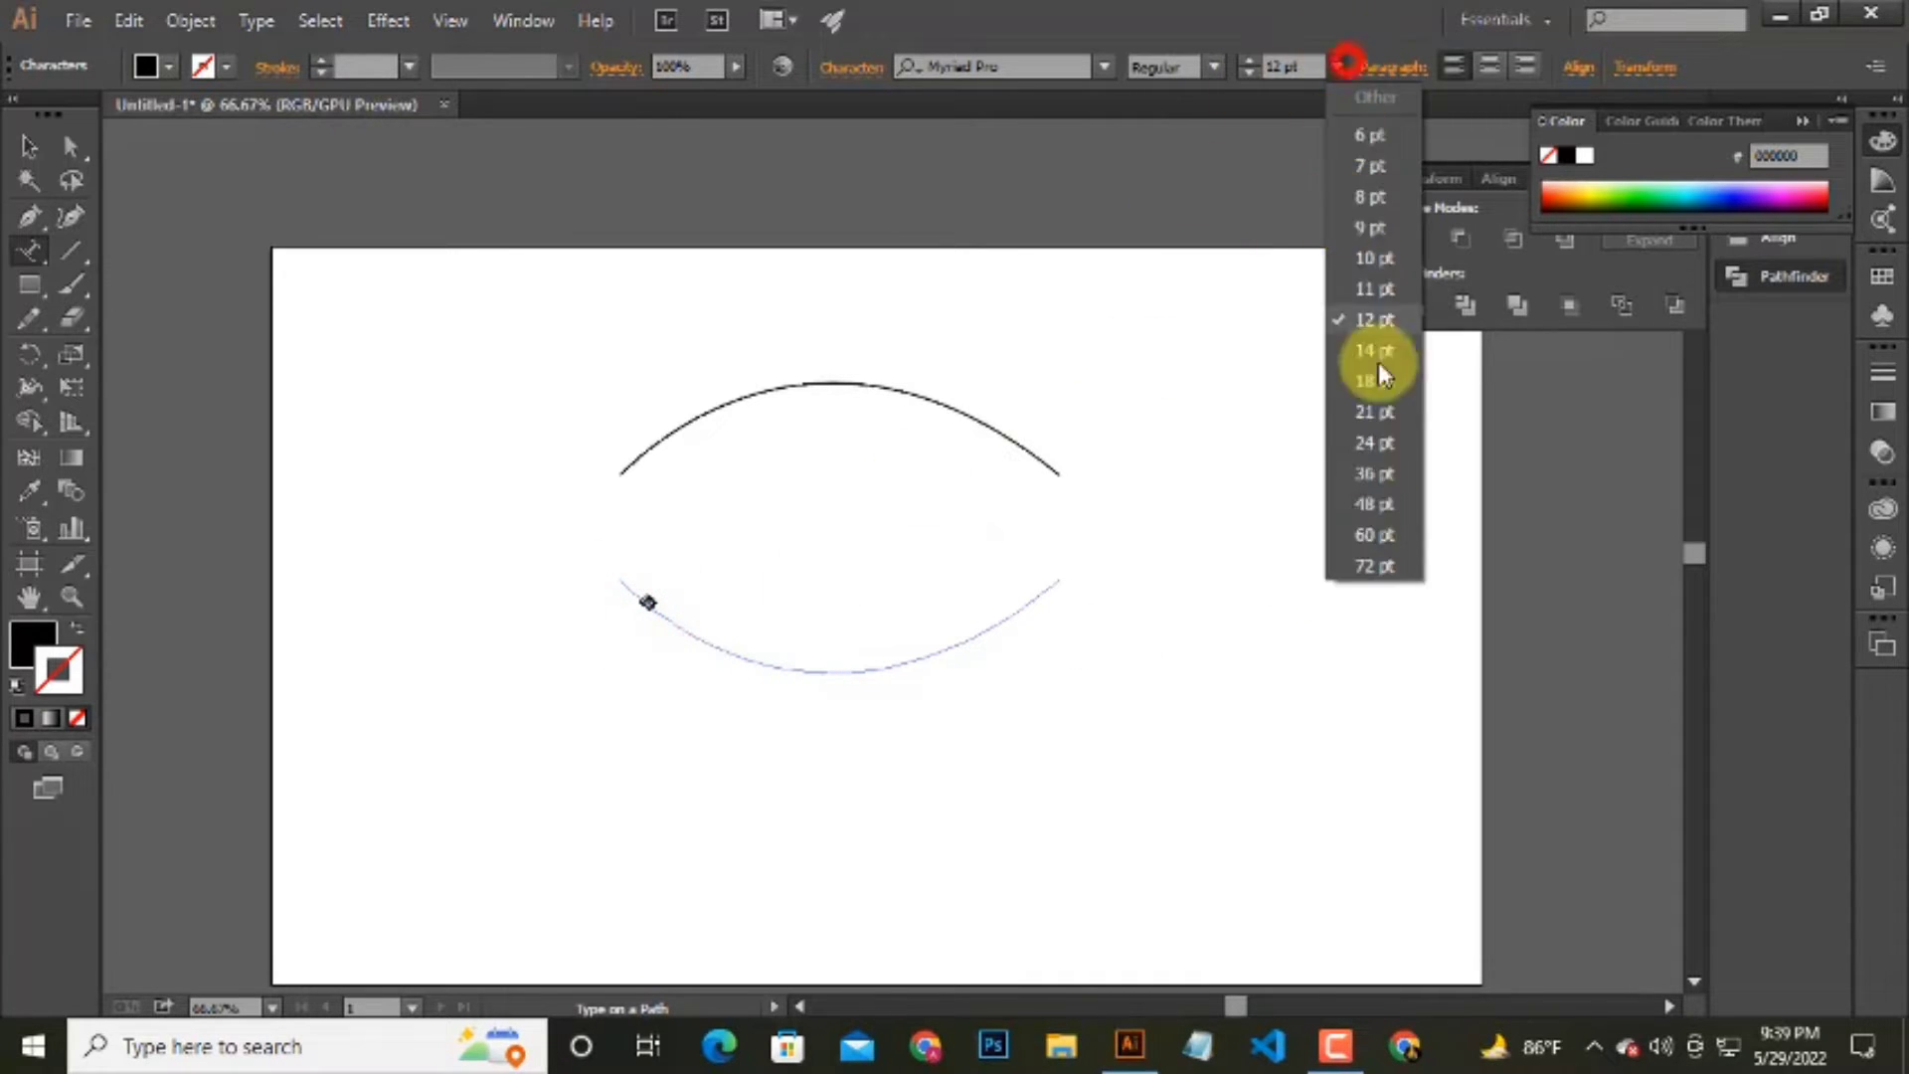
pyautogui.click(1378, 487)
pyautogui.click(709, 640)
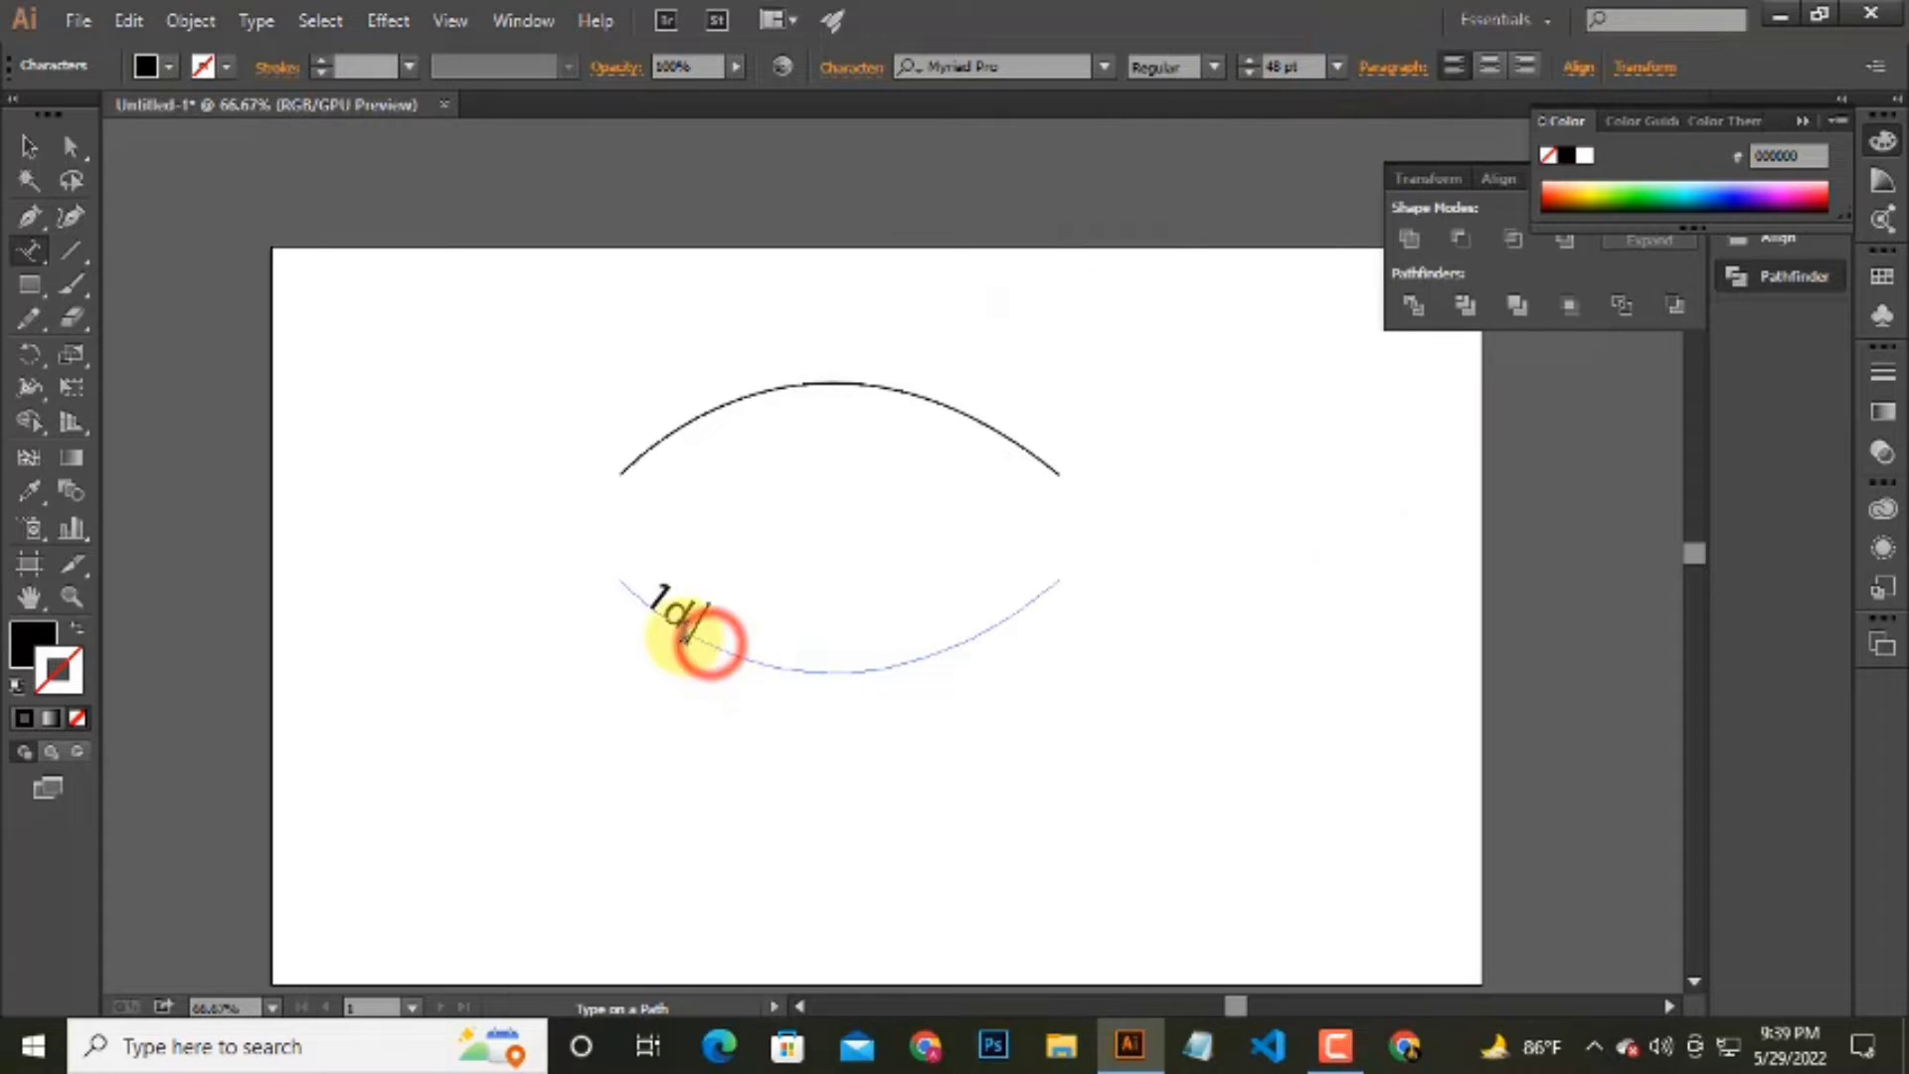
pyautogui.write(' graph')
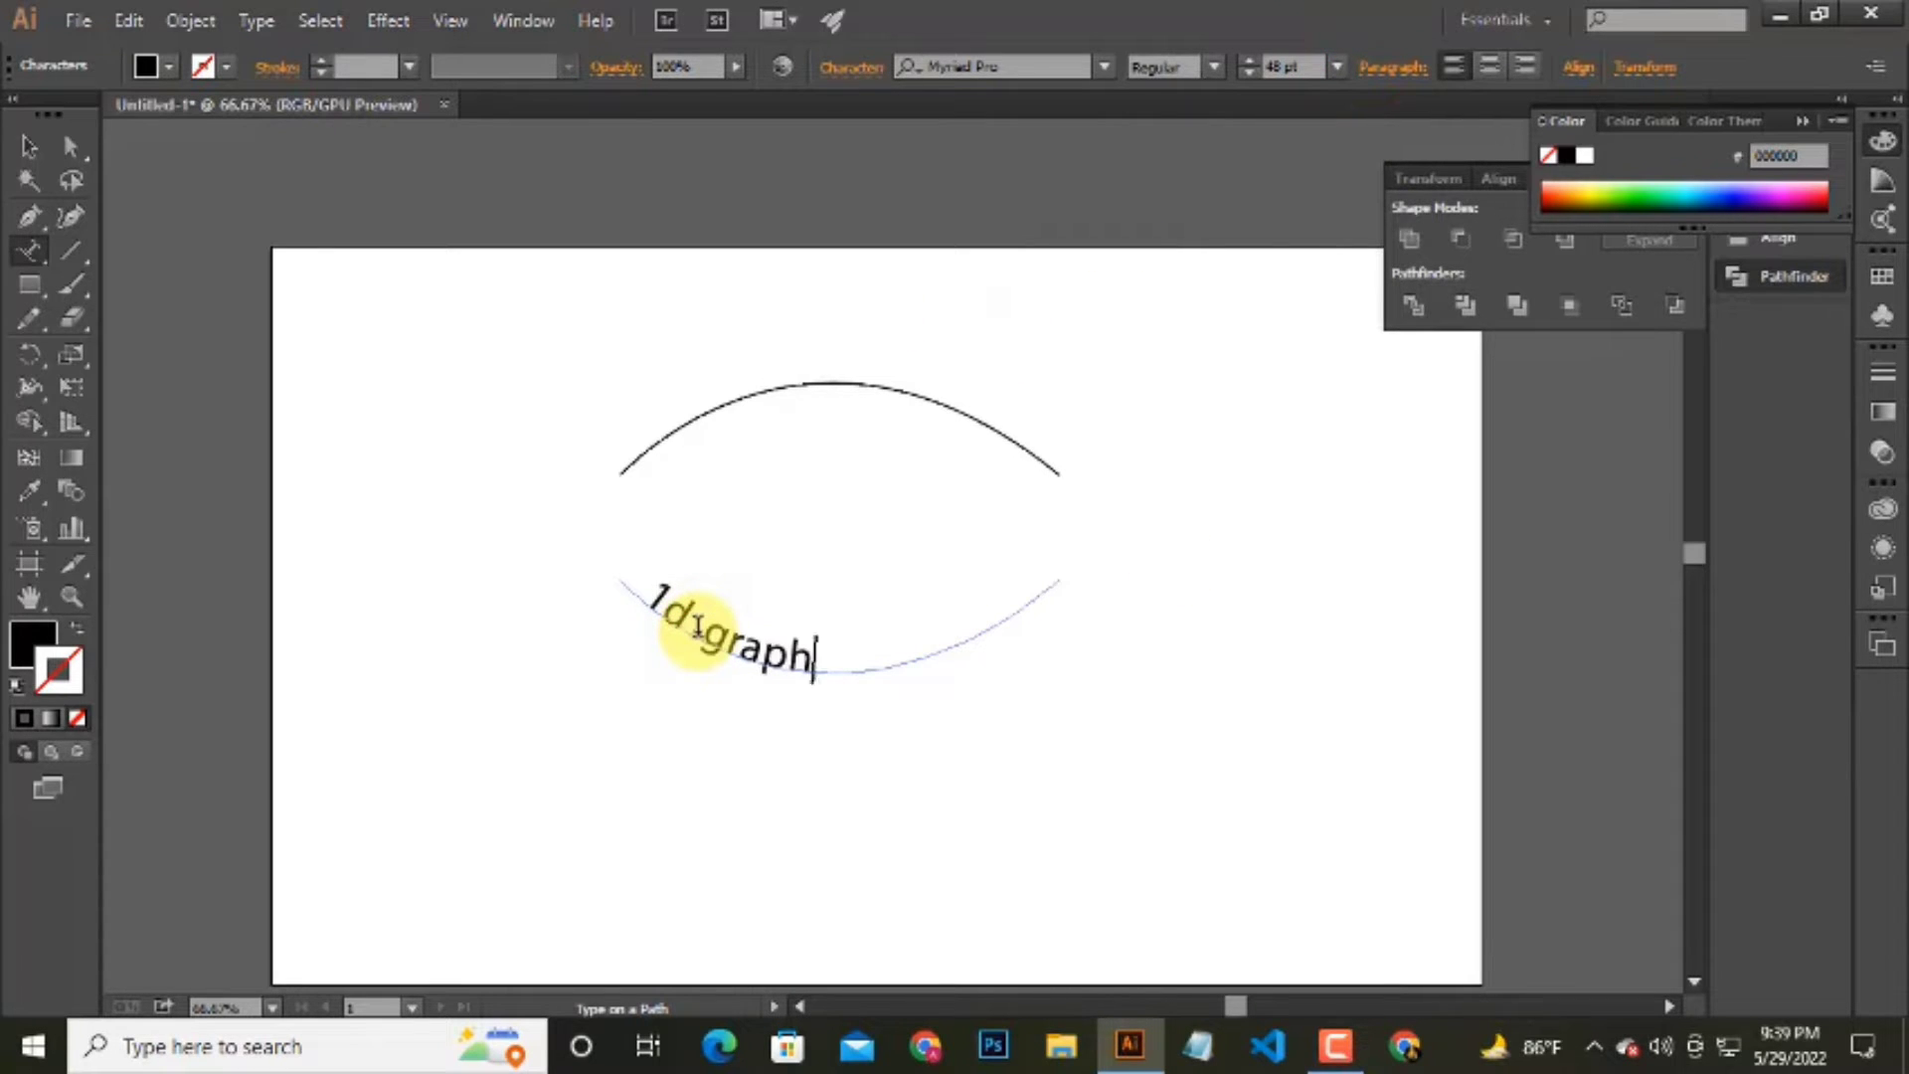
pyautogui.write('ics')
pyautogui.click(24, 146)
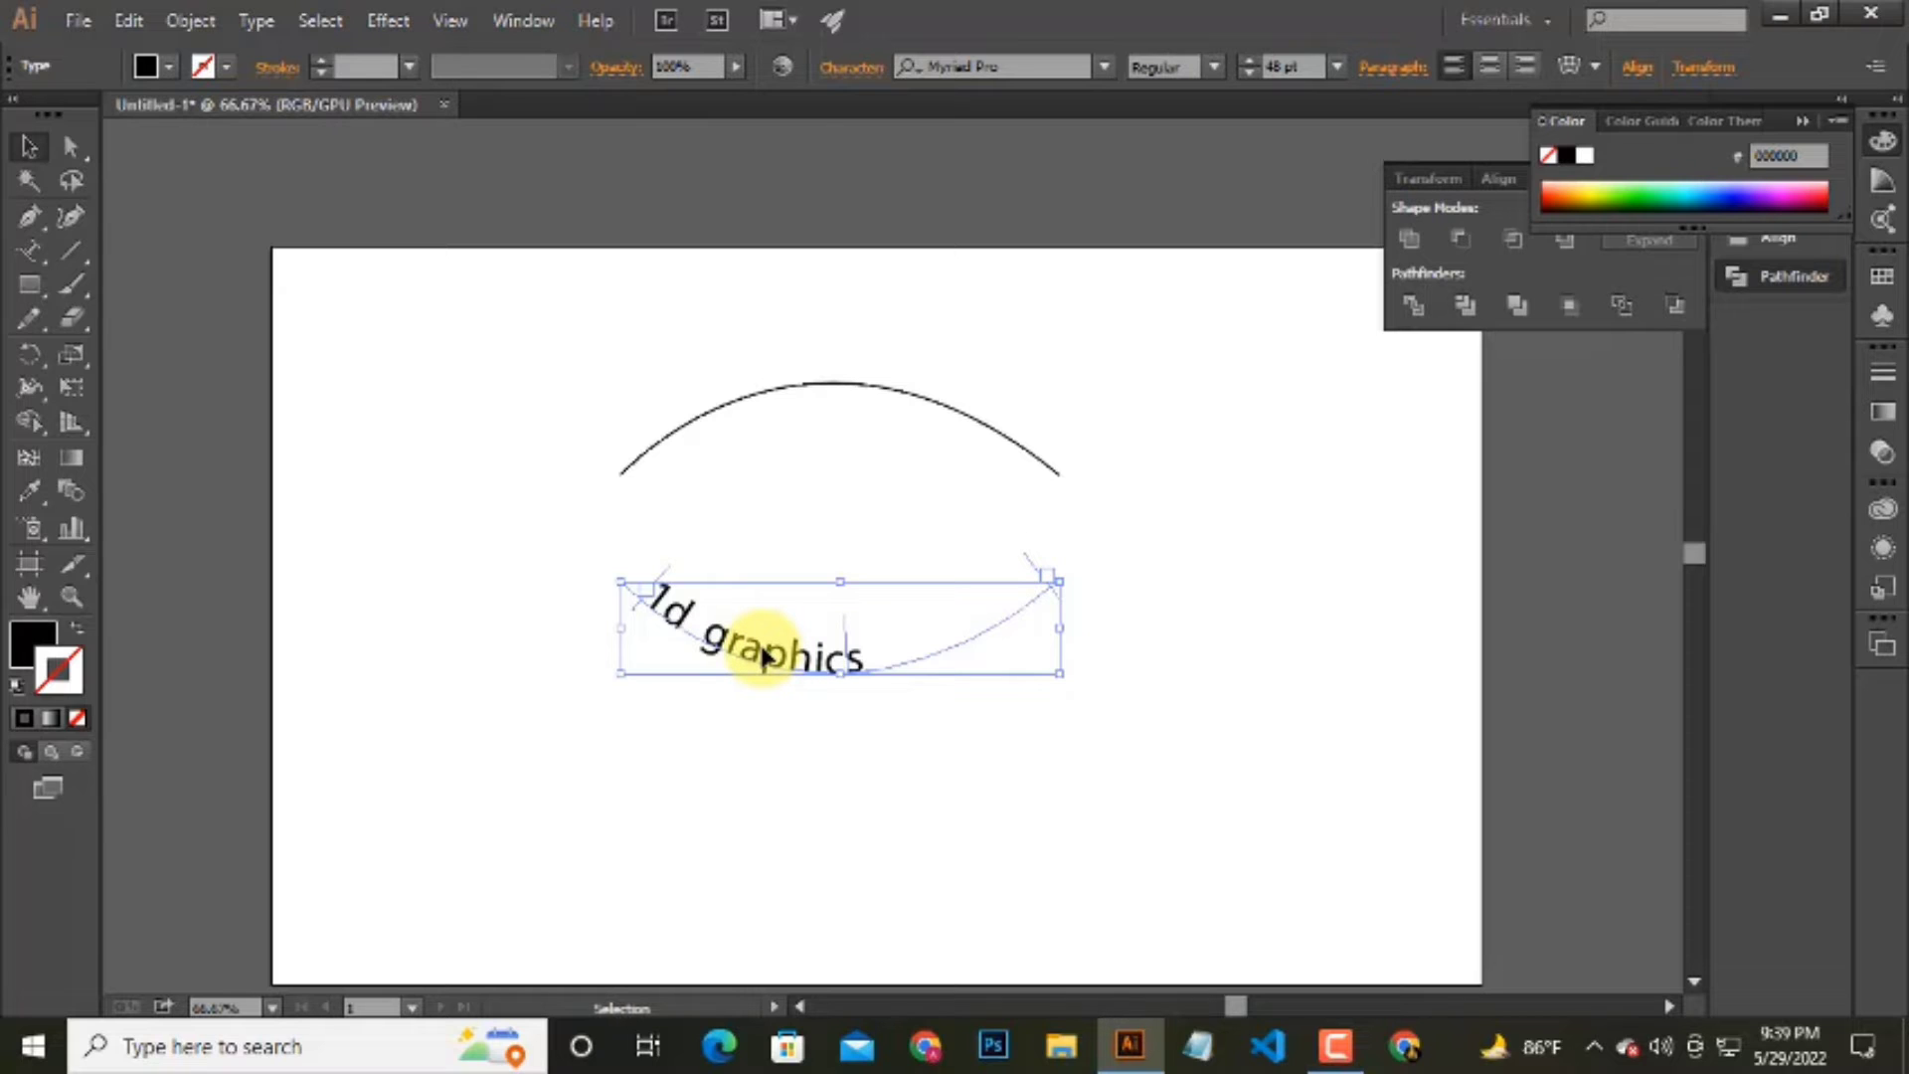
pyautogui.click(386, 21)
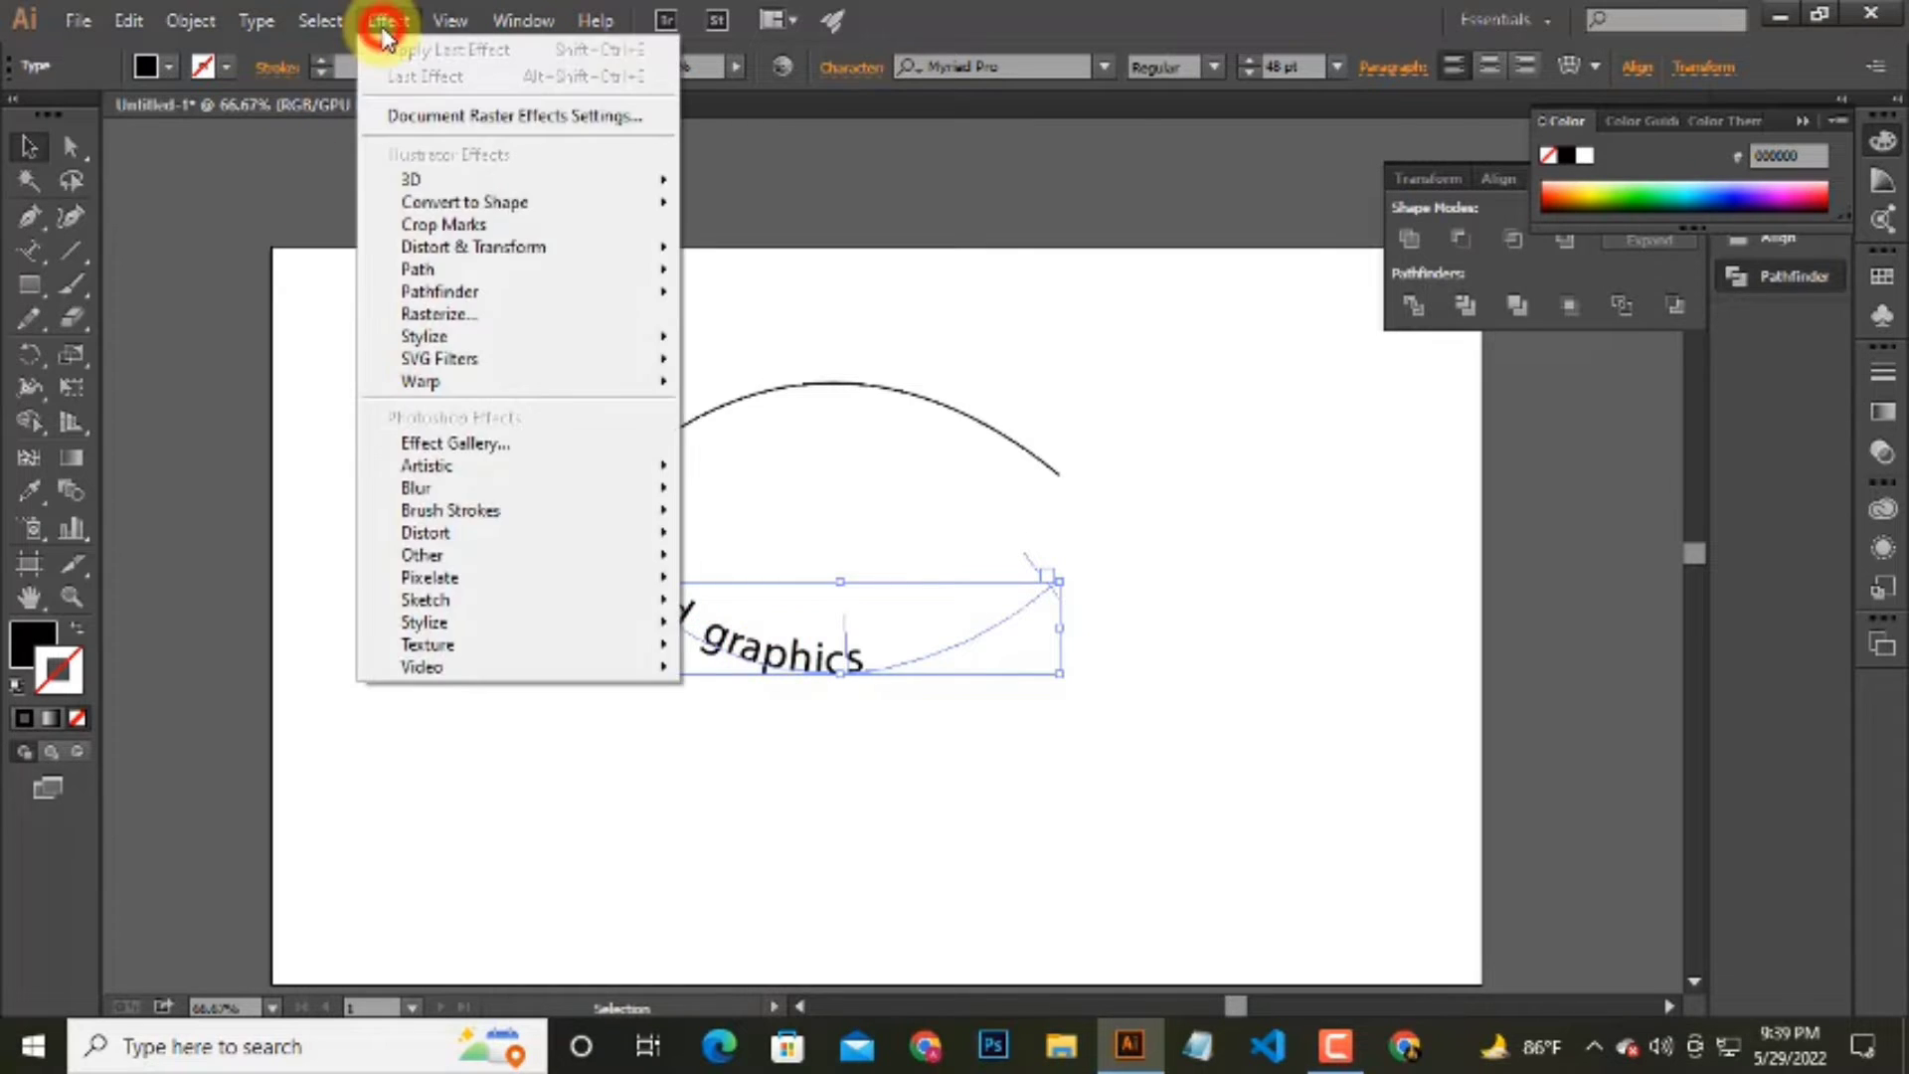
pyautogui.click(256, 21)
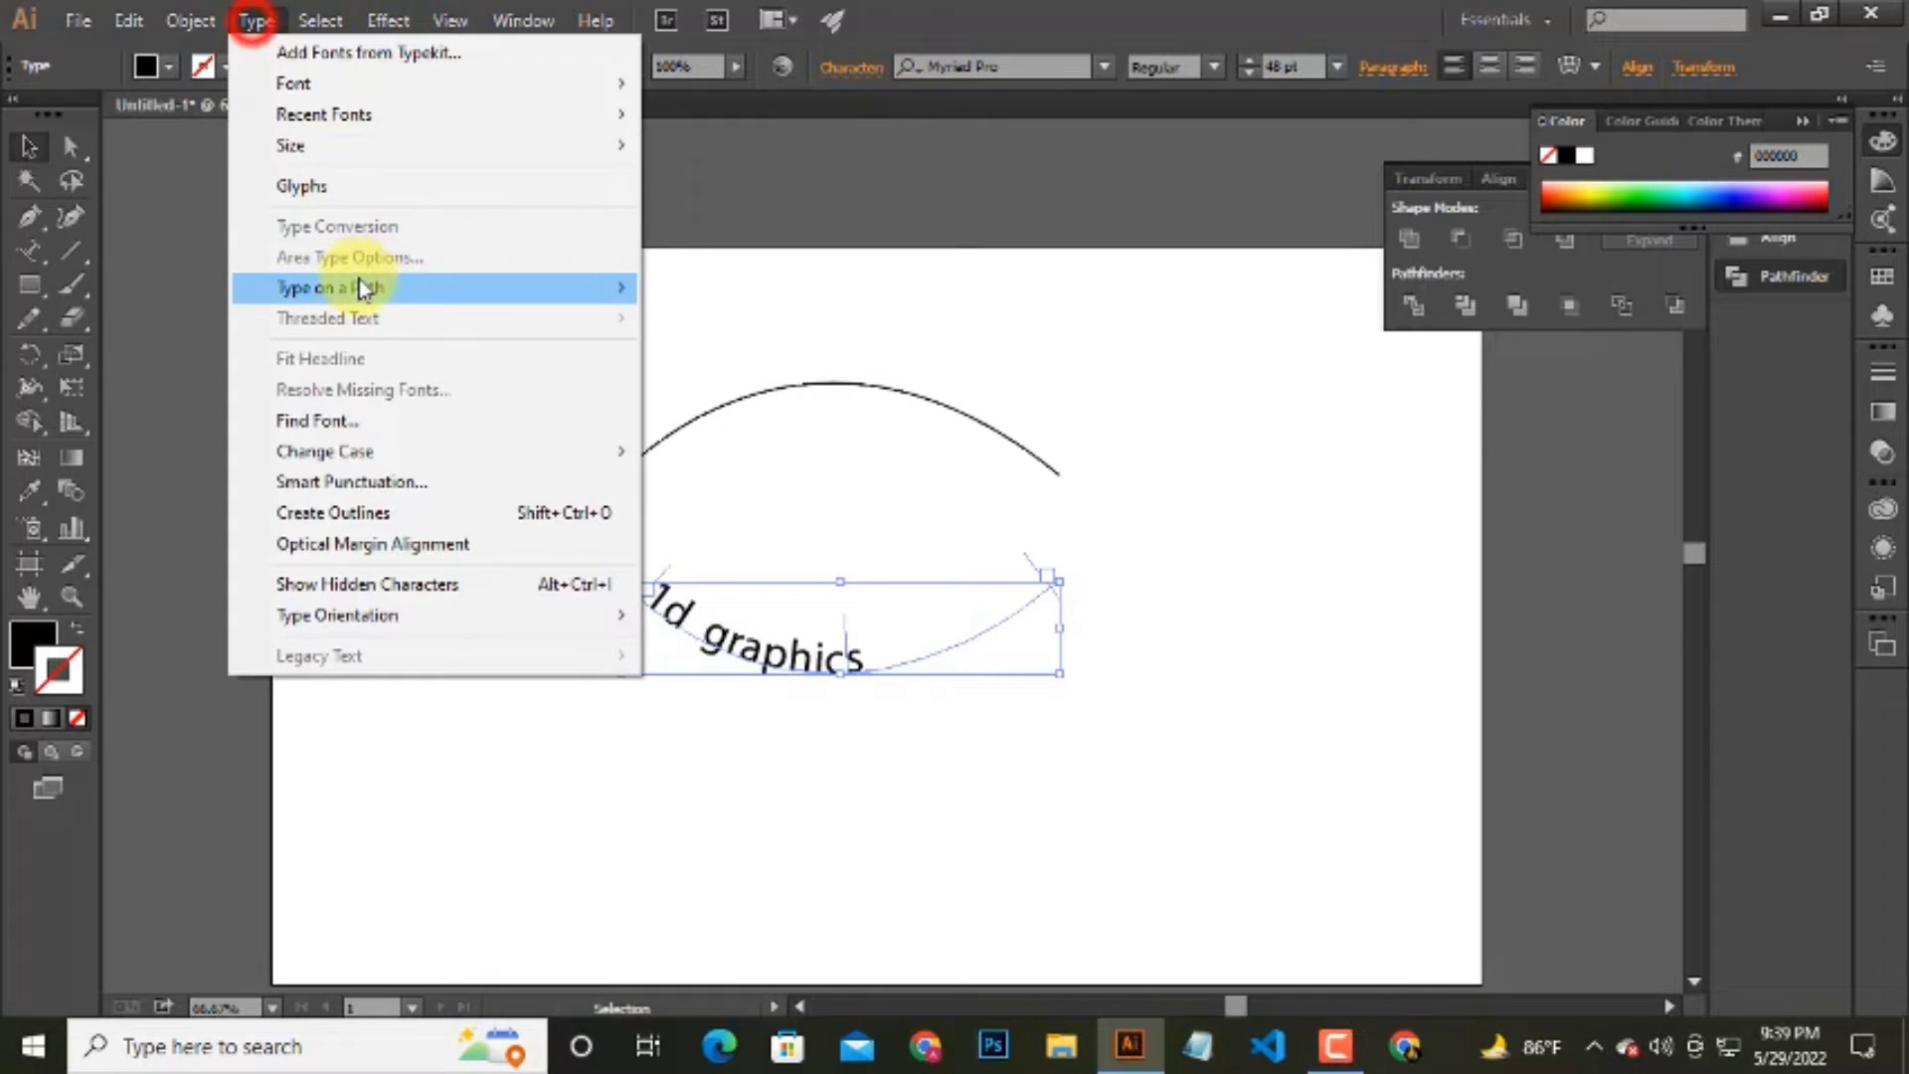
pyautogui.click(358, 287)
pyautogui.click(696, 455)
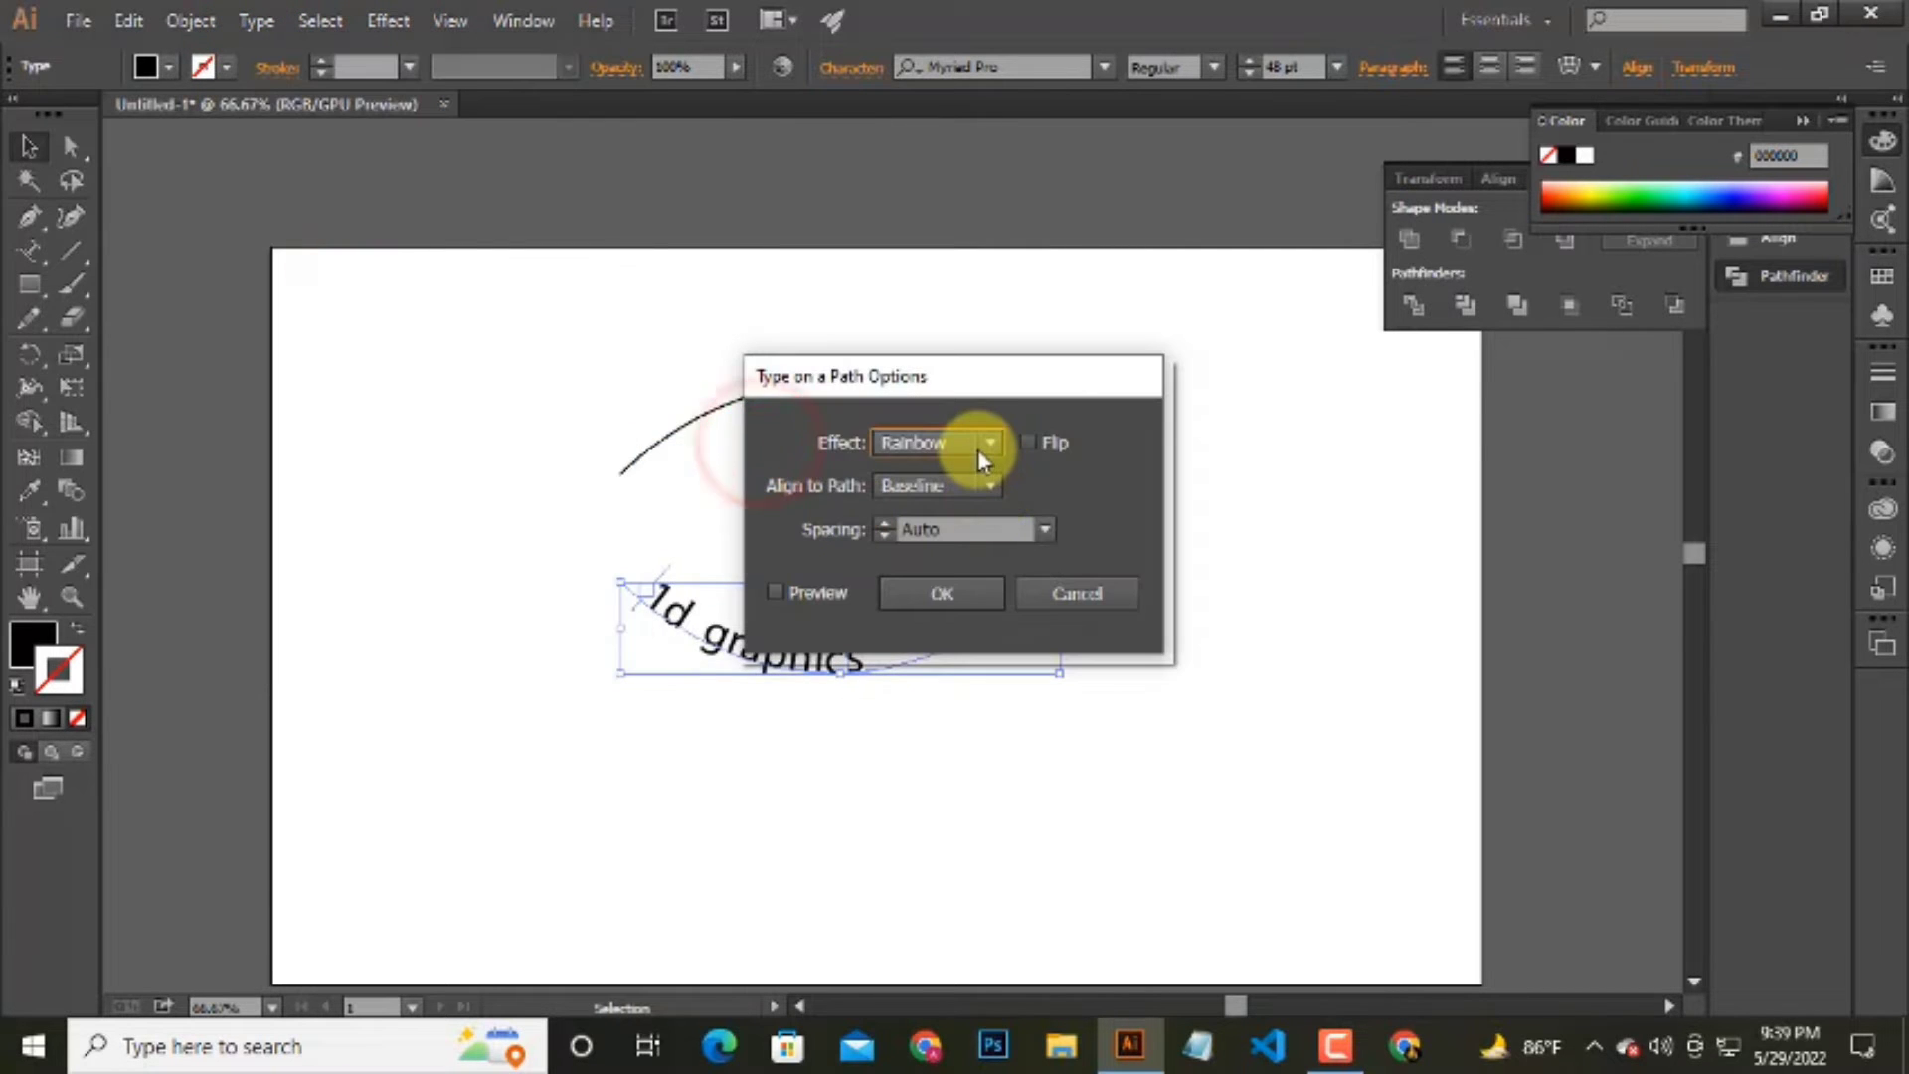
pyautogui.click(776, 592)
pyautogui.click(1030, 442)
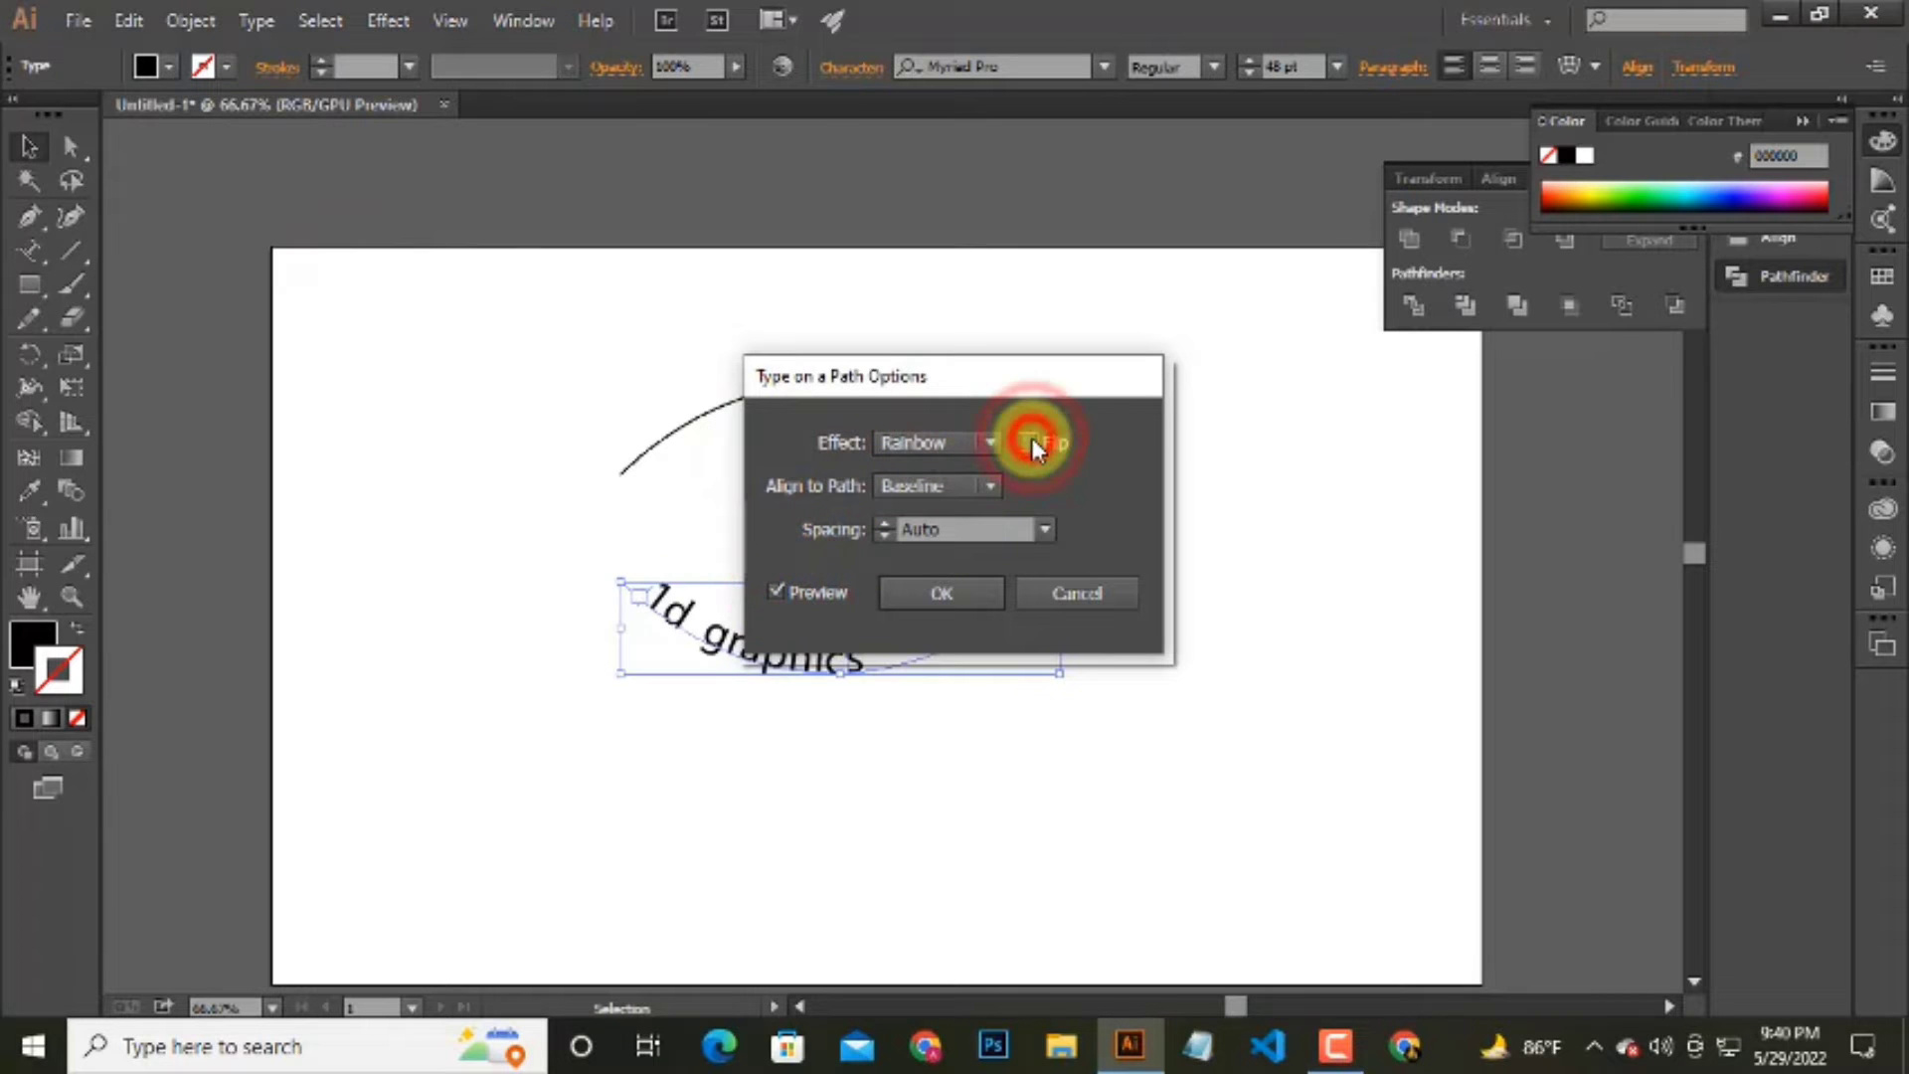
pyautogui.click(934, 442)
pyautogui.click(954, 522)
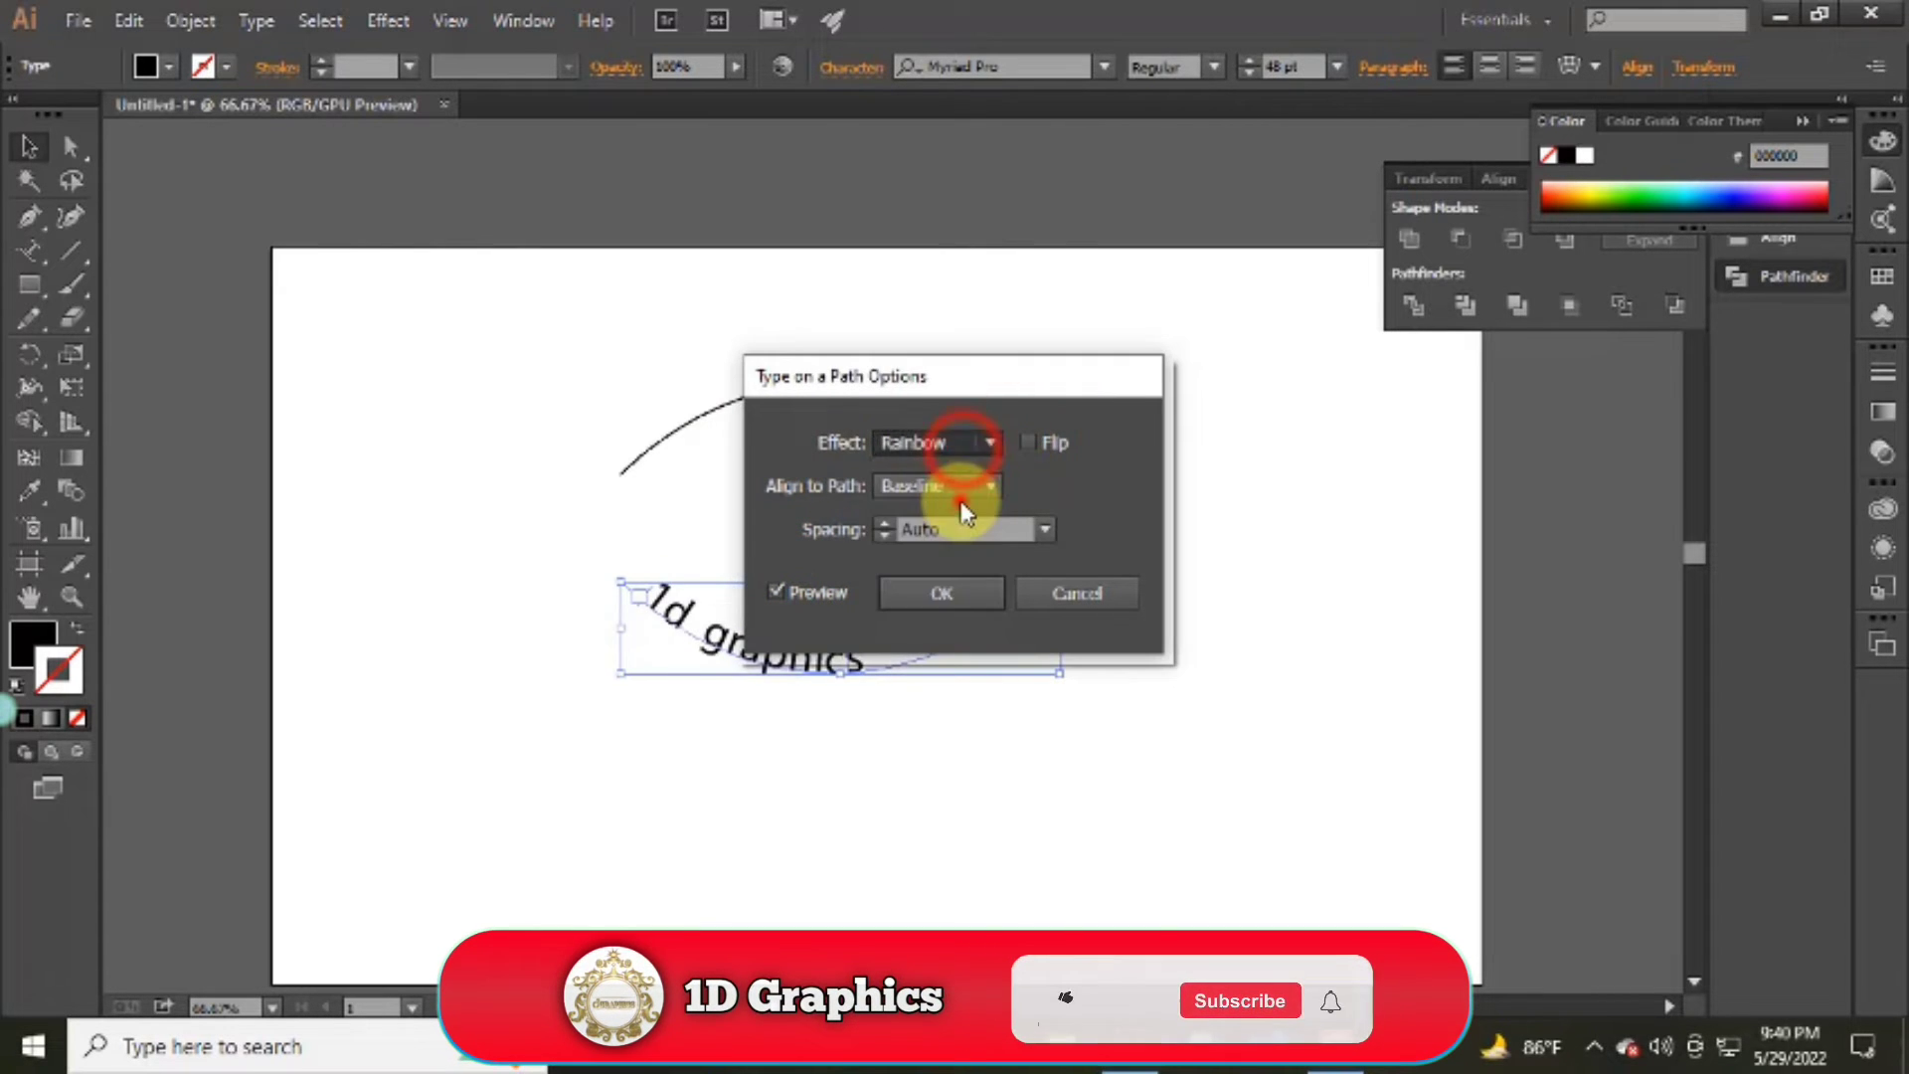
pyautogui.click(957, 443)
pyautogui.click(958, 563)
pyautogui.click(958, 442)
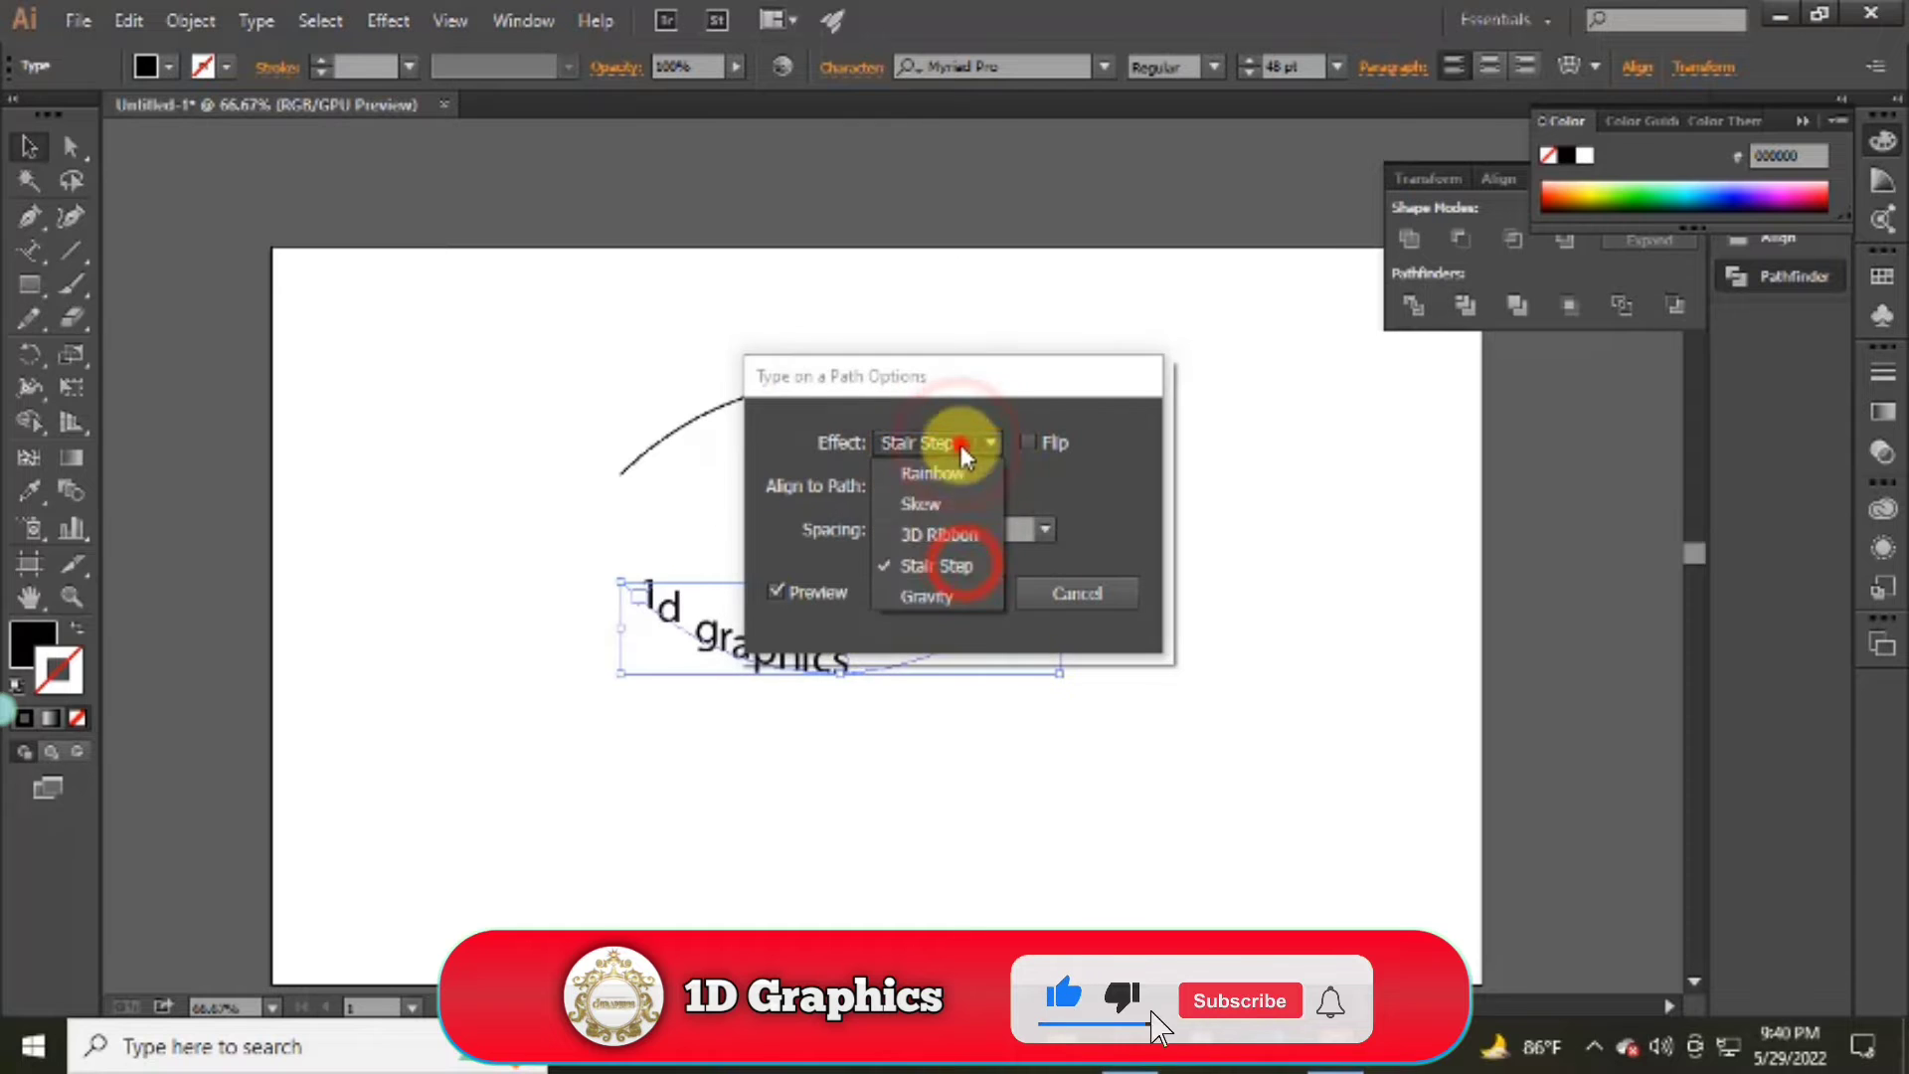
pyautogui.click(957, 591)
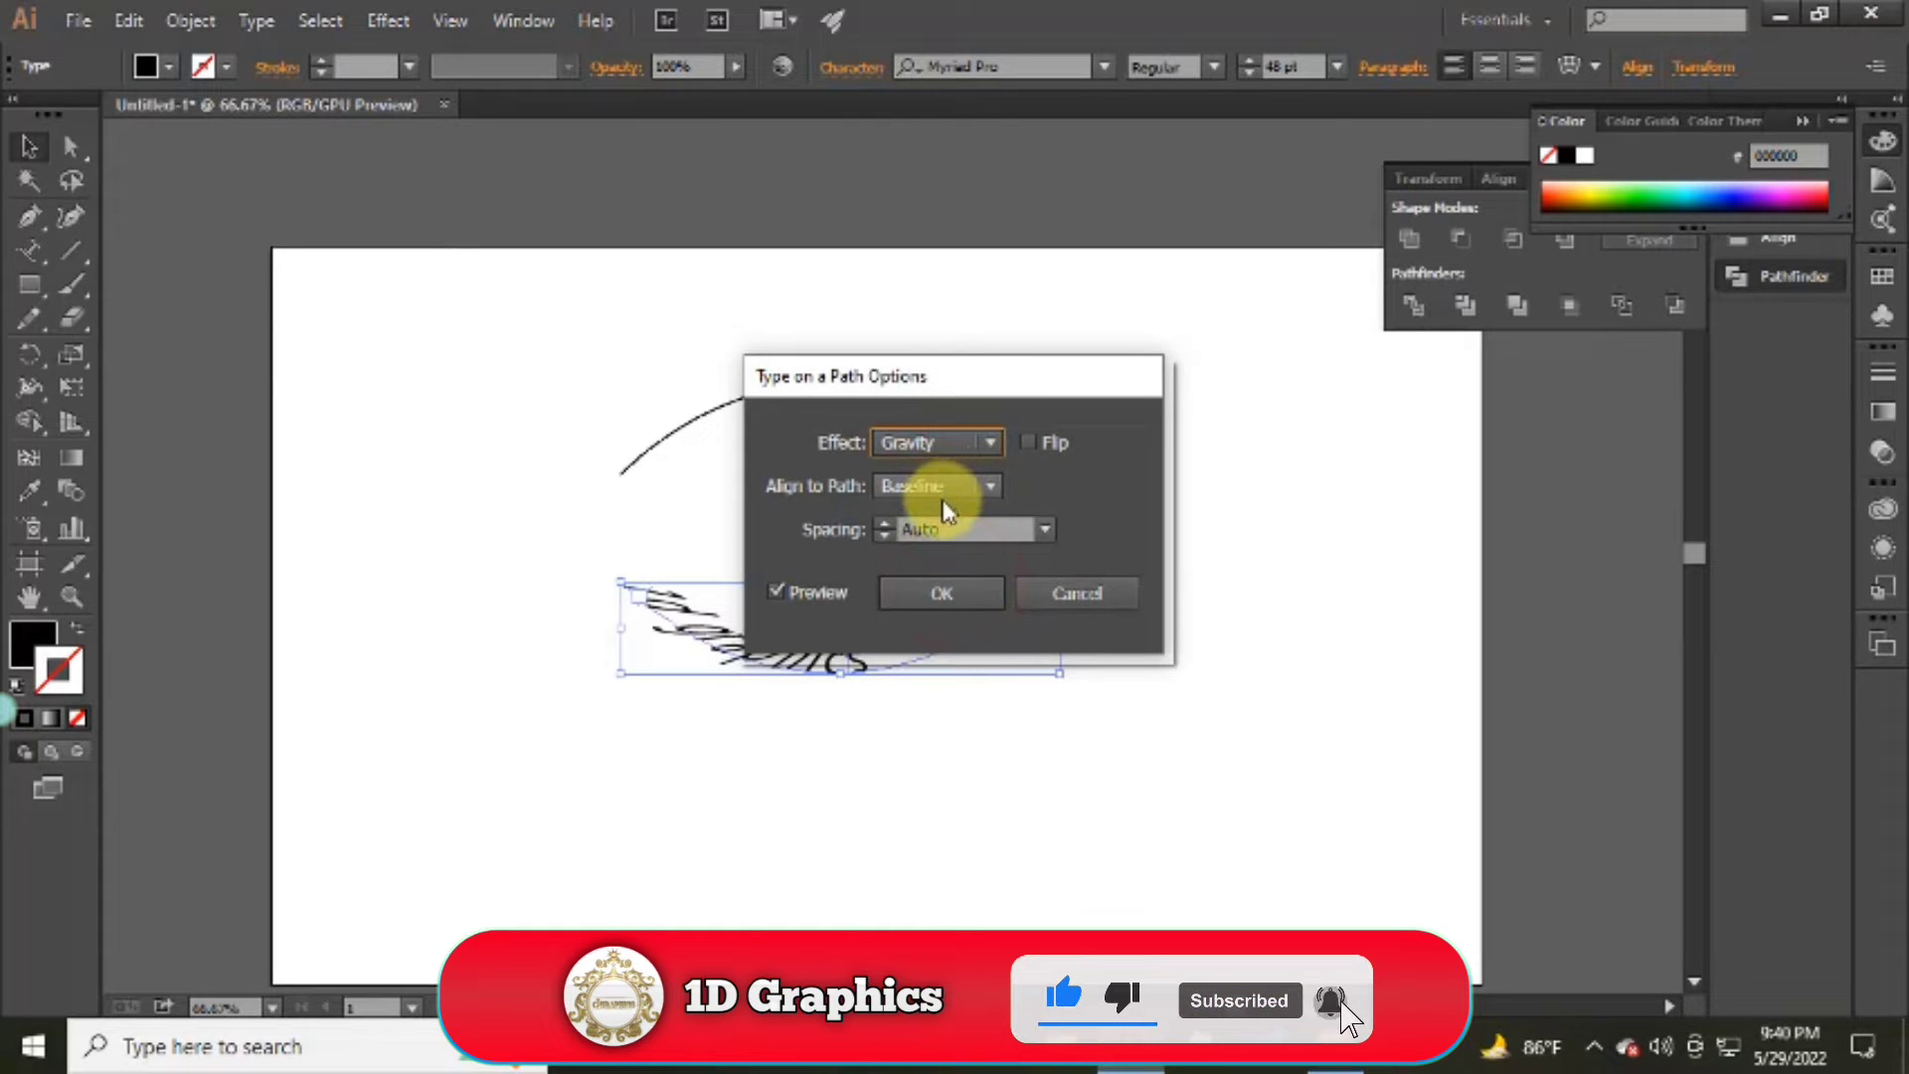
pyautogui.click(948, 445)
pyautogui.click(950, 485)
pyautogui.click(946, 549)
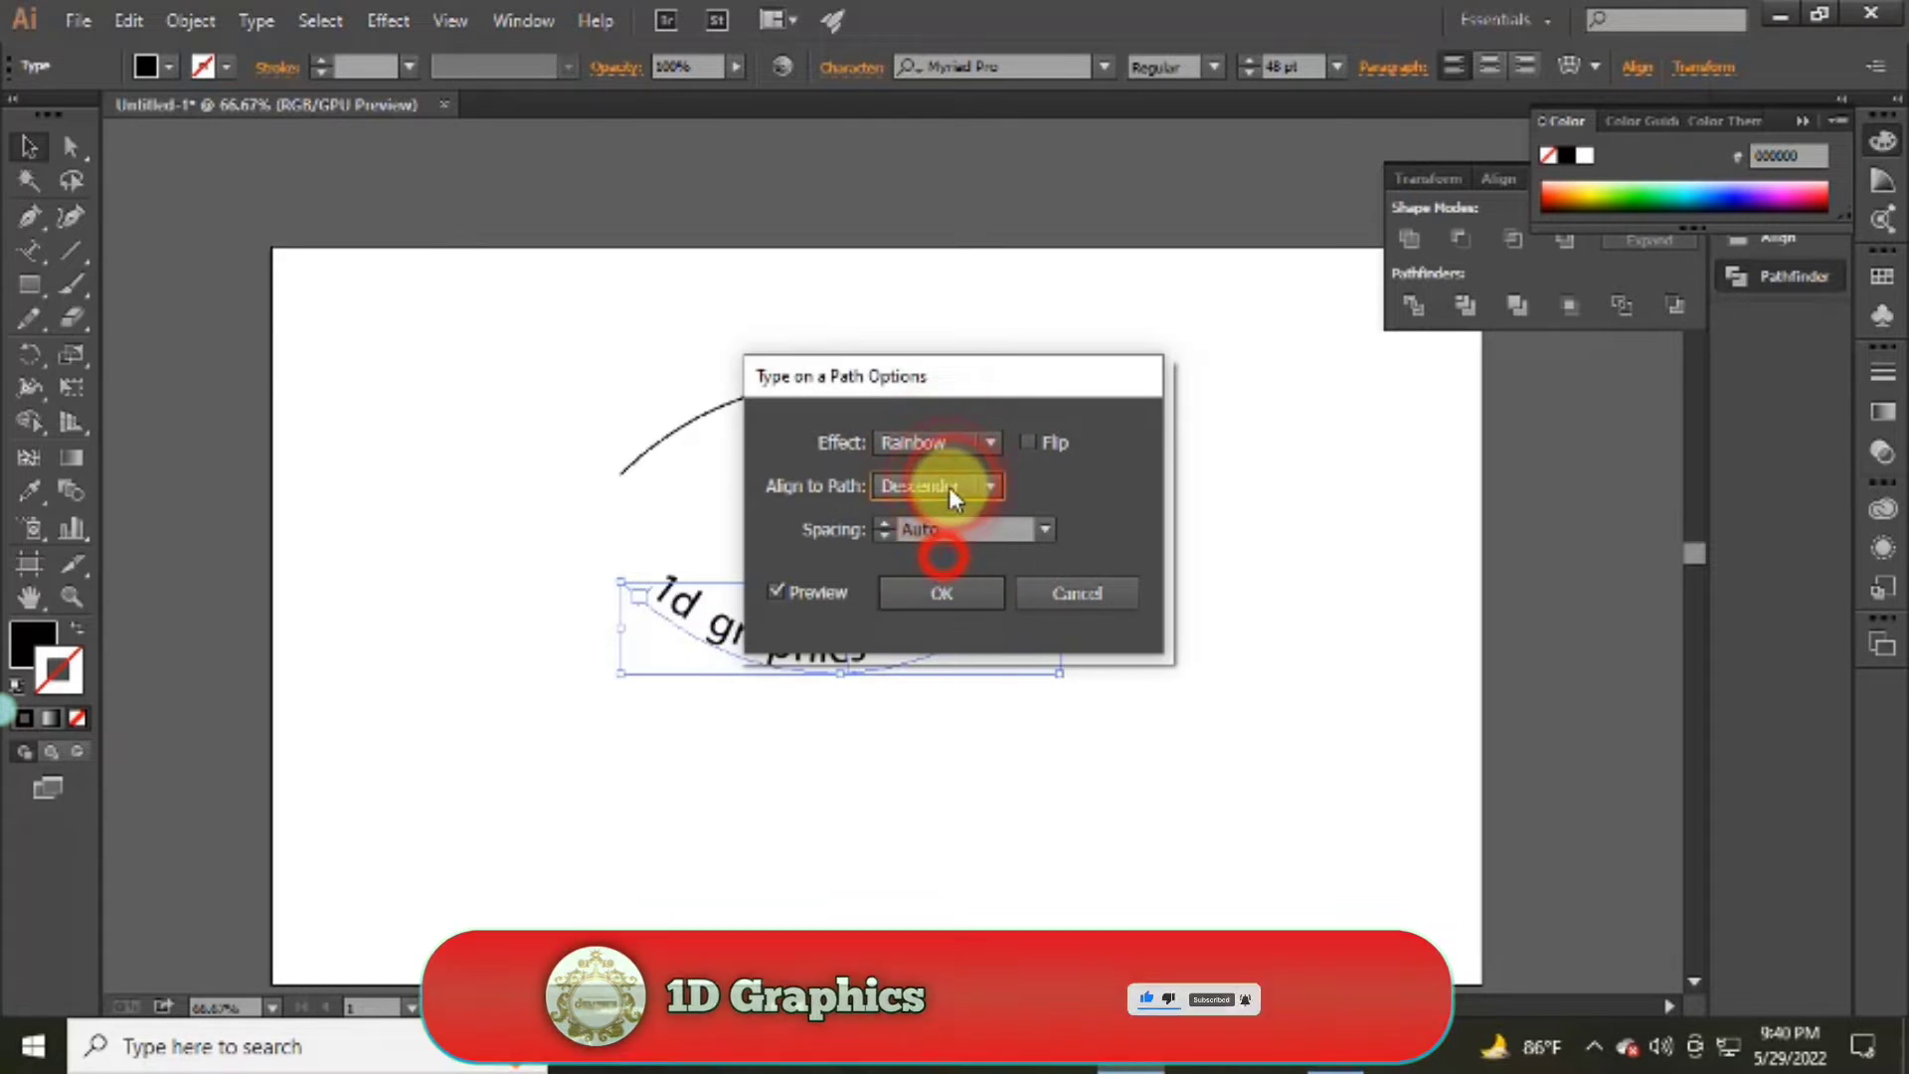
pyautogui.click(950, 485)
pyautogui.click(945, 598)
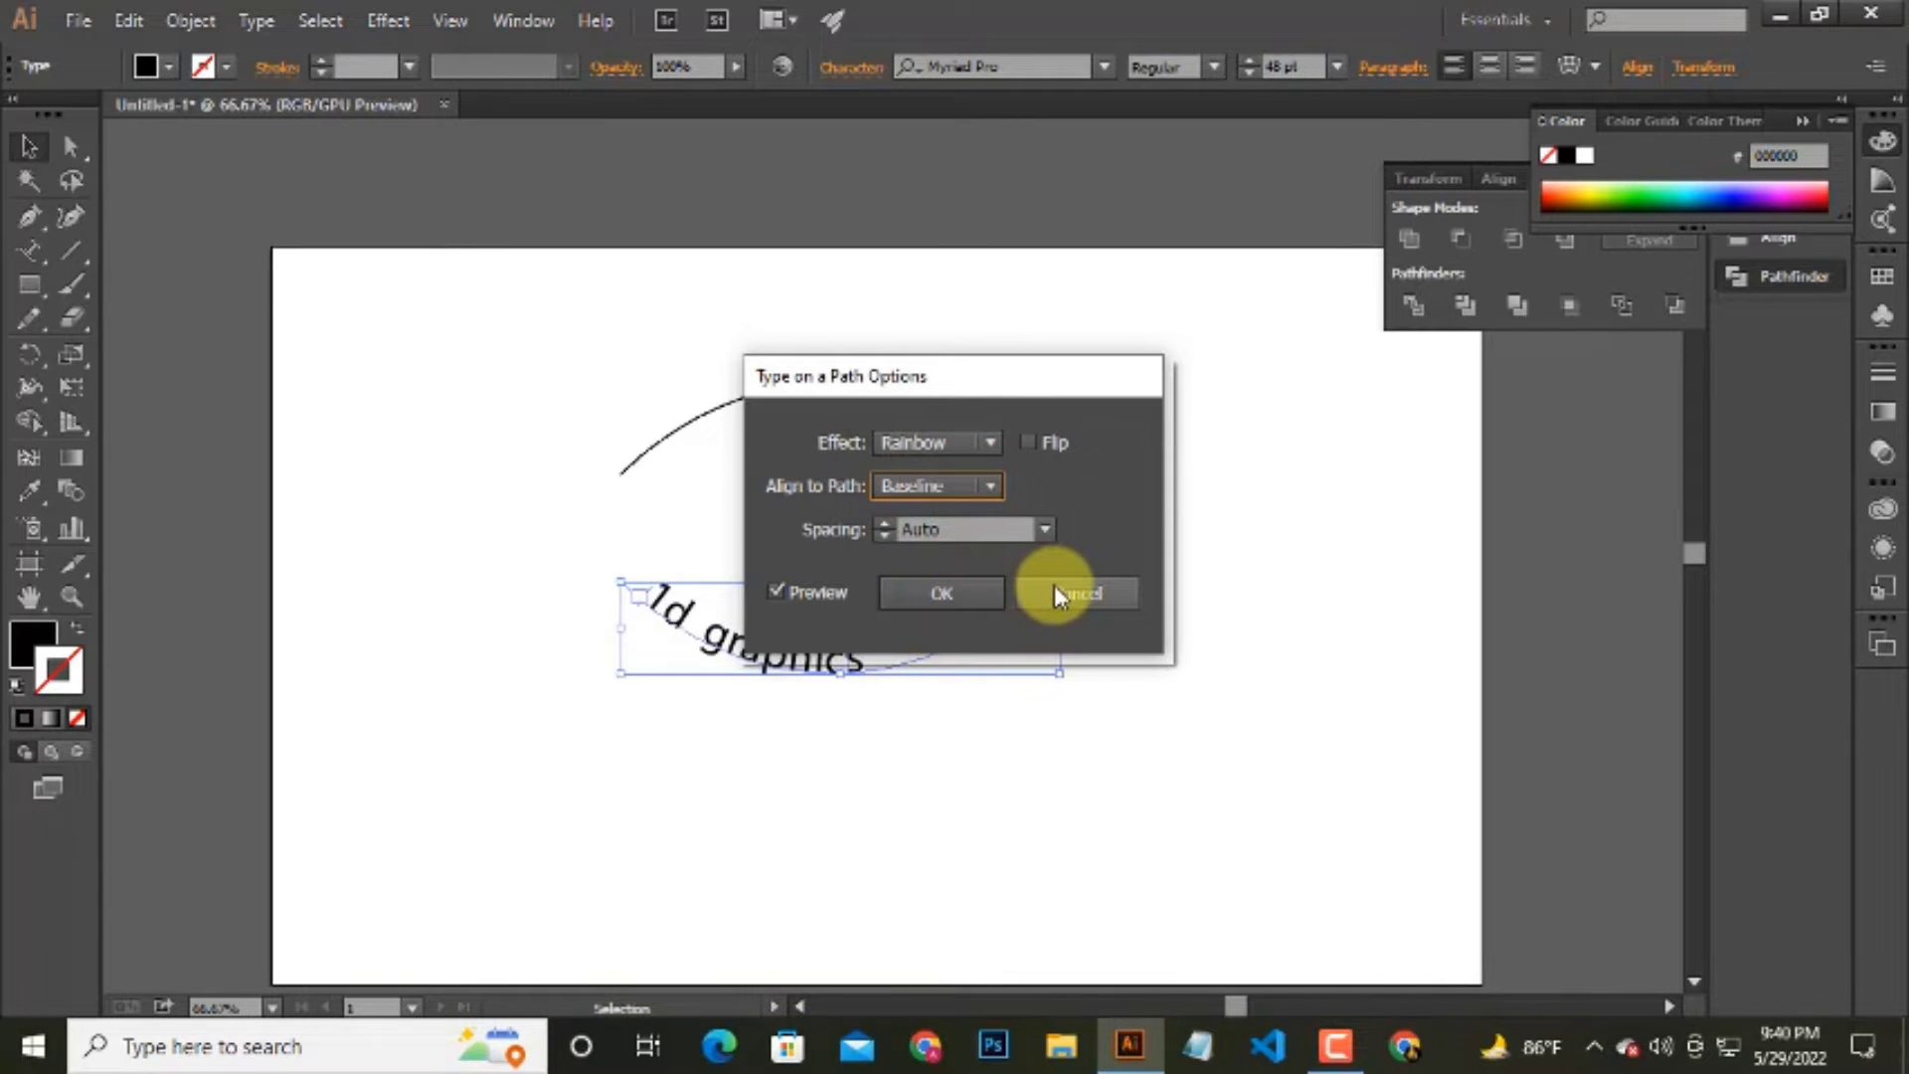
pyautogui.click(885, 523)
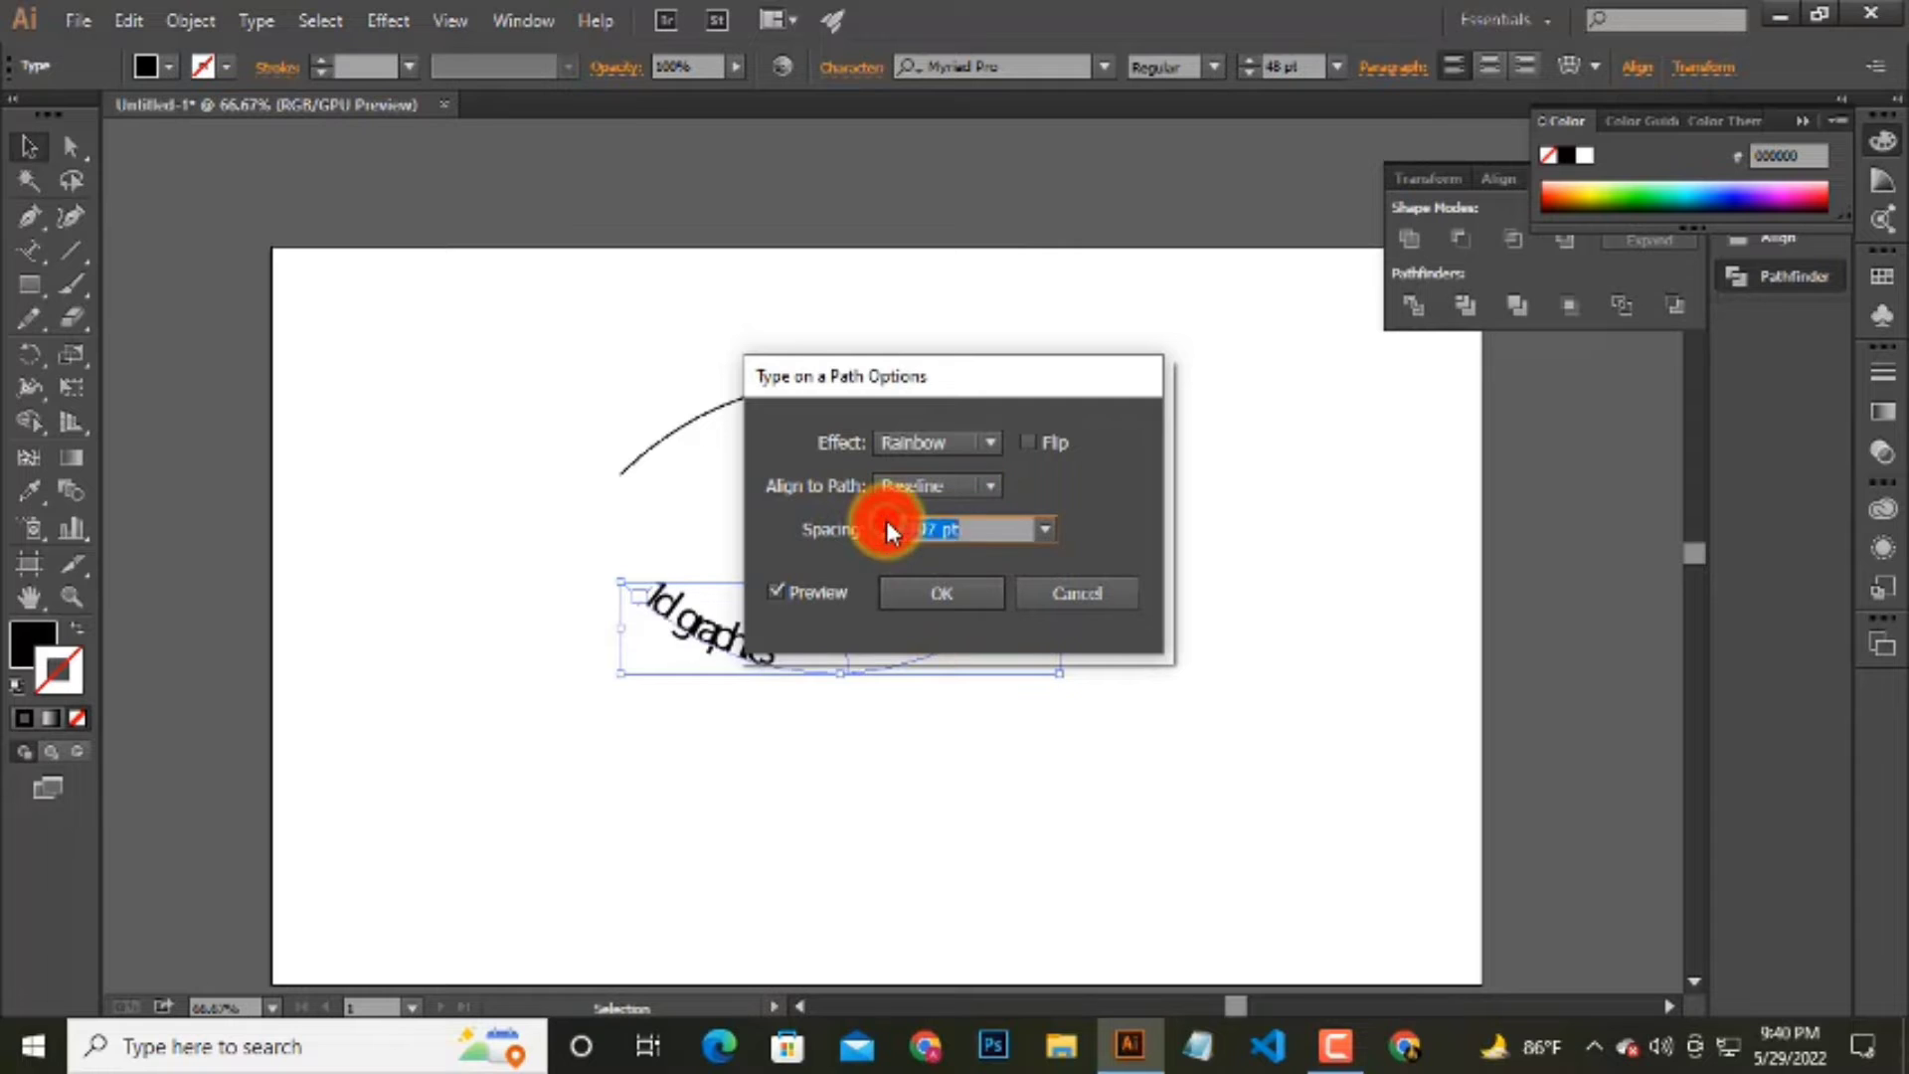
pyautogui.click(885, 529)
pyautogui.write('-800')
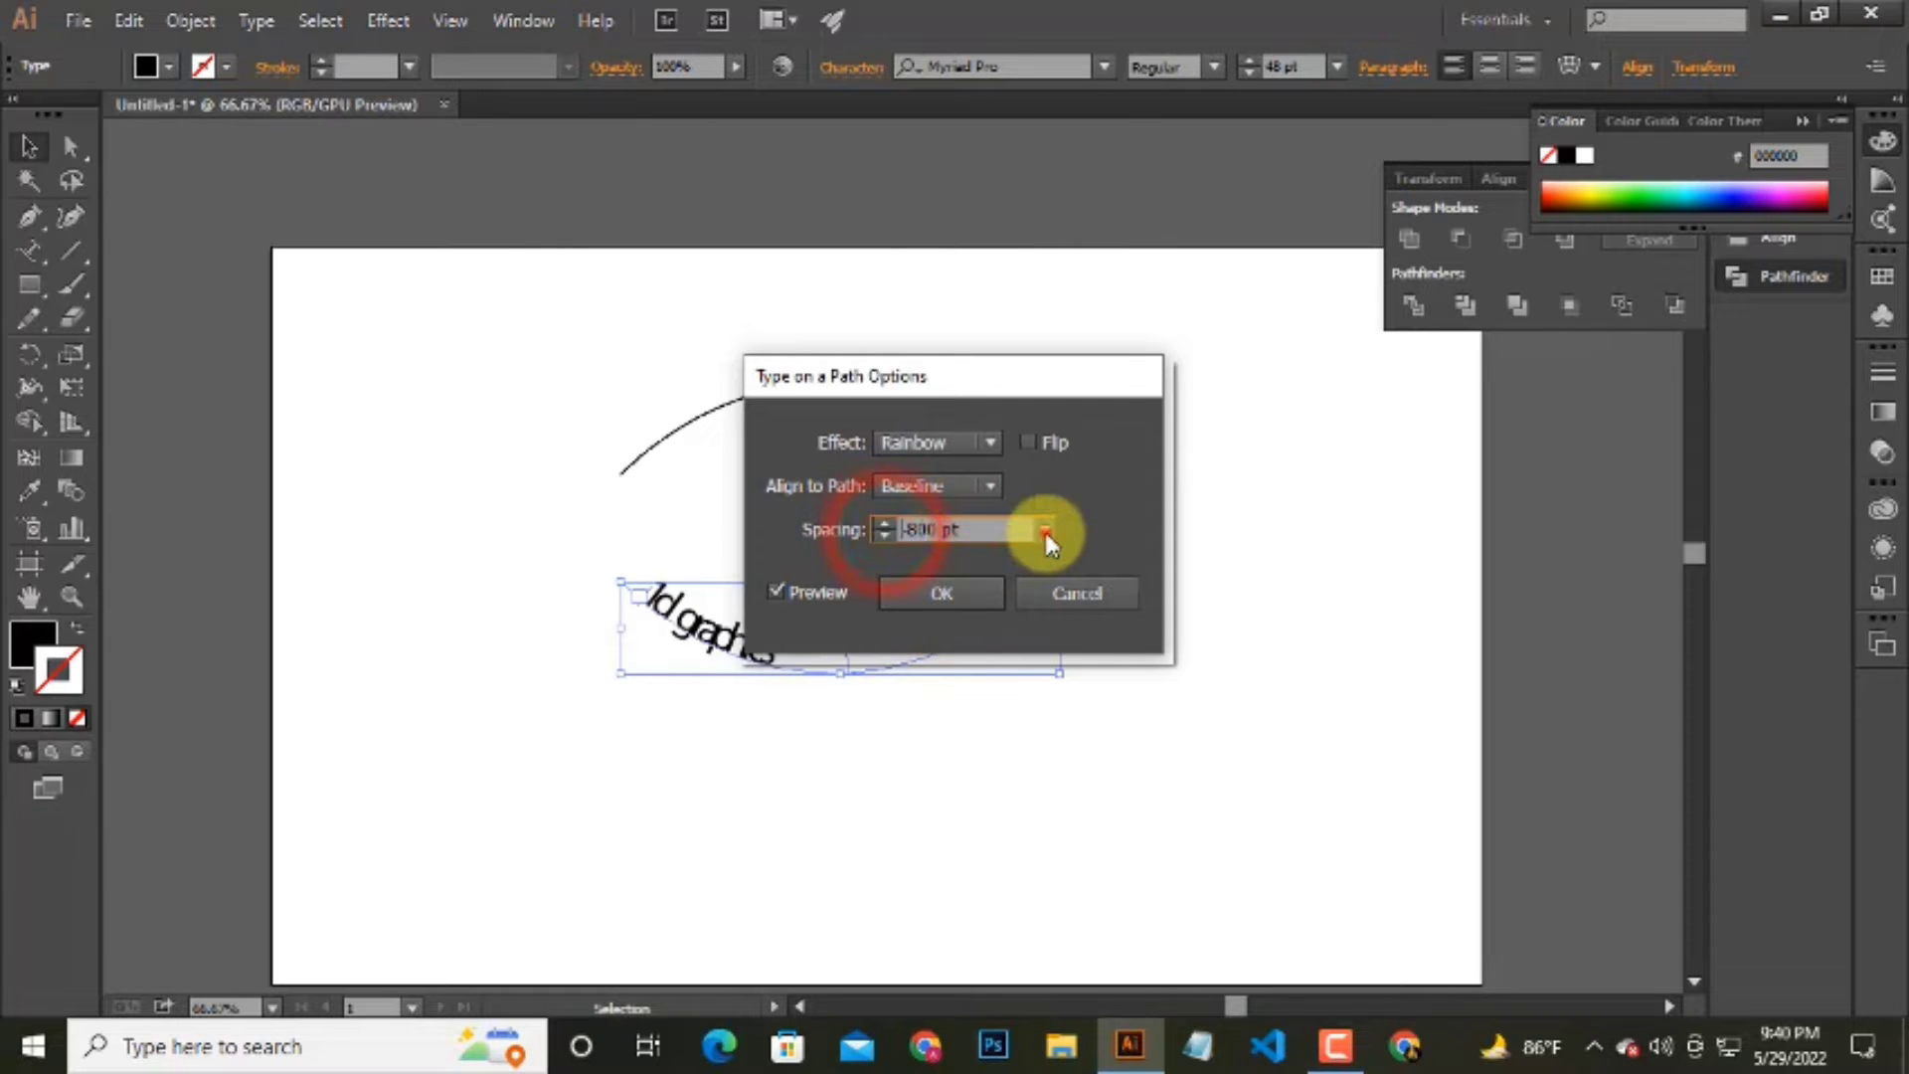
pyautogui.click(1043, 529)
pyautogui.click(1068, 484)
pyautogui.click(1043, 529)
pyautogui.scroll(-4, 1078, 486)
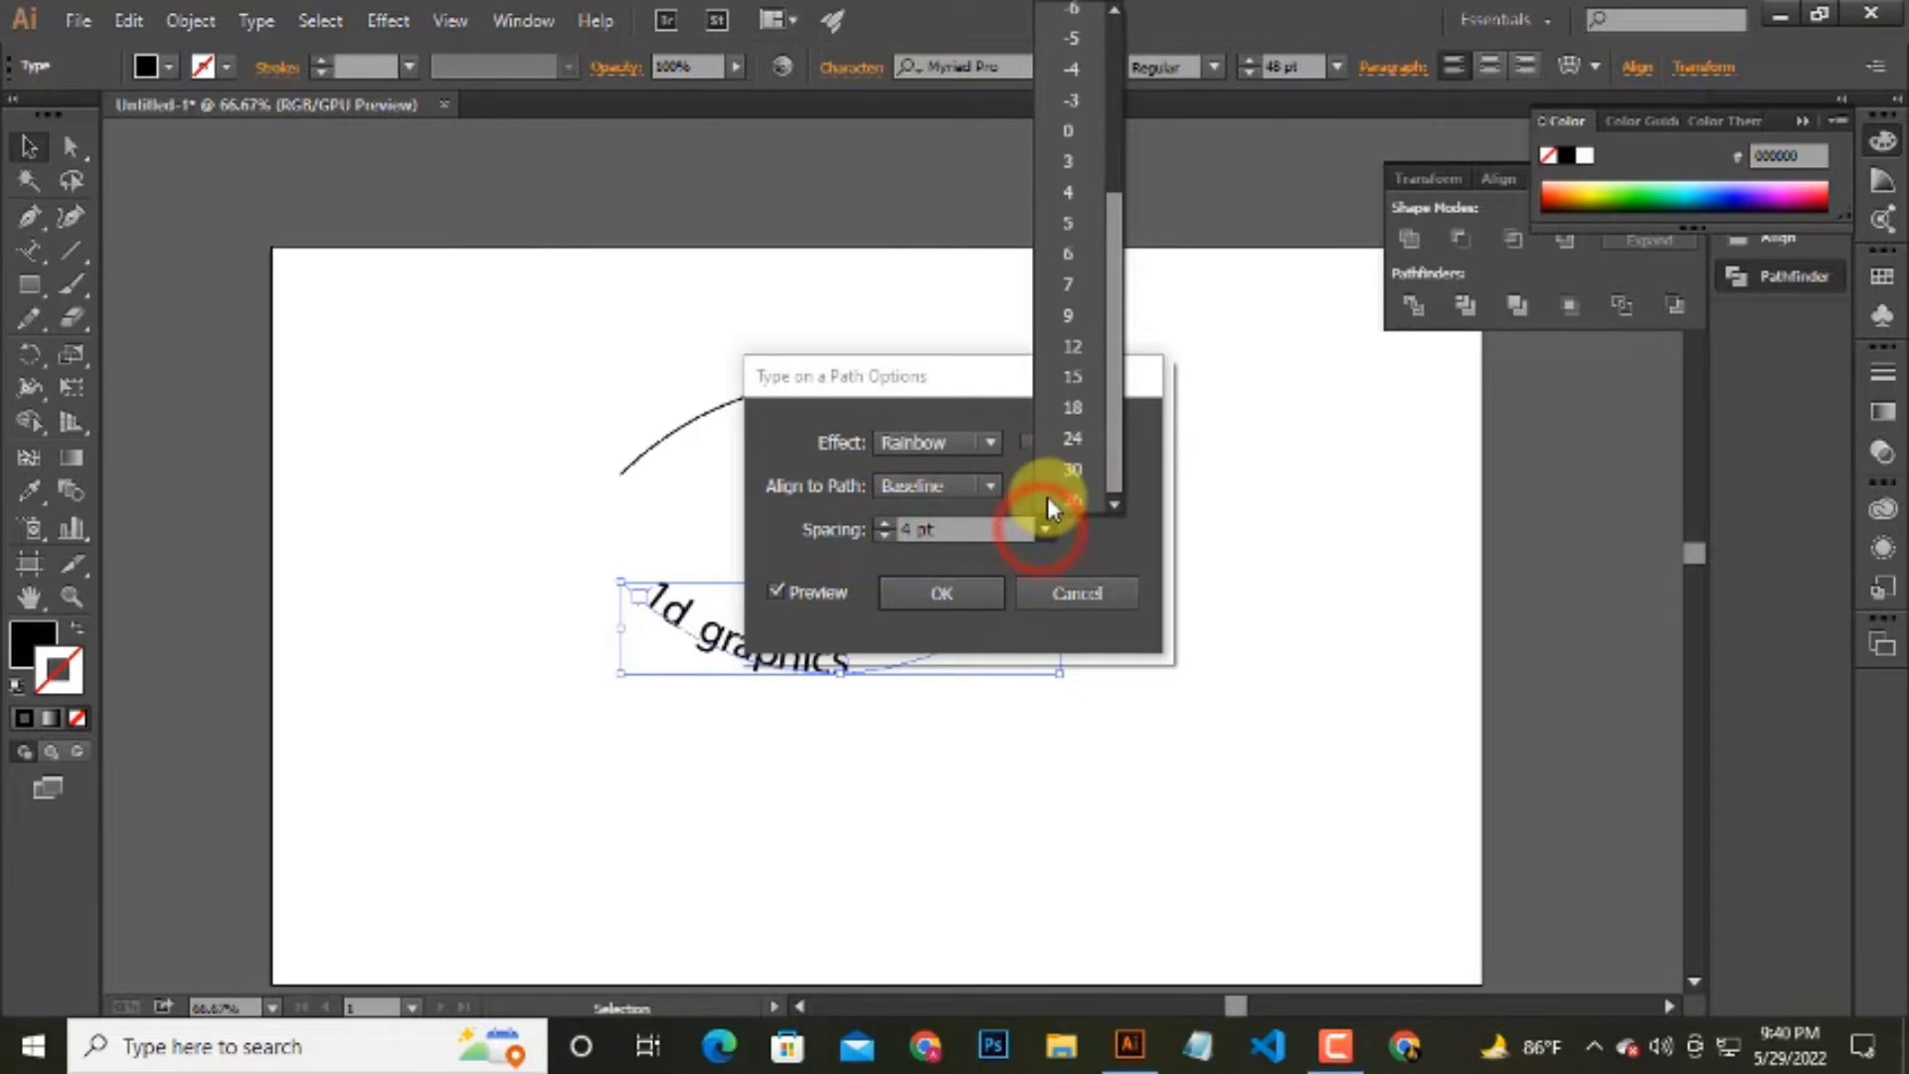
pyautogui.click(1071, 501)
pyautogui.click(1082, 596)
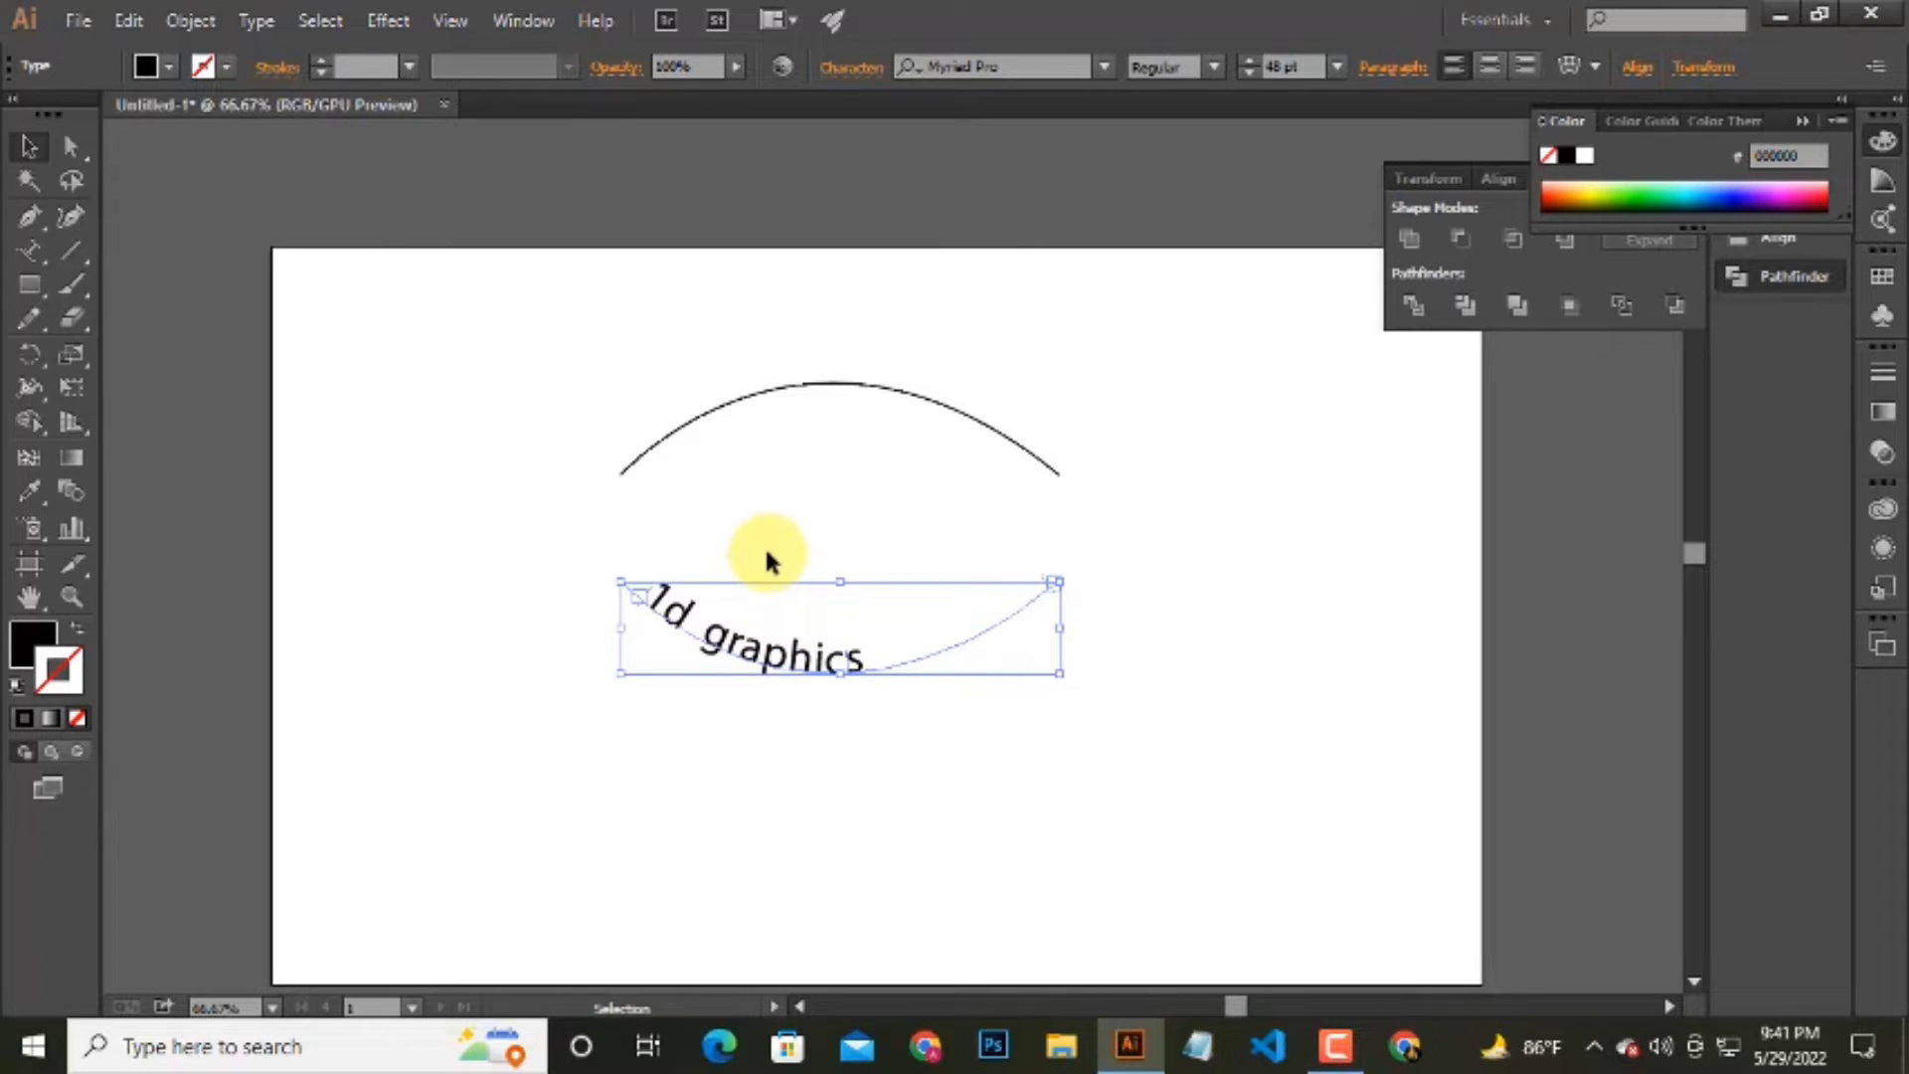
pyautogui.click(991, 760)
pyautogui.doubleClick(781, 641)
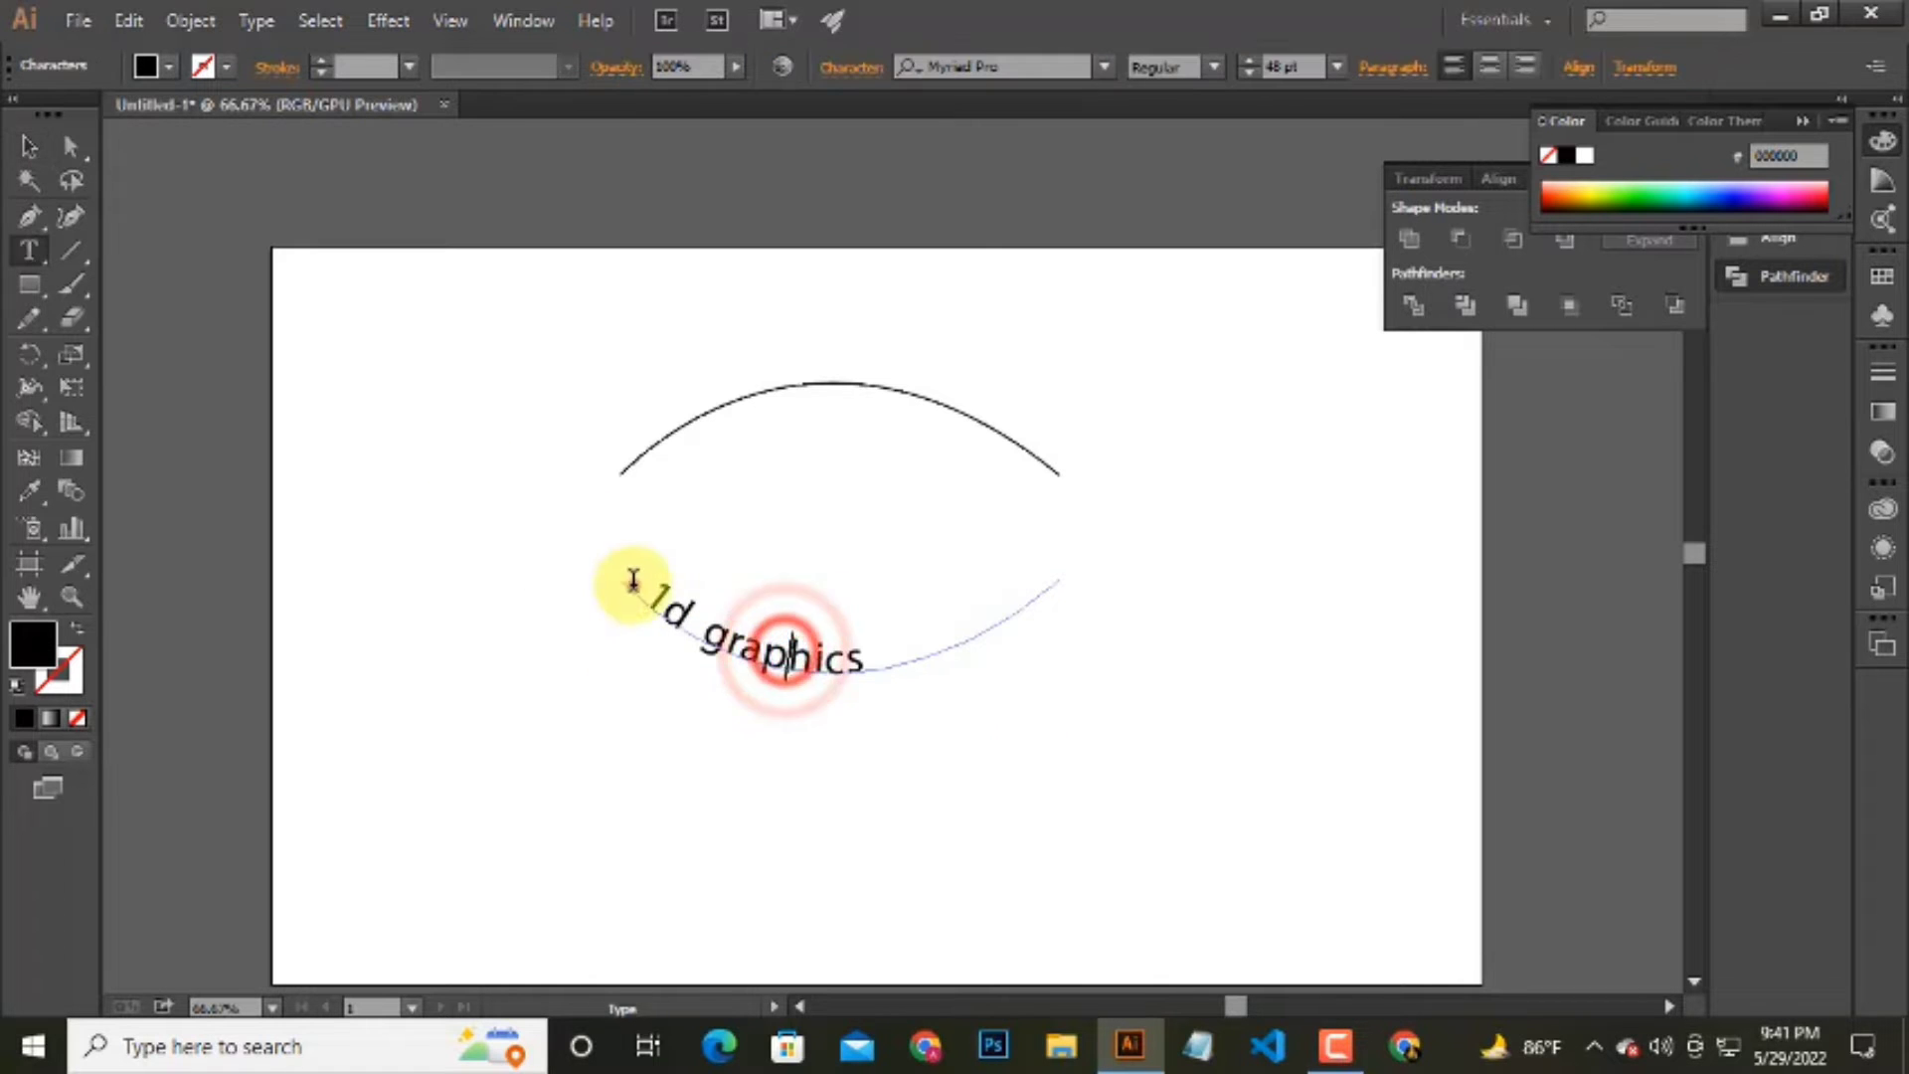
pyautogui.moveTo(631, 584); pyautogui.dragTo(913, 722)
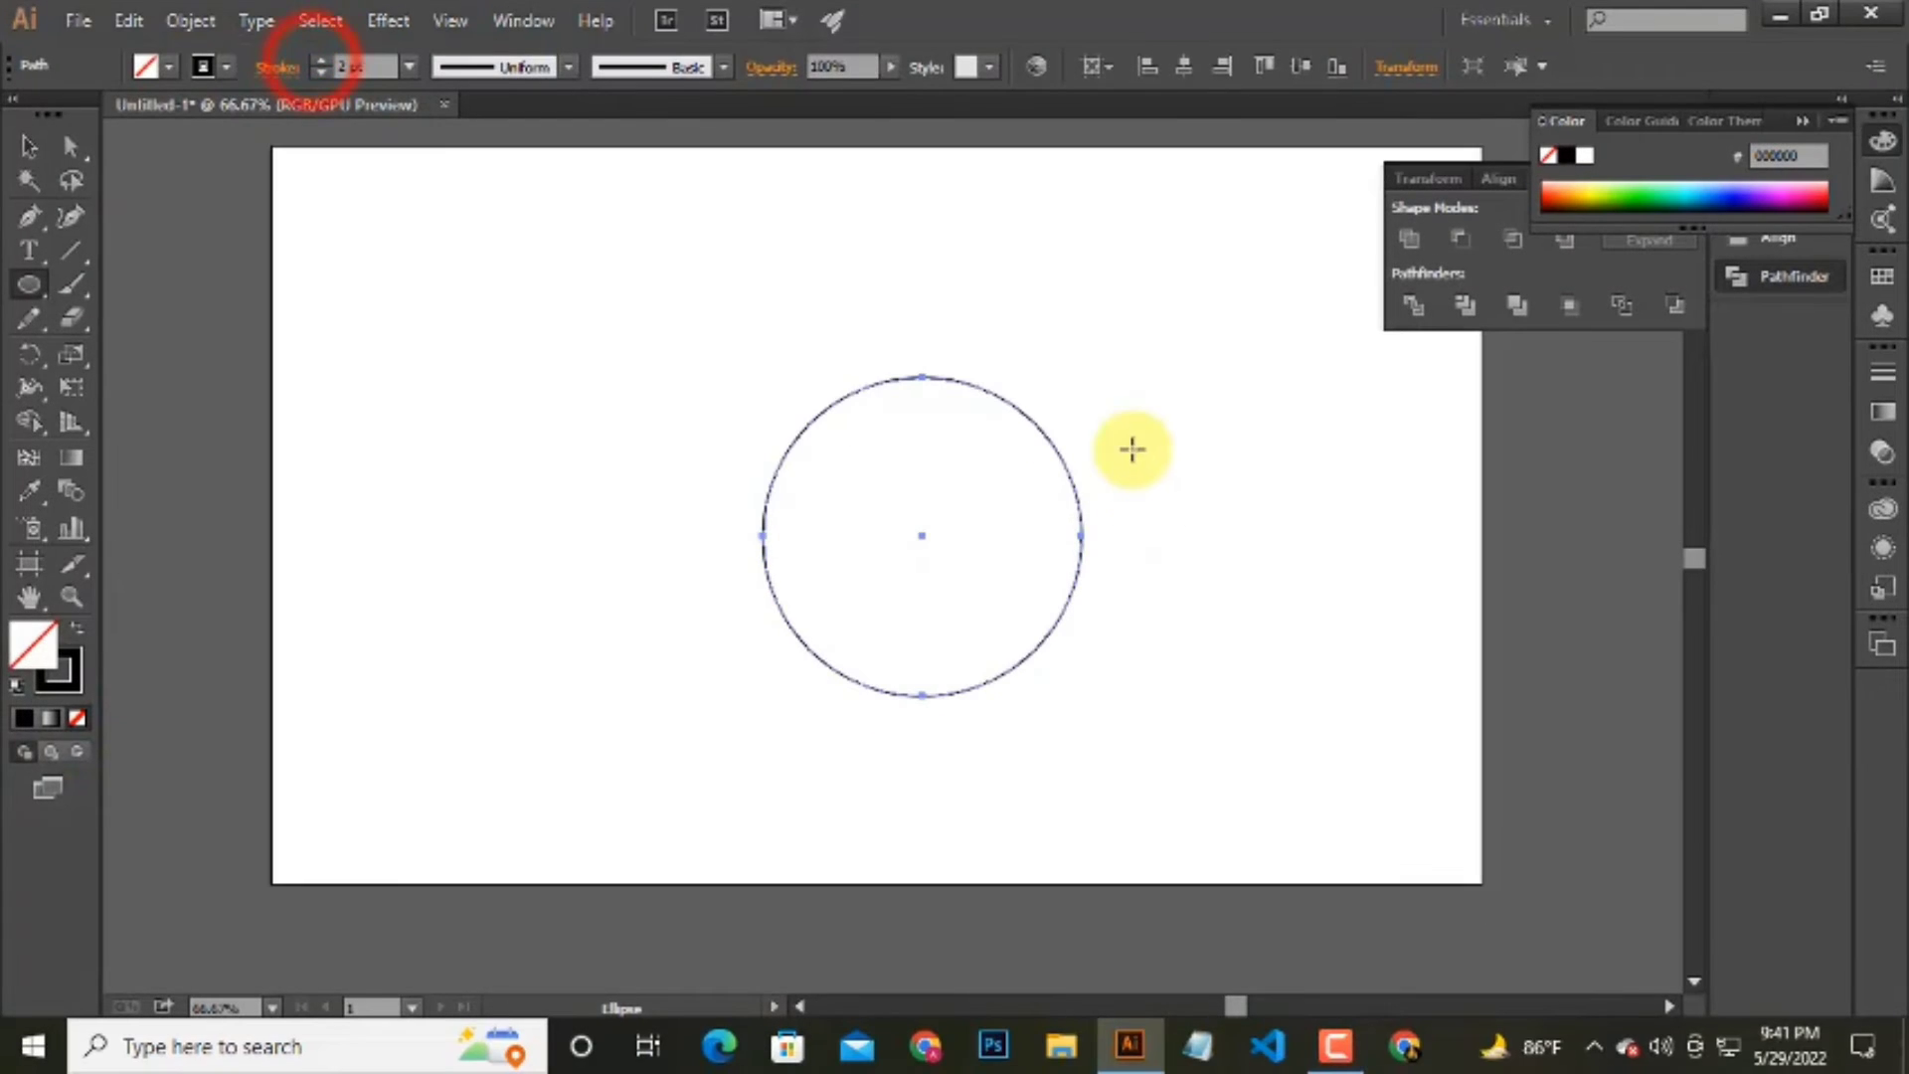
# Draw a small circle above the big circle and centre-align the two circles.
pyautogui.scroll(1, 809, 413)
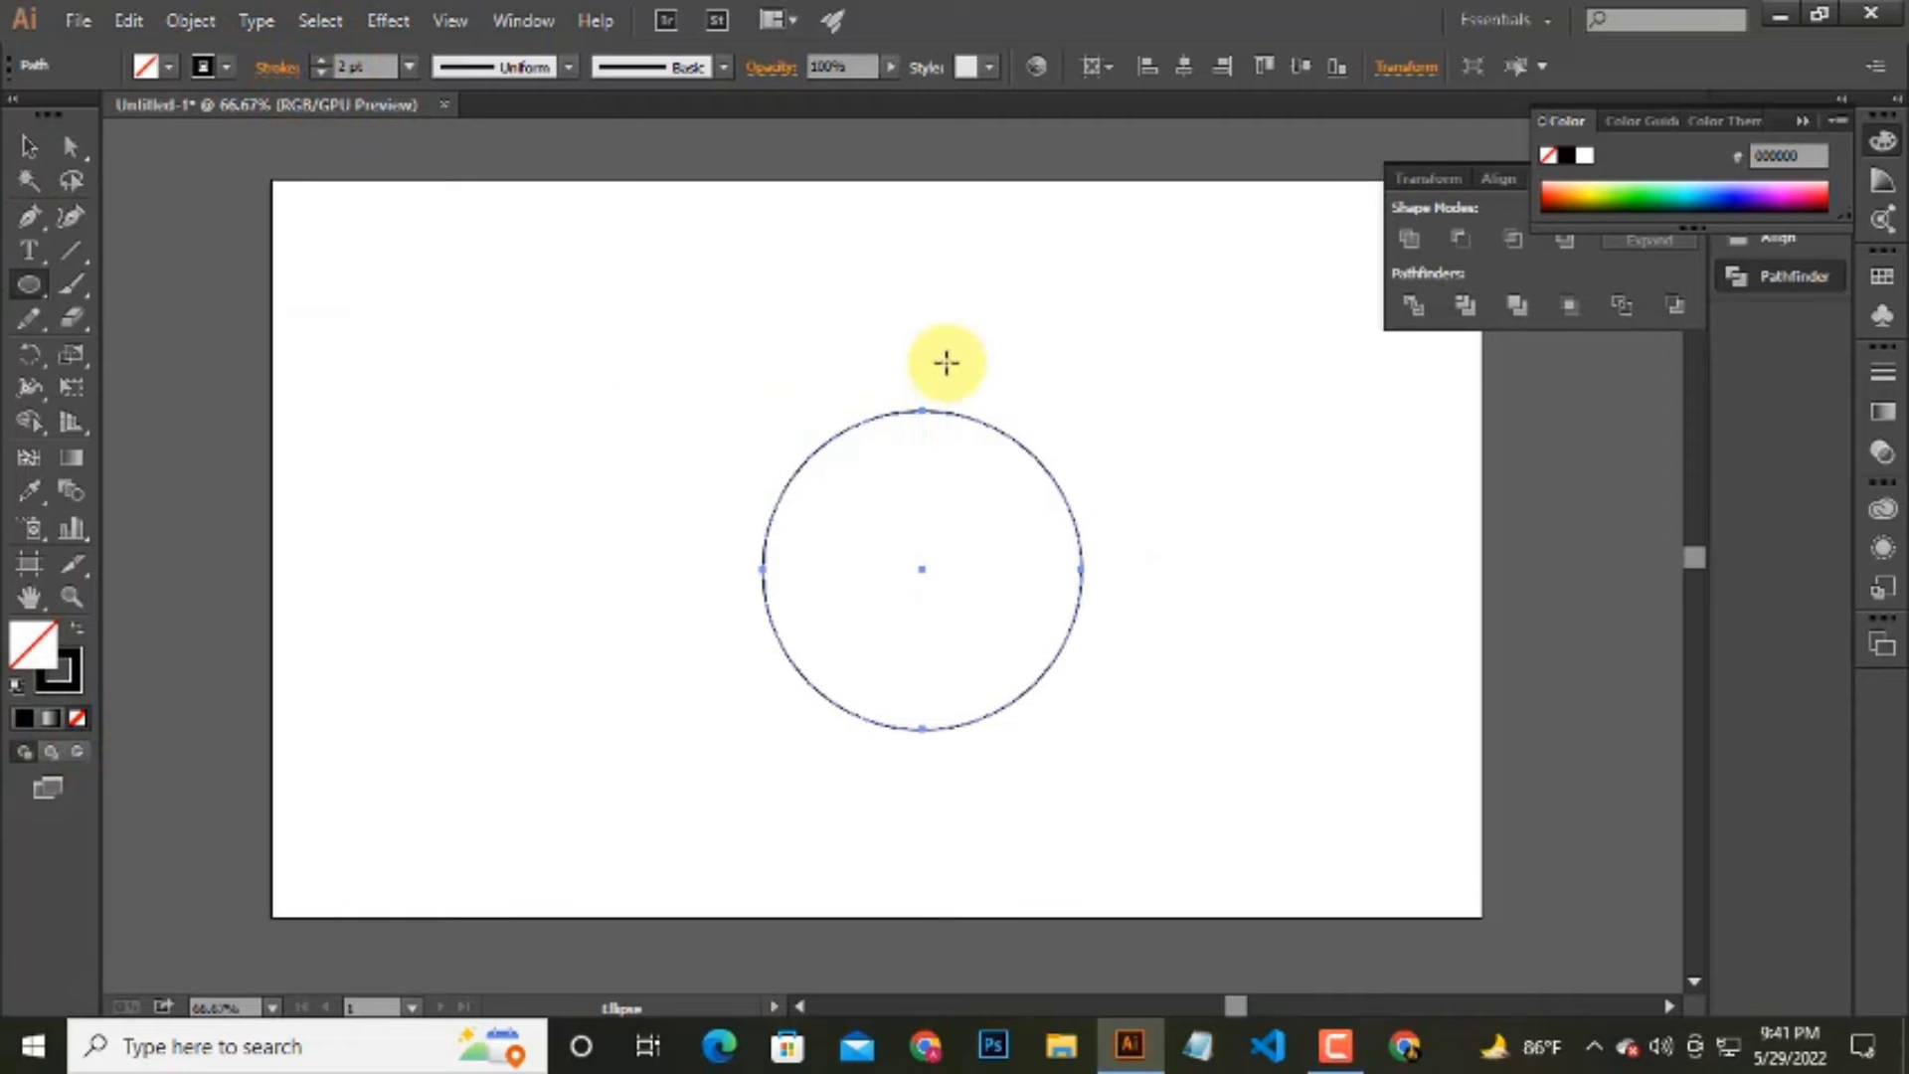
pyautogui.scroll(1, 955, 362)
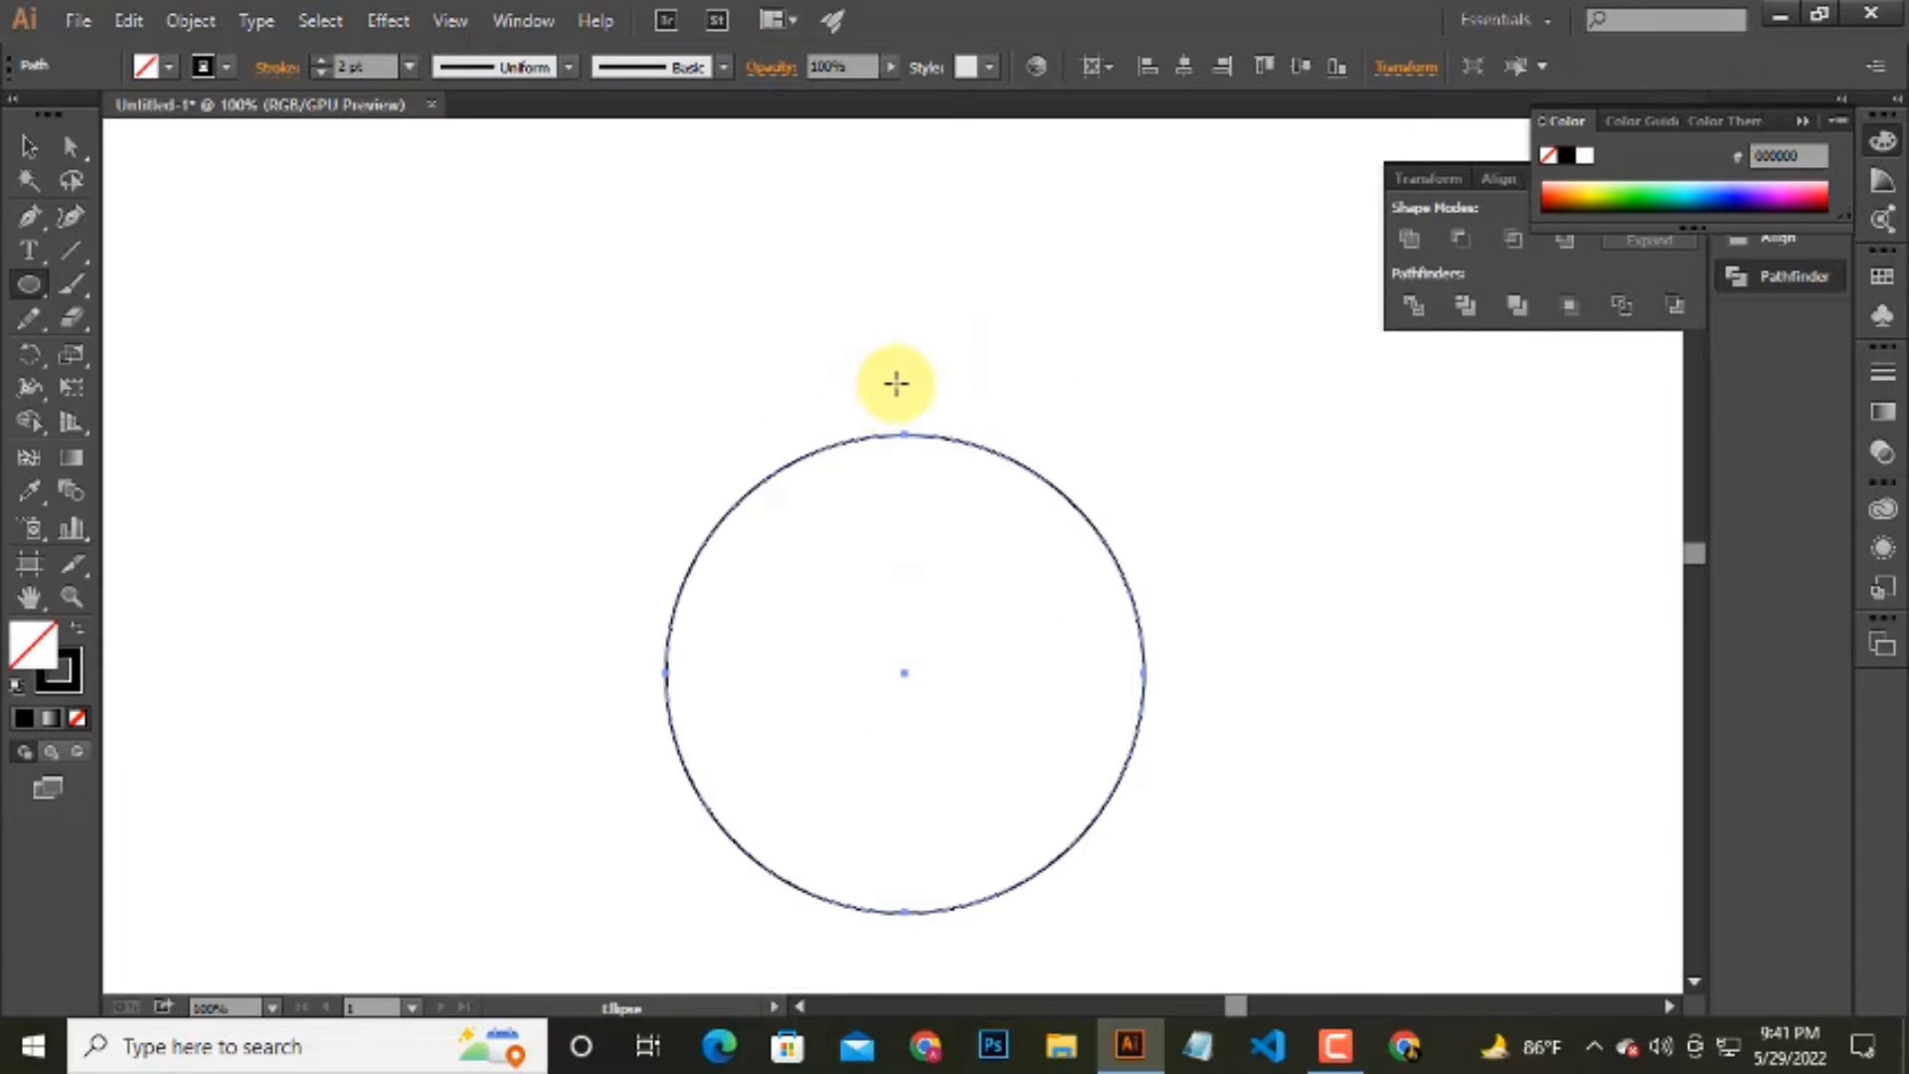
pyautogui.moveTo(903, 378); pyautogui.dragTo(917, 390)
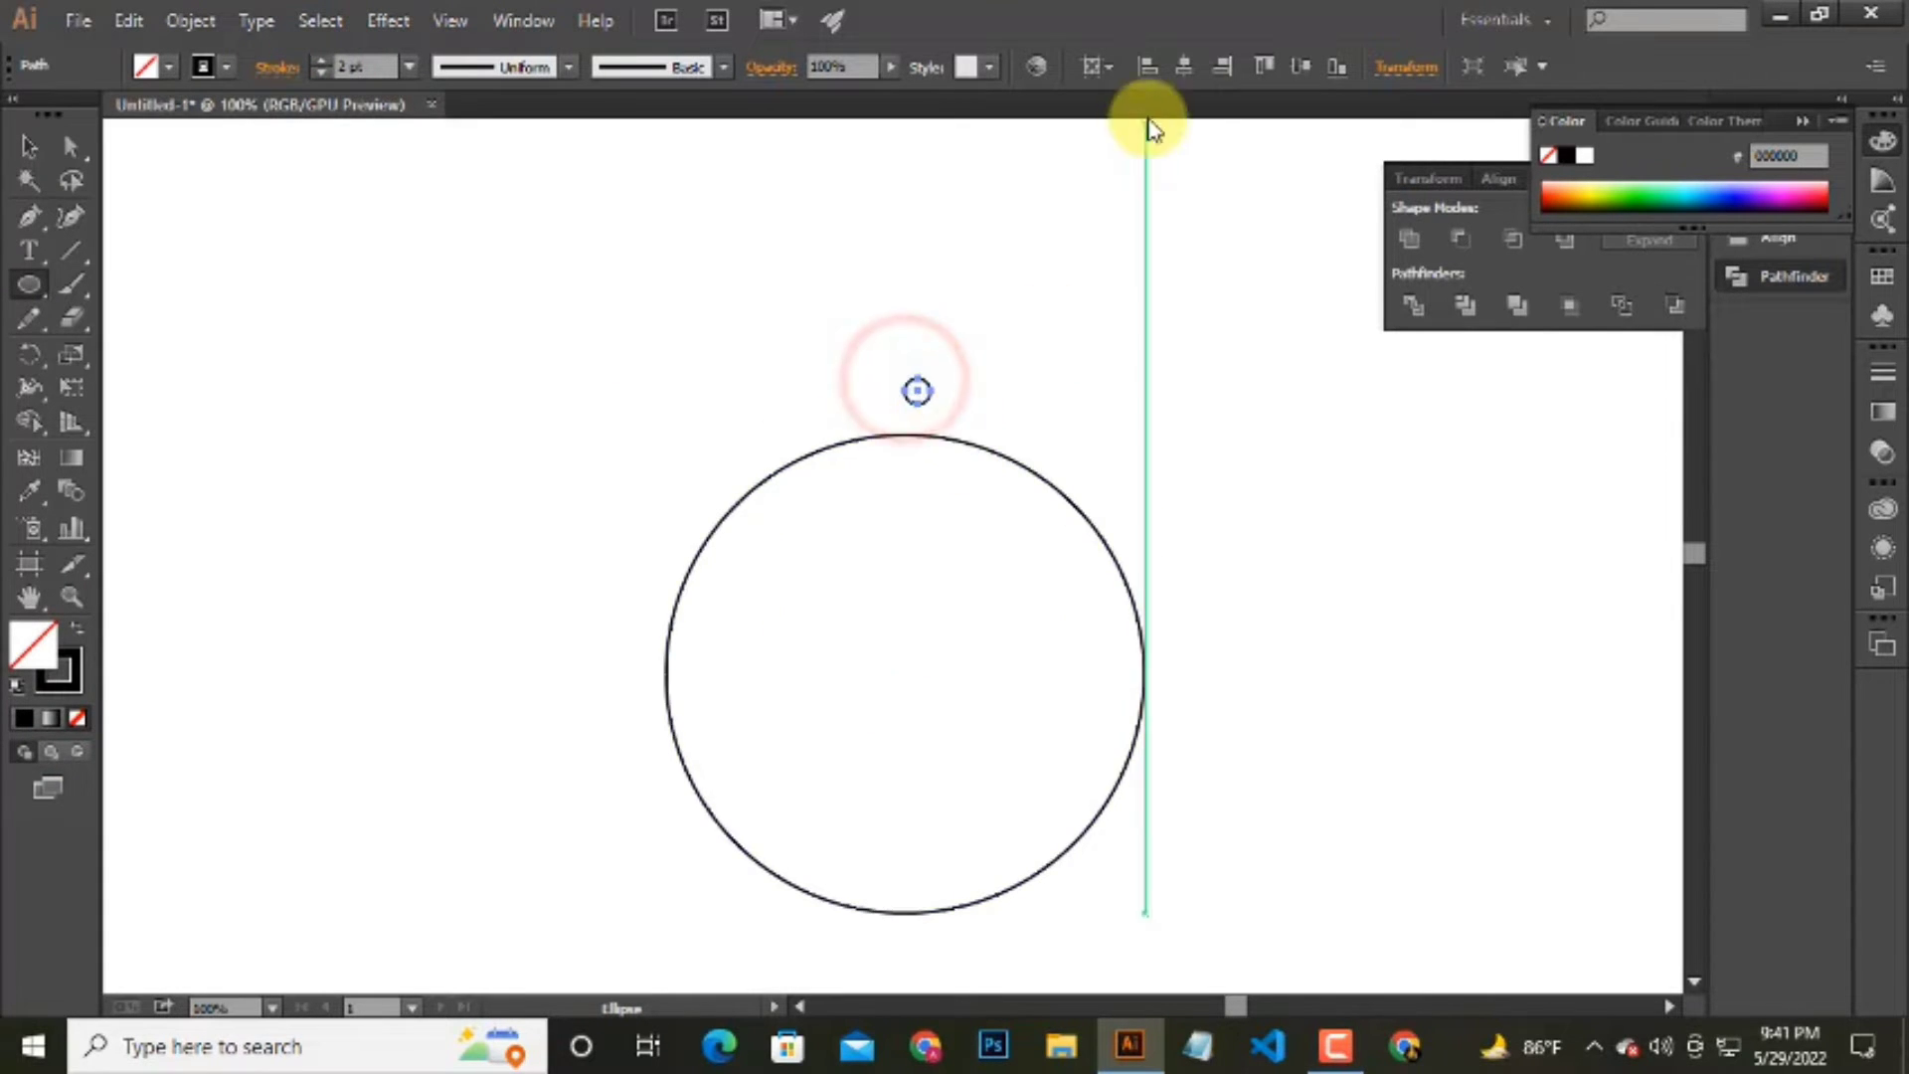
pyautogui.click(1185, 67)
pyautogui.click(30, 144)
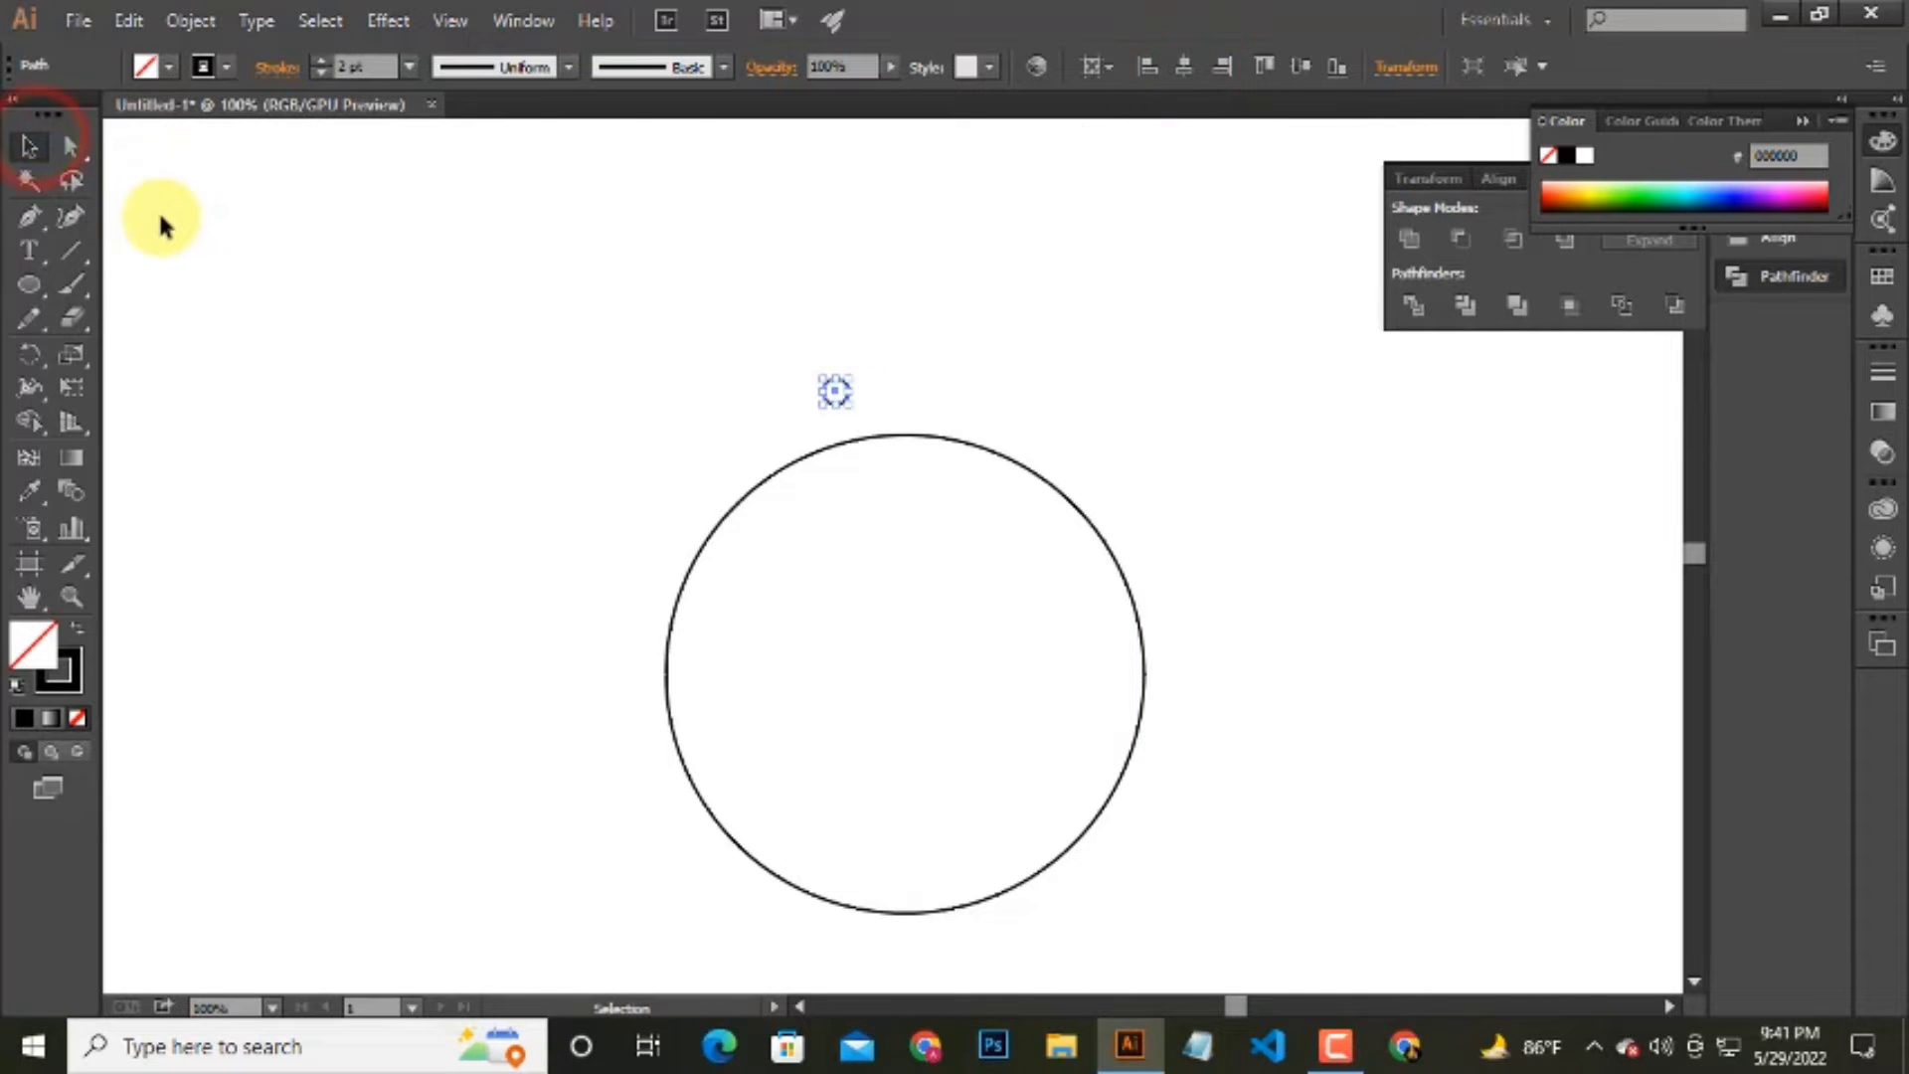
pyautogui.moveTo(409, 269); pyautogui.dragTo(915, 553)
pyautogui.click(1197, 62)
# Select the small circle at the top and switch to the Rotate tool.
pyautogui.click(1093, 174)
pyautogui.scroll(-1, 843, 331)
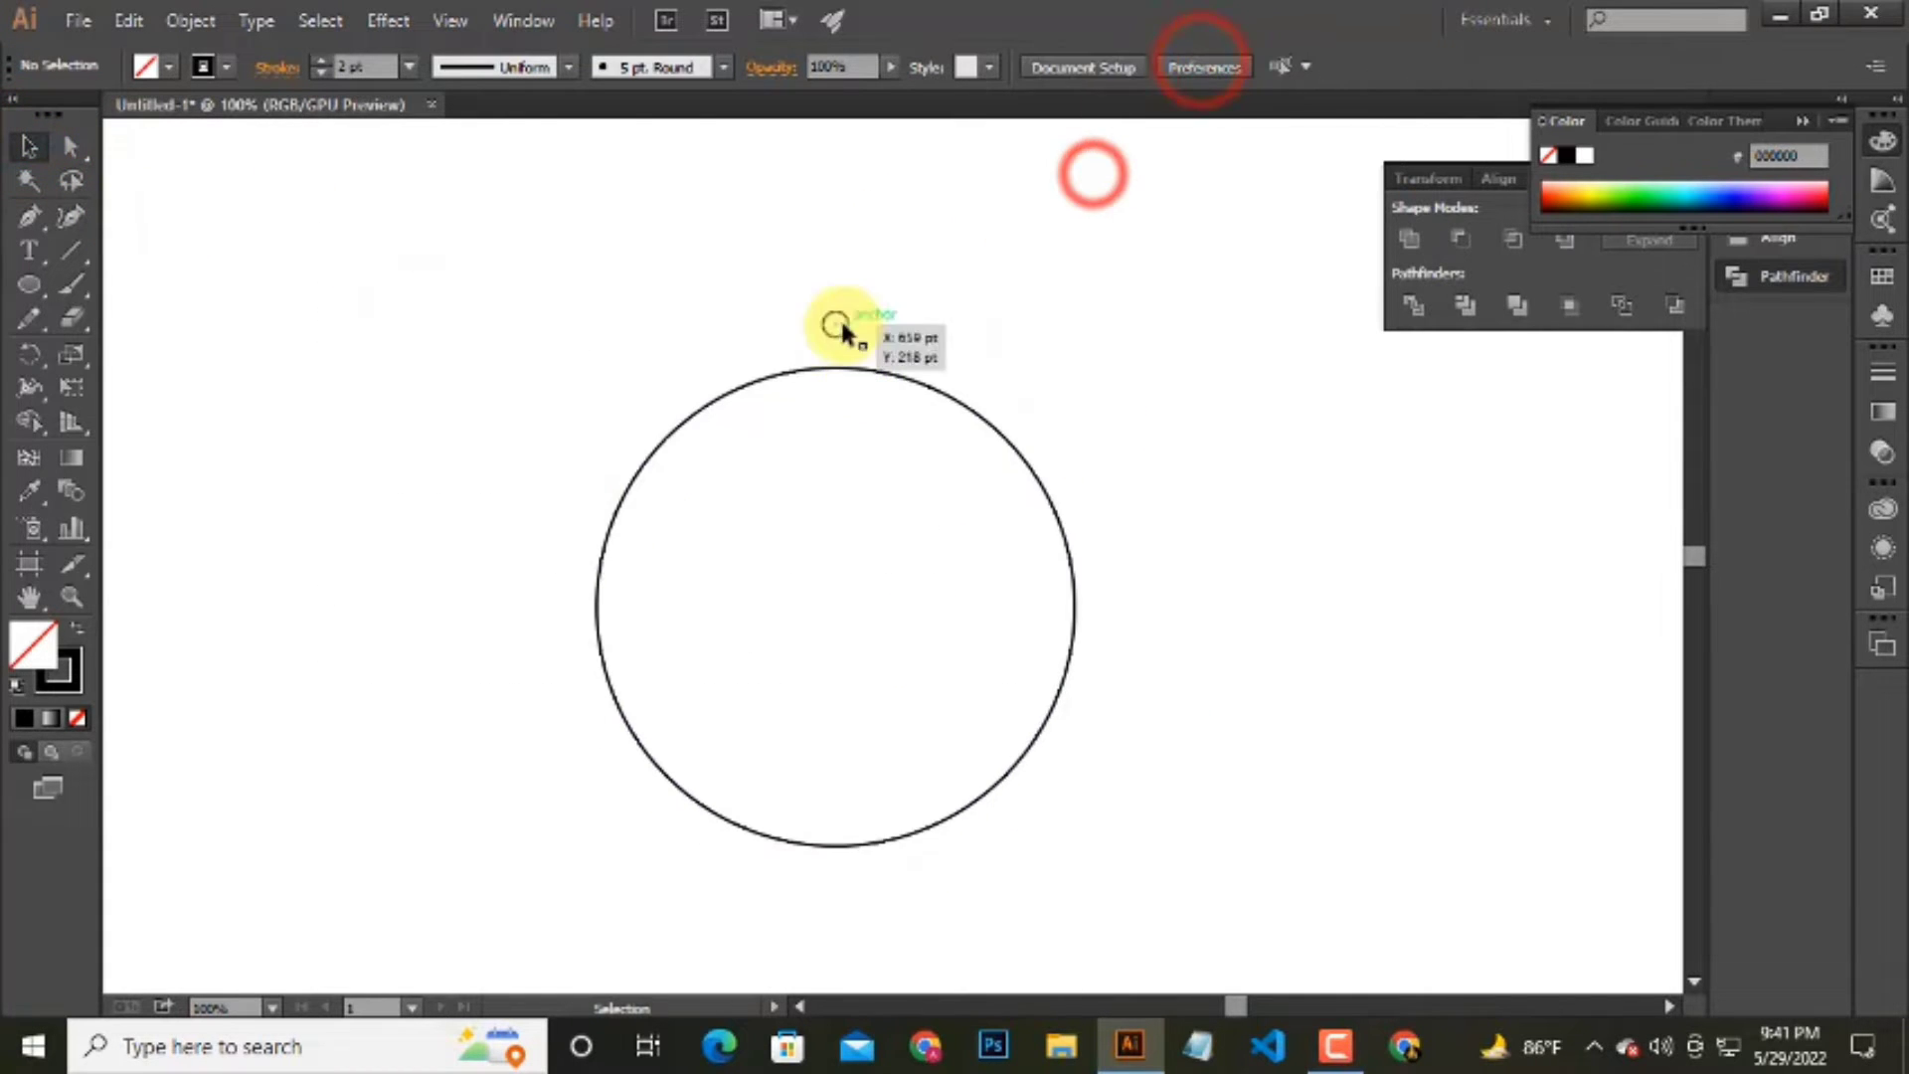
pyautogui.click(837, 326)
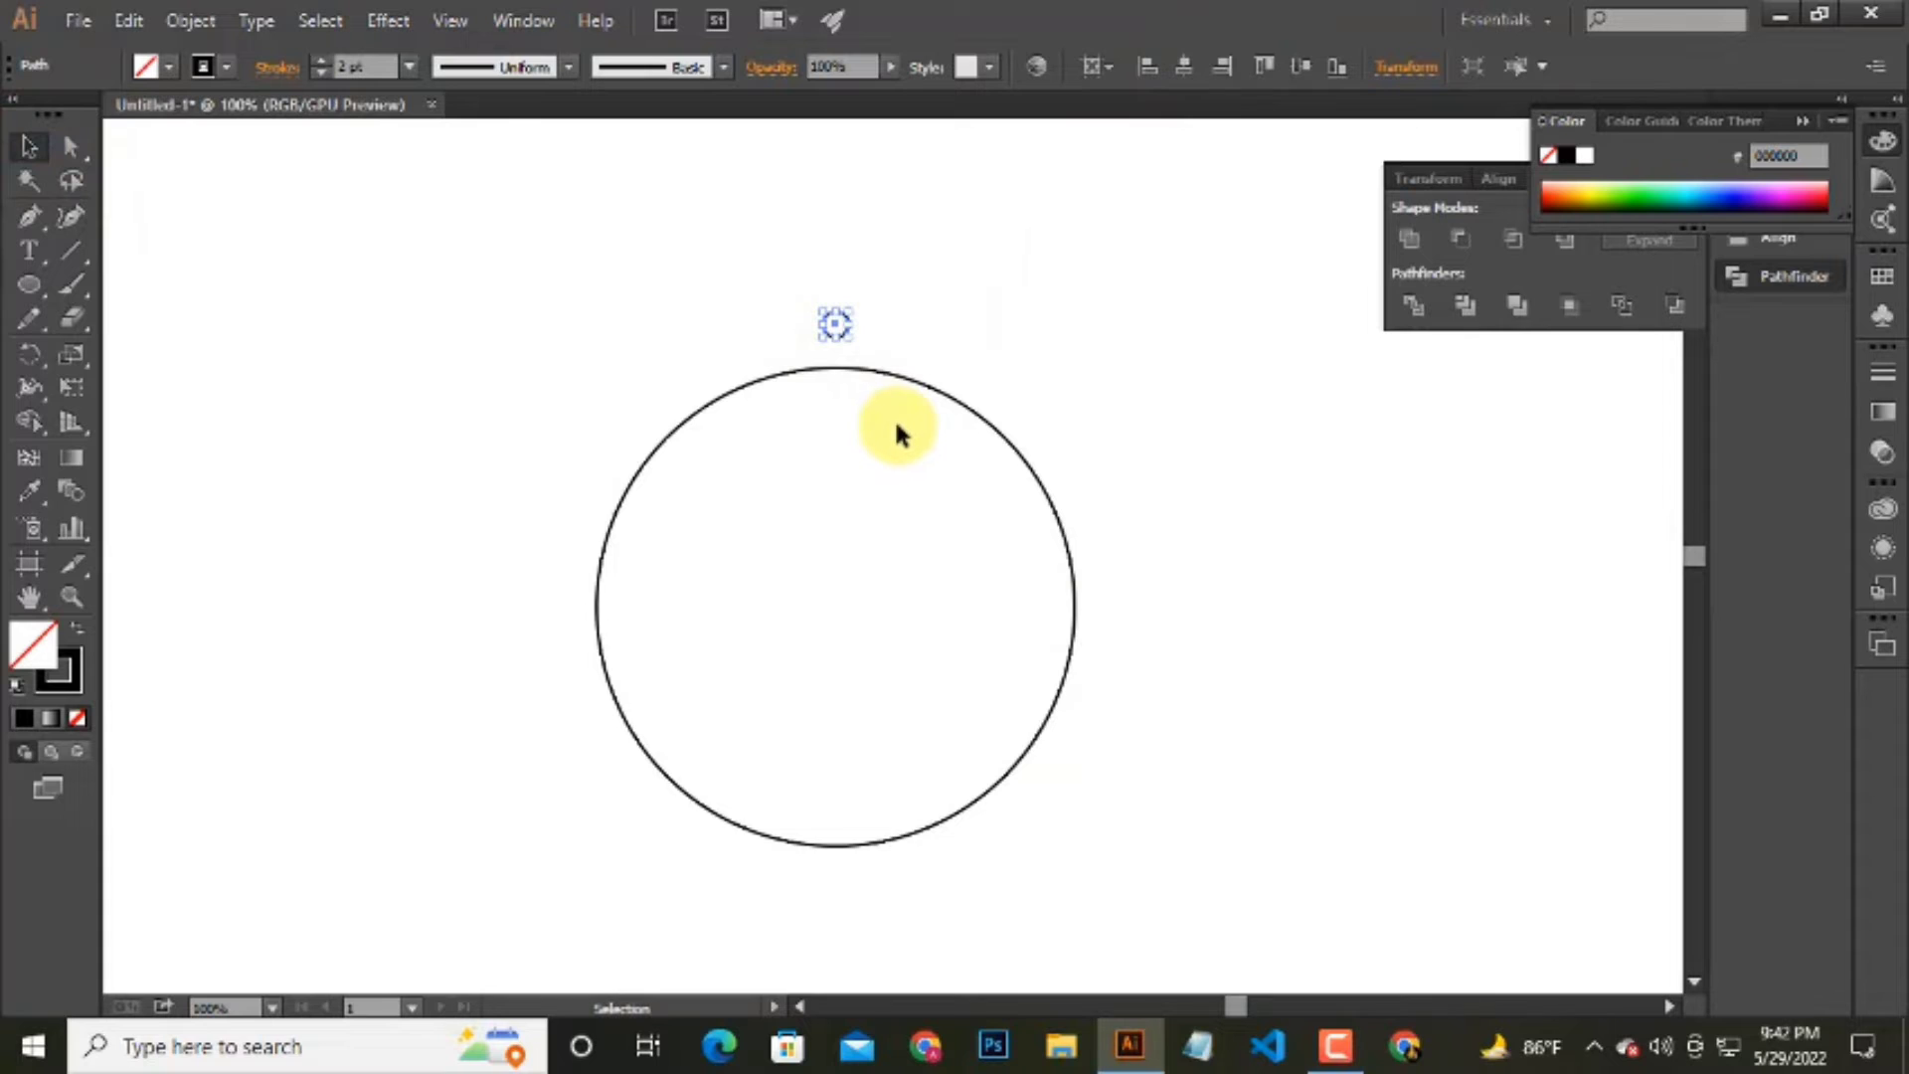
pyautogui.click(637, 358)
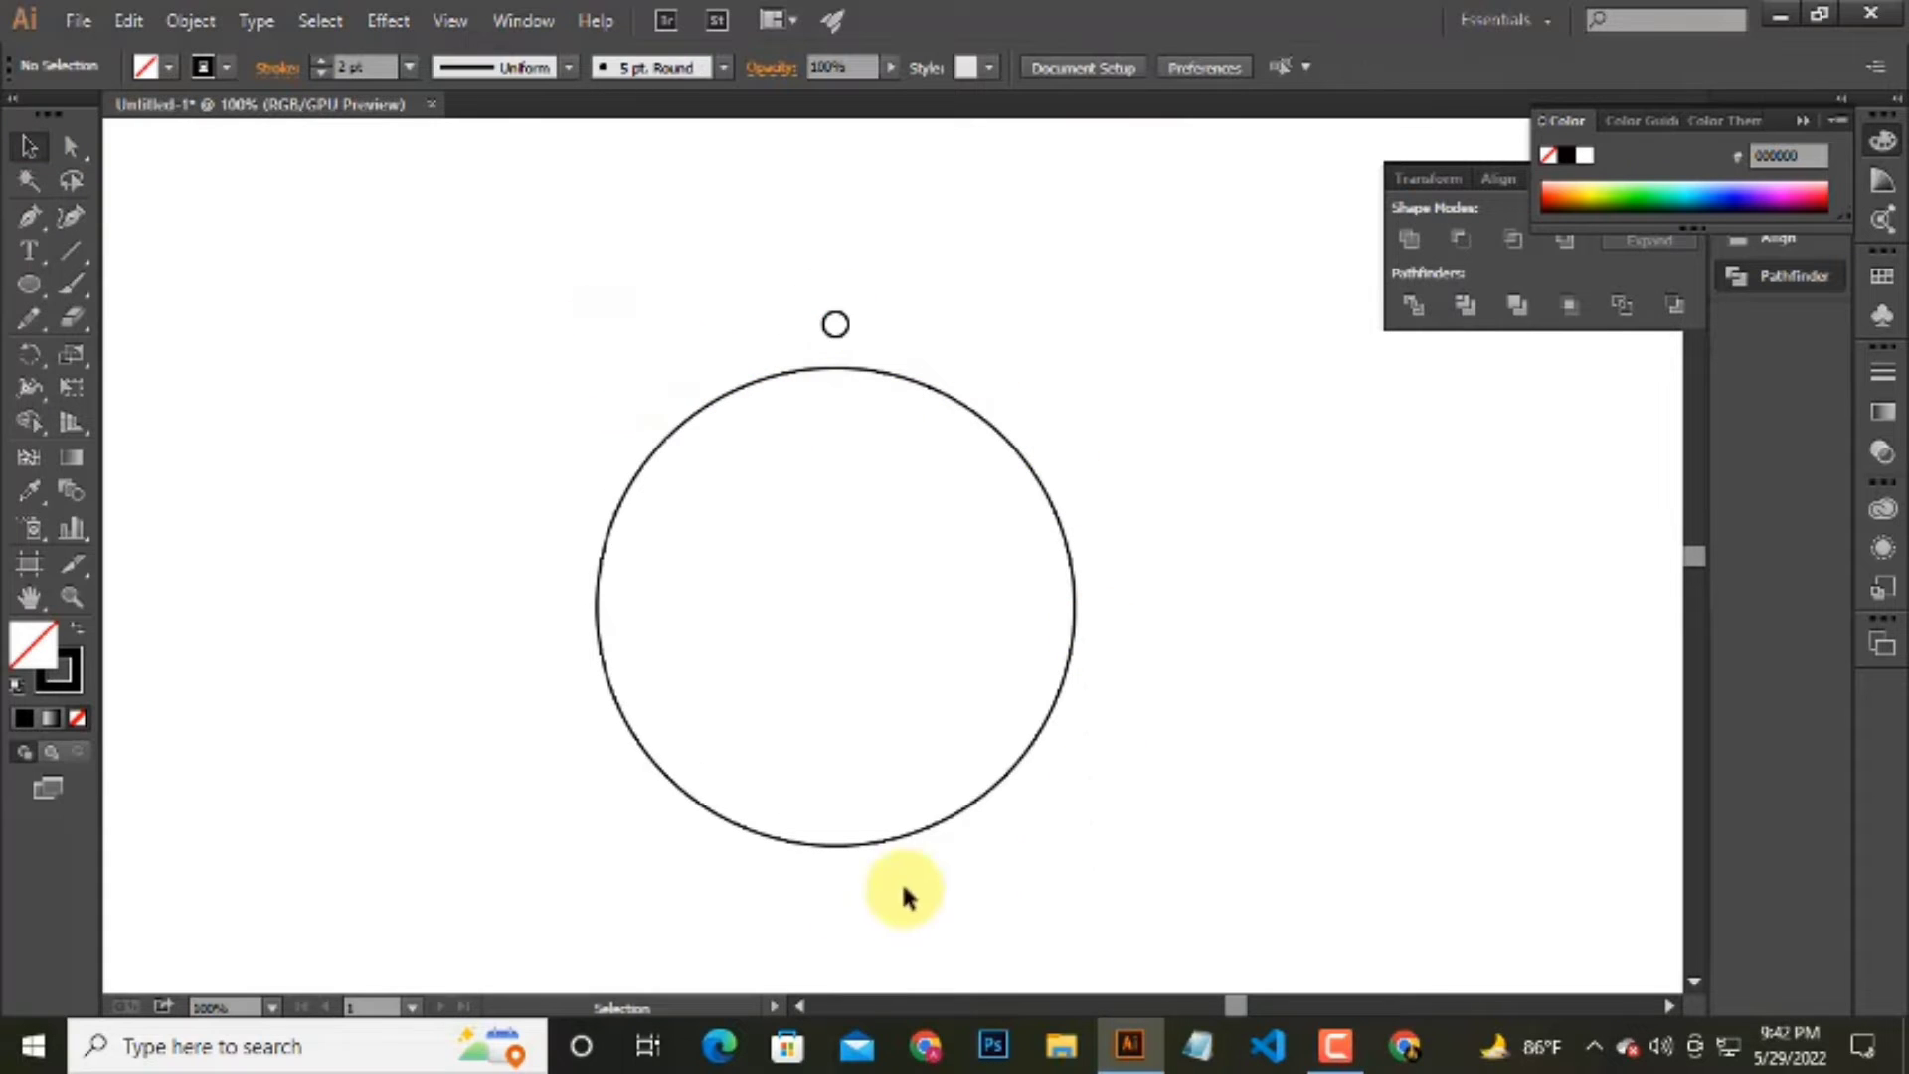
pyautogui.scroll(-1, 1092, 527)
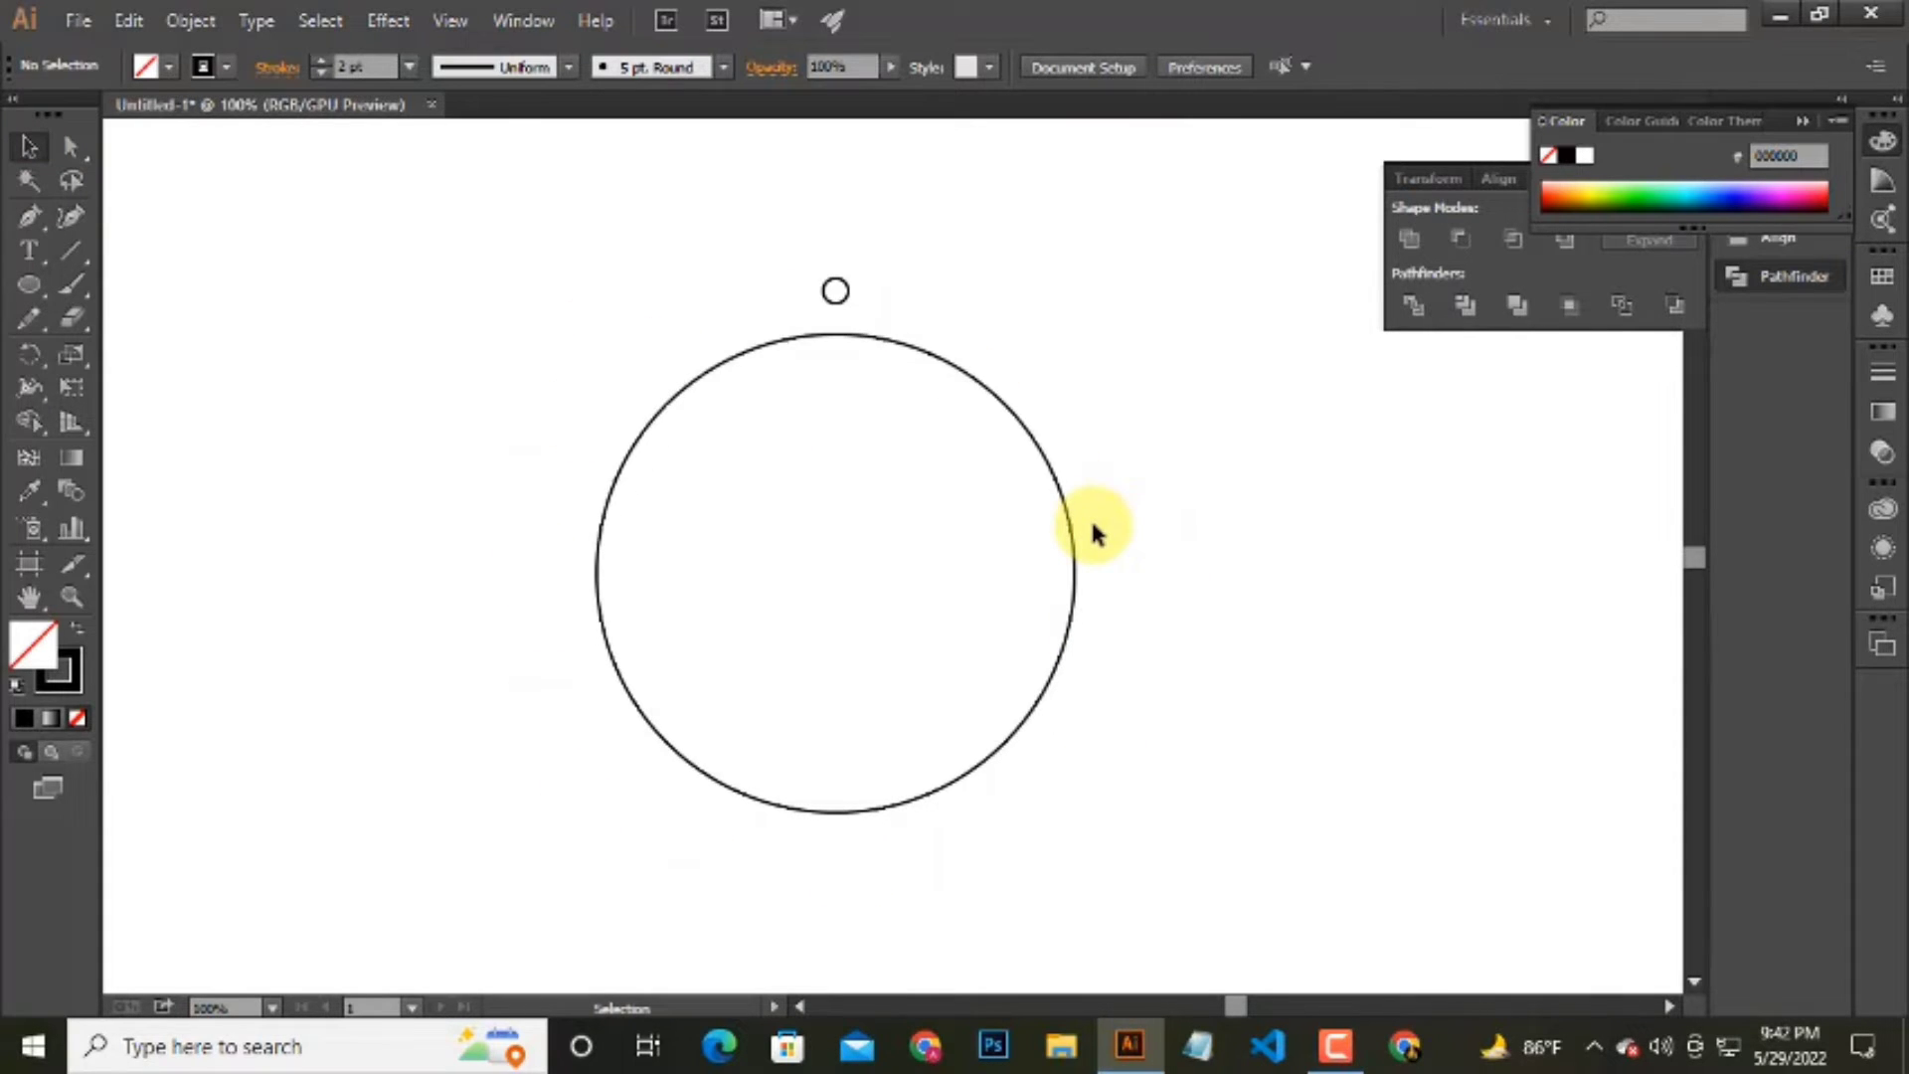
pyautogui.click(835, 290)
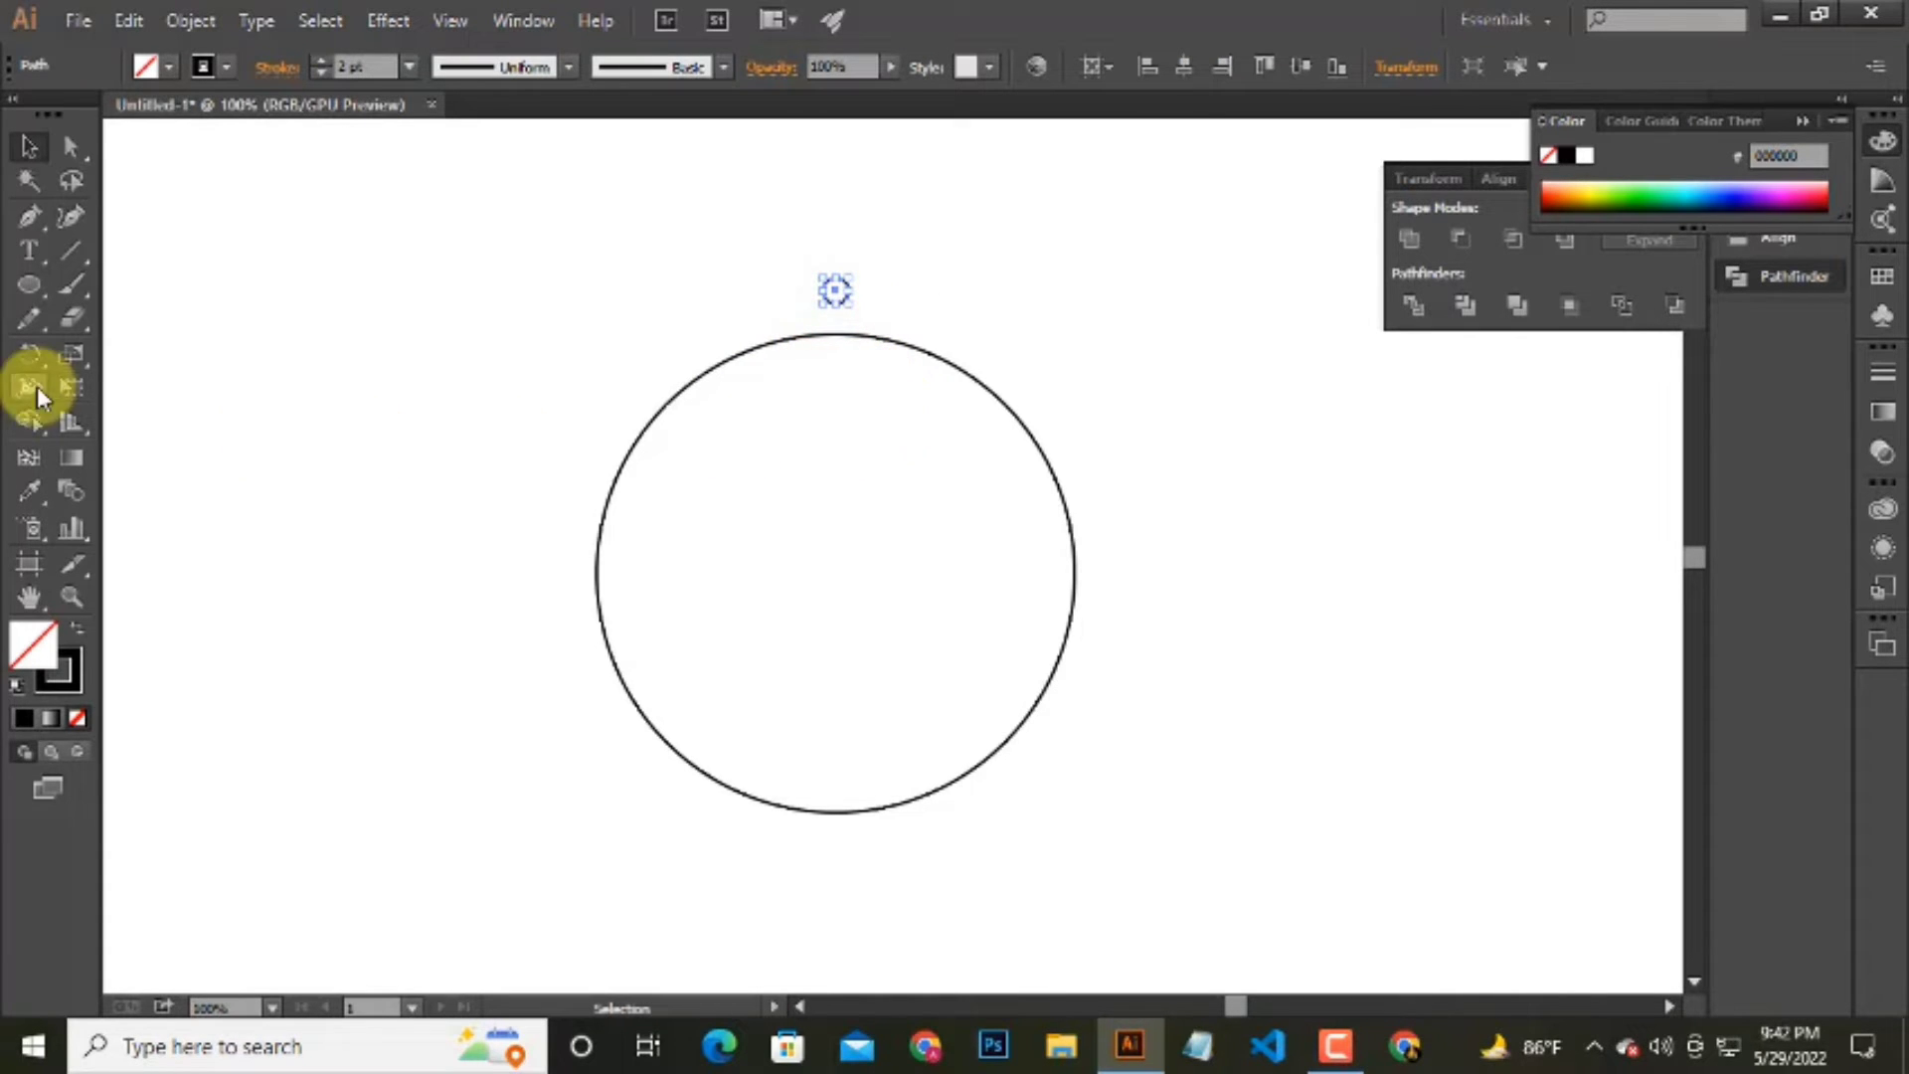
pyautogui.click(29, 355)
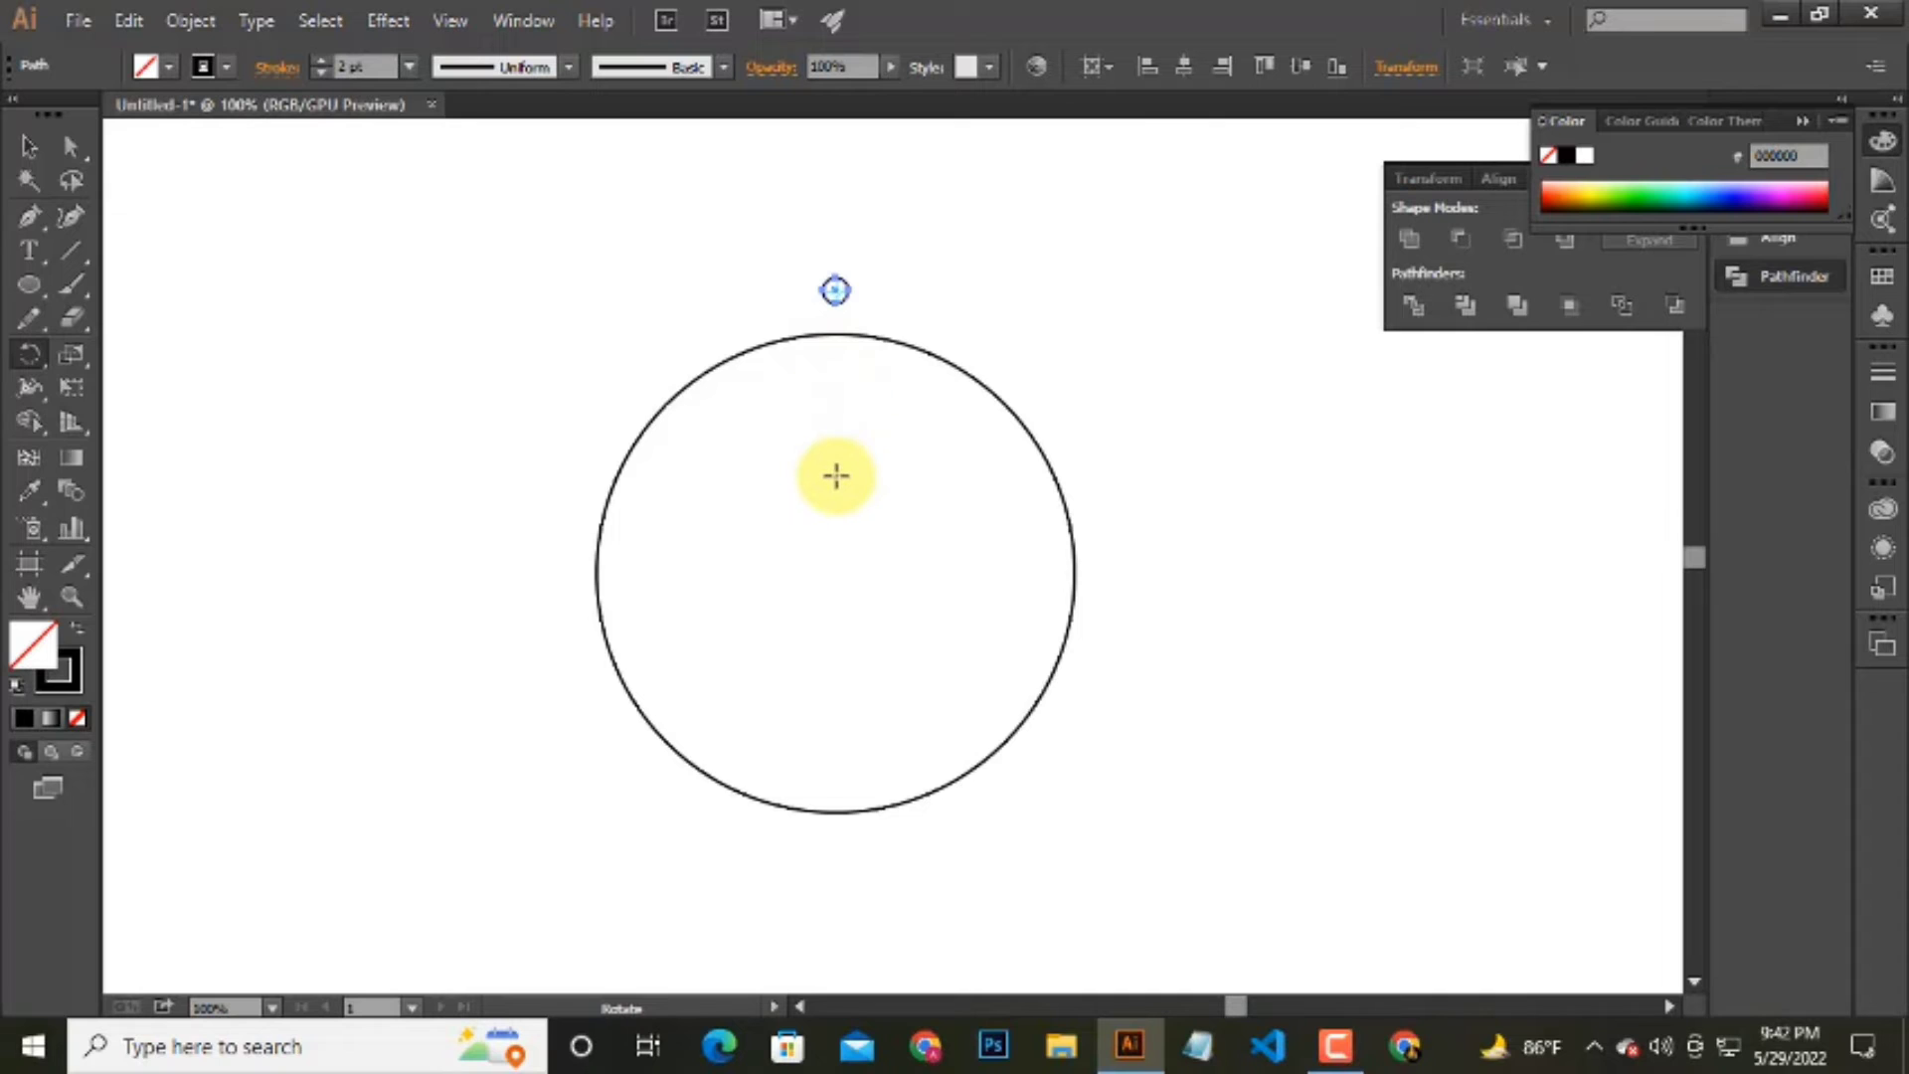
# Show the rulers and place vertical and horizontal guides centred on the circles.
pyautogui.hotkey('ctrl', 'r')
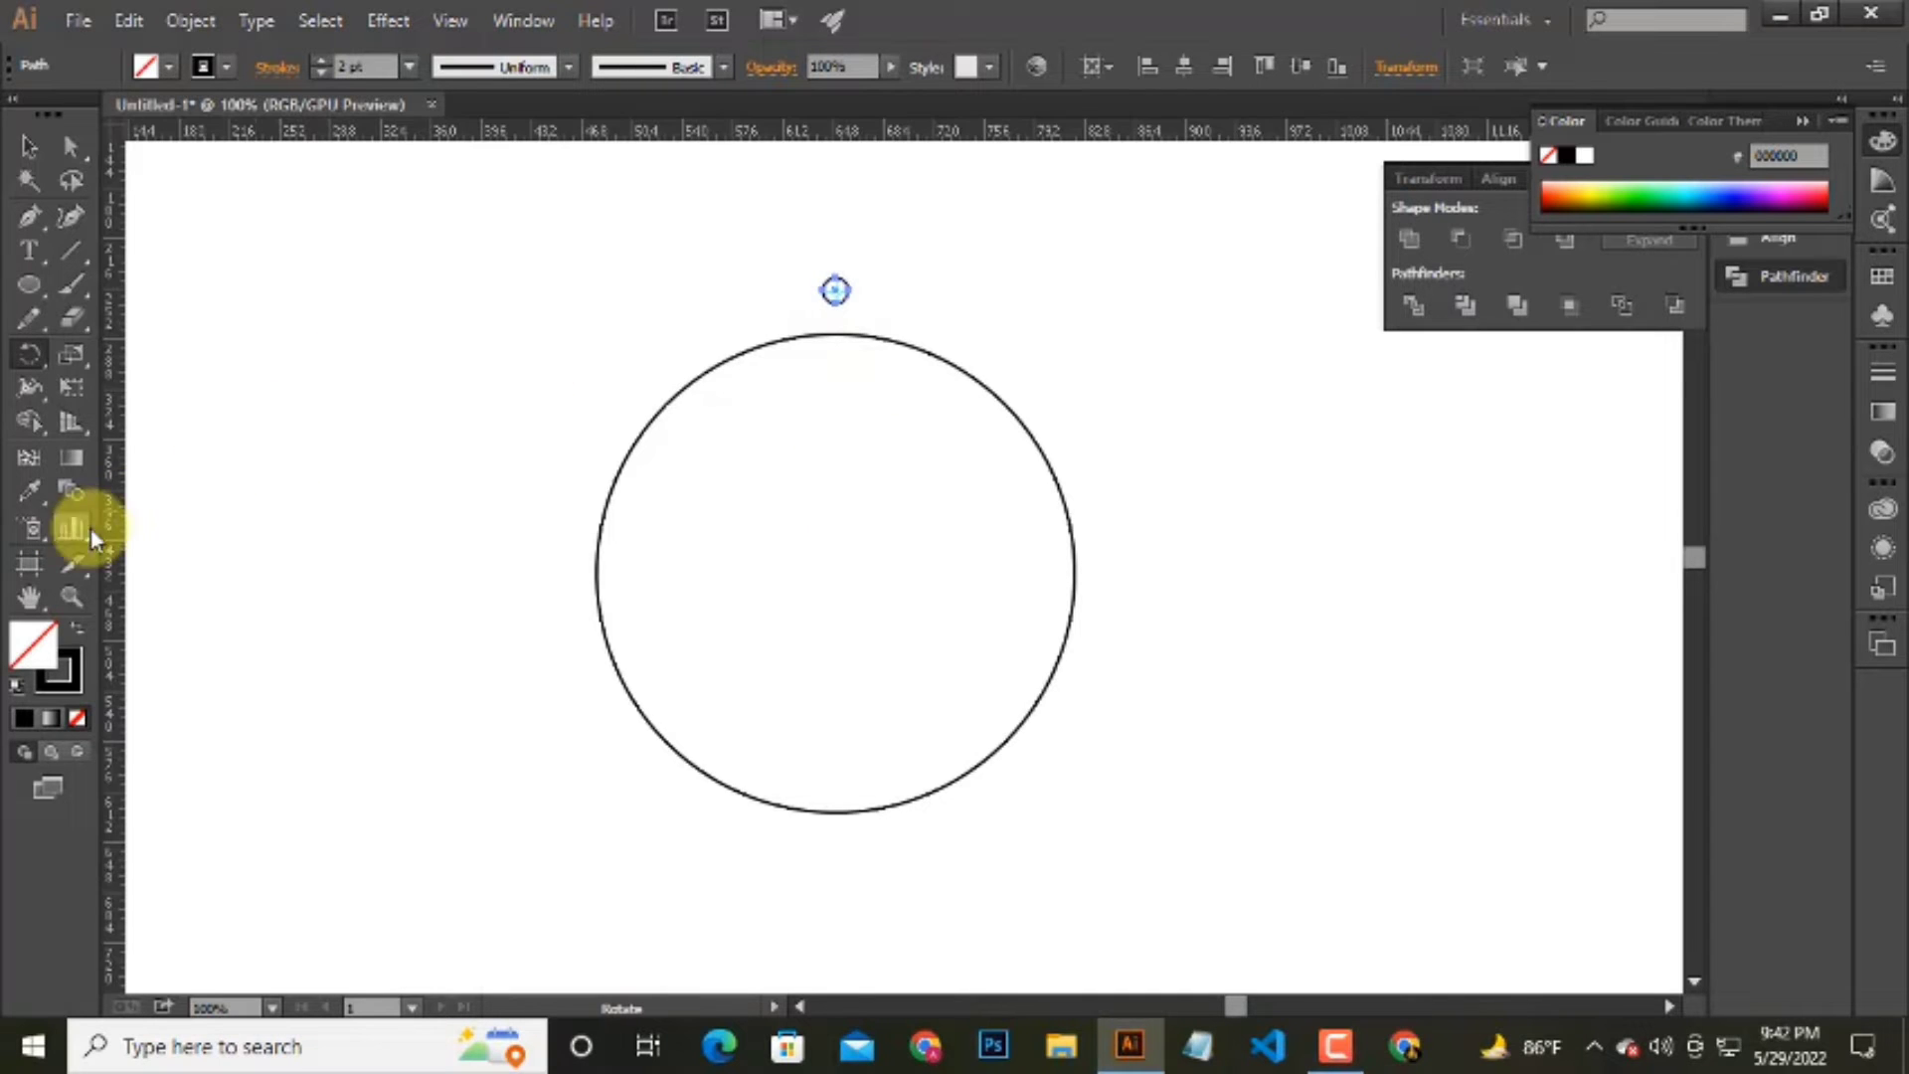
pyautogui.click(1198, 66)
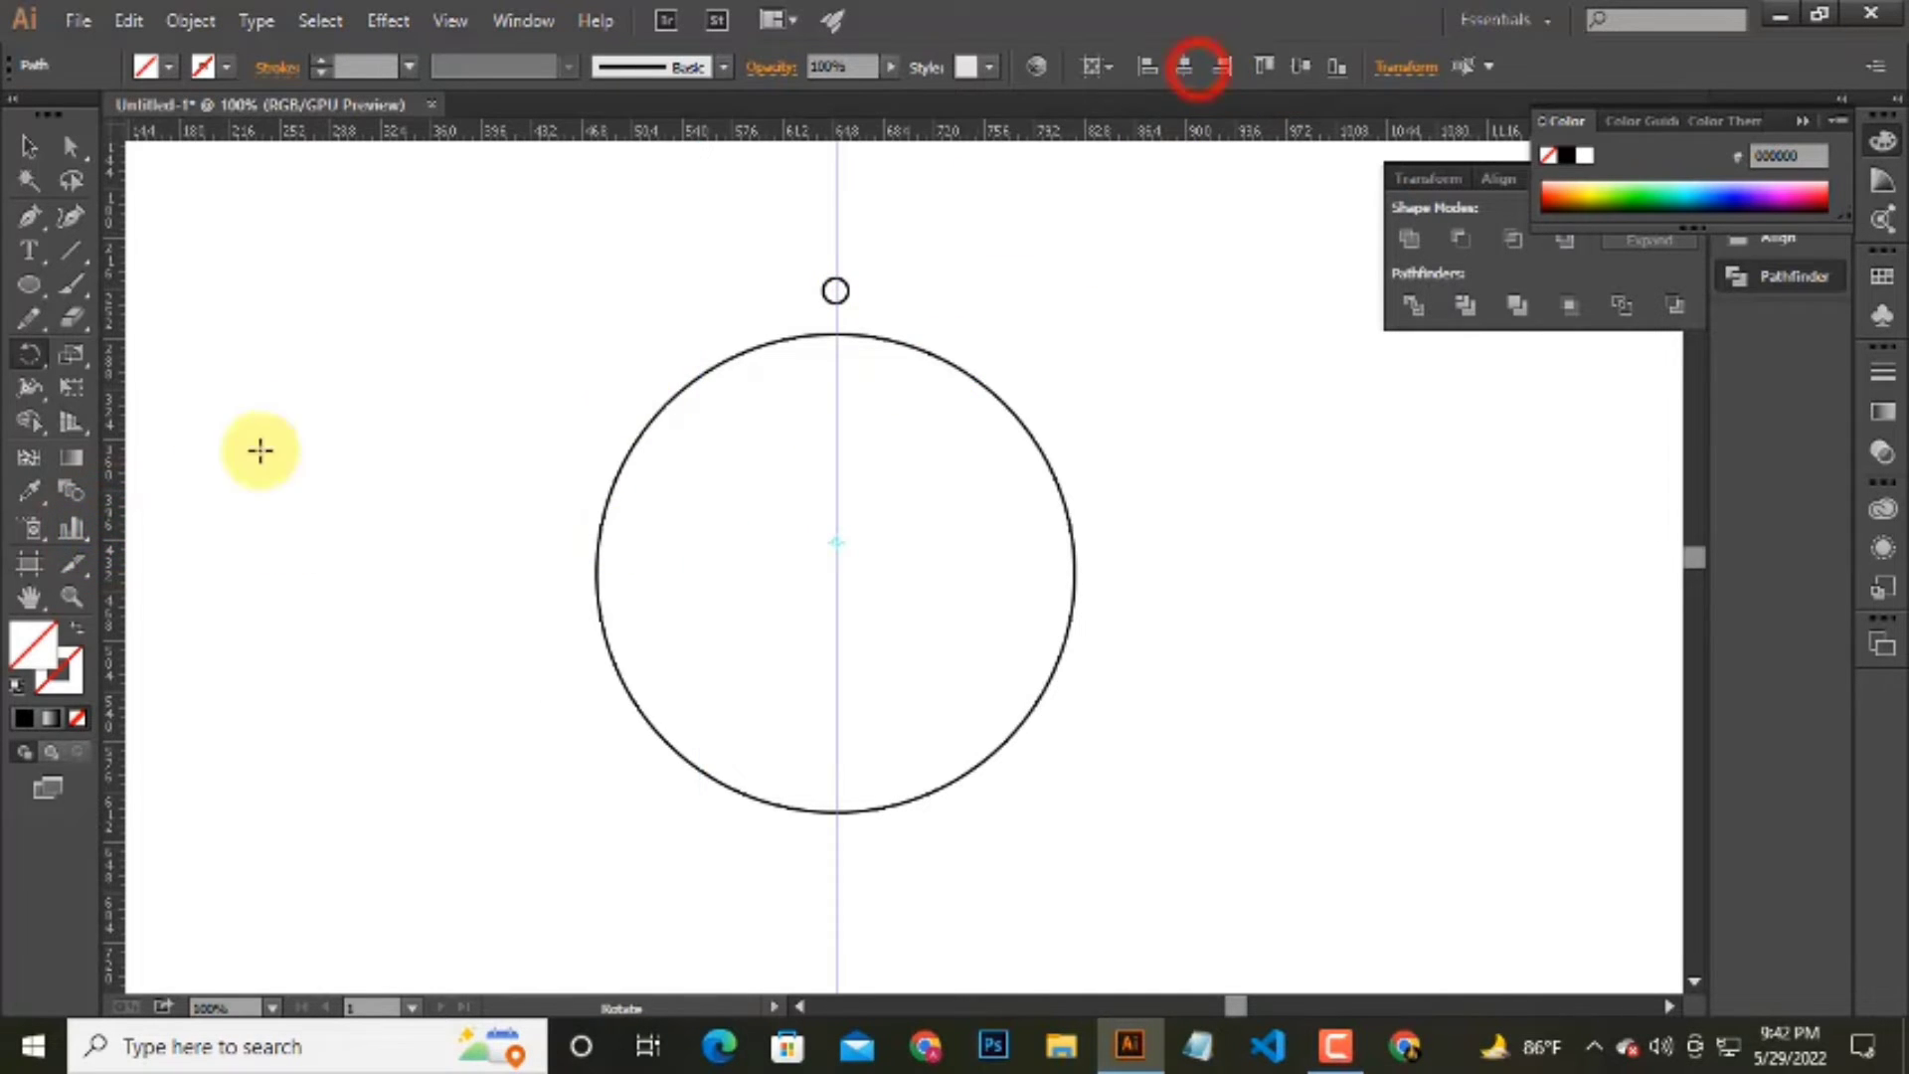
pyautogui.moveTo(641, 145); pyautogui.dragTo(716, 307)
pyautogui.click(1297, 65)
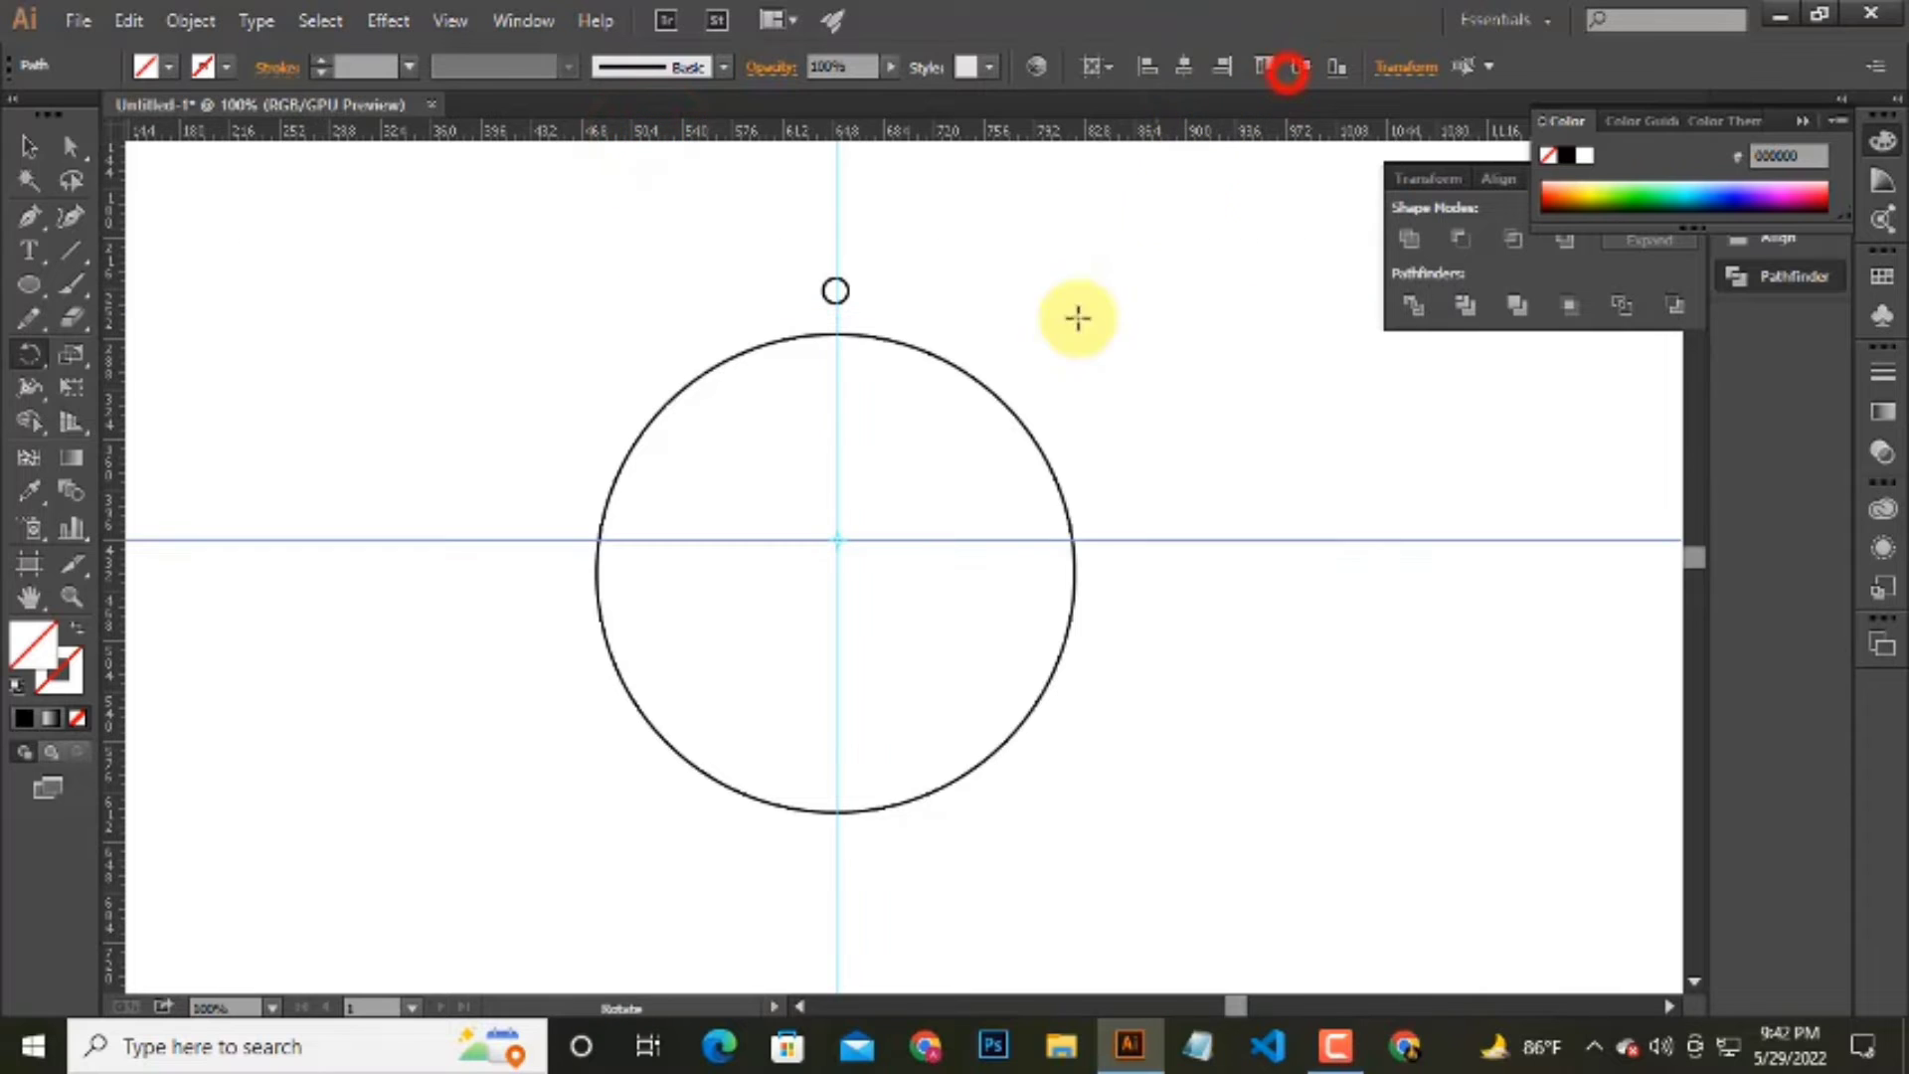
# Centre the big circle on the horizontal guide and move the small circle higher above it.
pyautogui.click(39, 153)
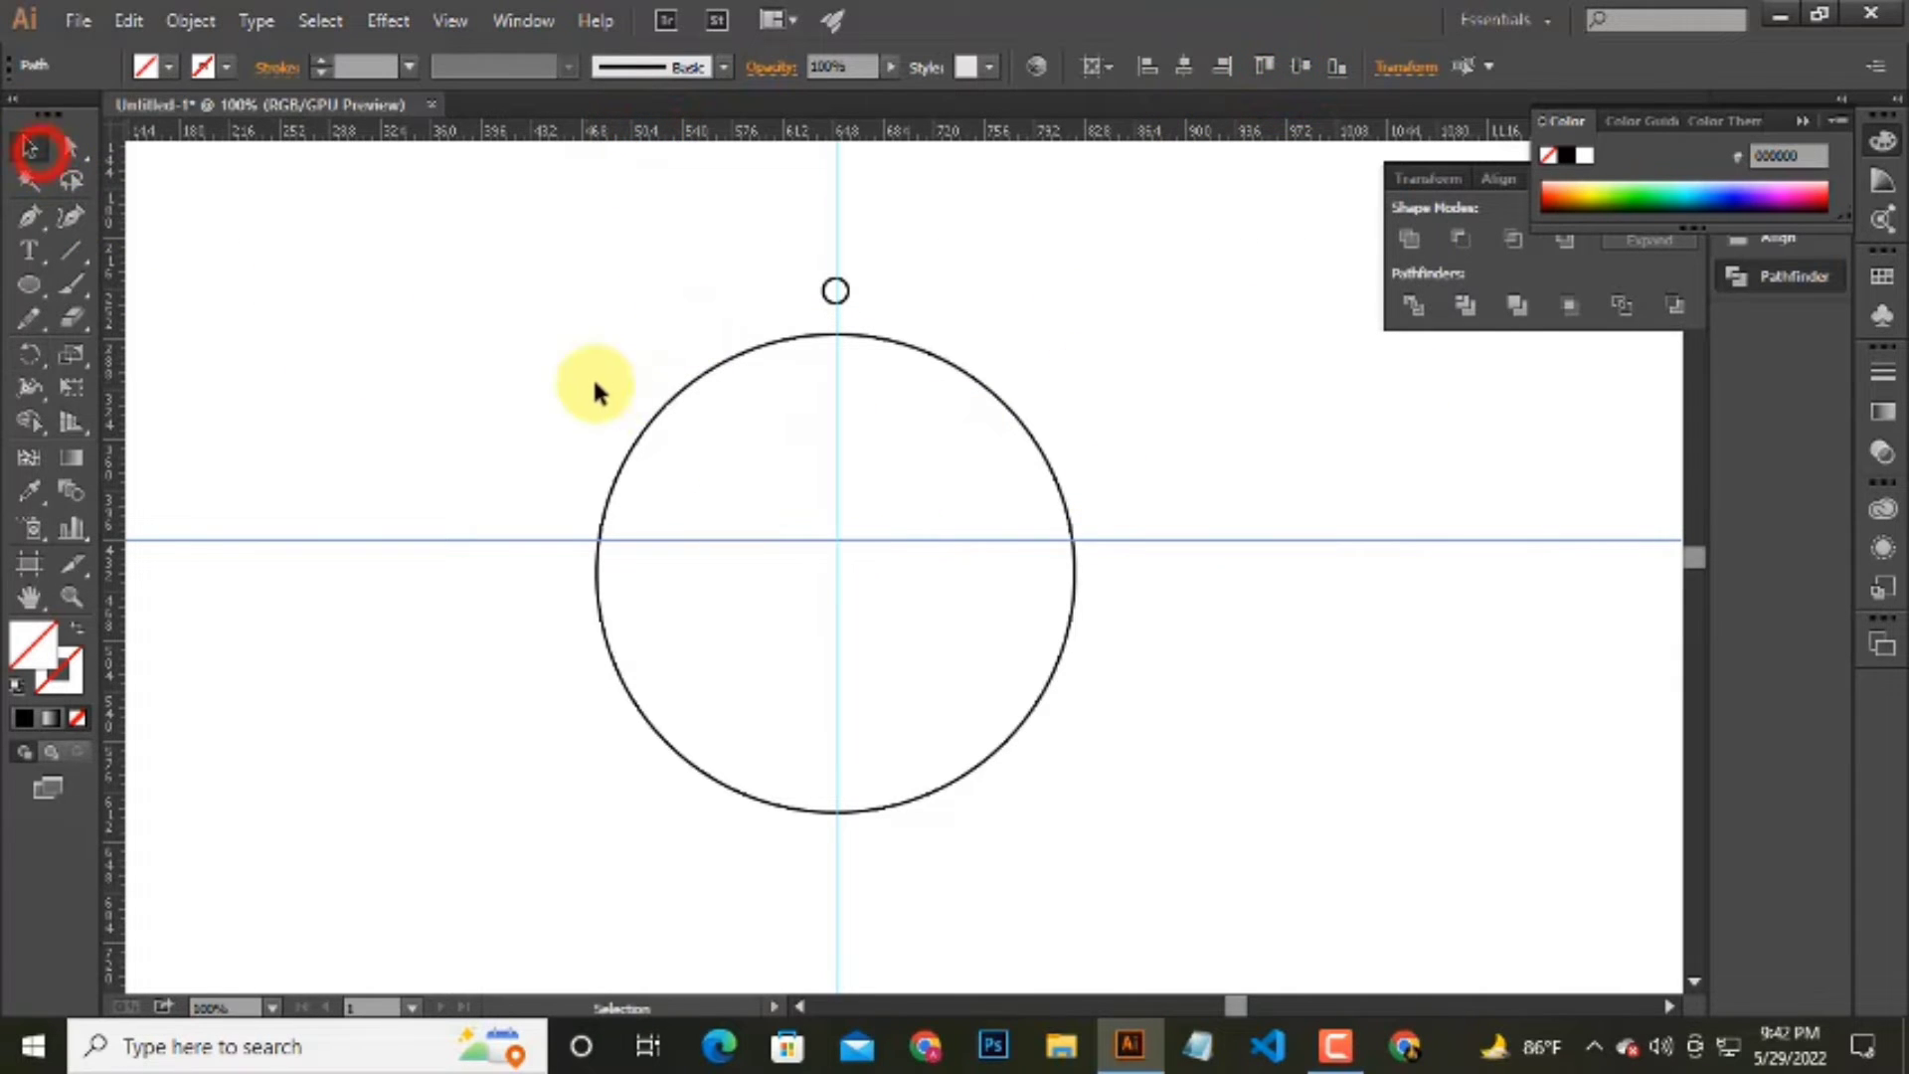
pyautogui.click(653, 414)
pyautogui.click(1299, 65)
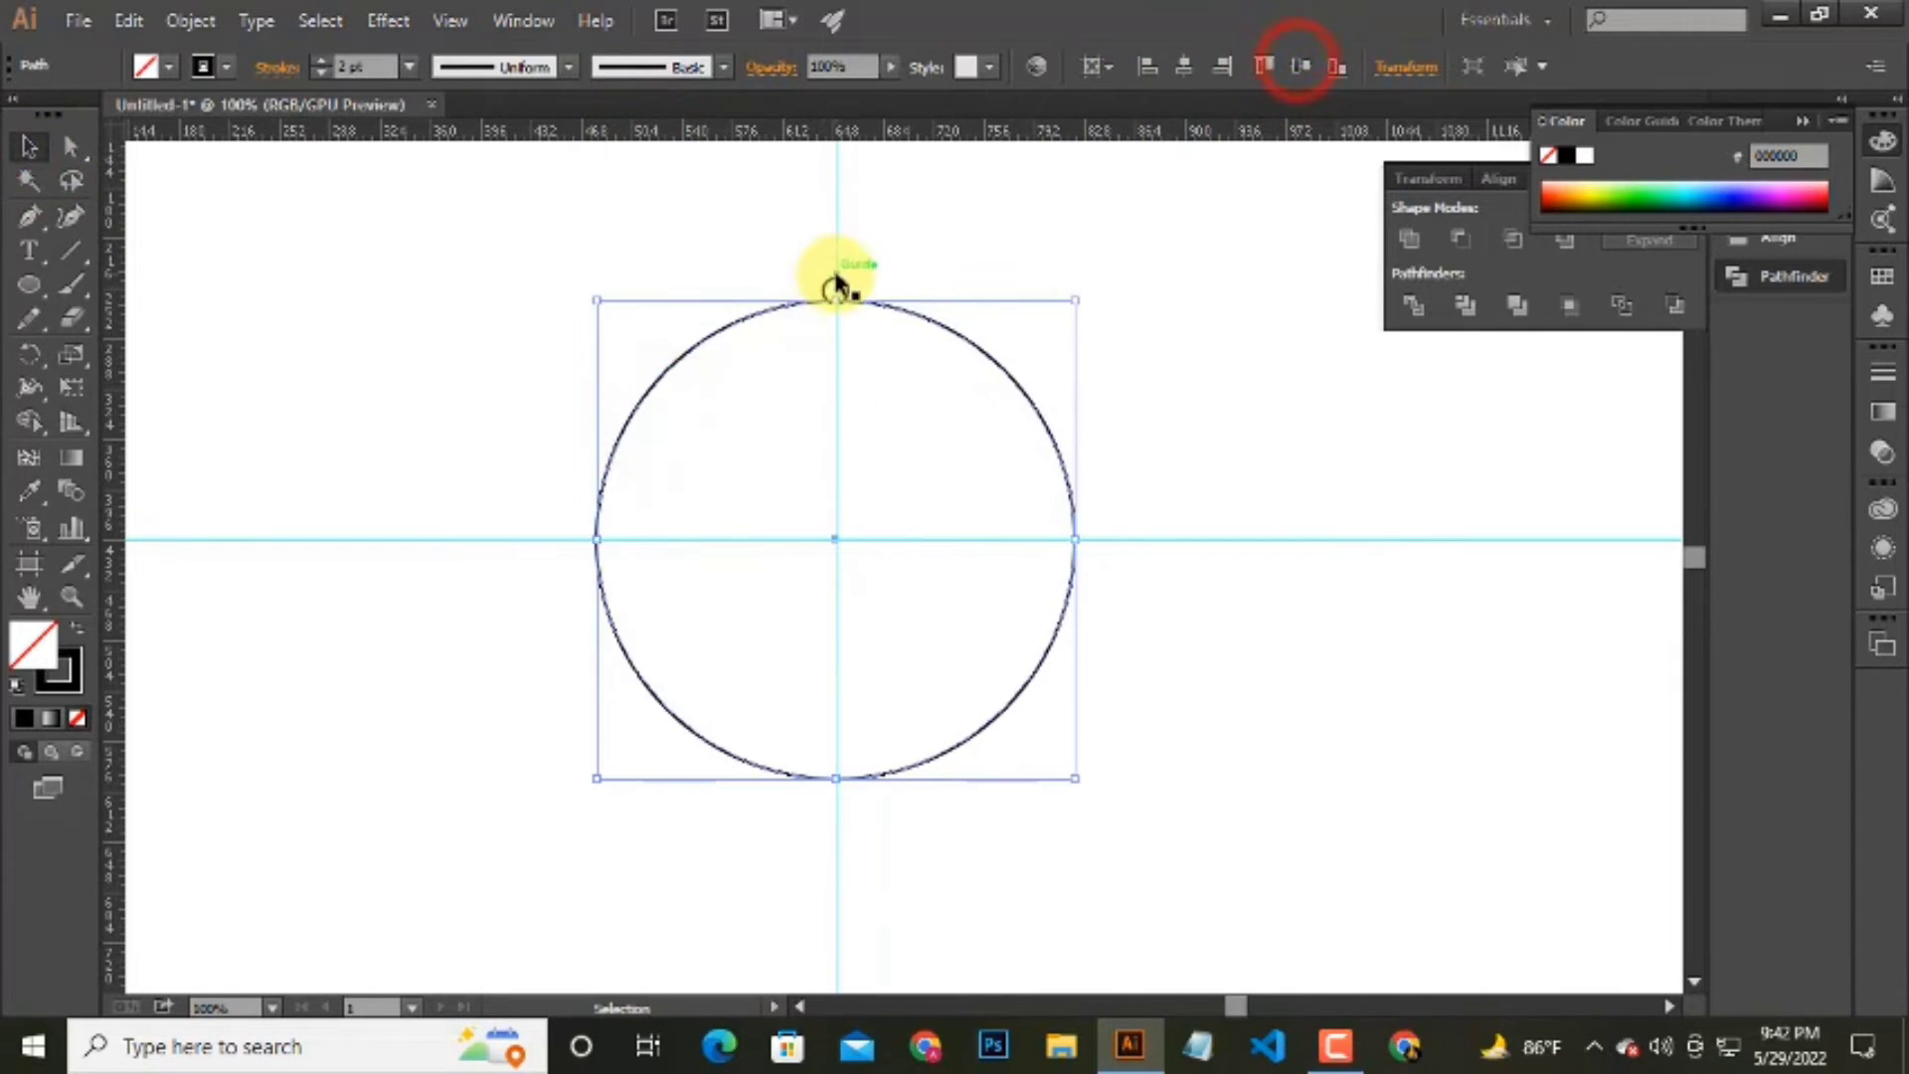
pyautogui.moveTo(833, 289); pyautogui.dragTo(833, 245)
pyautogui.moveTo(733, 429); pyautogui.dragTo(945, 639)
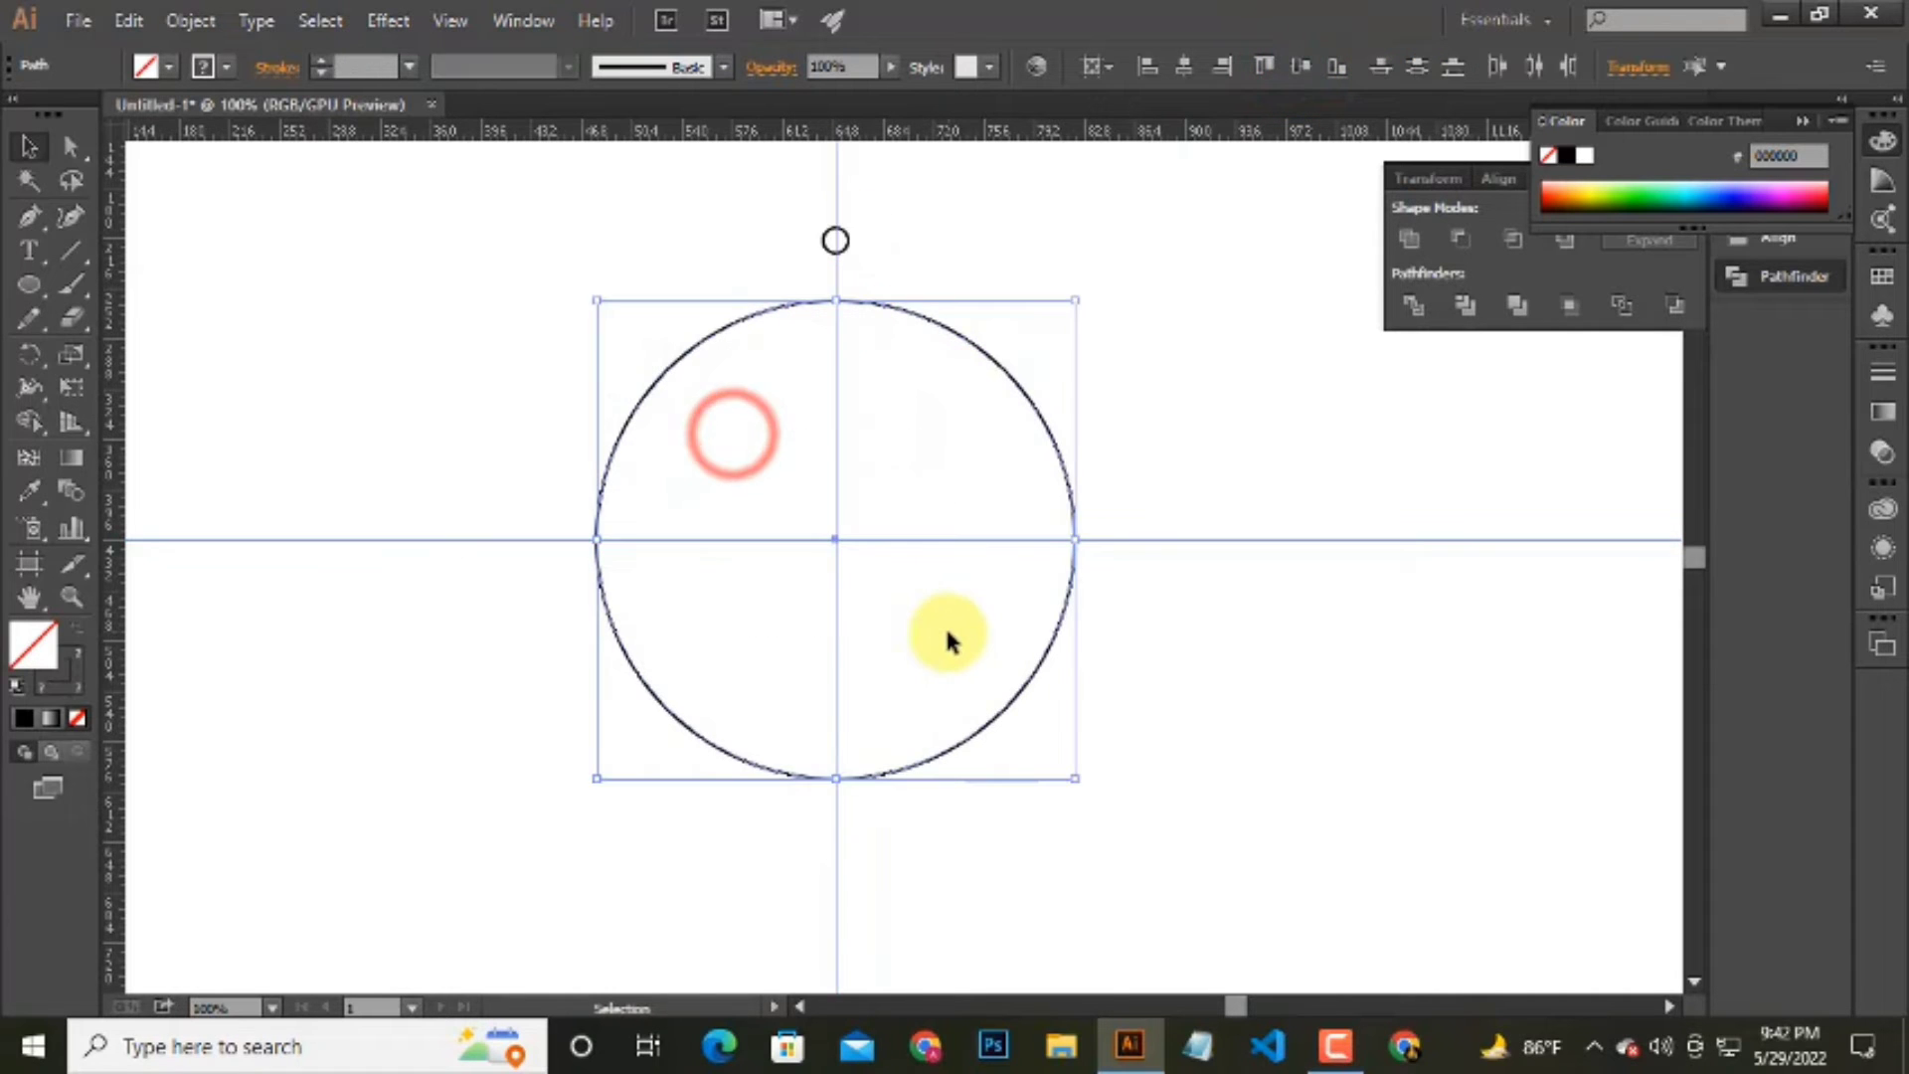
pyautogui.click(1255, 581)
pyautogui.moveTo(796, 464); pyautogui.dragTo(873, 580)
pyautogui.click(1243, 610)
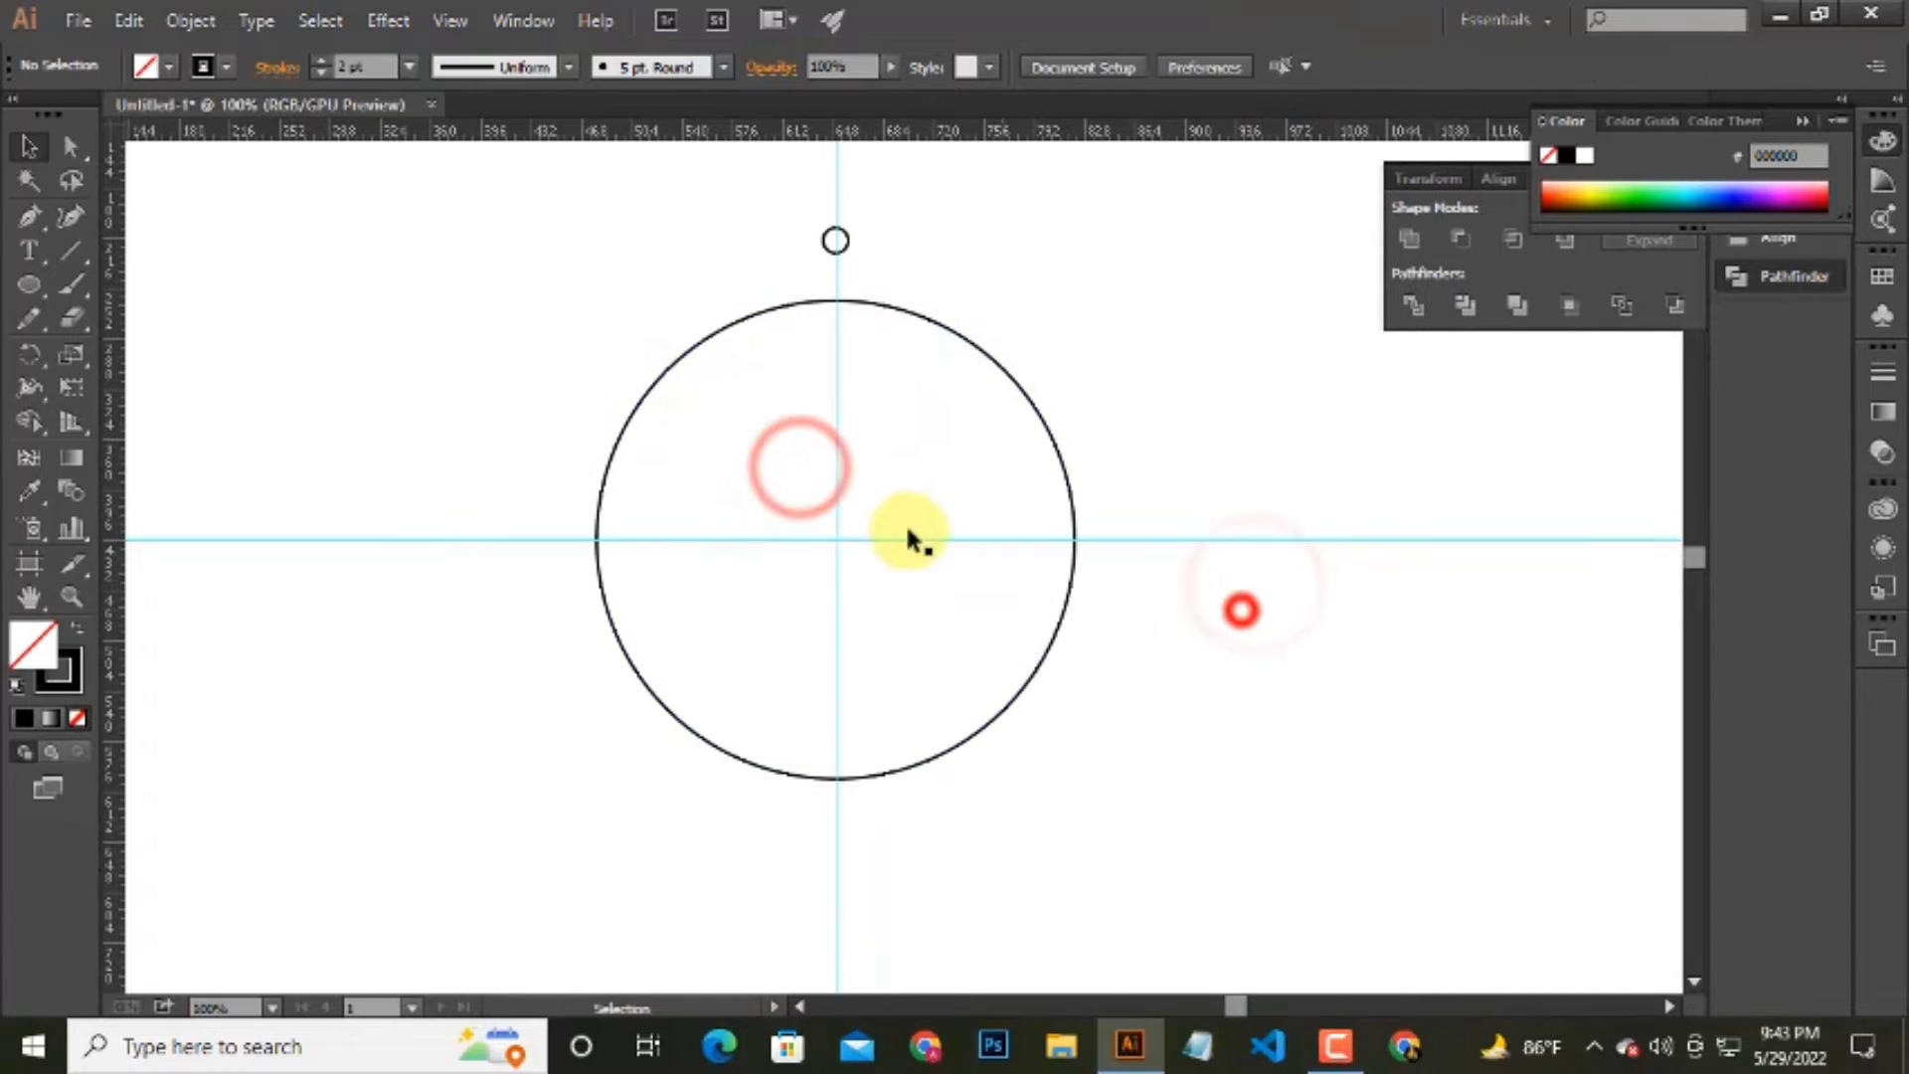
pyautogui.click(1333, 456)
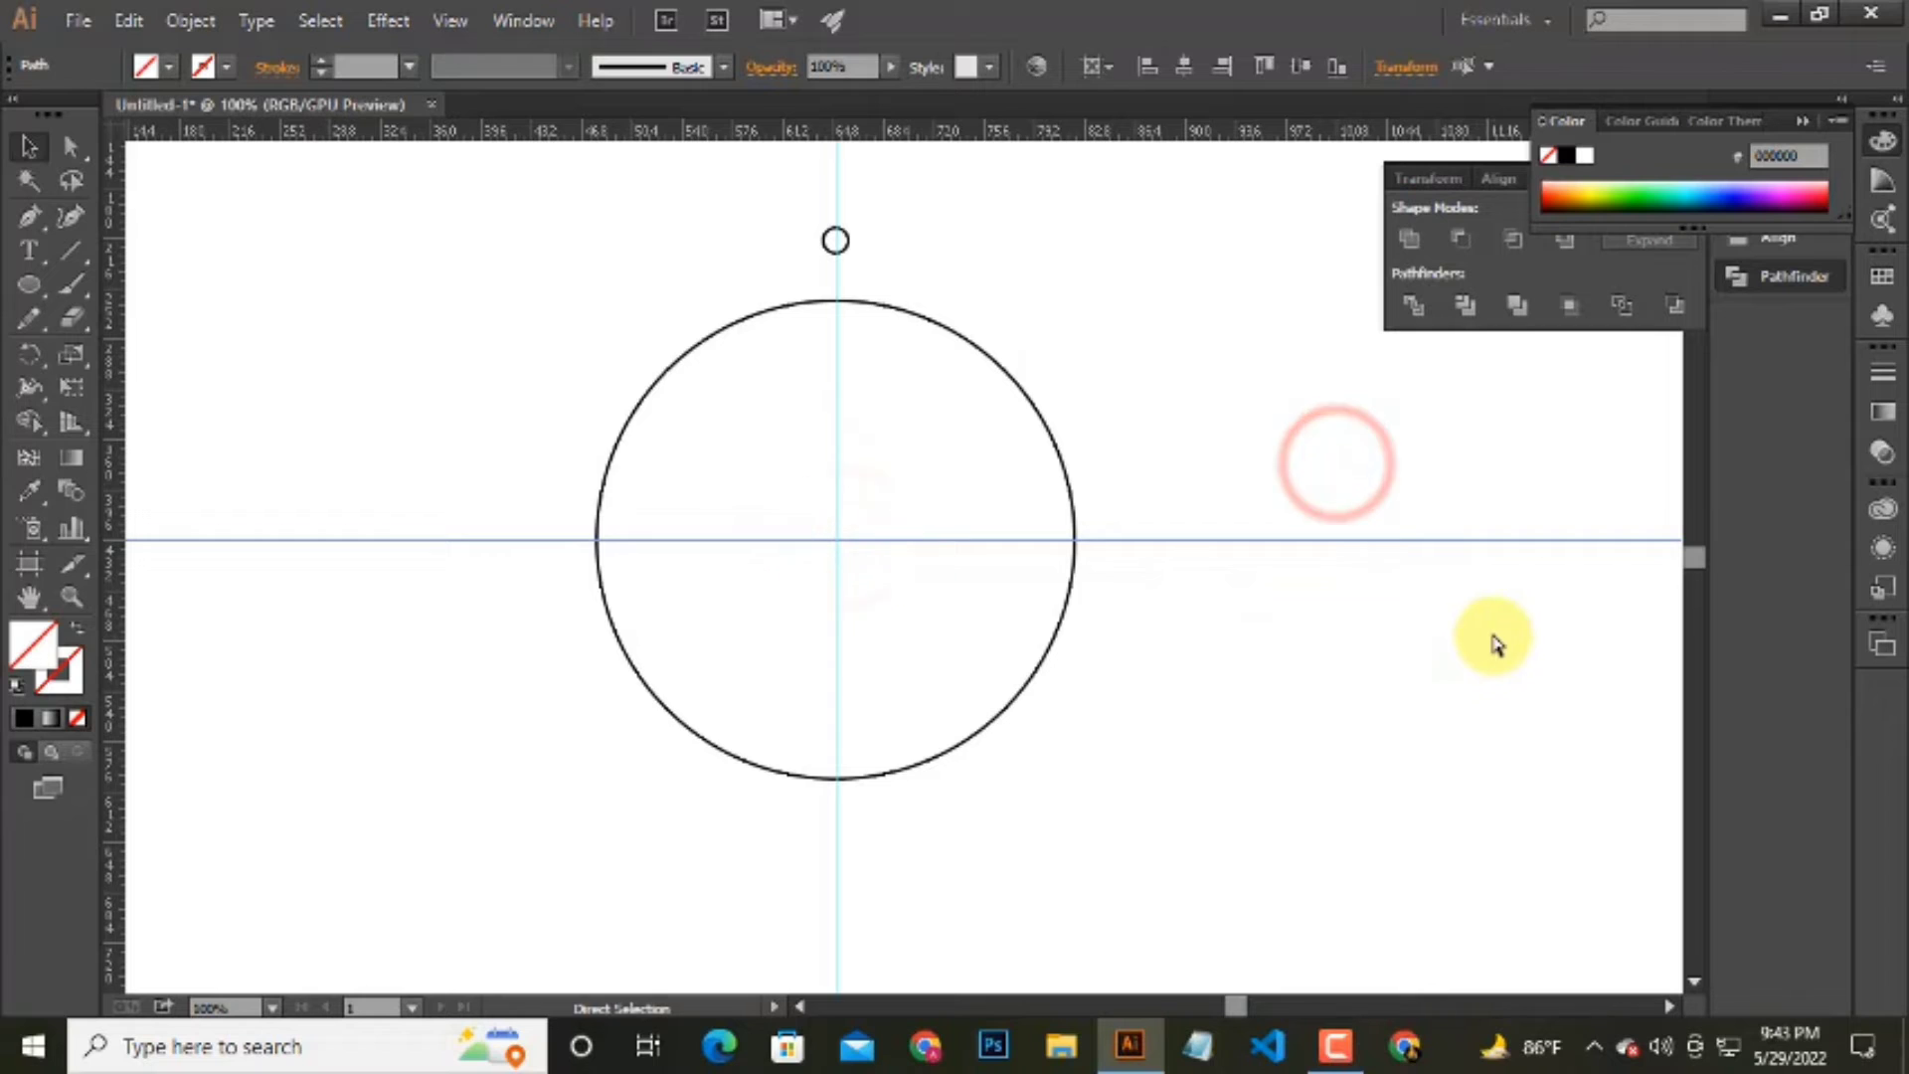
pyautogui.click(772, 176)
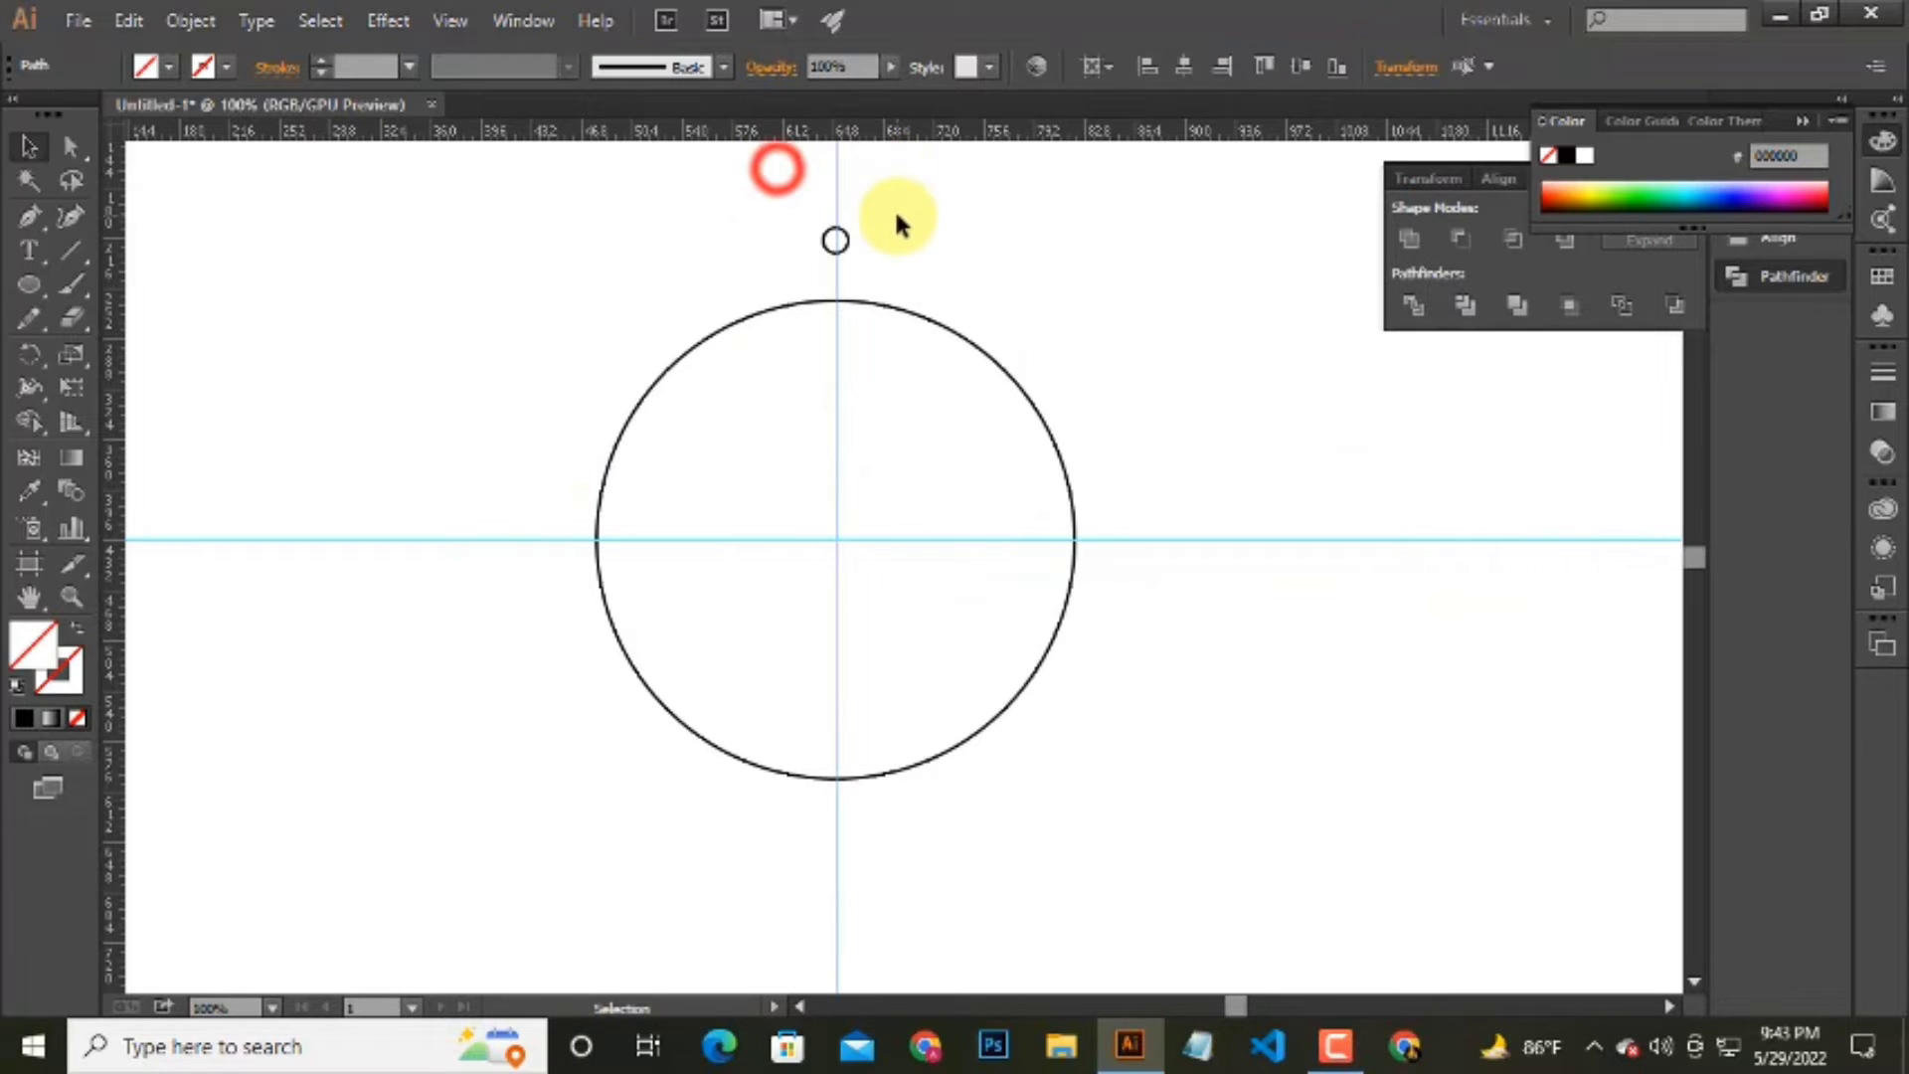
pyautogui.keyDown('alt'); pyautogui.click(838, 537); pyautogui.keyUp('alt')
pyautogui.write('360/20')
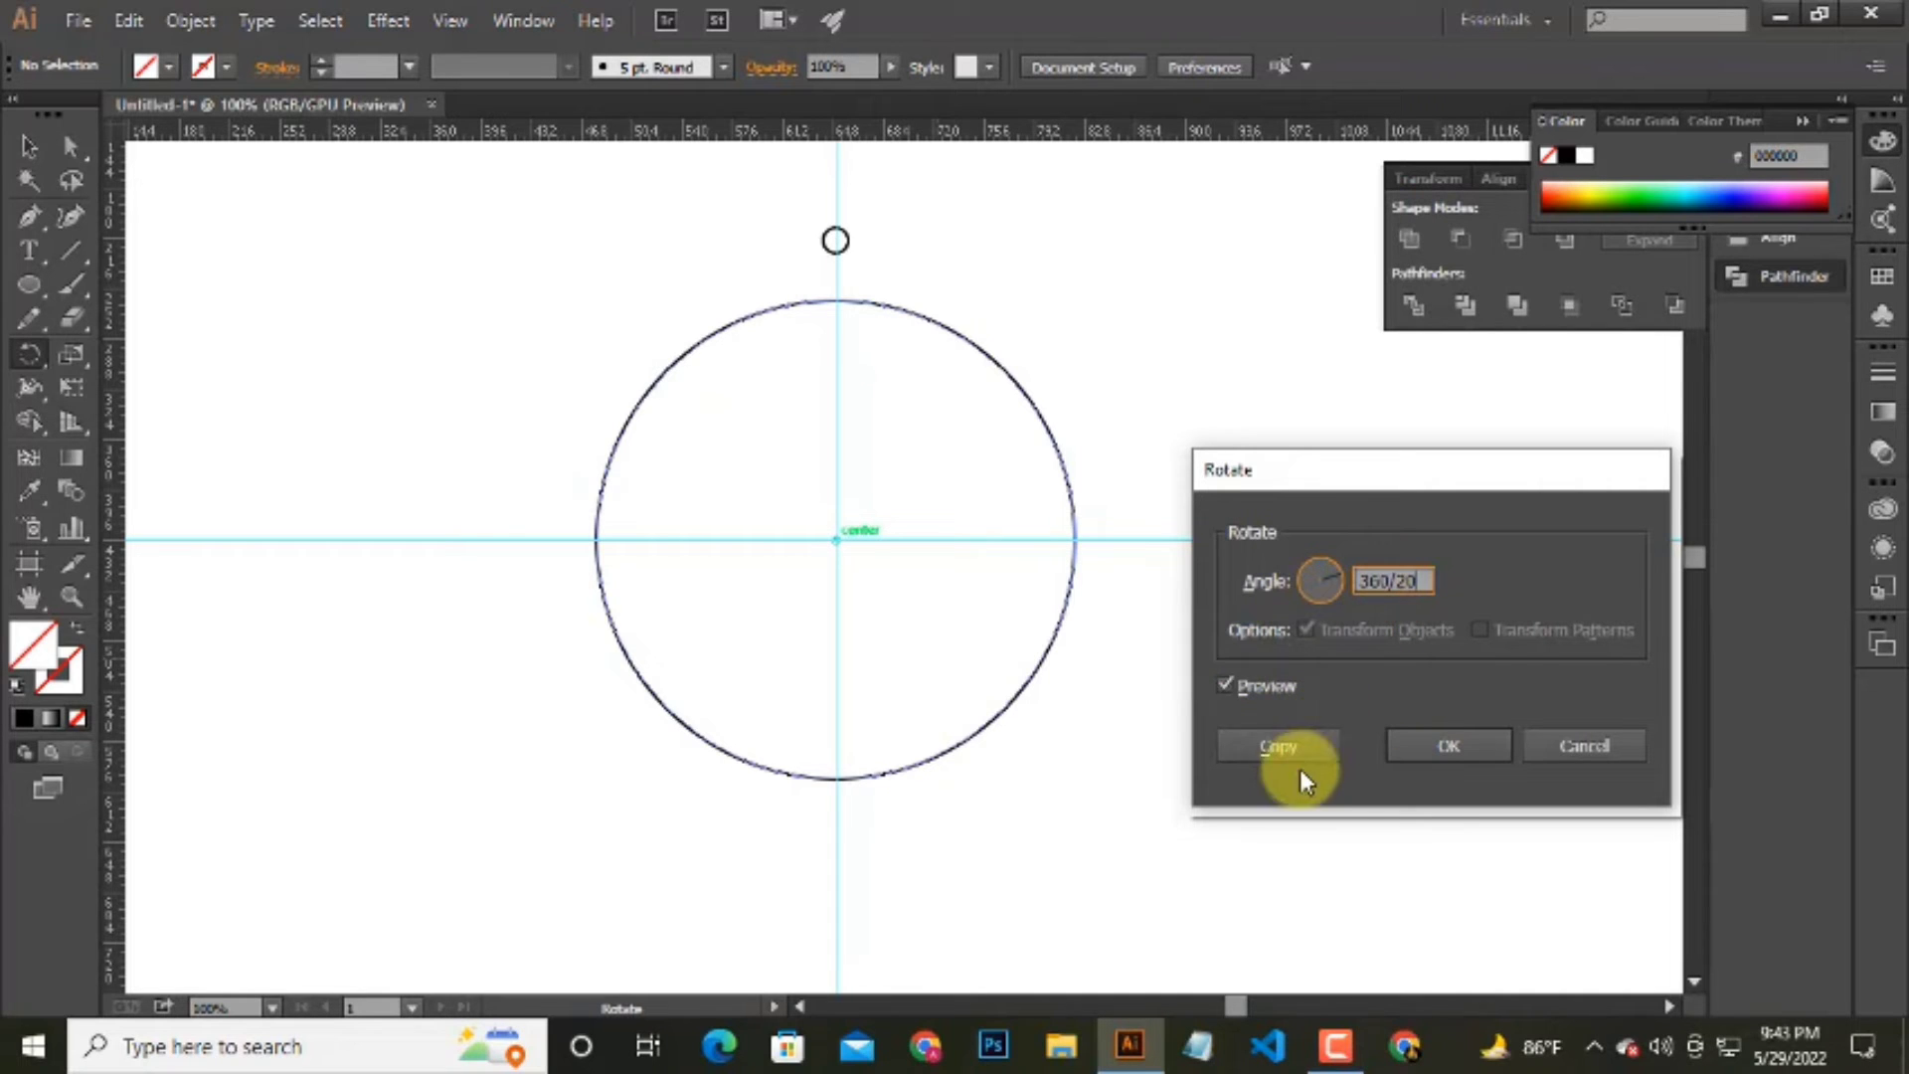
pyautogui.click(1292, 750)
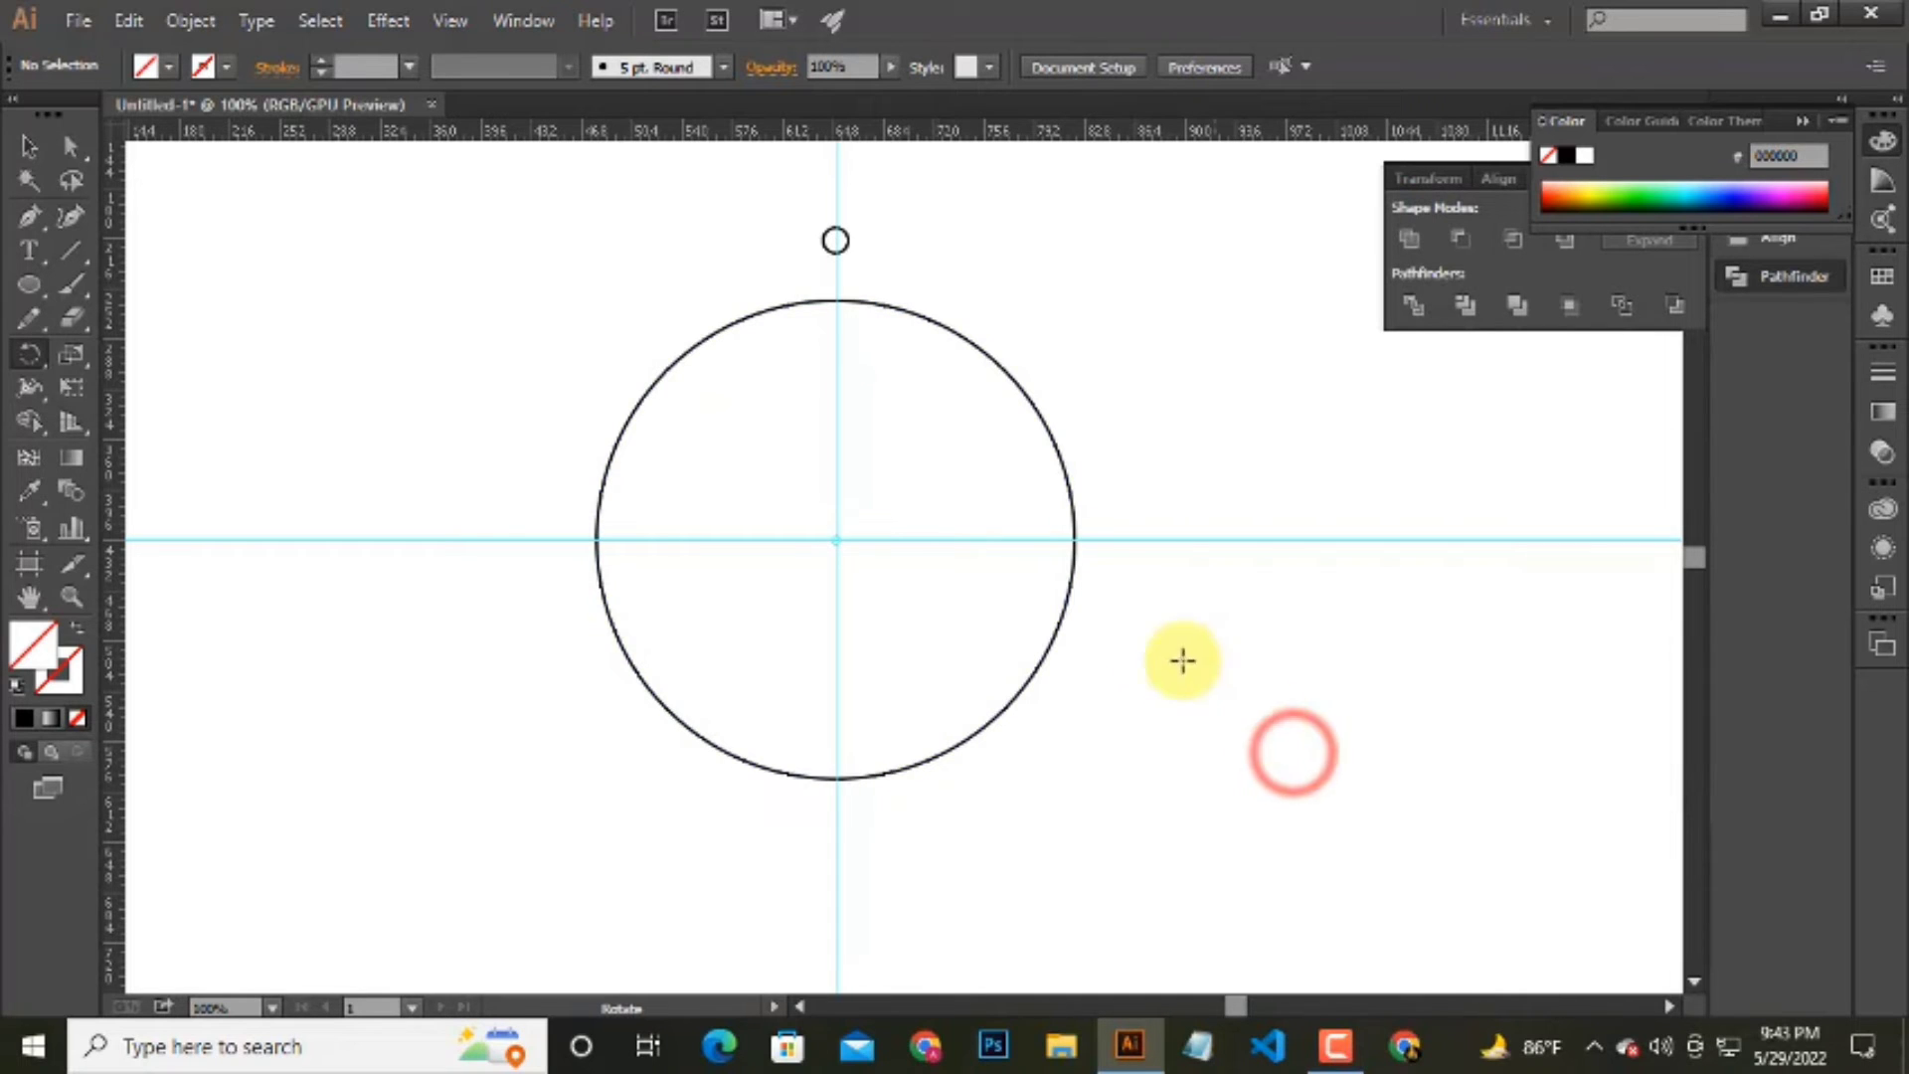
pyautogui.scroll(2, 822, 319)
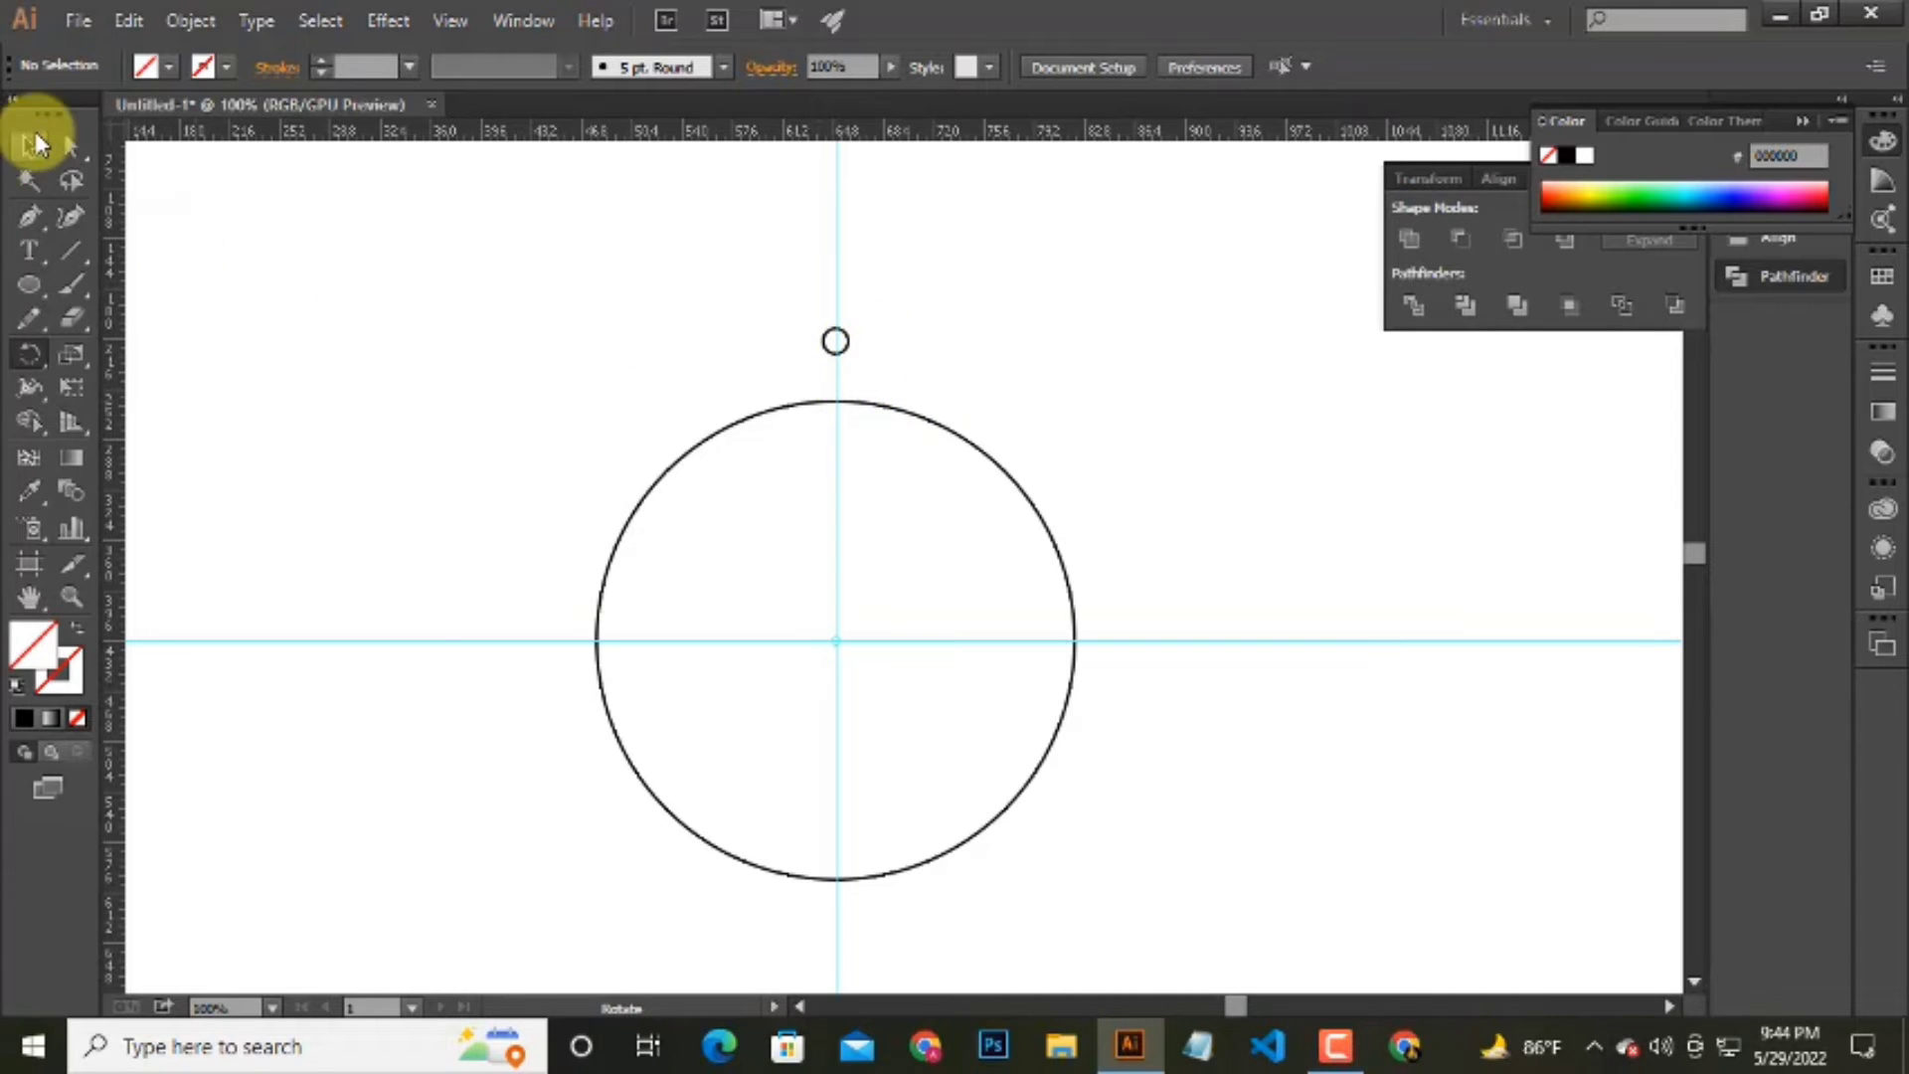
# Rotate-copy the small circle by 360/20 around the big circle's centre, repeating with Ctrl+D.
pyautogui.moveTo(910, 353); pyautogui.dragTo(911, 354)
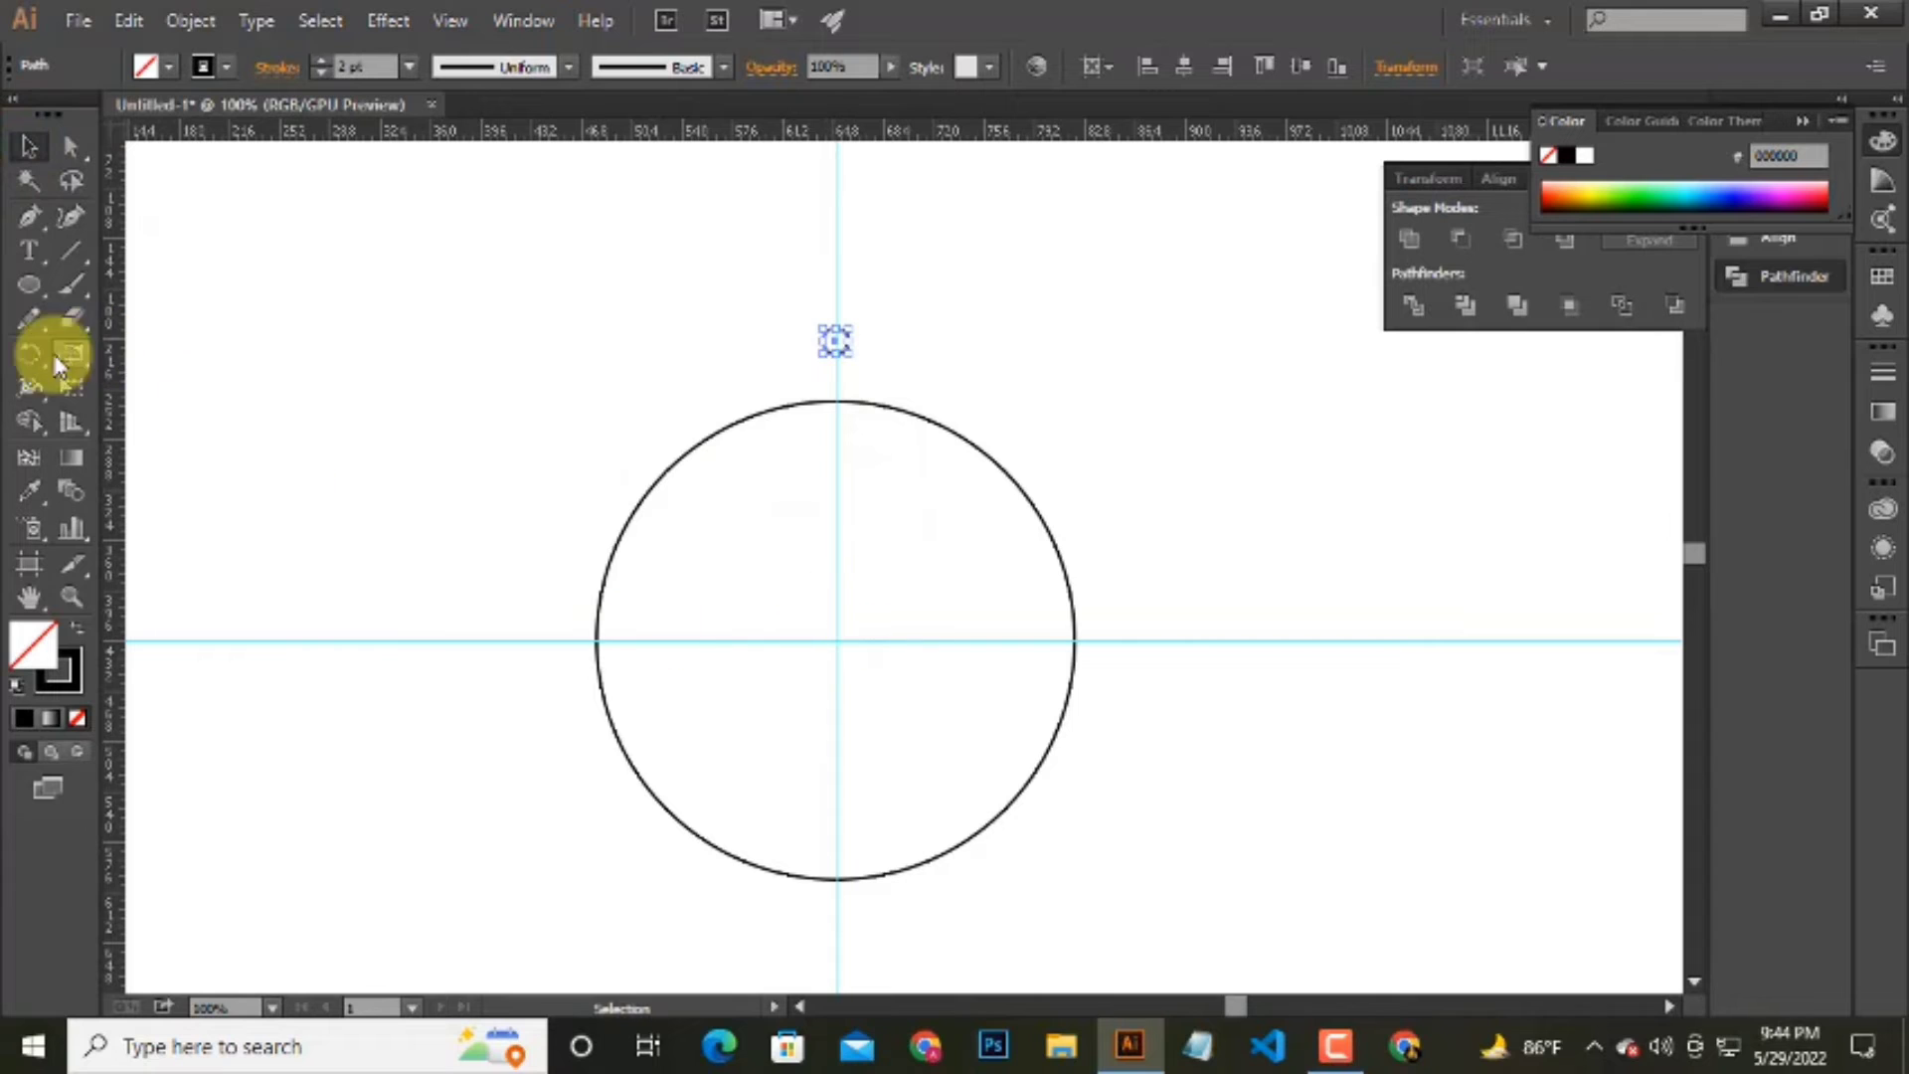
pyautogui.keyDown('alt'); pyautogui.click(835, 640); pyautogui.keyUp('alt')
pyautogui.write('360/20')
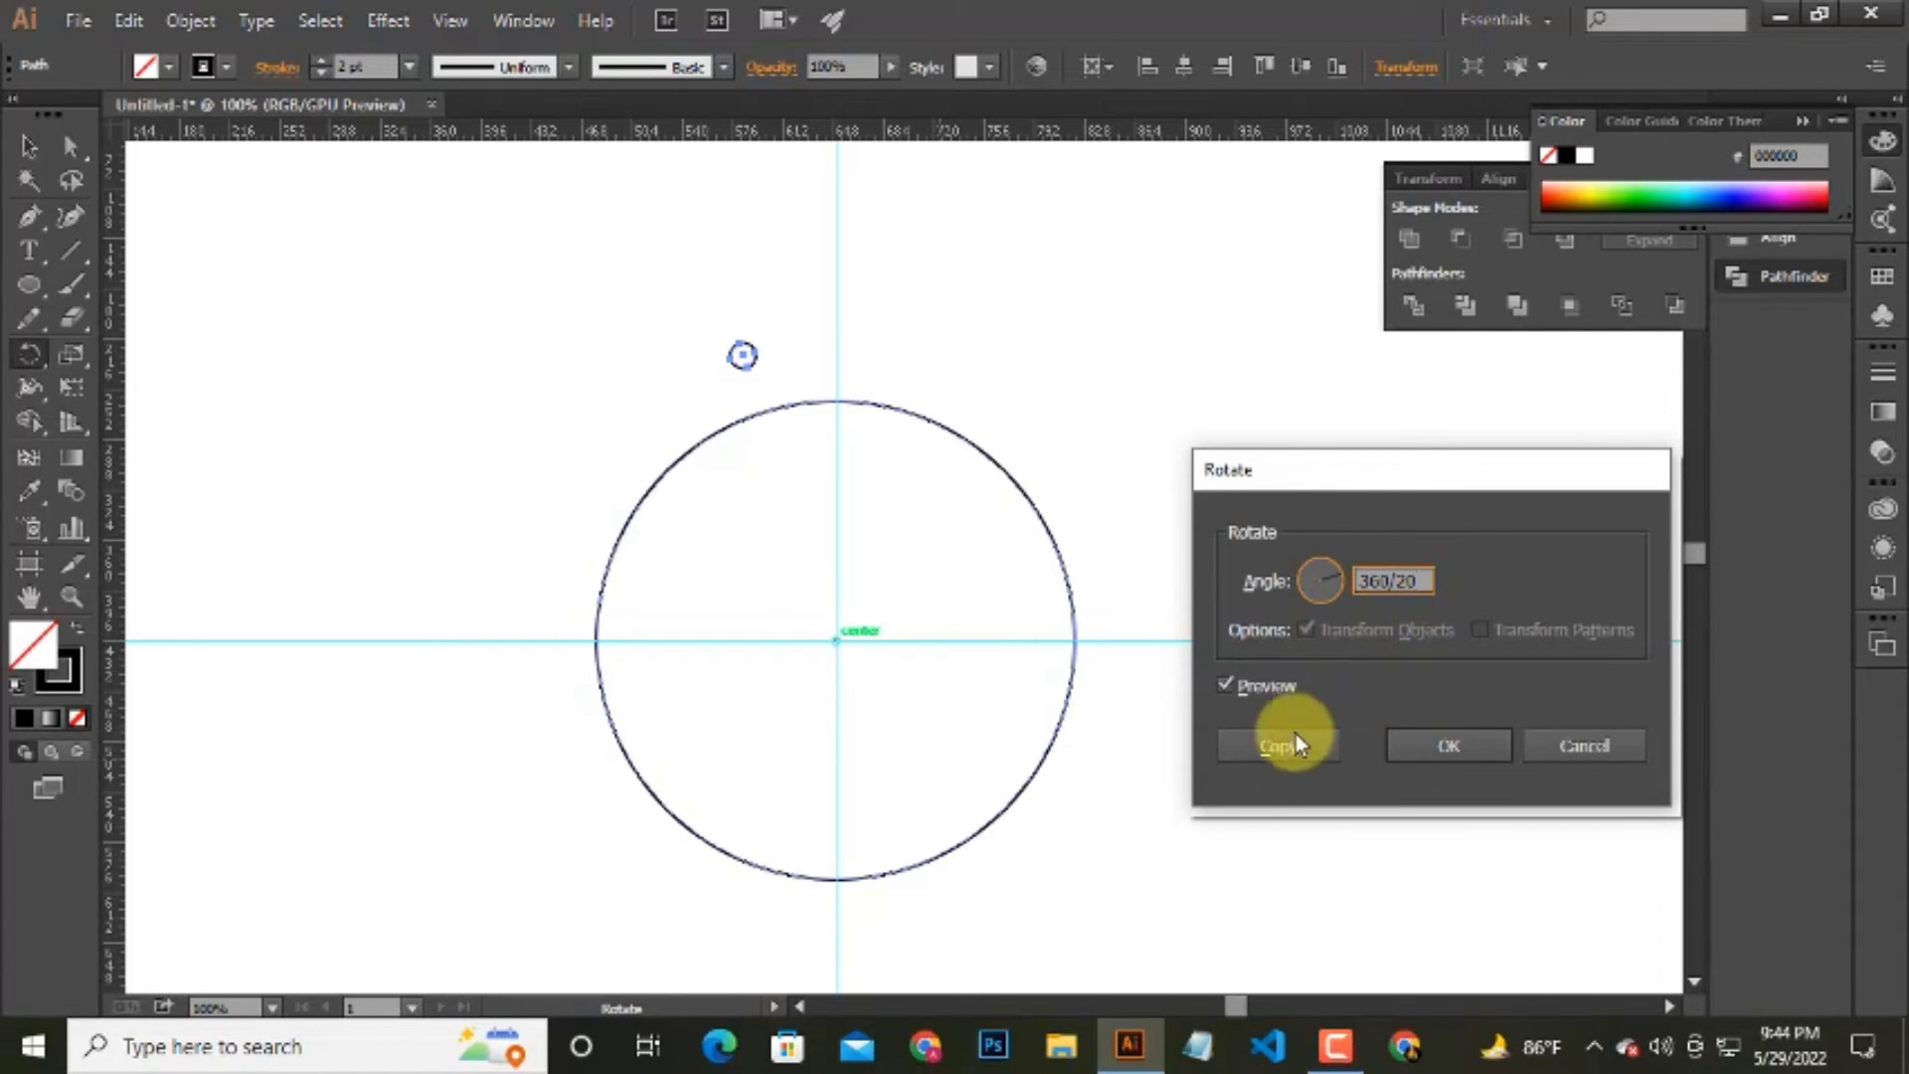
pyautogui.click(1295, 738)
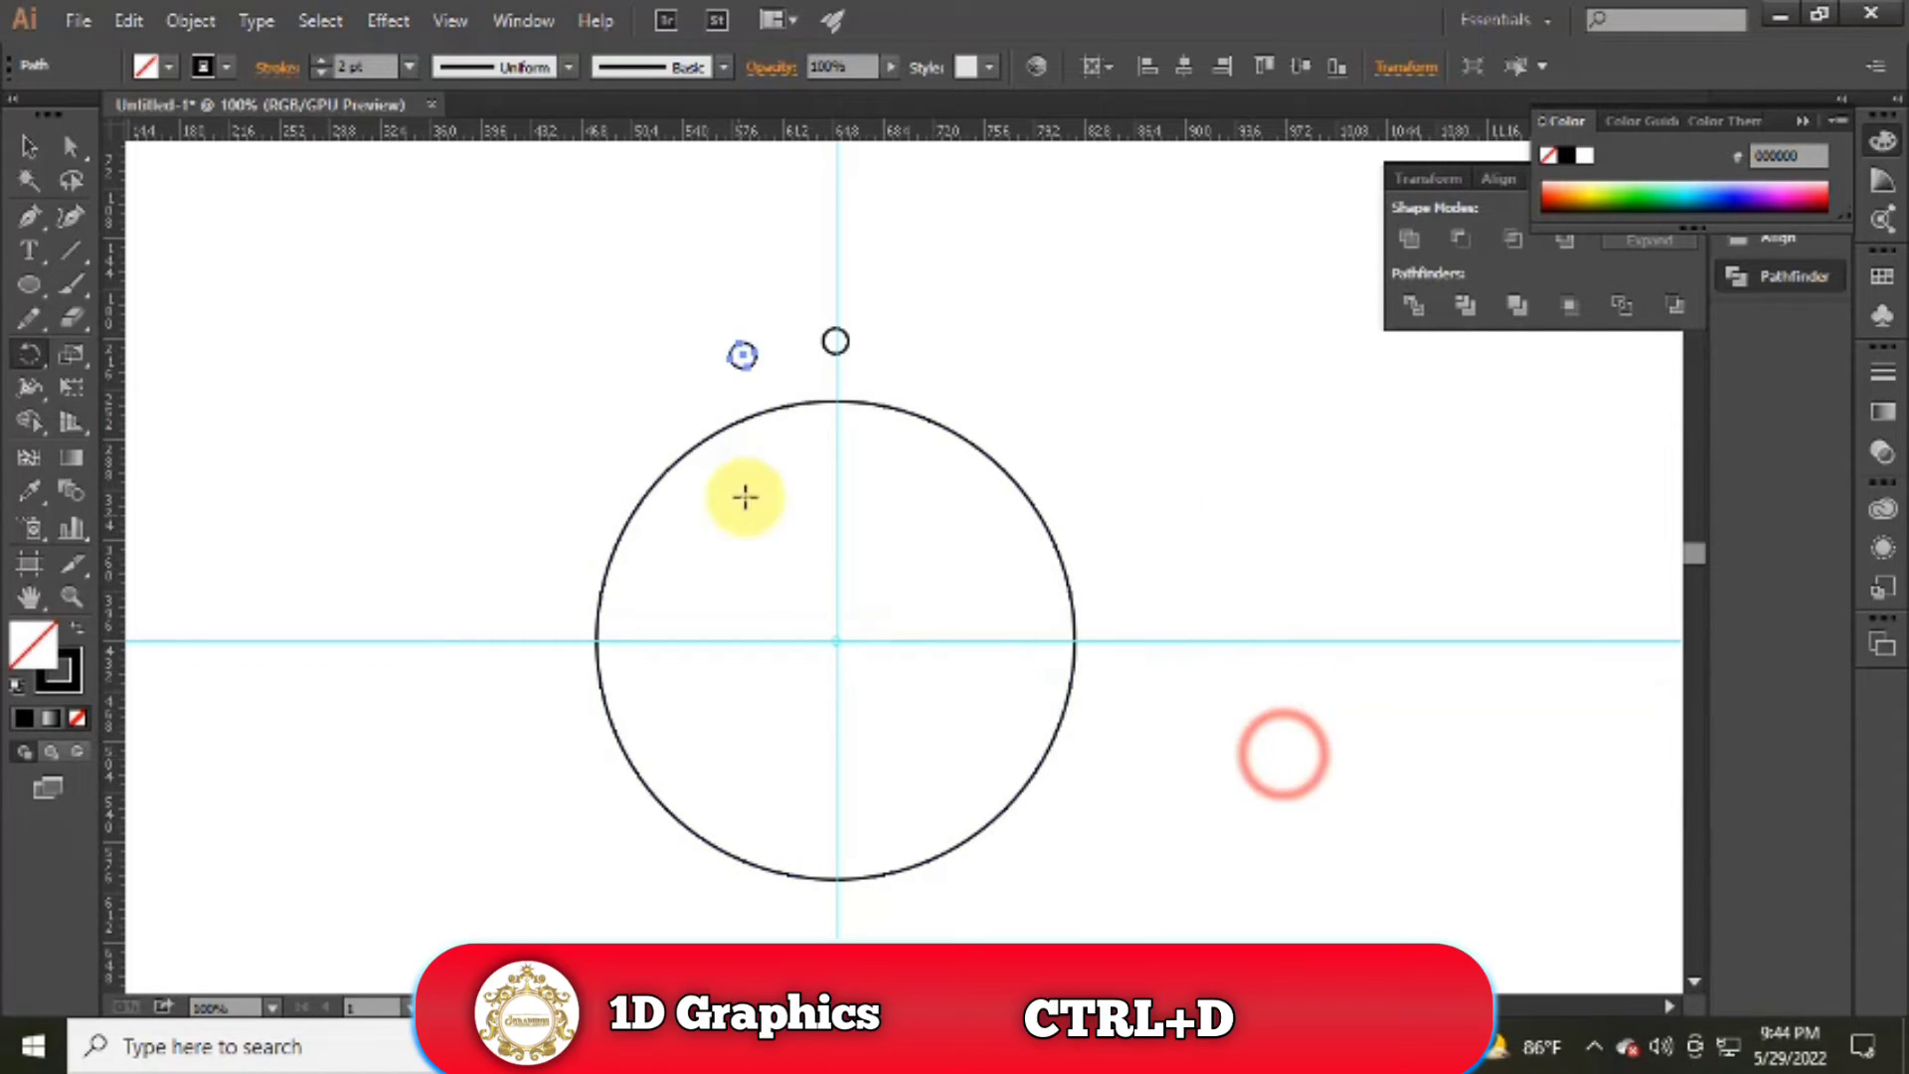
pyautogui.hotkey('ctrl', 'd')
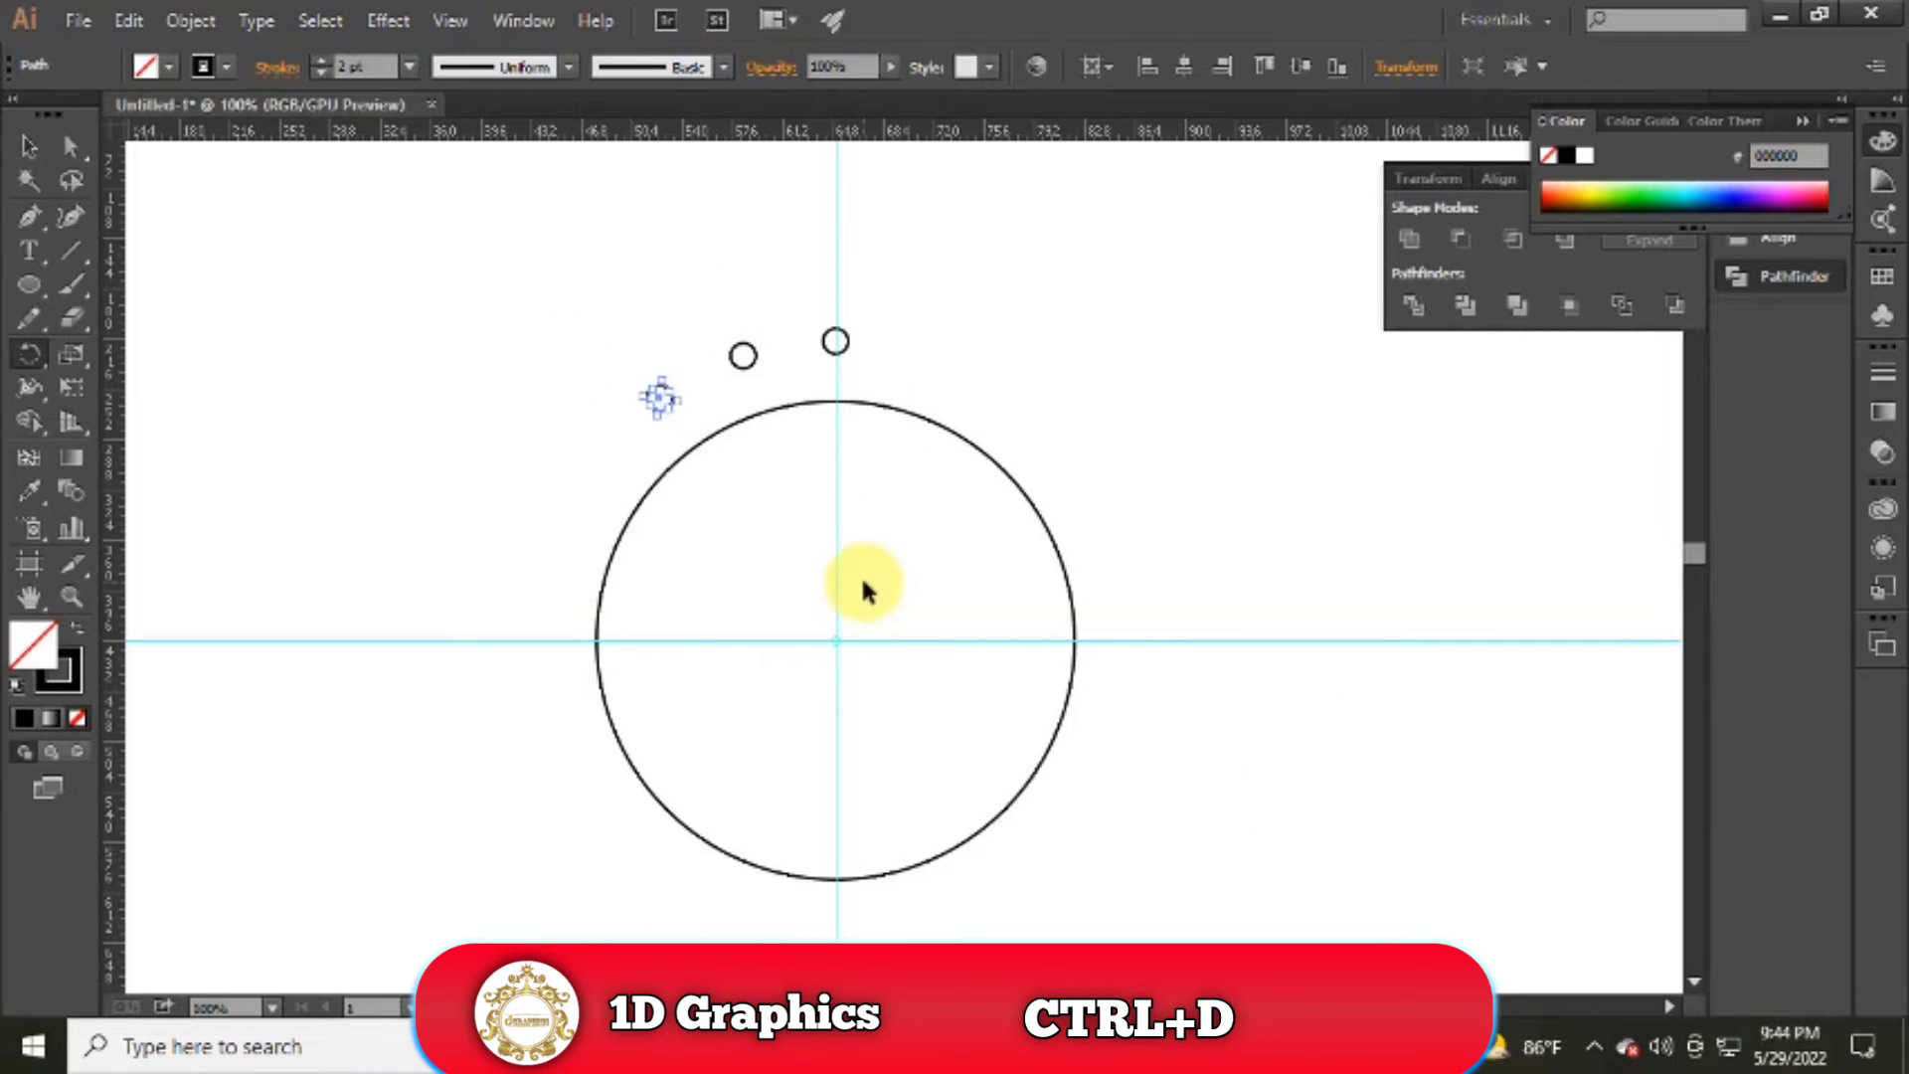
pyautogui.hotkey('ctrl', 'd')
pyautogui.hotkey('ctrl', 'd')
pyautogui.hotkey('ctrl', 'd')
pyautogui.hotkey('ctrl', 'd')
pyautogui.hotkey('ctrl', 'd')
pyautogui.hotkey('ctrl', 'd')
pyautogui.hotkey('ctrl', 'd')
pyautogui.hotkey('ctrl', 'd')
pyautogui.hotkey('ctrl', 'd')
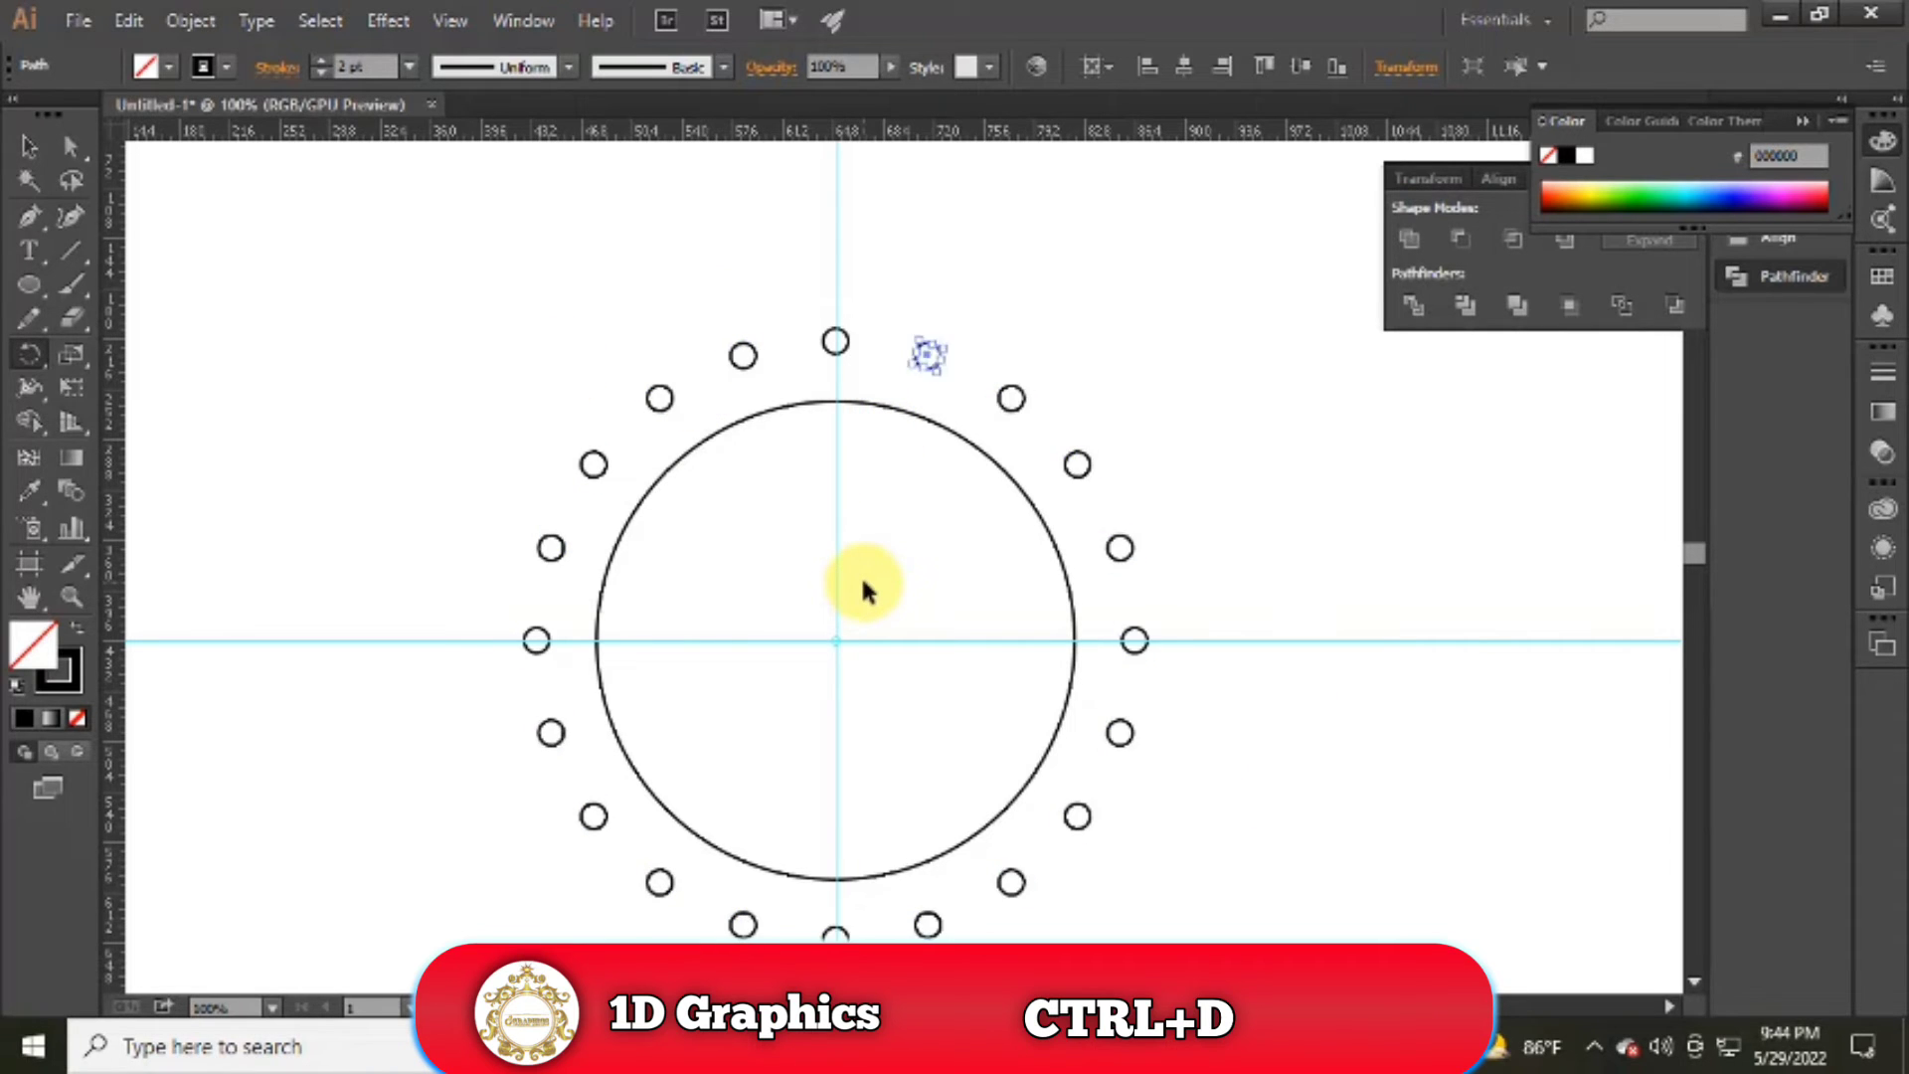
pyautogui.hotkey('ctrl', 'd')
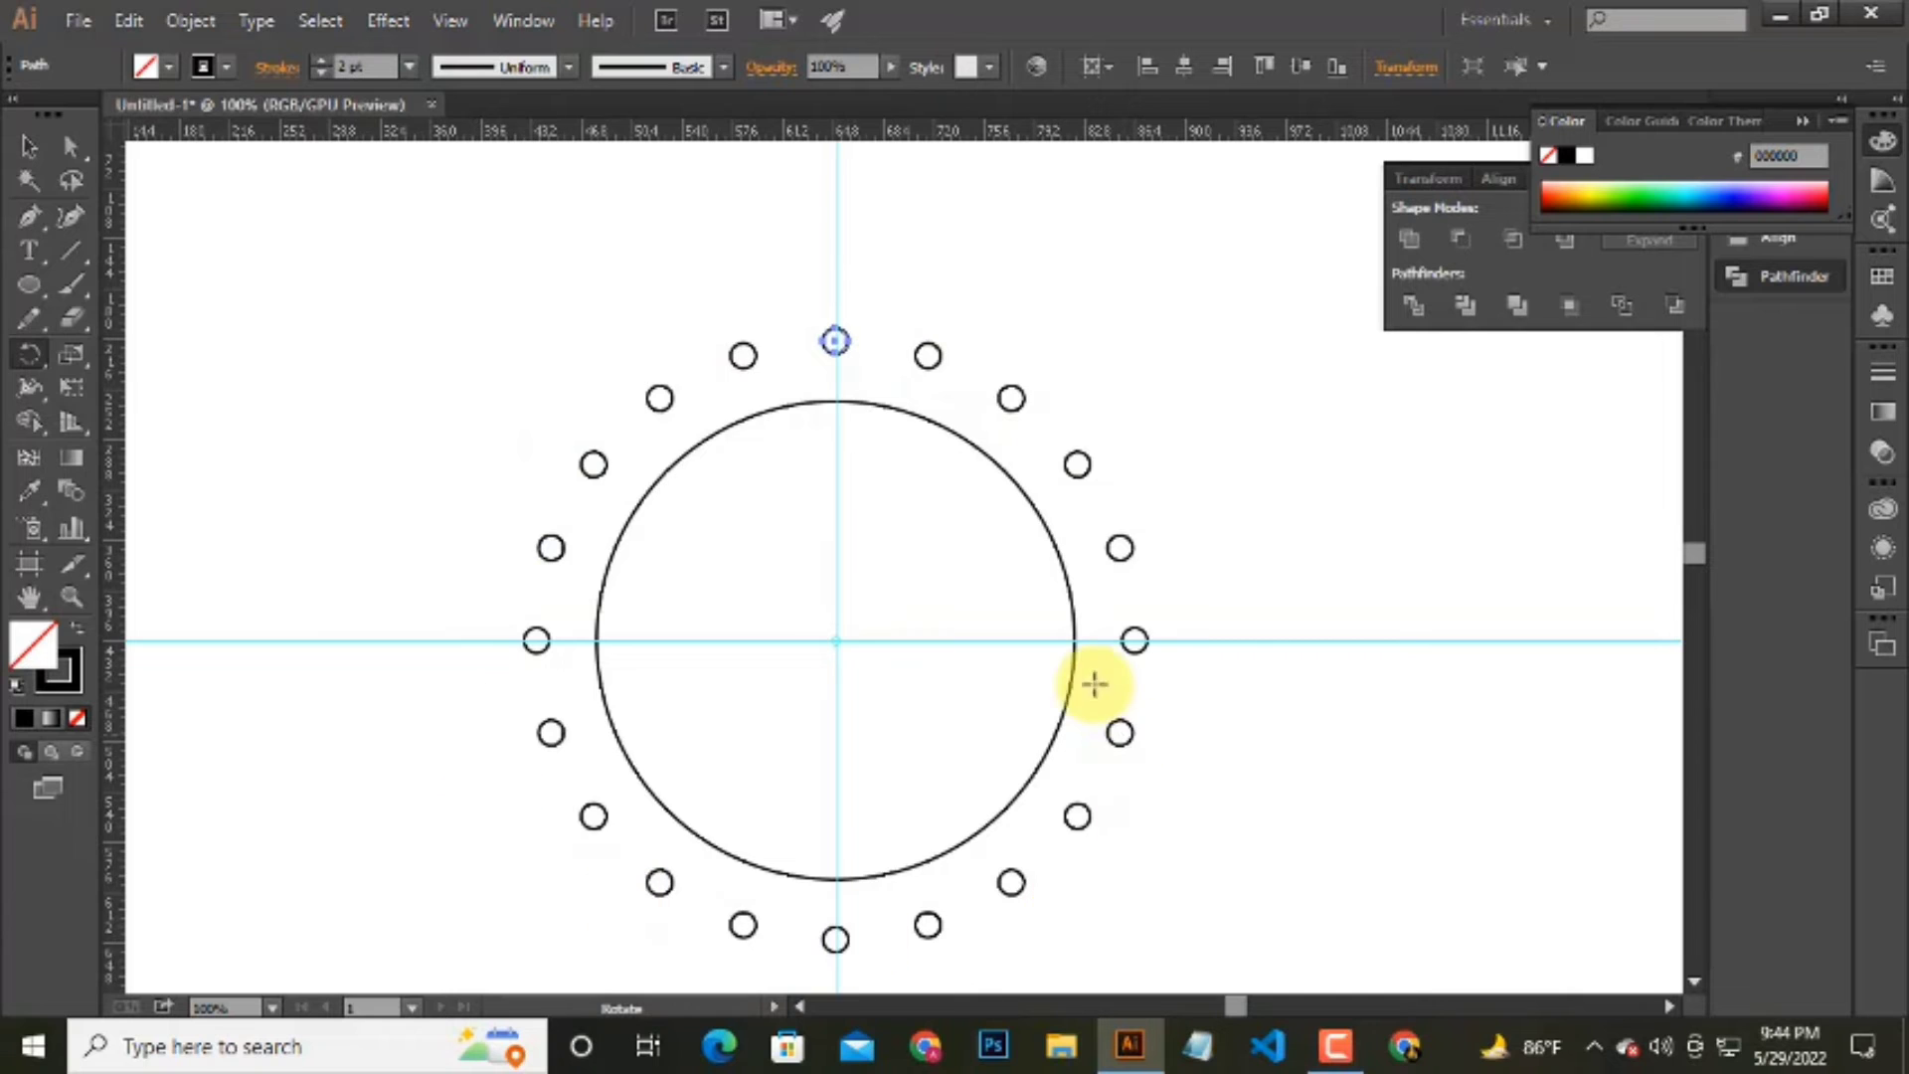
pyautogui.scroll(-3, 1044, 656)
pyautogui.scroll(1, 980, 627)
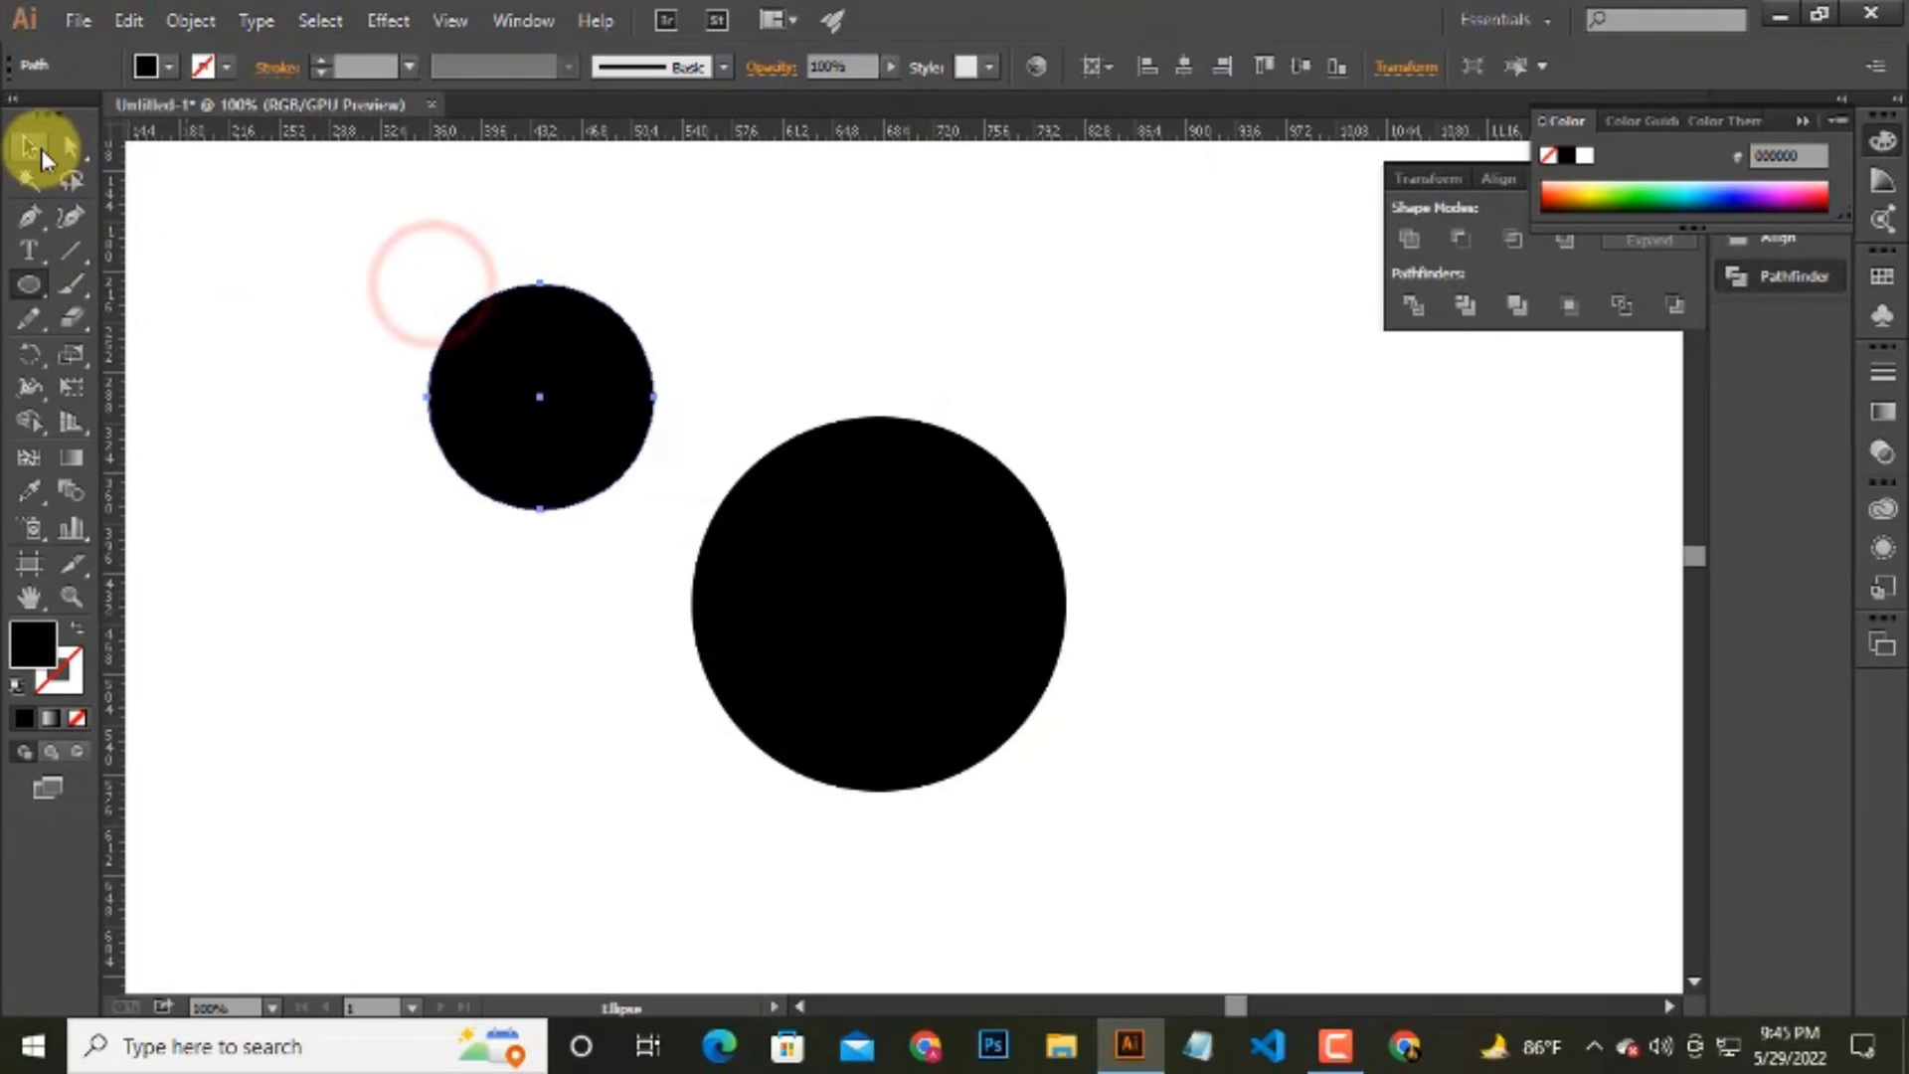
# Fill the smaller circle with a blue swatch.
pyautogui.click(30, 147)
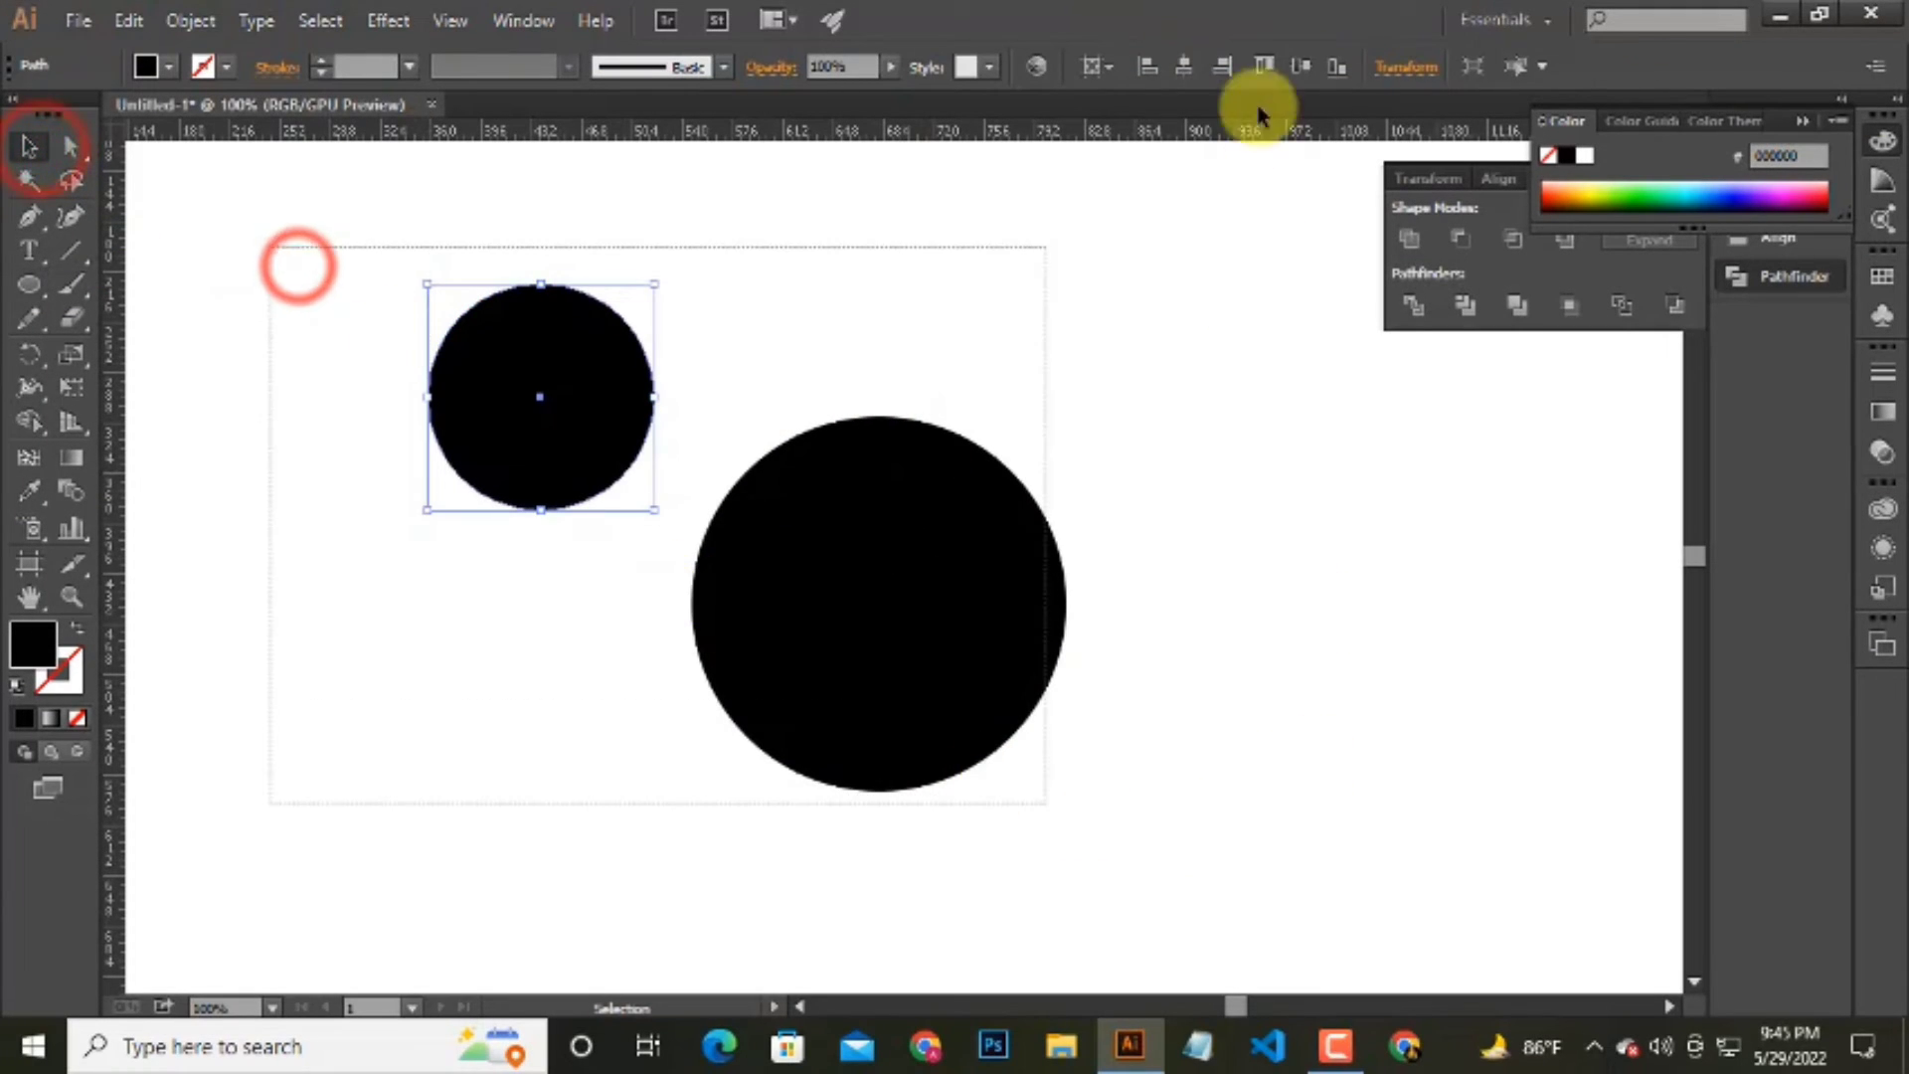
pyautogui.moveTo(295, 265); pyautogui.dragTo(1043, 795)
pyautogui.click(1252, 416)
pyautogui.click(593, 449)
pyautogui.click(178, 70)
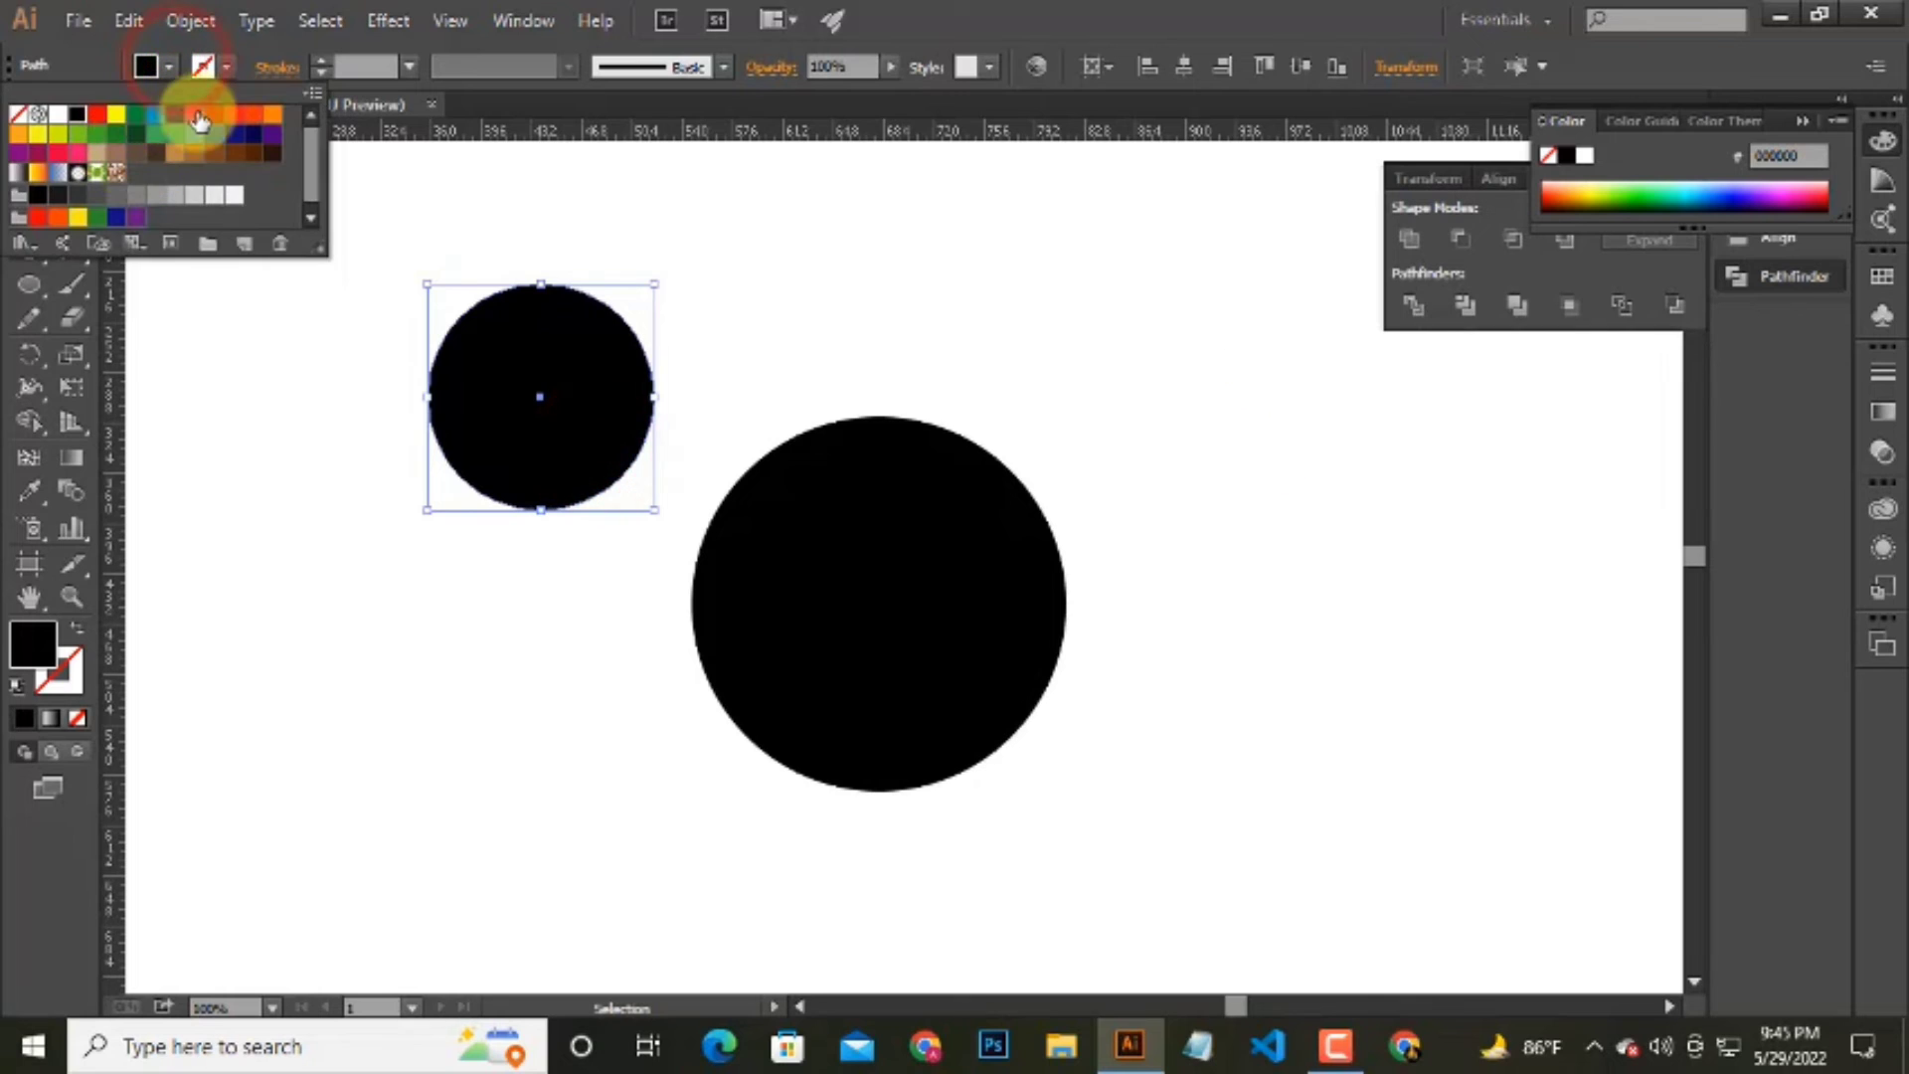
pyautogui.click(159, 119)
pyautogui.click(562, 241)
# Centre the two circles horizontally and vertically on each other, then select both.
pyautogui.hotkey('ctrl', 'a')
pyautogui.click(1183, 66)
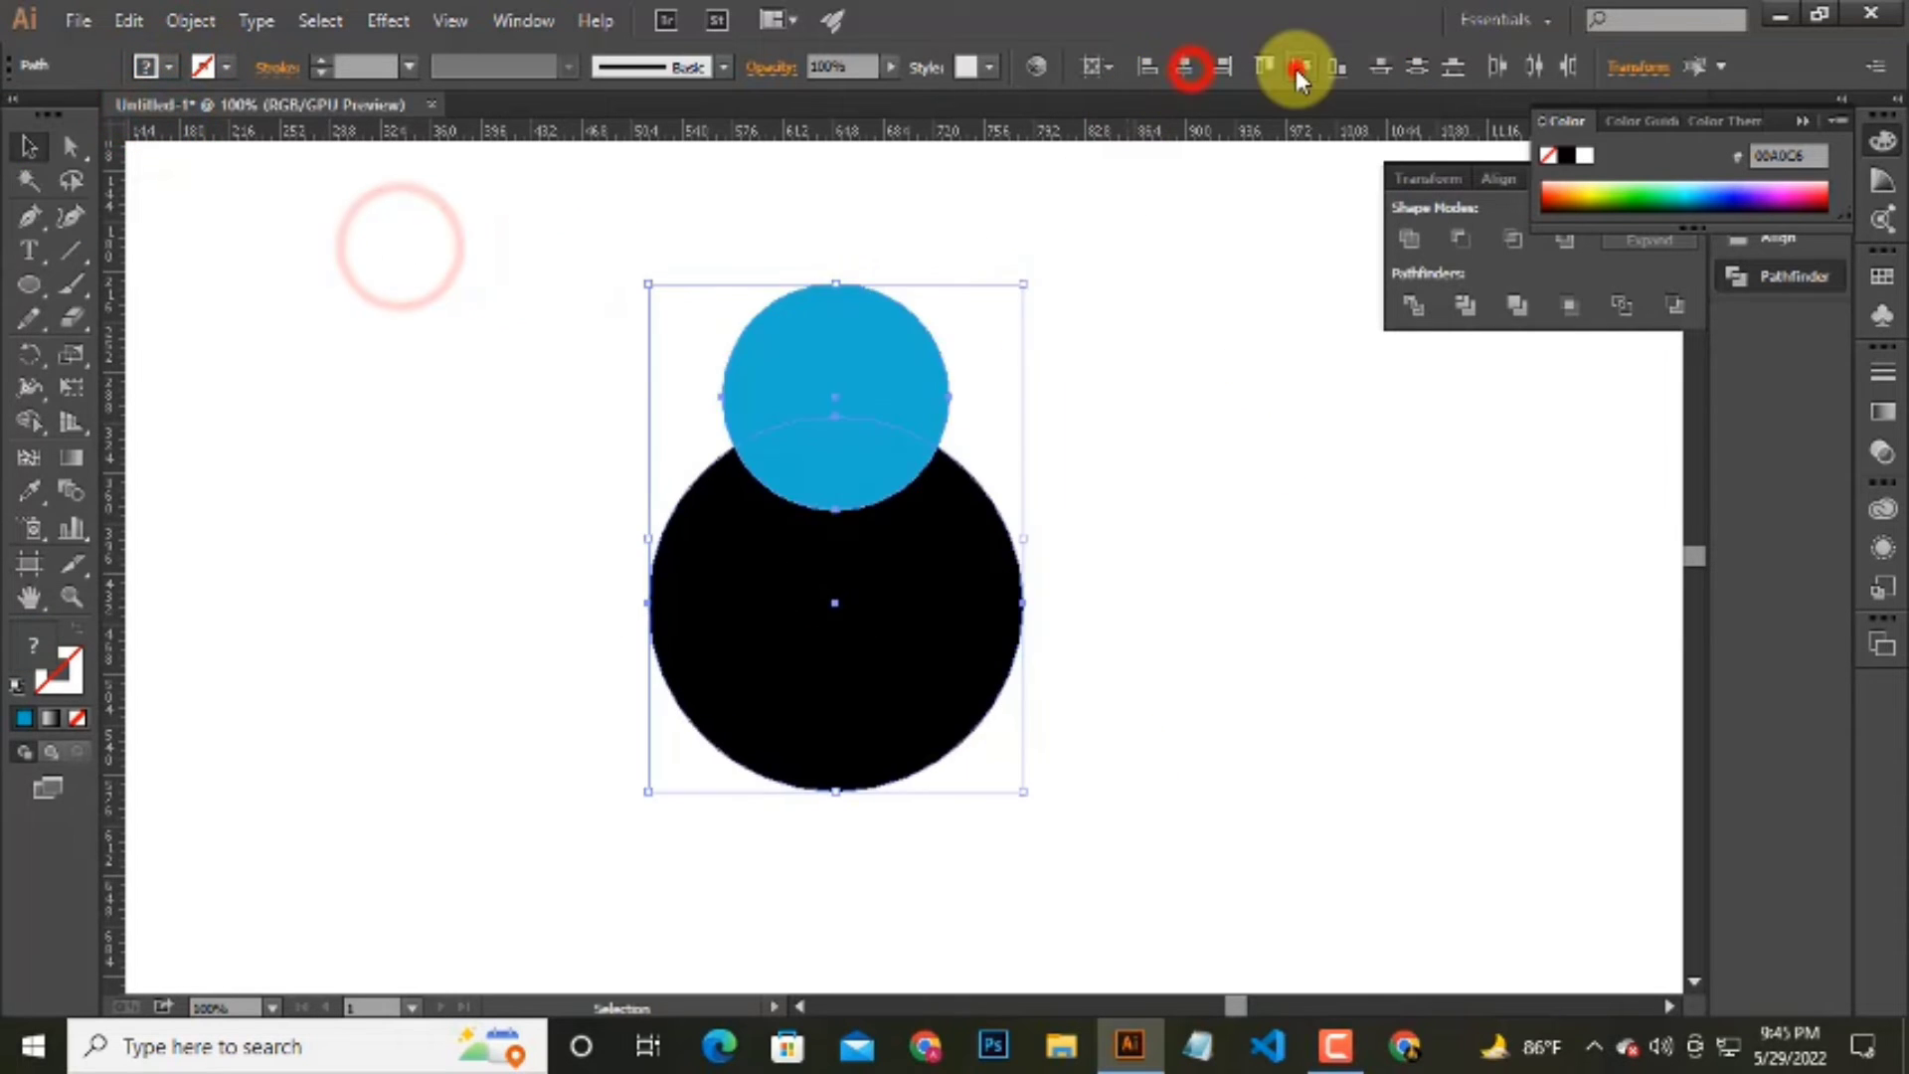
pyautogui.click(1301, 67)
pyautogui.click(1193, 285)
pyautogui.scroll(-1, 736, 477)
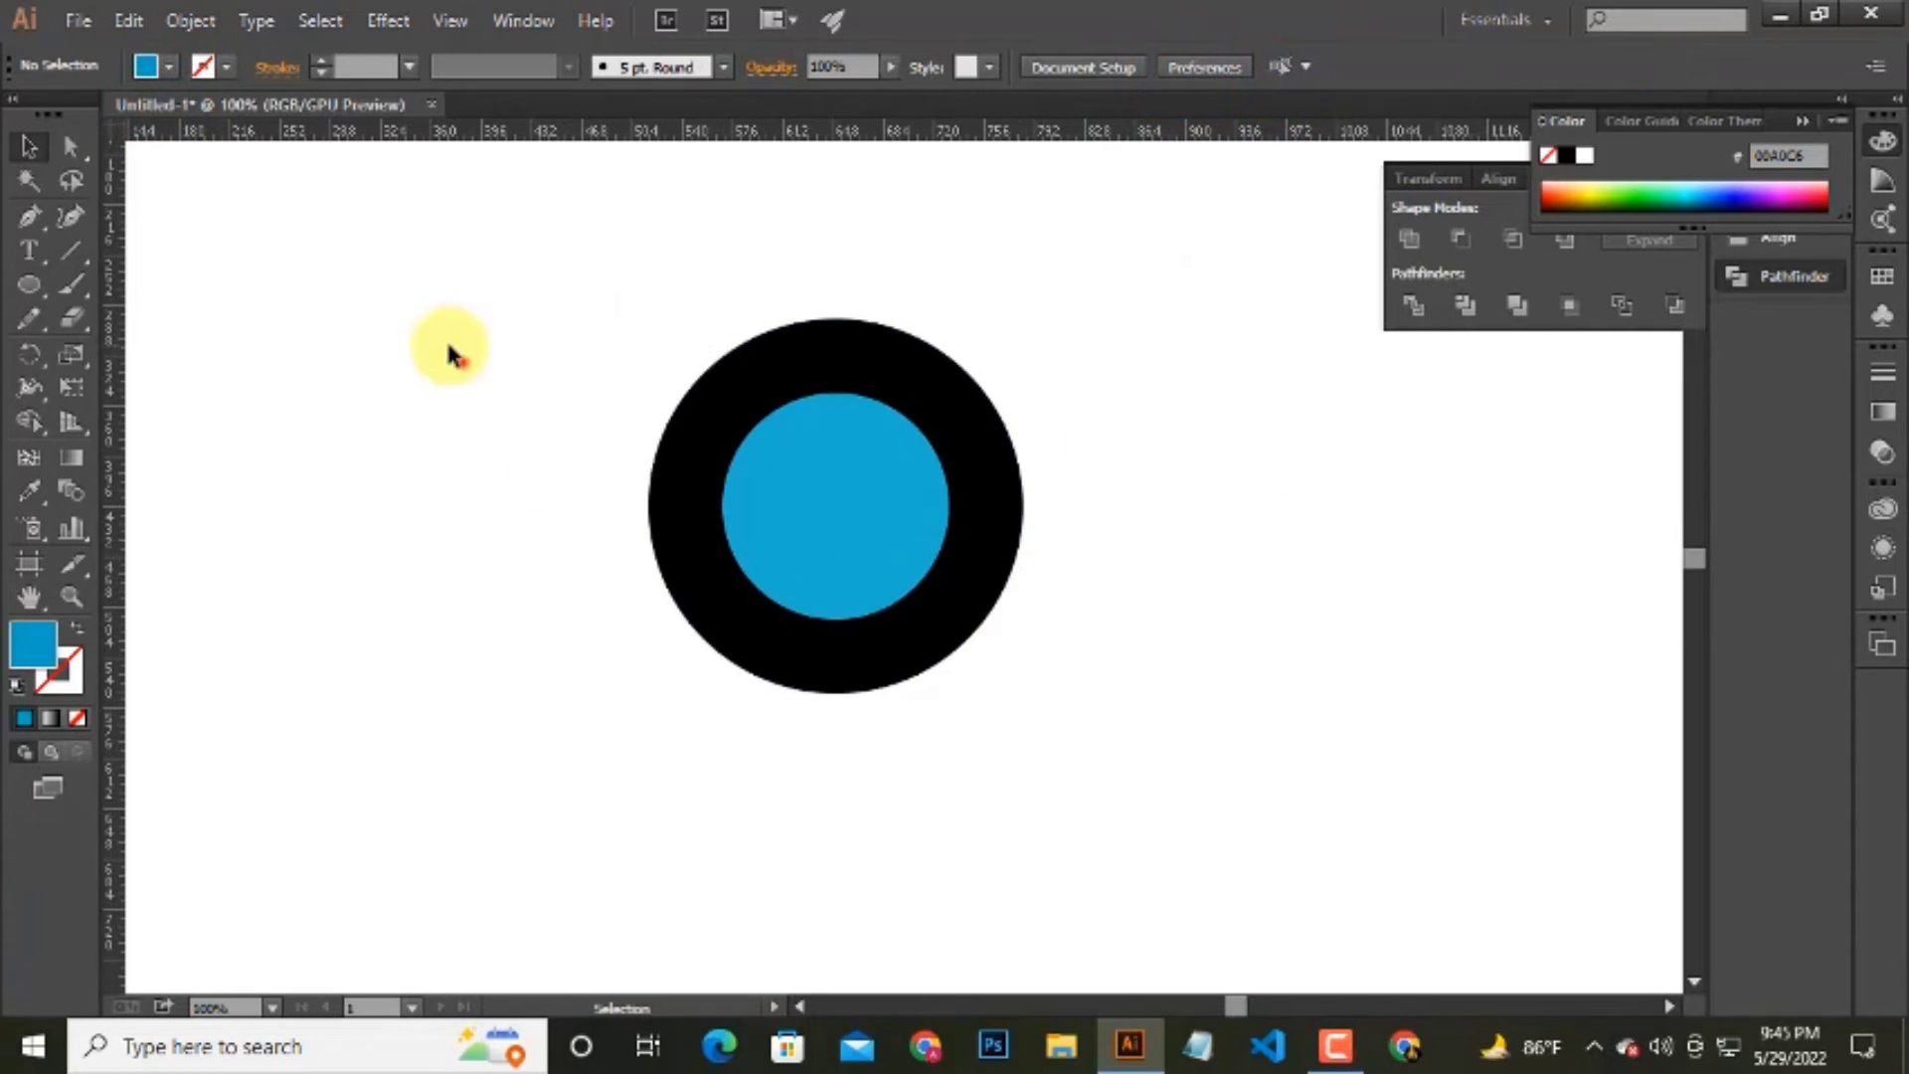
pyautogui.moveTo(462, 362); pyautogui.dragTo(1367, 706)
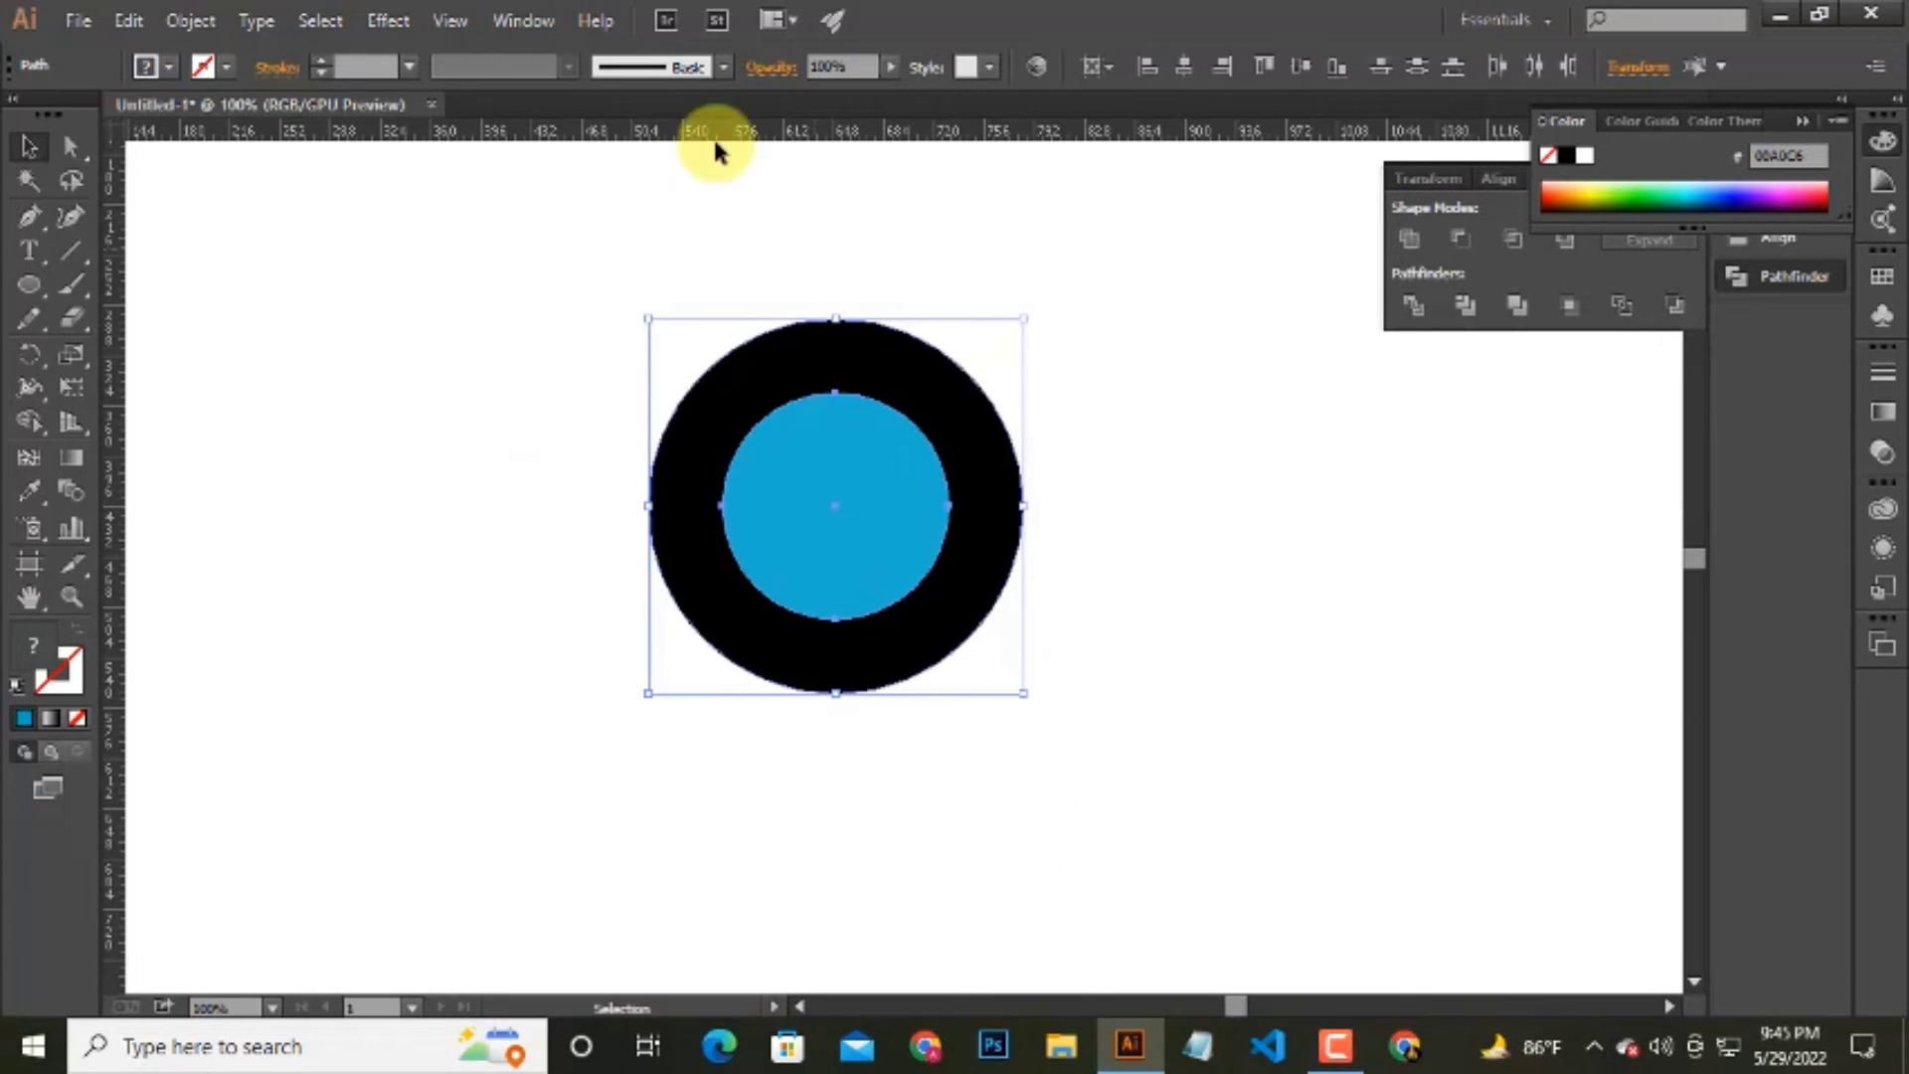
pyautogui.click(509, 20)
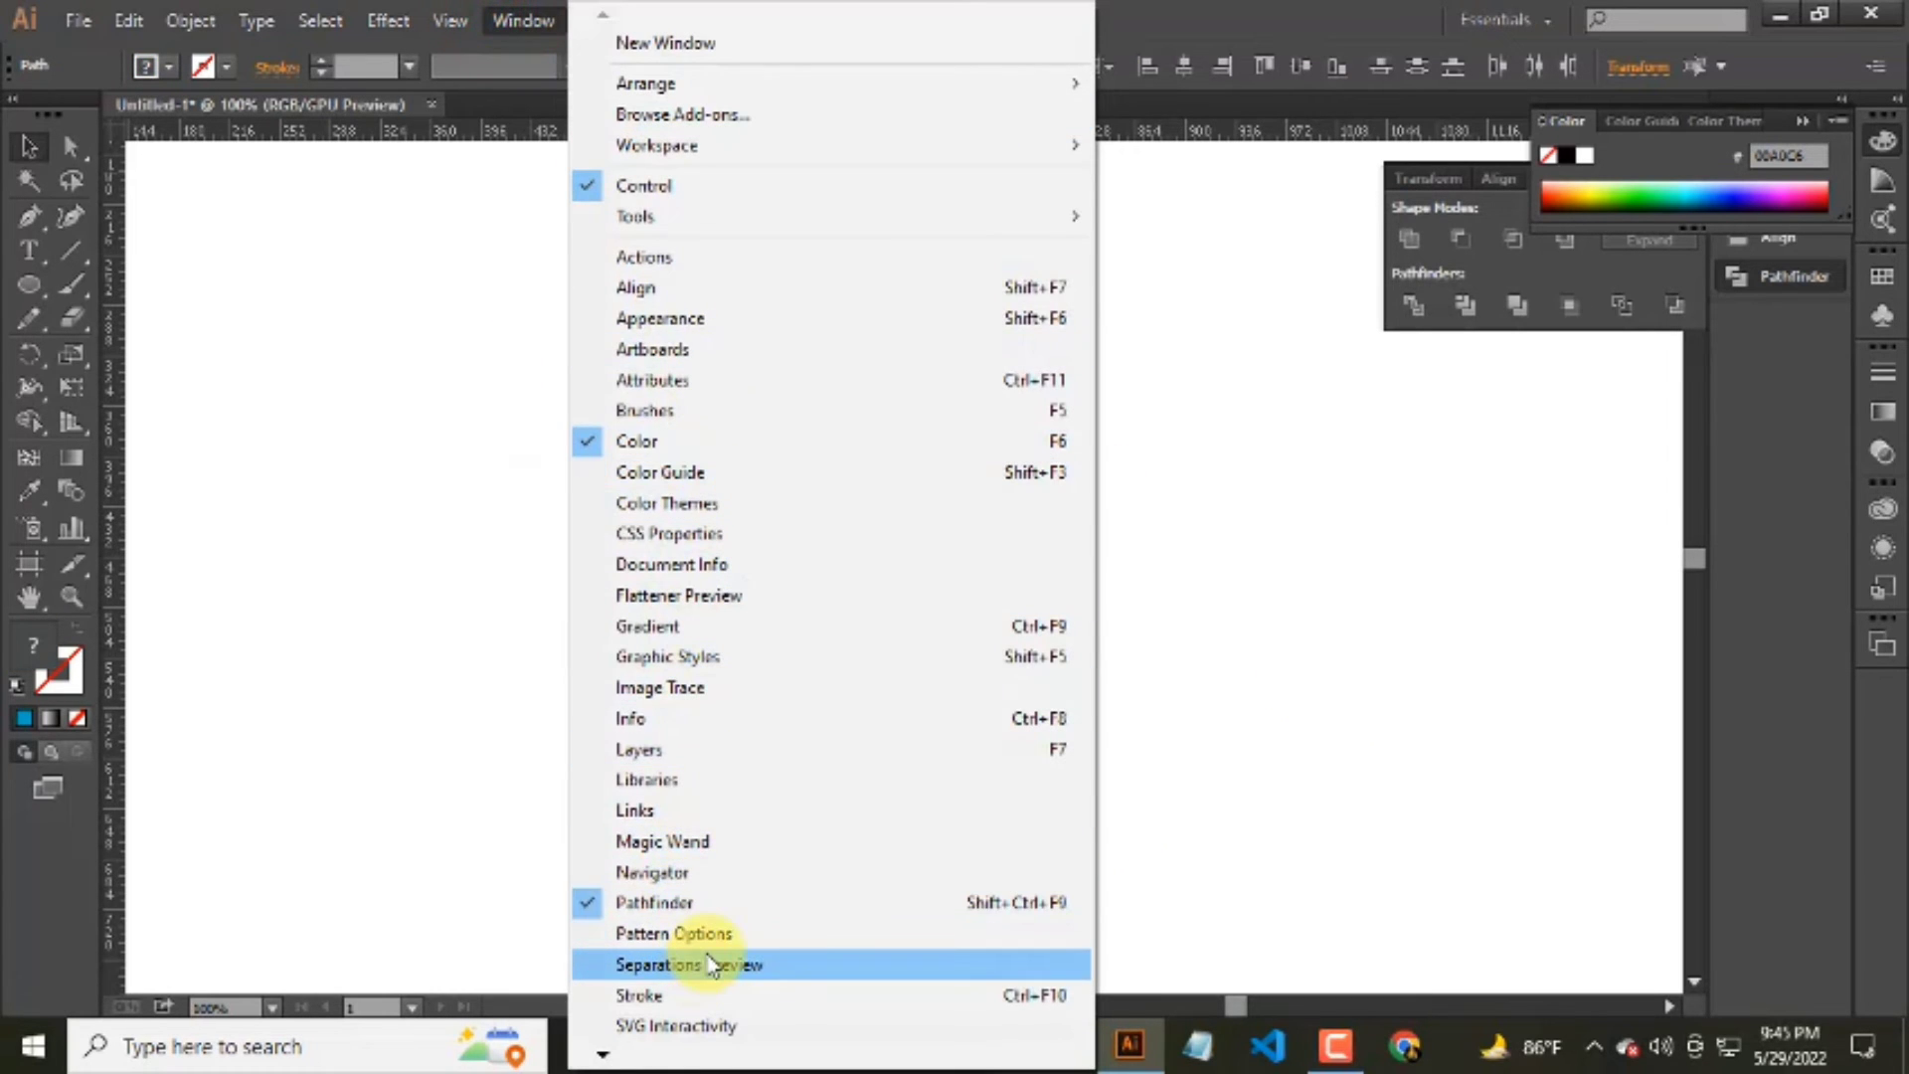
# Subtract the blue circle from the black one with Minus Front as an editable compound shape.
pyautogui.click(696, 902)
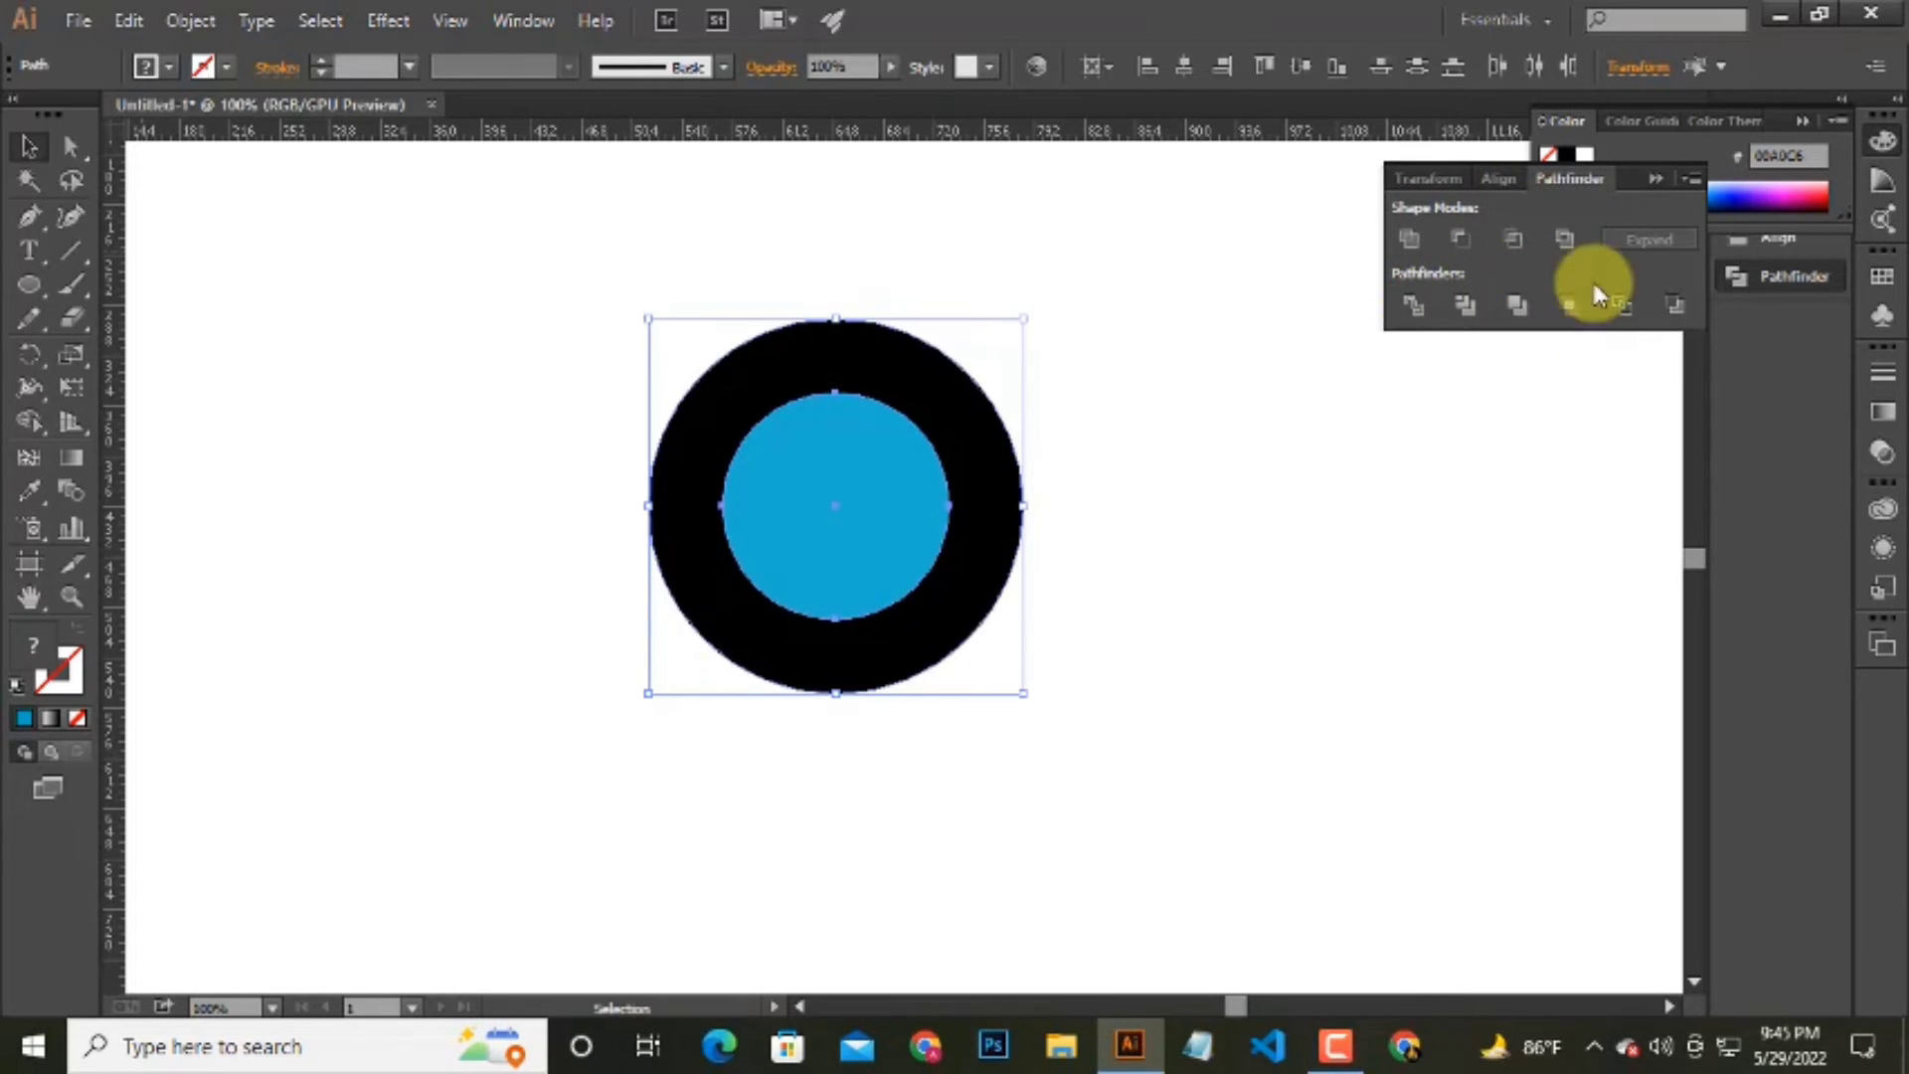
pyautogui.click(1459, 239)
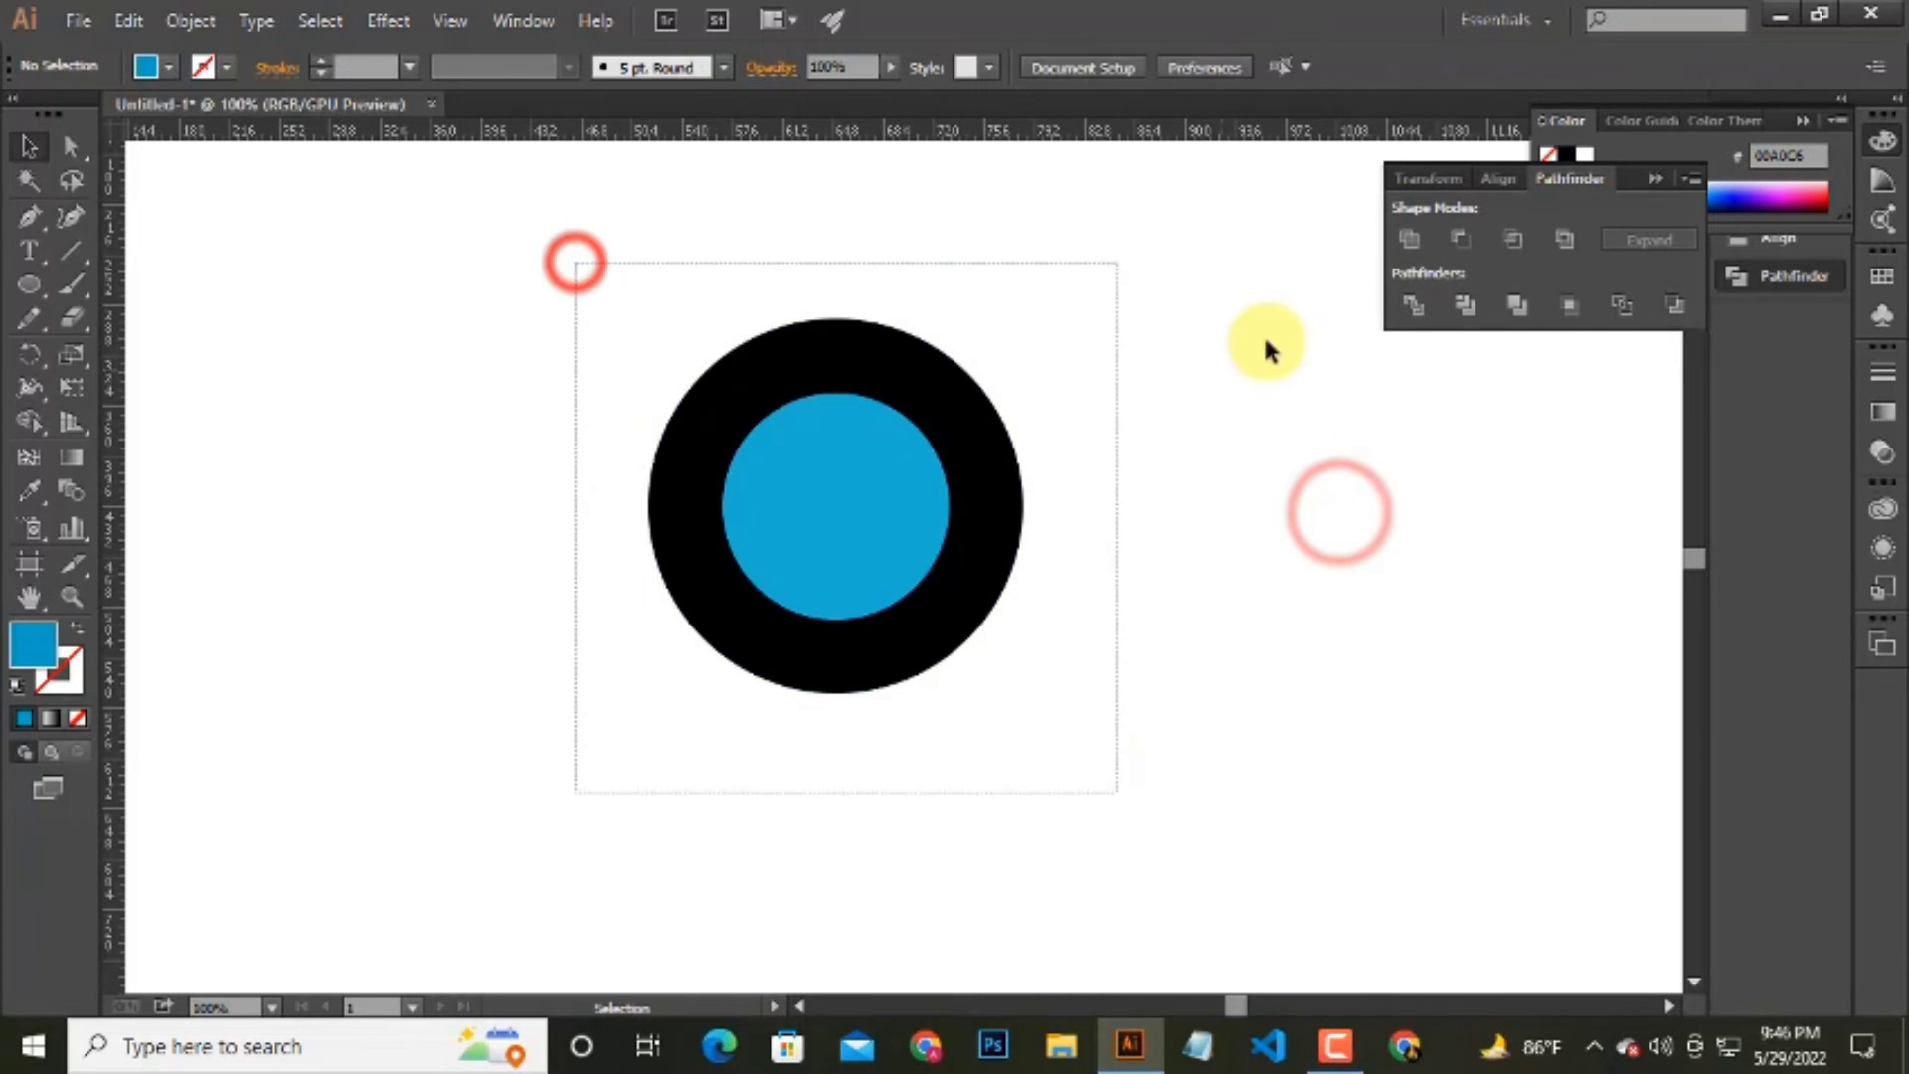
pyautogui.hotkey('ctrl', 'z')
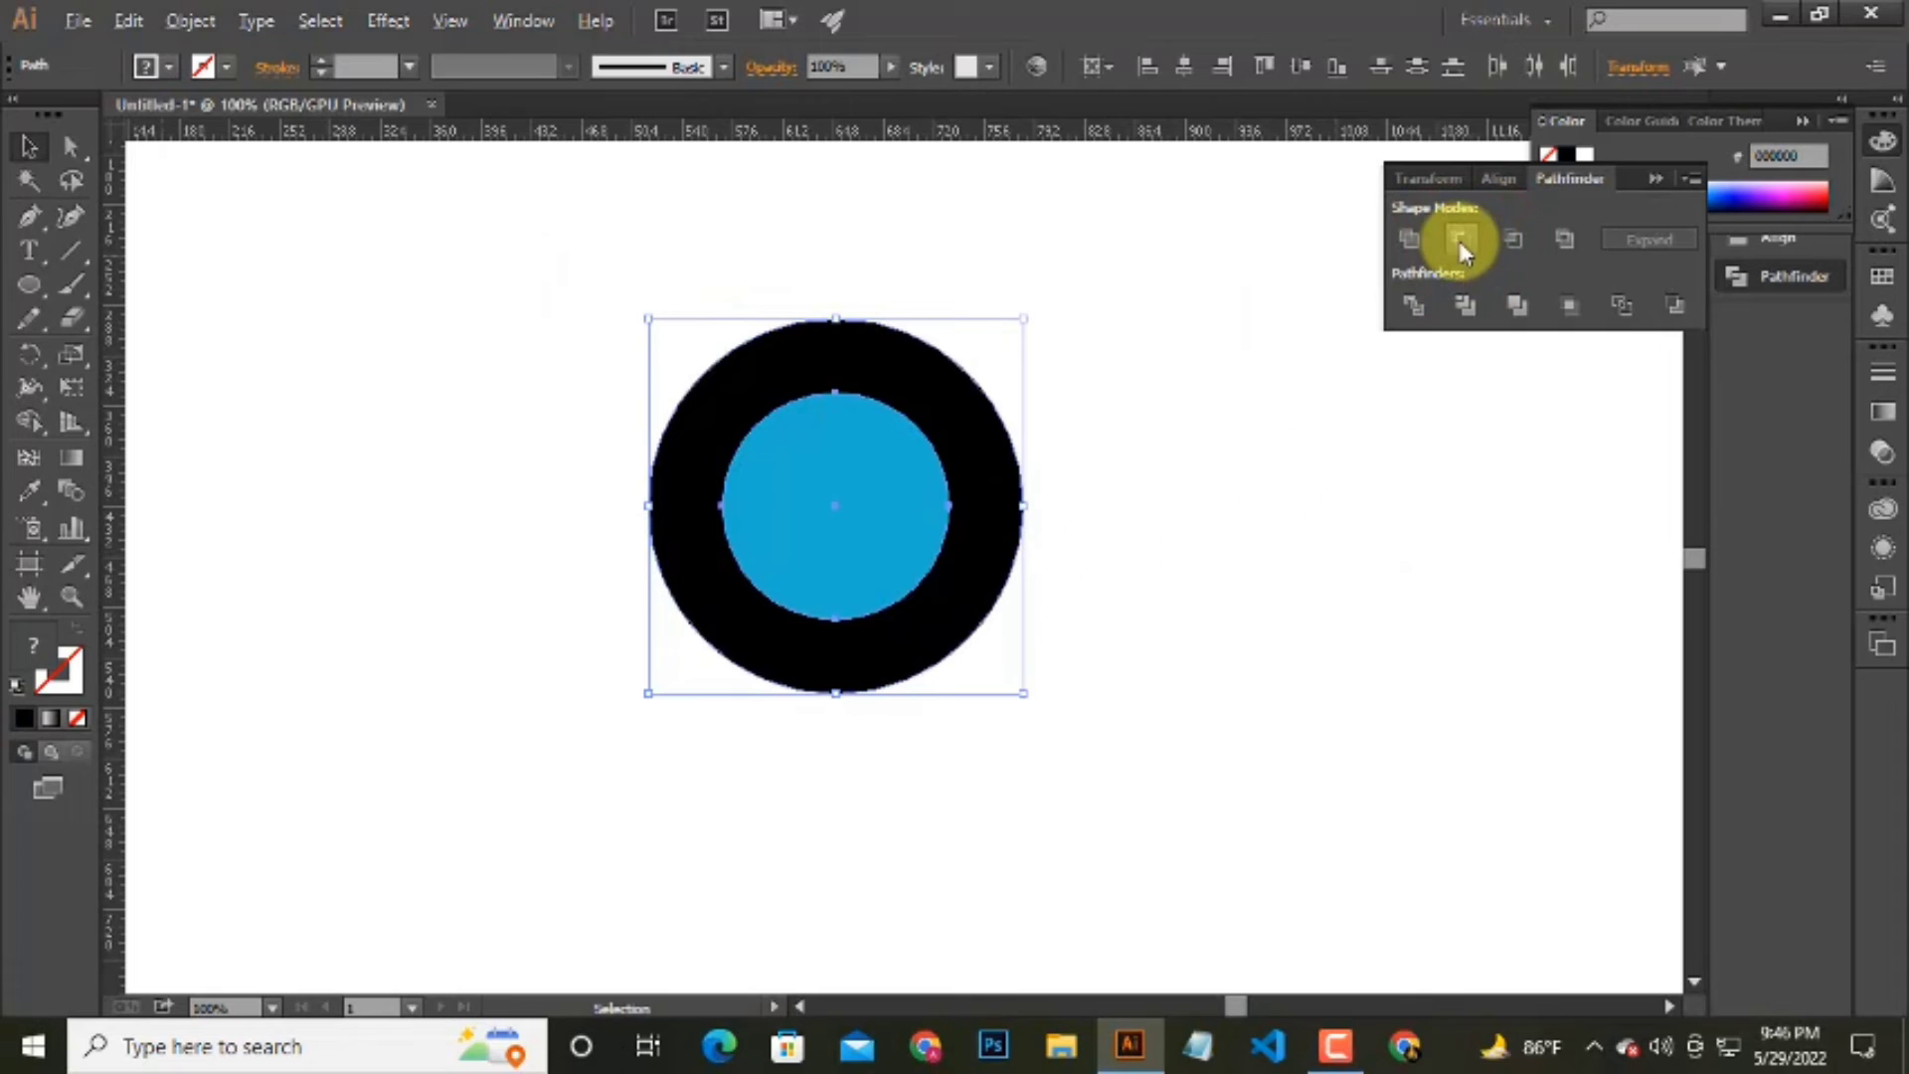
pyautogui.keyDown('alt'); pyautogui.click(1460, 240); pyautogui.keyUp('alt')
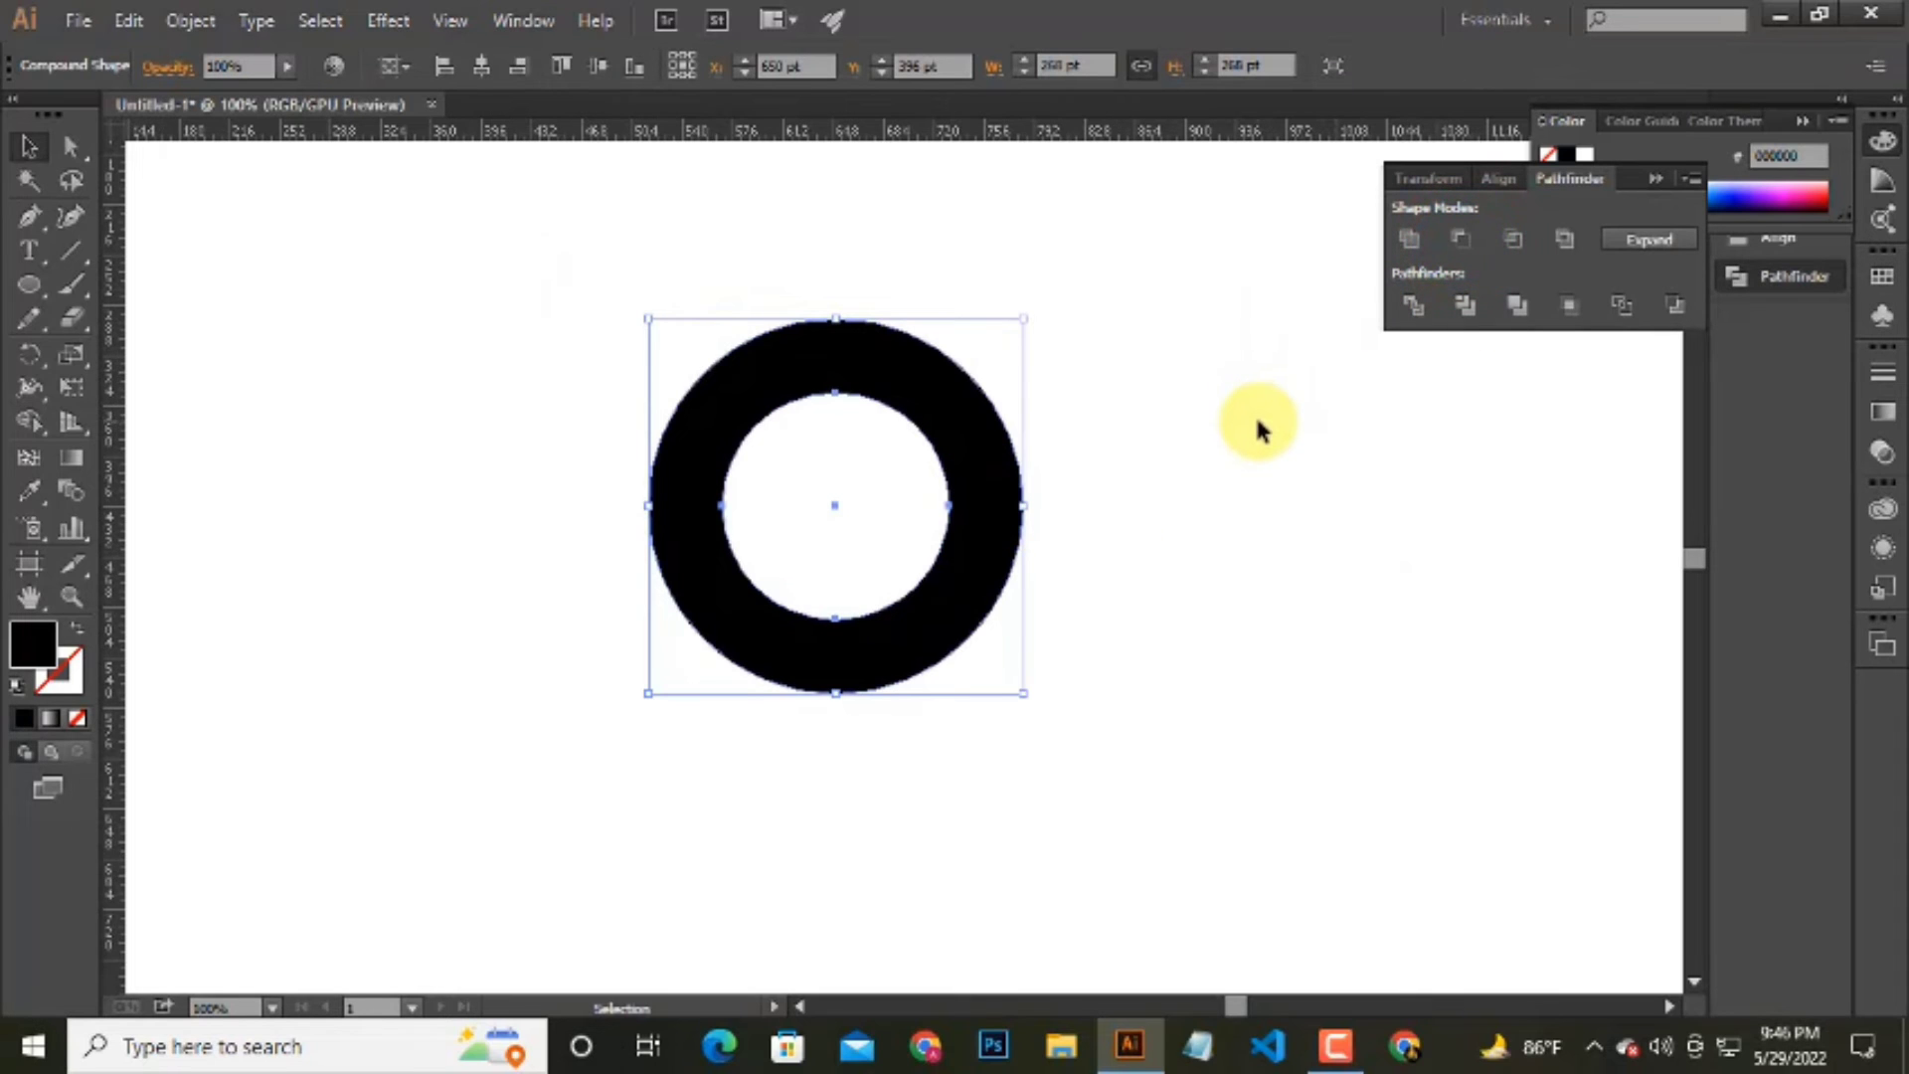
# Expand the Compound Shape in the Layers panel and target the outer circle's path.
pyautogui.click(1805, 121)
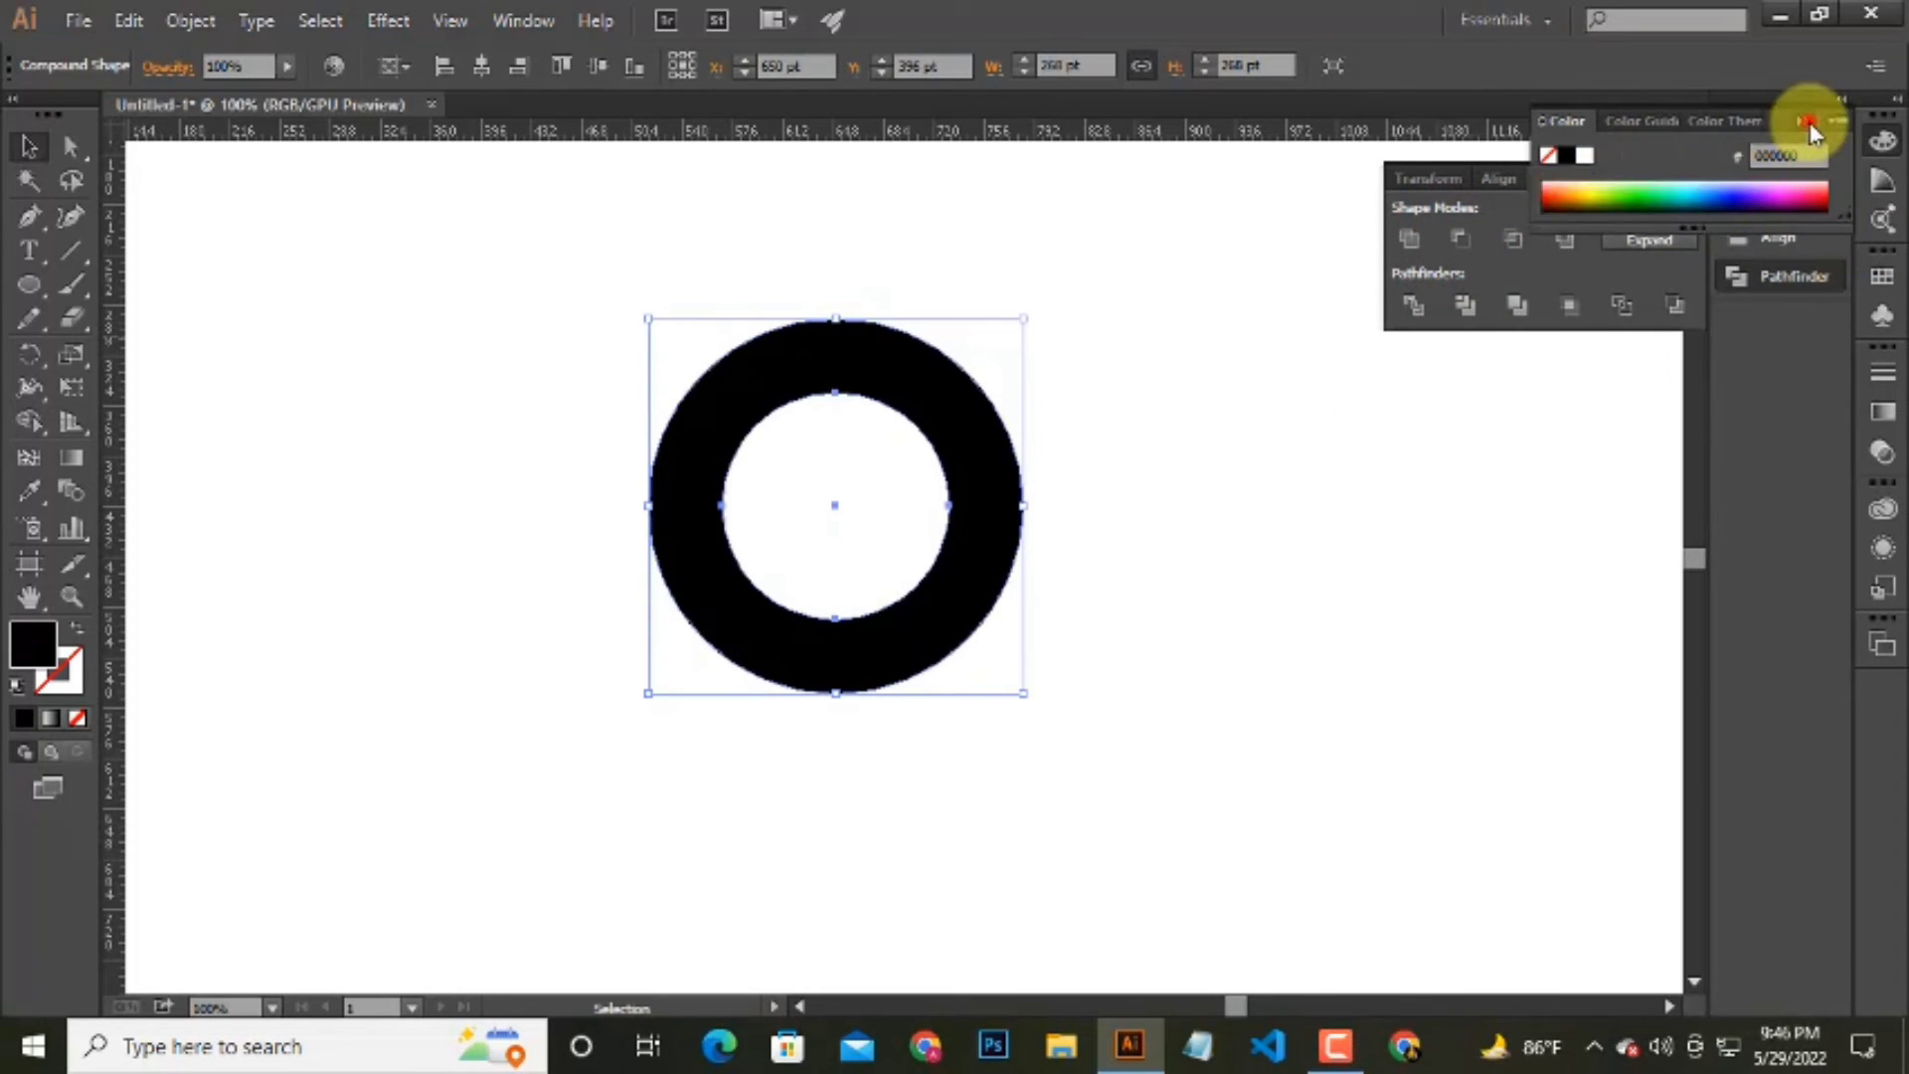
pyautogui.click(1481, 187)
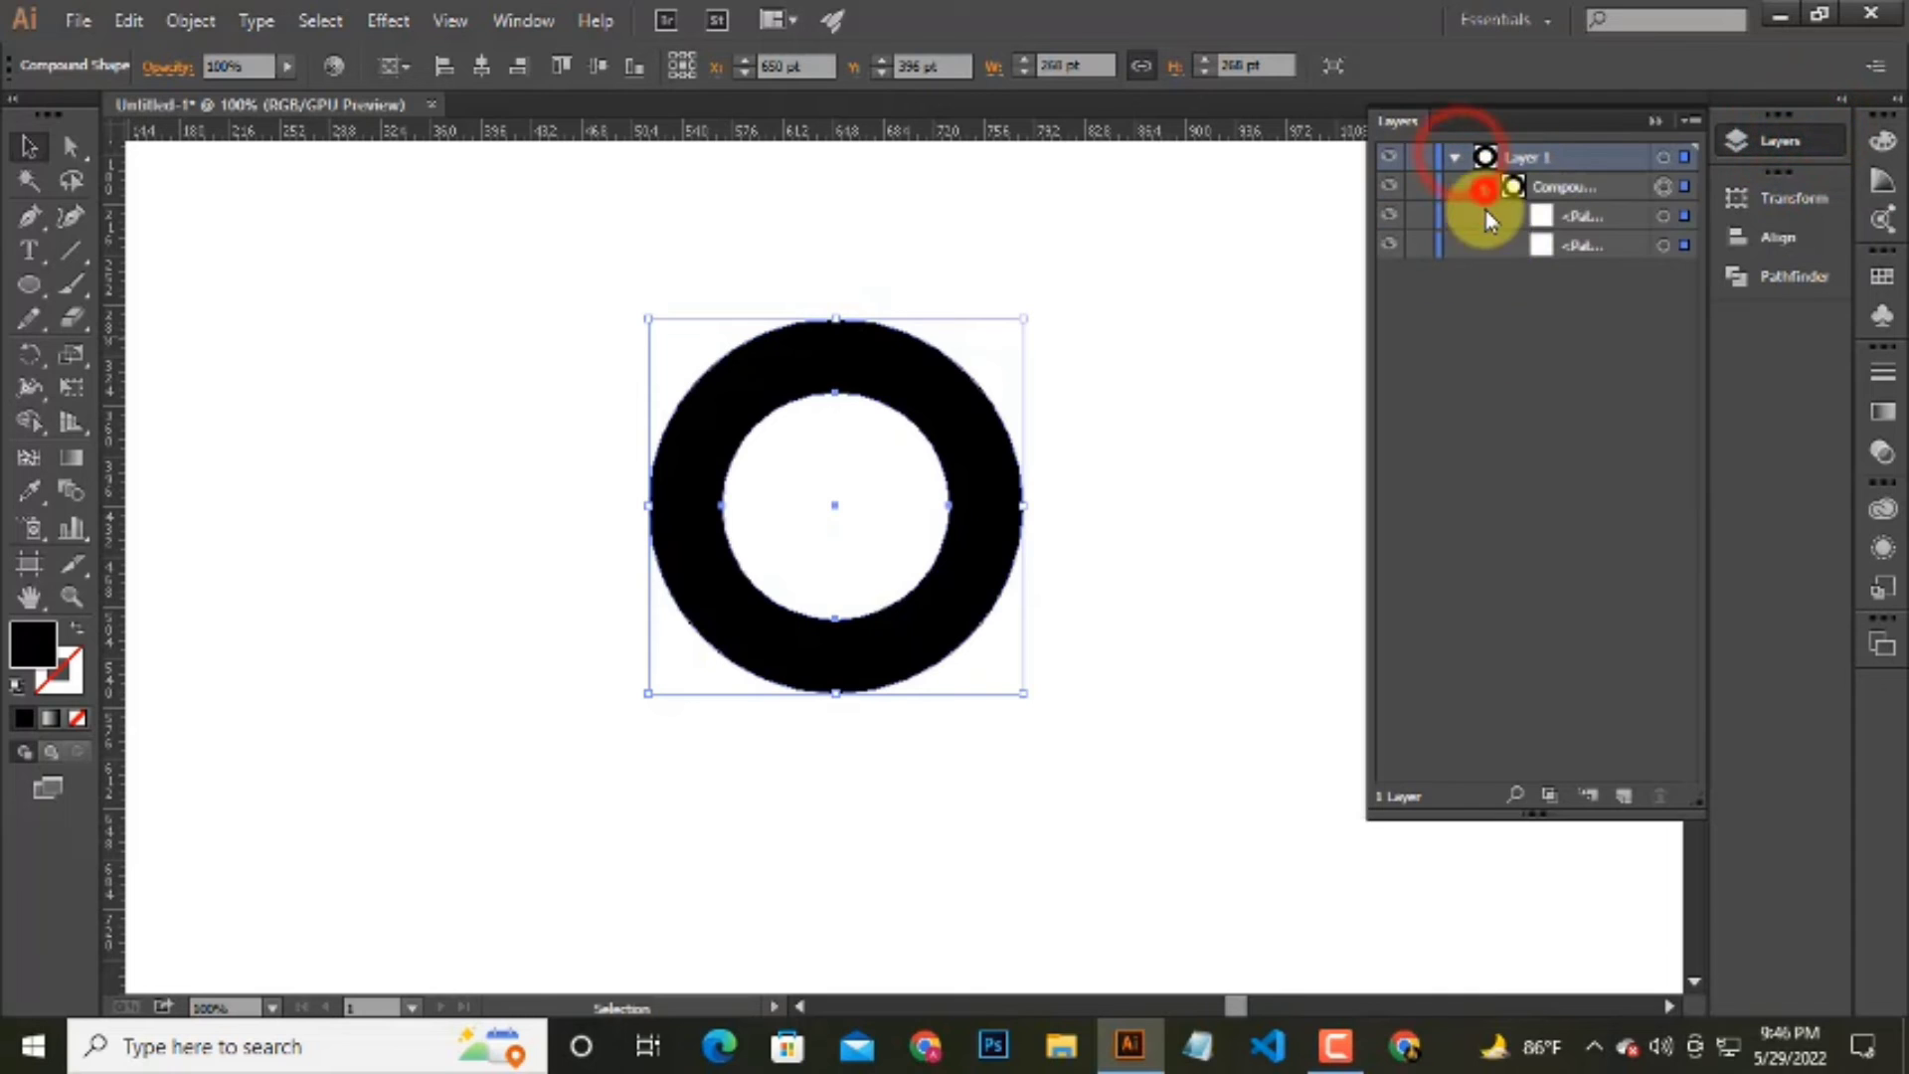
pyautogui.click(1231, 580)
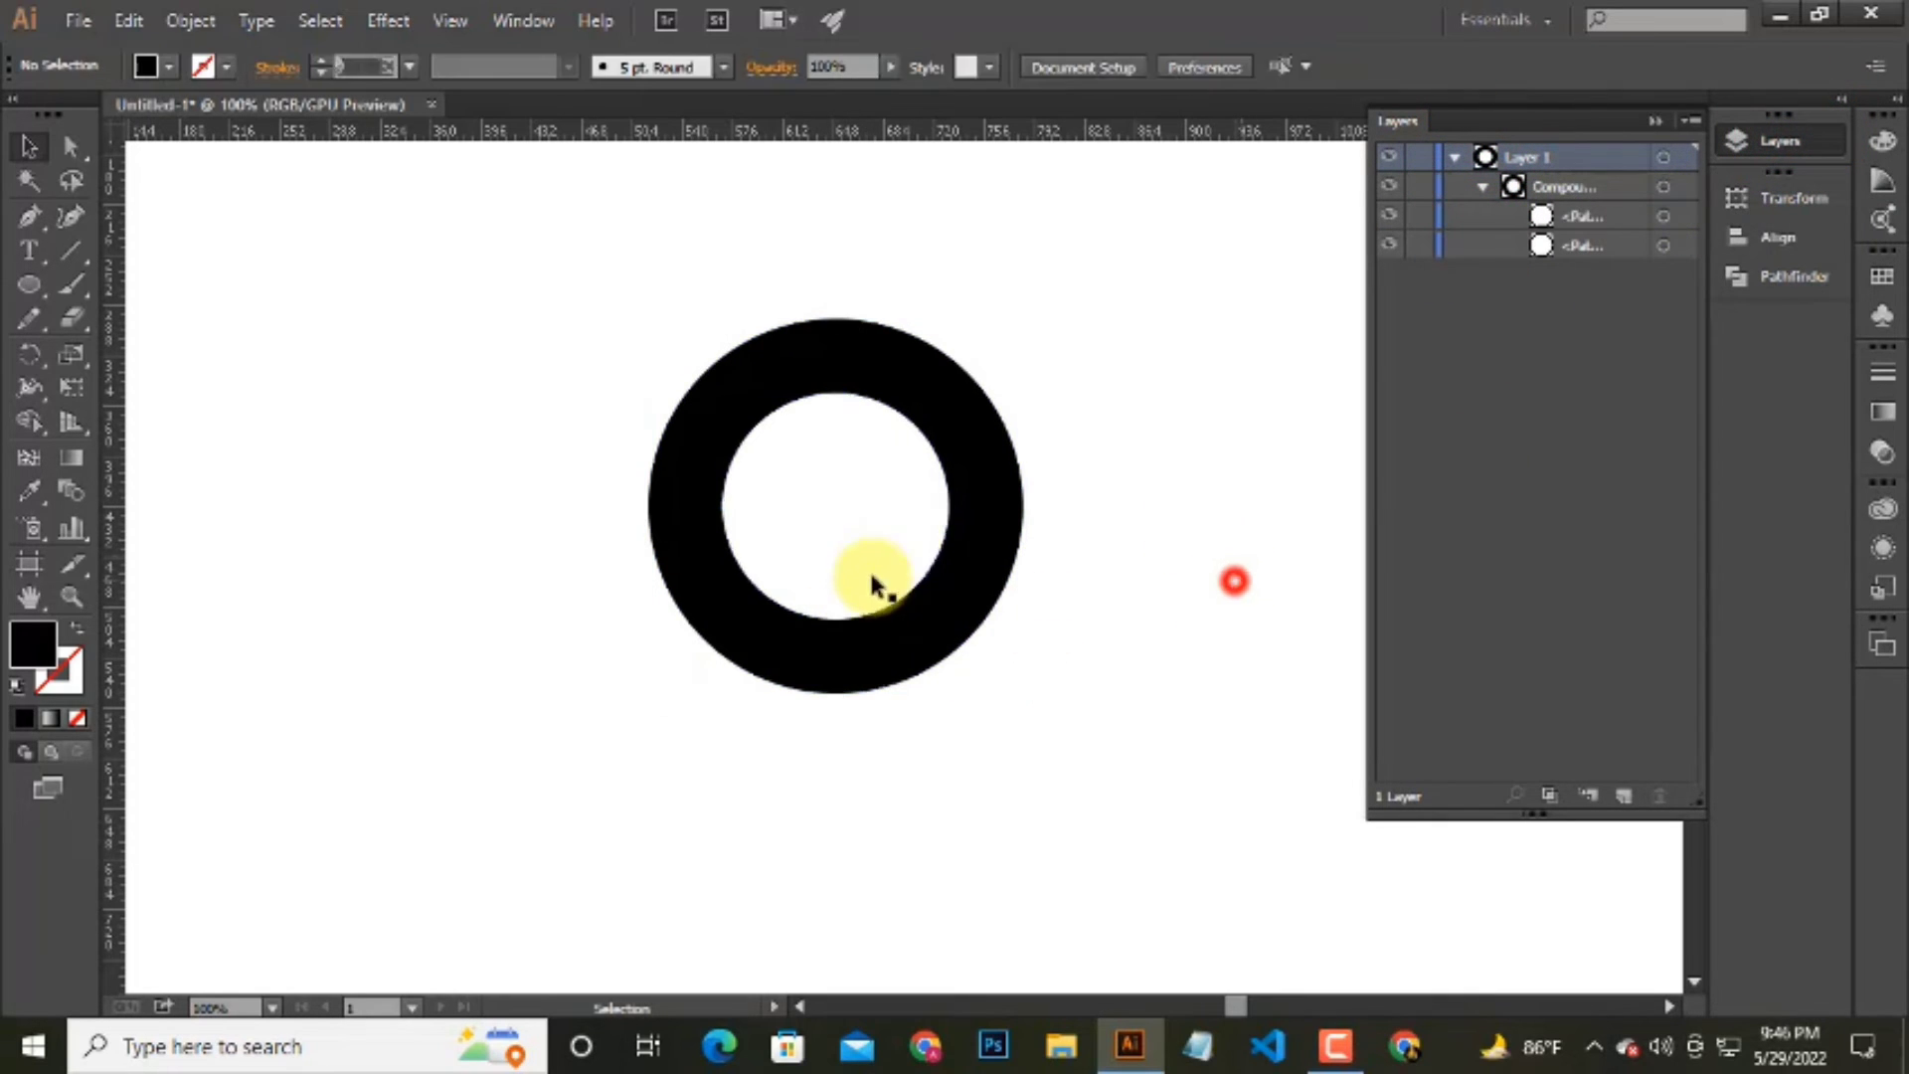
pyautogui.click(941, 521)
pyautogui.click(1137, 402)
pyautogui.click(1656, 246)
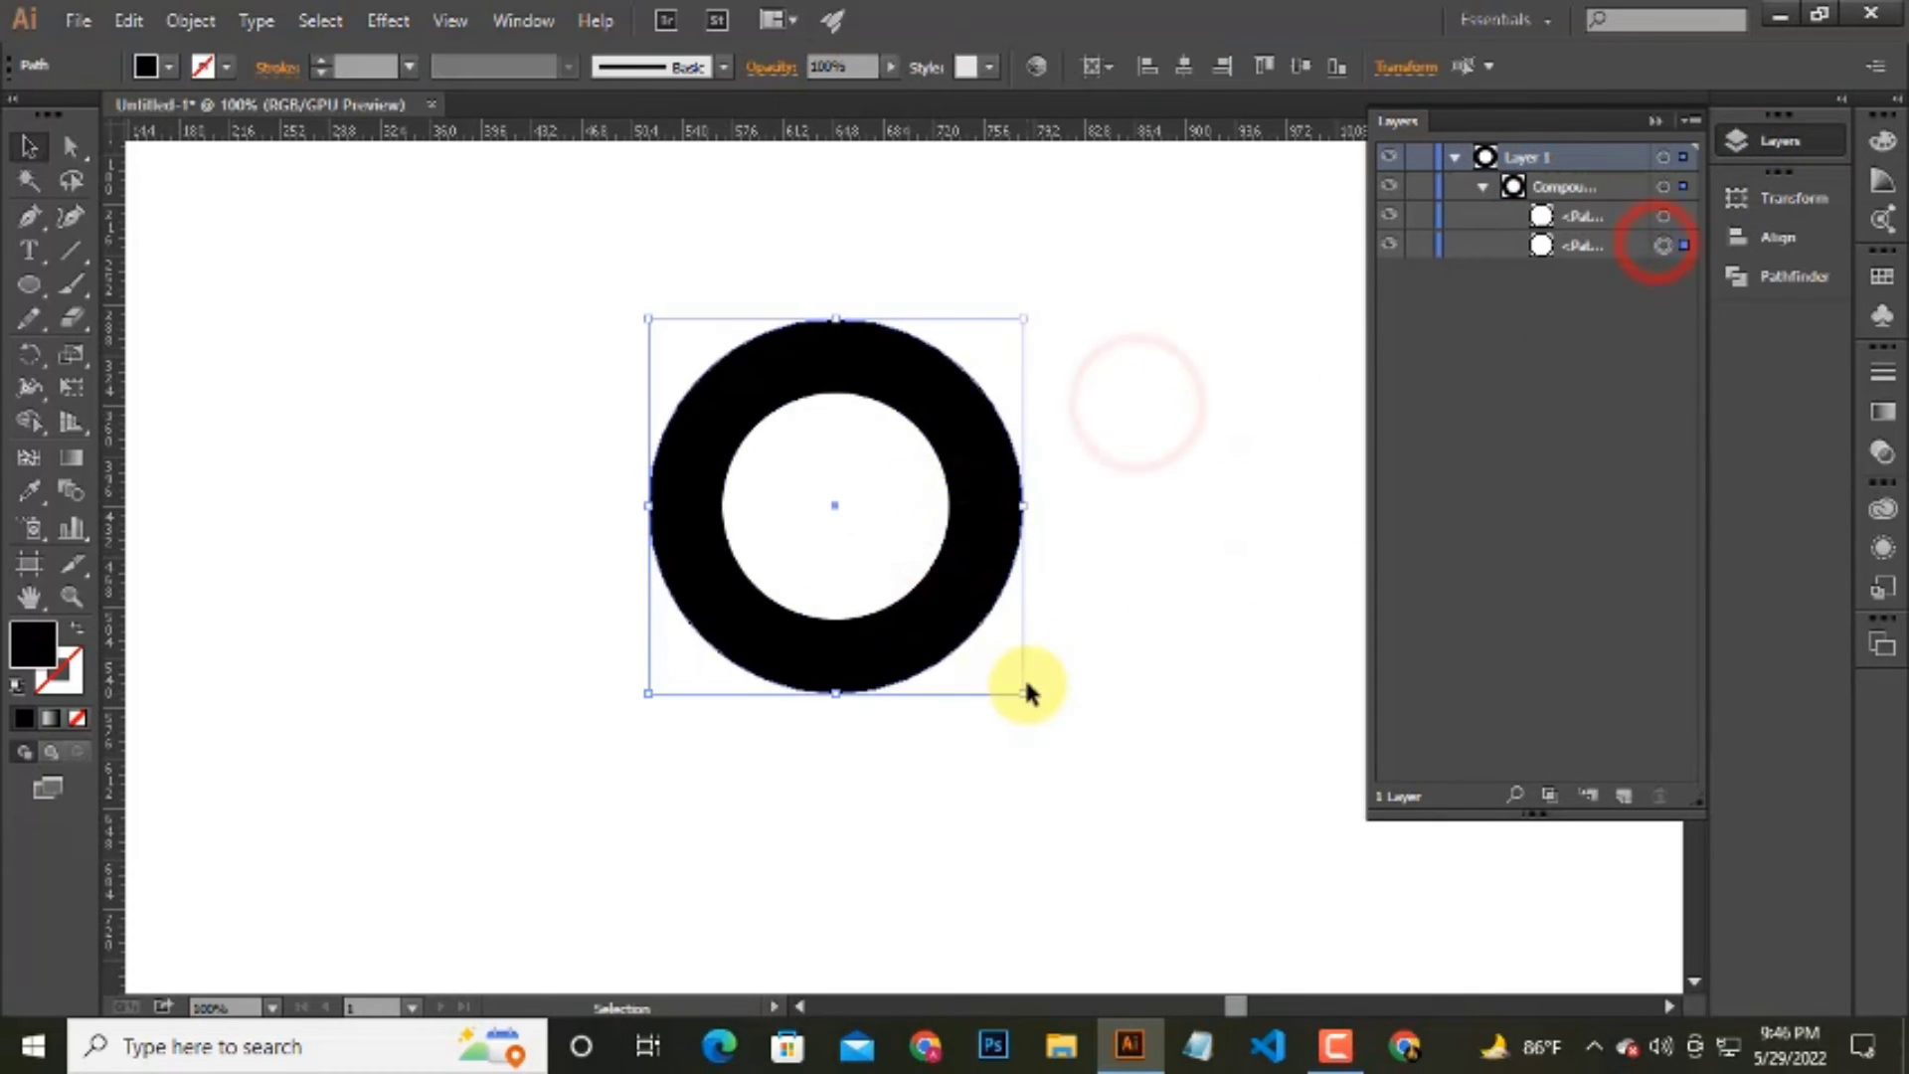
# Try enlarging the outer circle, undo it, and reselect the whole ring.
pyautogui.moveTo(1024, 693); pyautogui.dragTo(1107, 786)
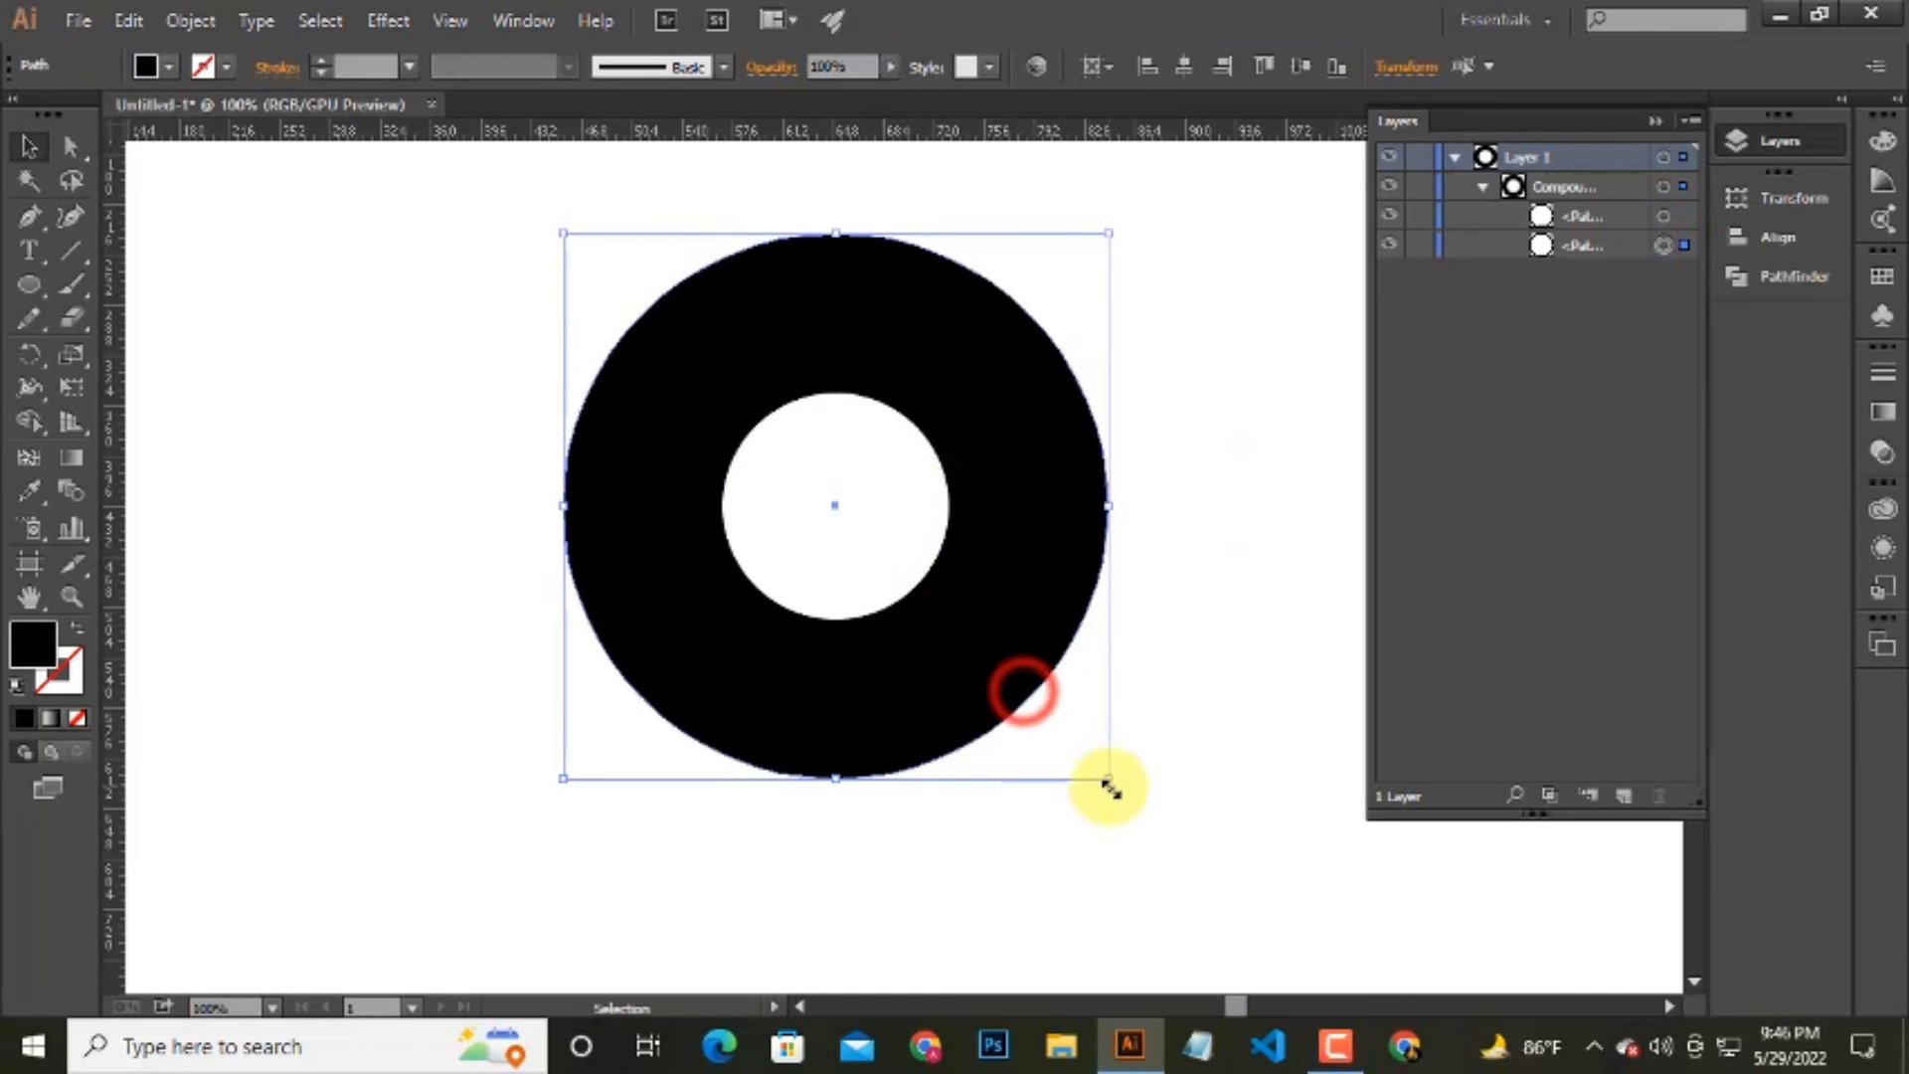
pyautogui.hotkey('ctrl', 'z')
pyautogui.click(1141, 711)
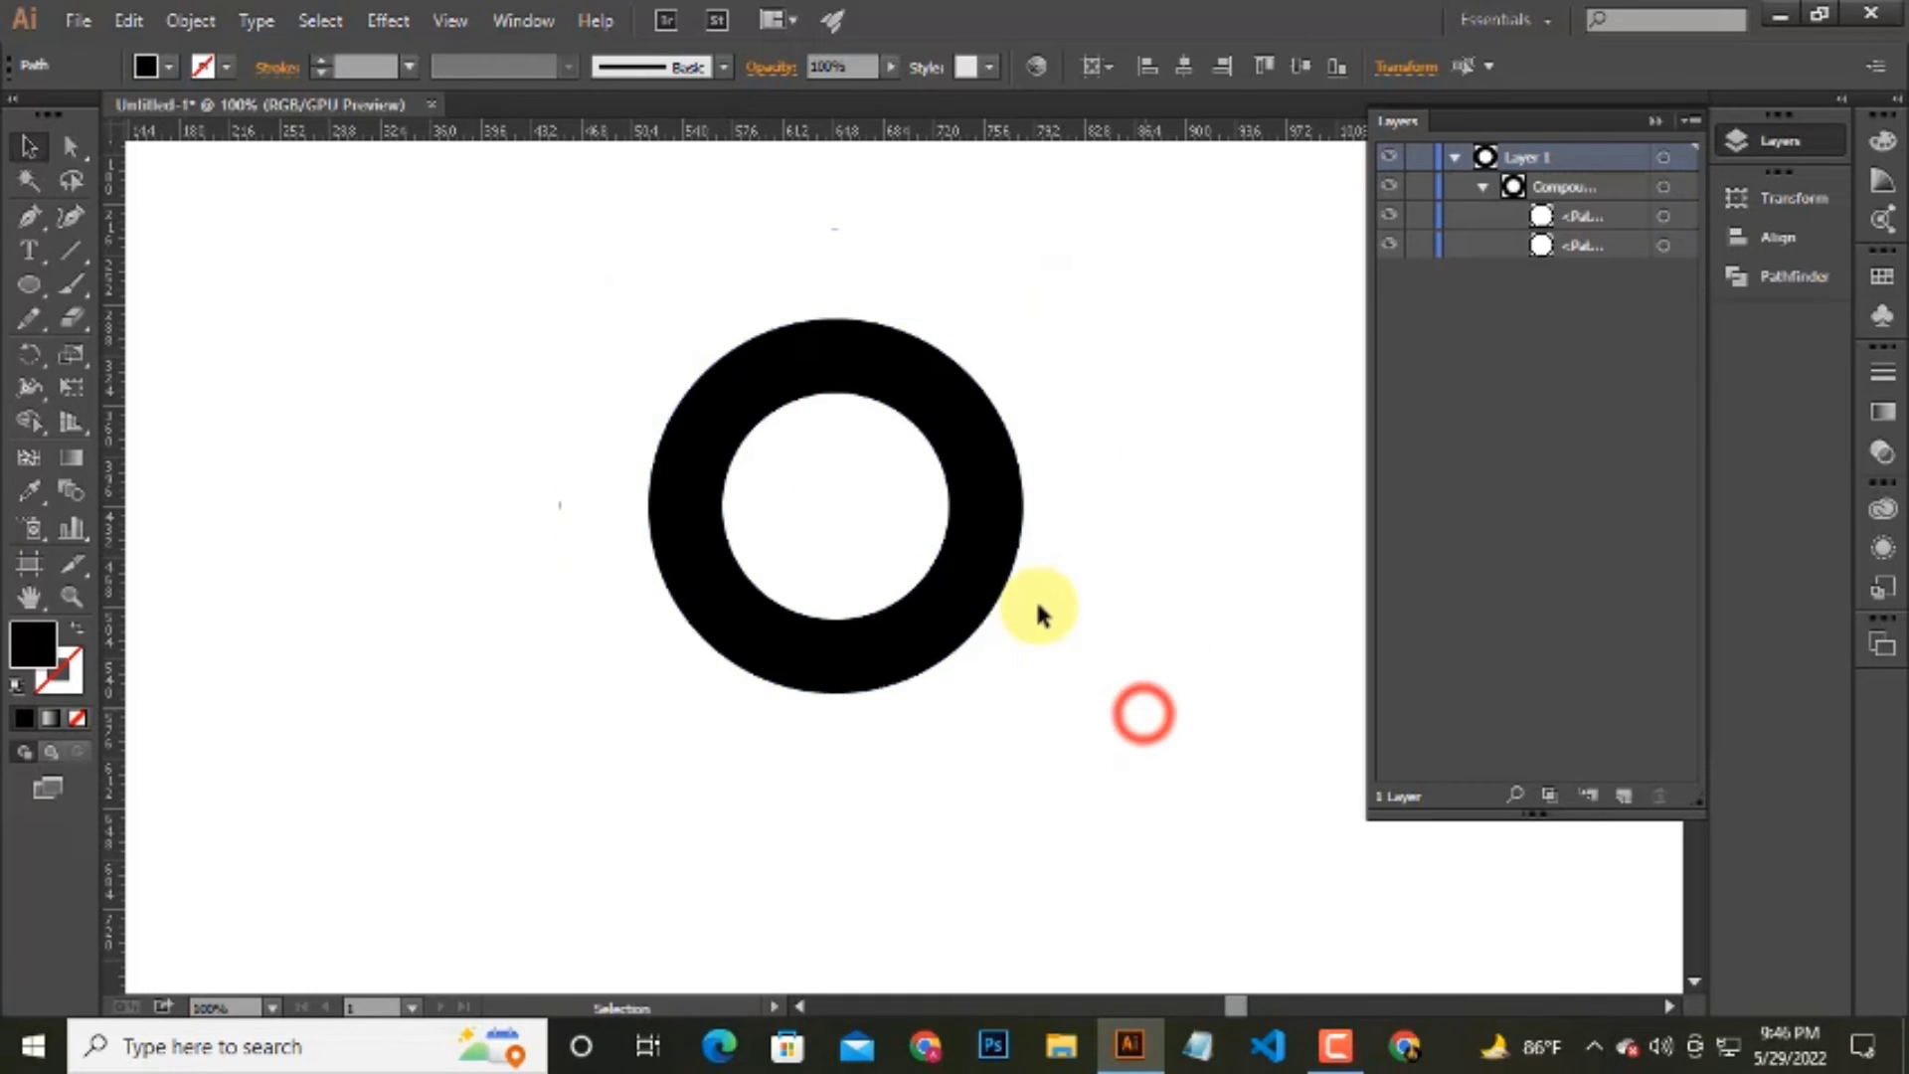
pyautogui.hotkey('ctrl', 'z')
pyautogui.moveTo(498, 289); pyautogui.dragTo(1048, 790)
pyautogui.click(1138, 656)
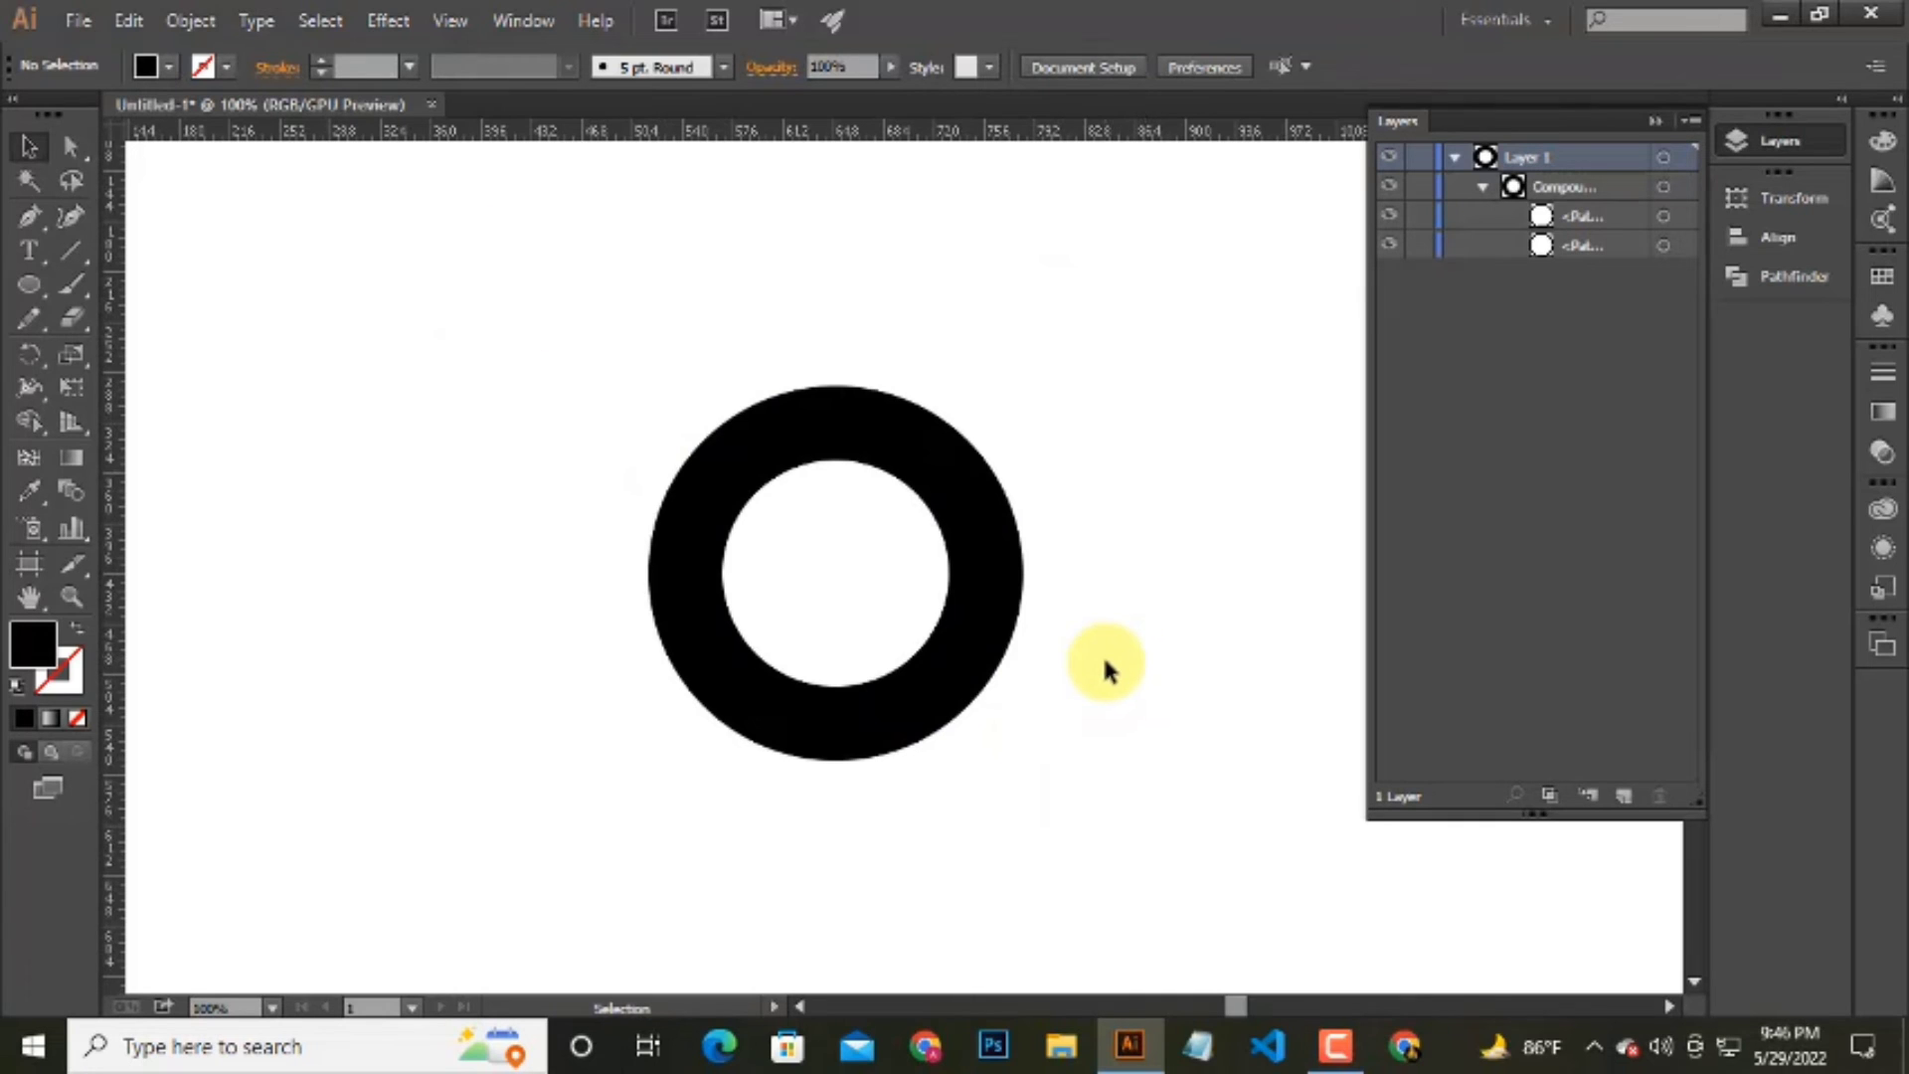
# Target the inner circle's path, trial-move it, then centre it vertically within the ring.
pyautogui.click(1662, 219)
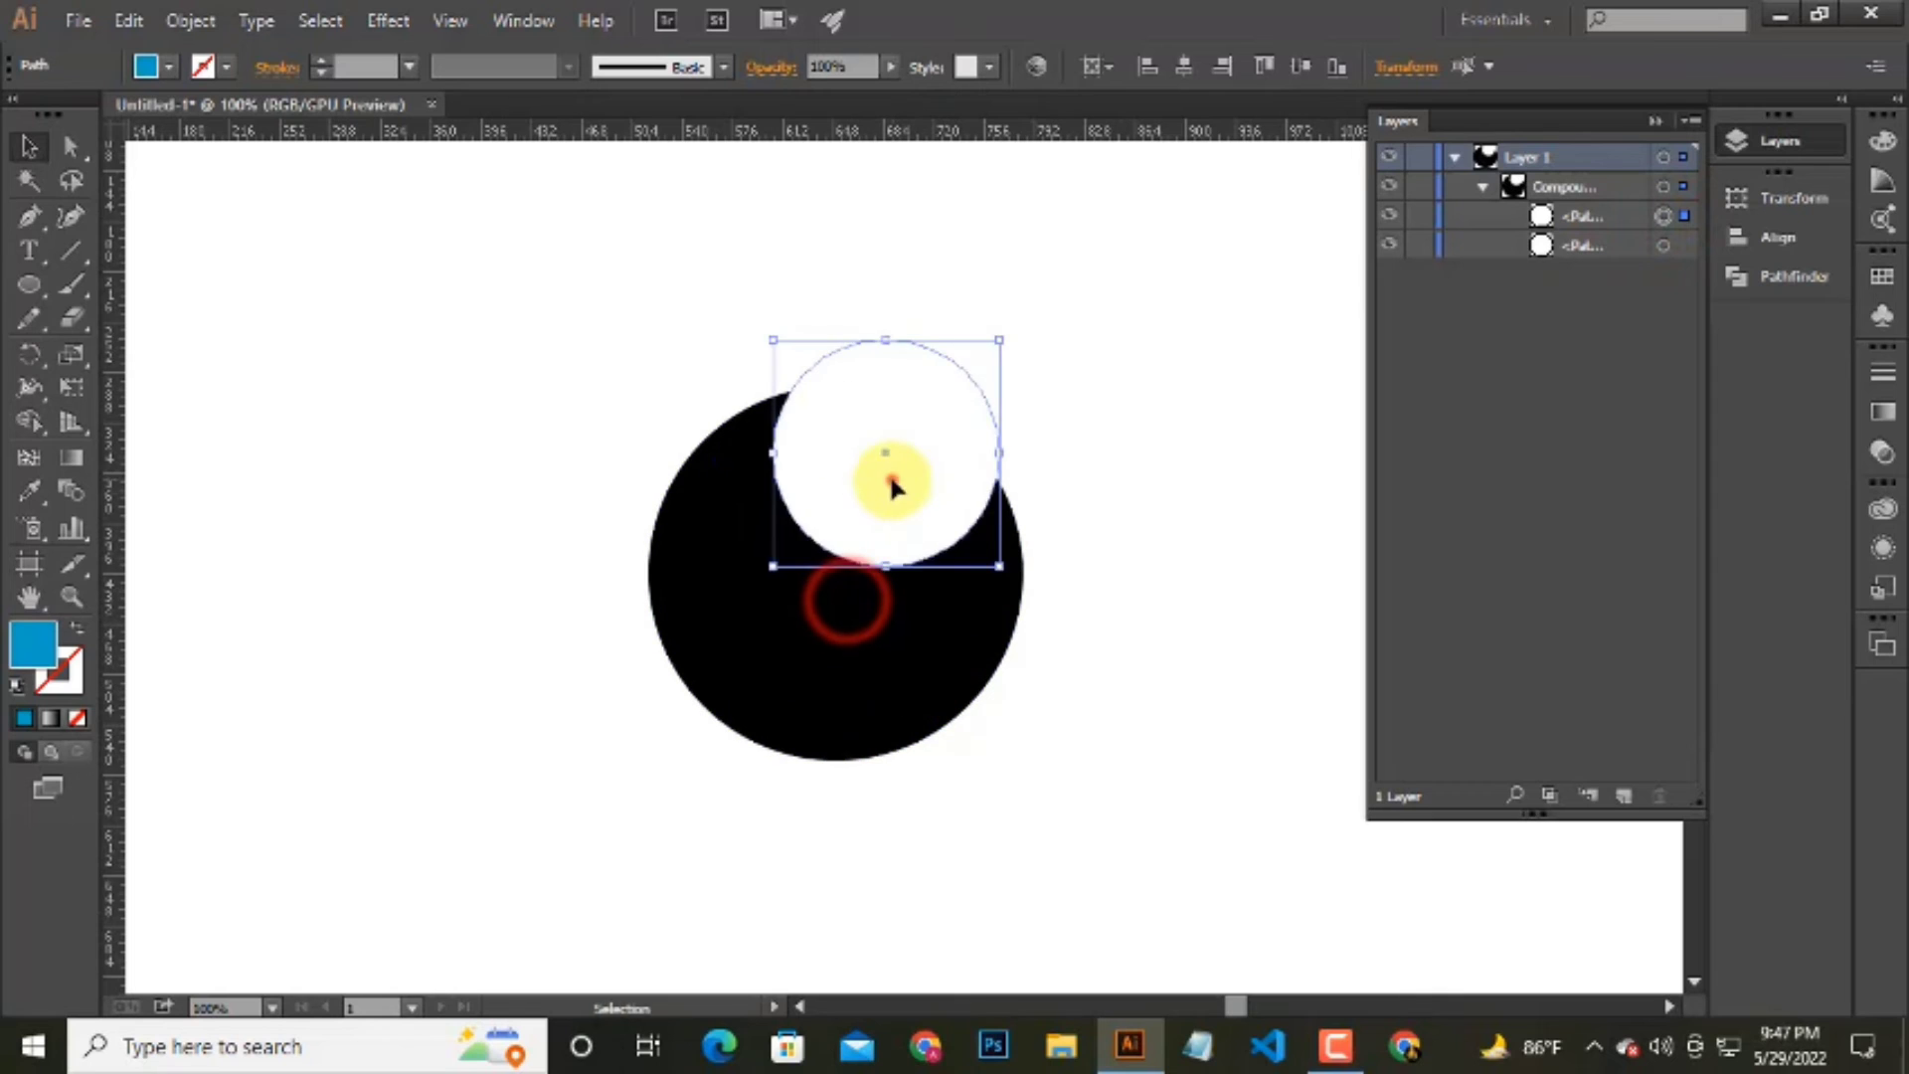
pyautogui.moveTo(882, 626)
pyautogui.mouseDown()
pyautogui.moveTo(927, 501)
pyautogui.moveTo(895, 626)
pyautogui.mouseUp()
pyautogui.hotkey('ctrl', 'z')
pyautogui.moveTo(789, 669); pyautogui.dragTo(812, 564)
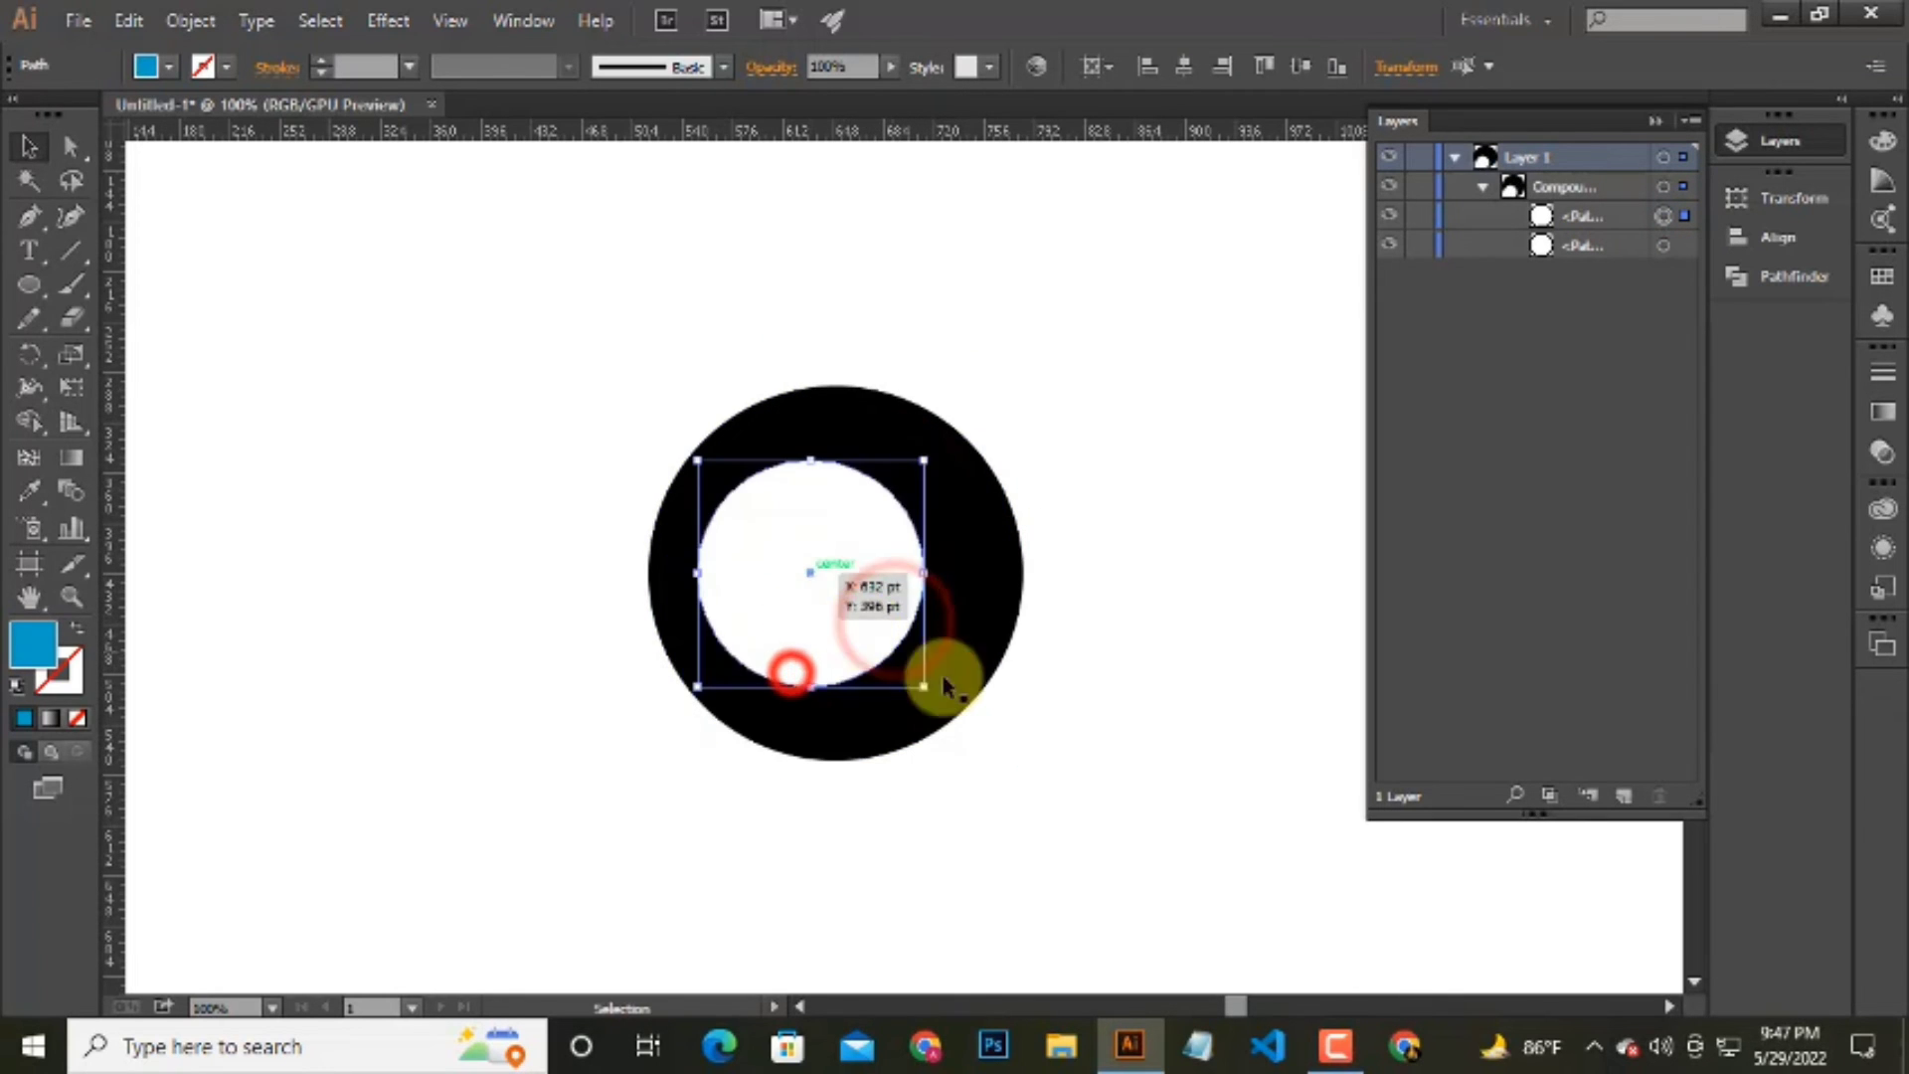
pyautogui.hotkey('ctrl', 'z')
pyautogui.hotkey('ctrl', 'z')
pyautogui.hotkey('ctrl', 'z')
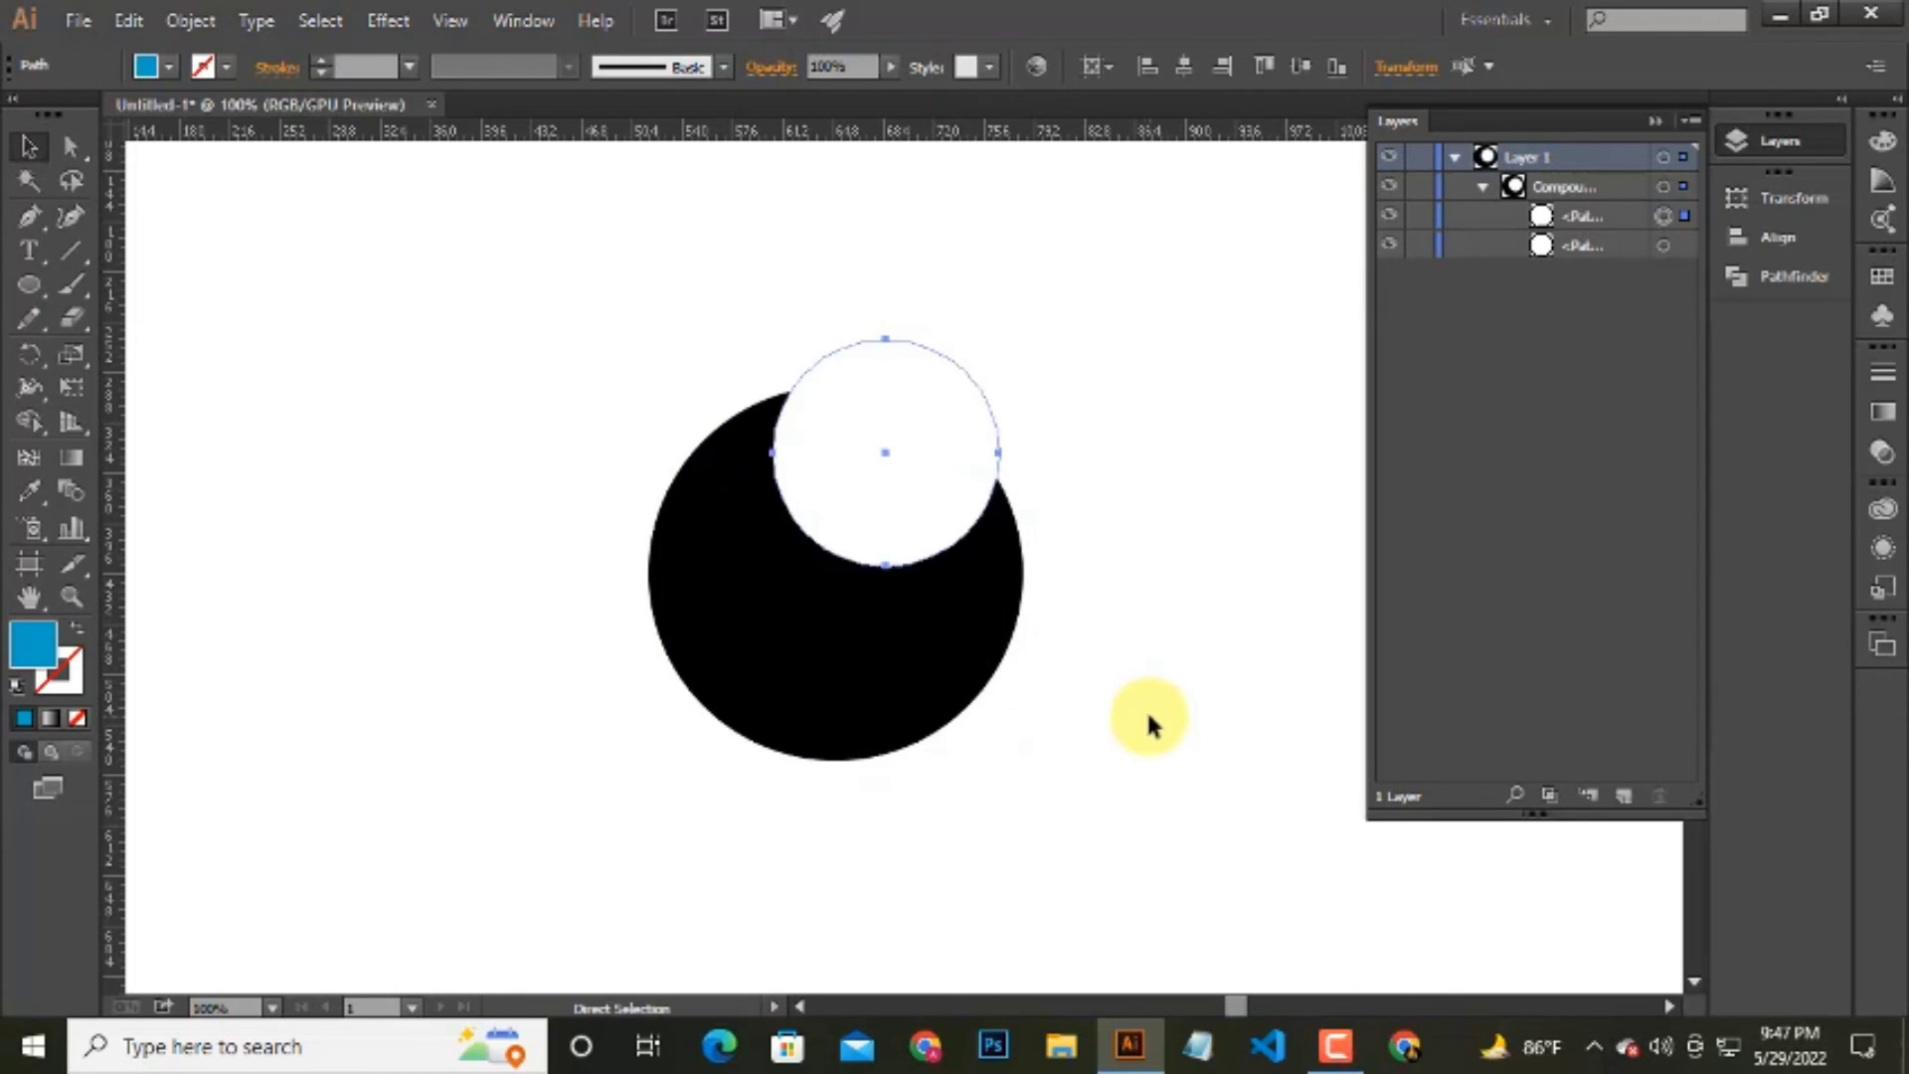
pyautogui.click(1304, 68)
# Reselect the ring, collapse the Layers list, and bring up the alignment options.
pyautogui.click(716, 460)
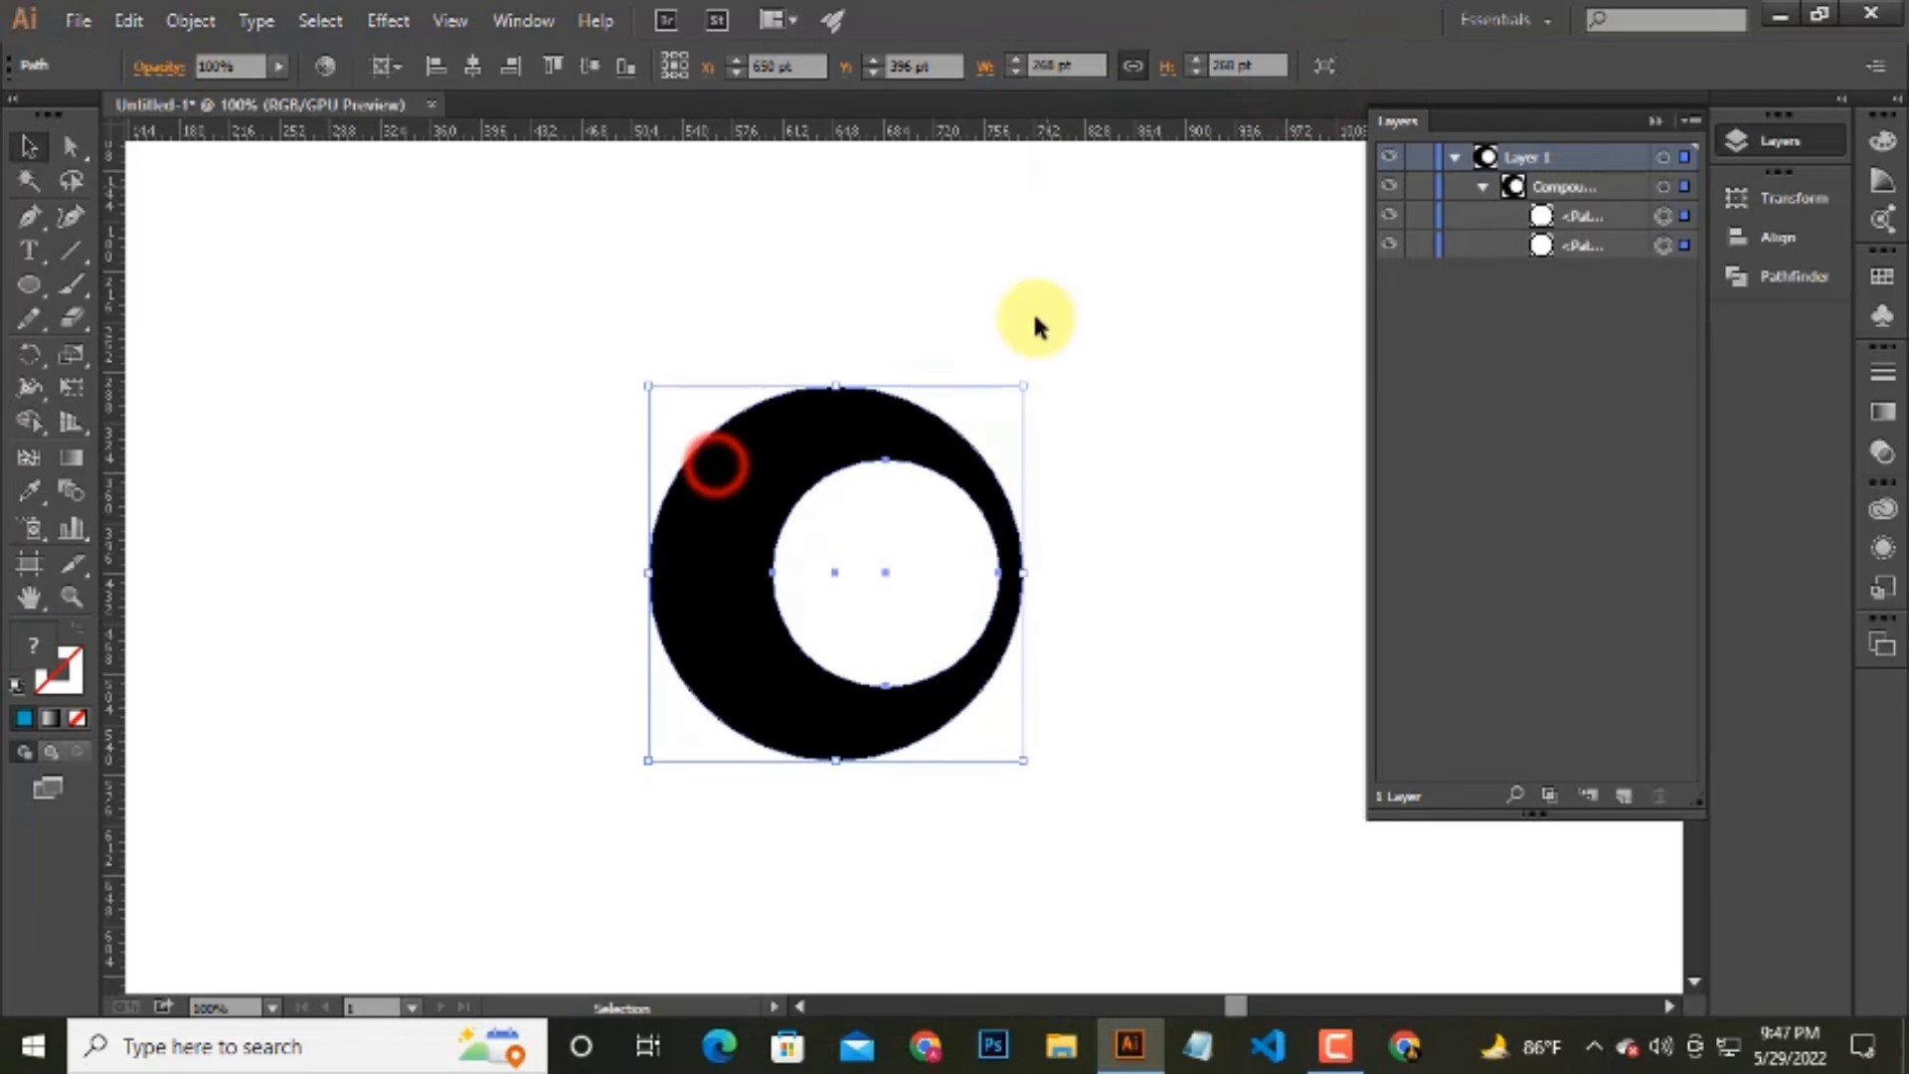
pyautogui.moveTo(575, 312); pyautogui.dragTo(945, 673)
pyautogui.click(1654, 122)
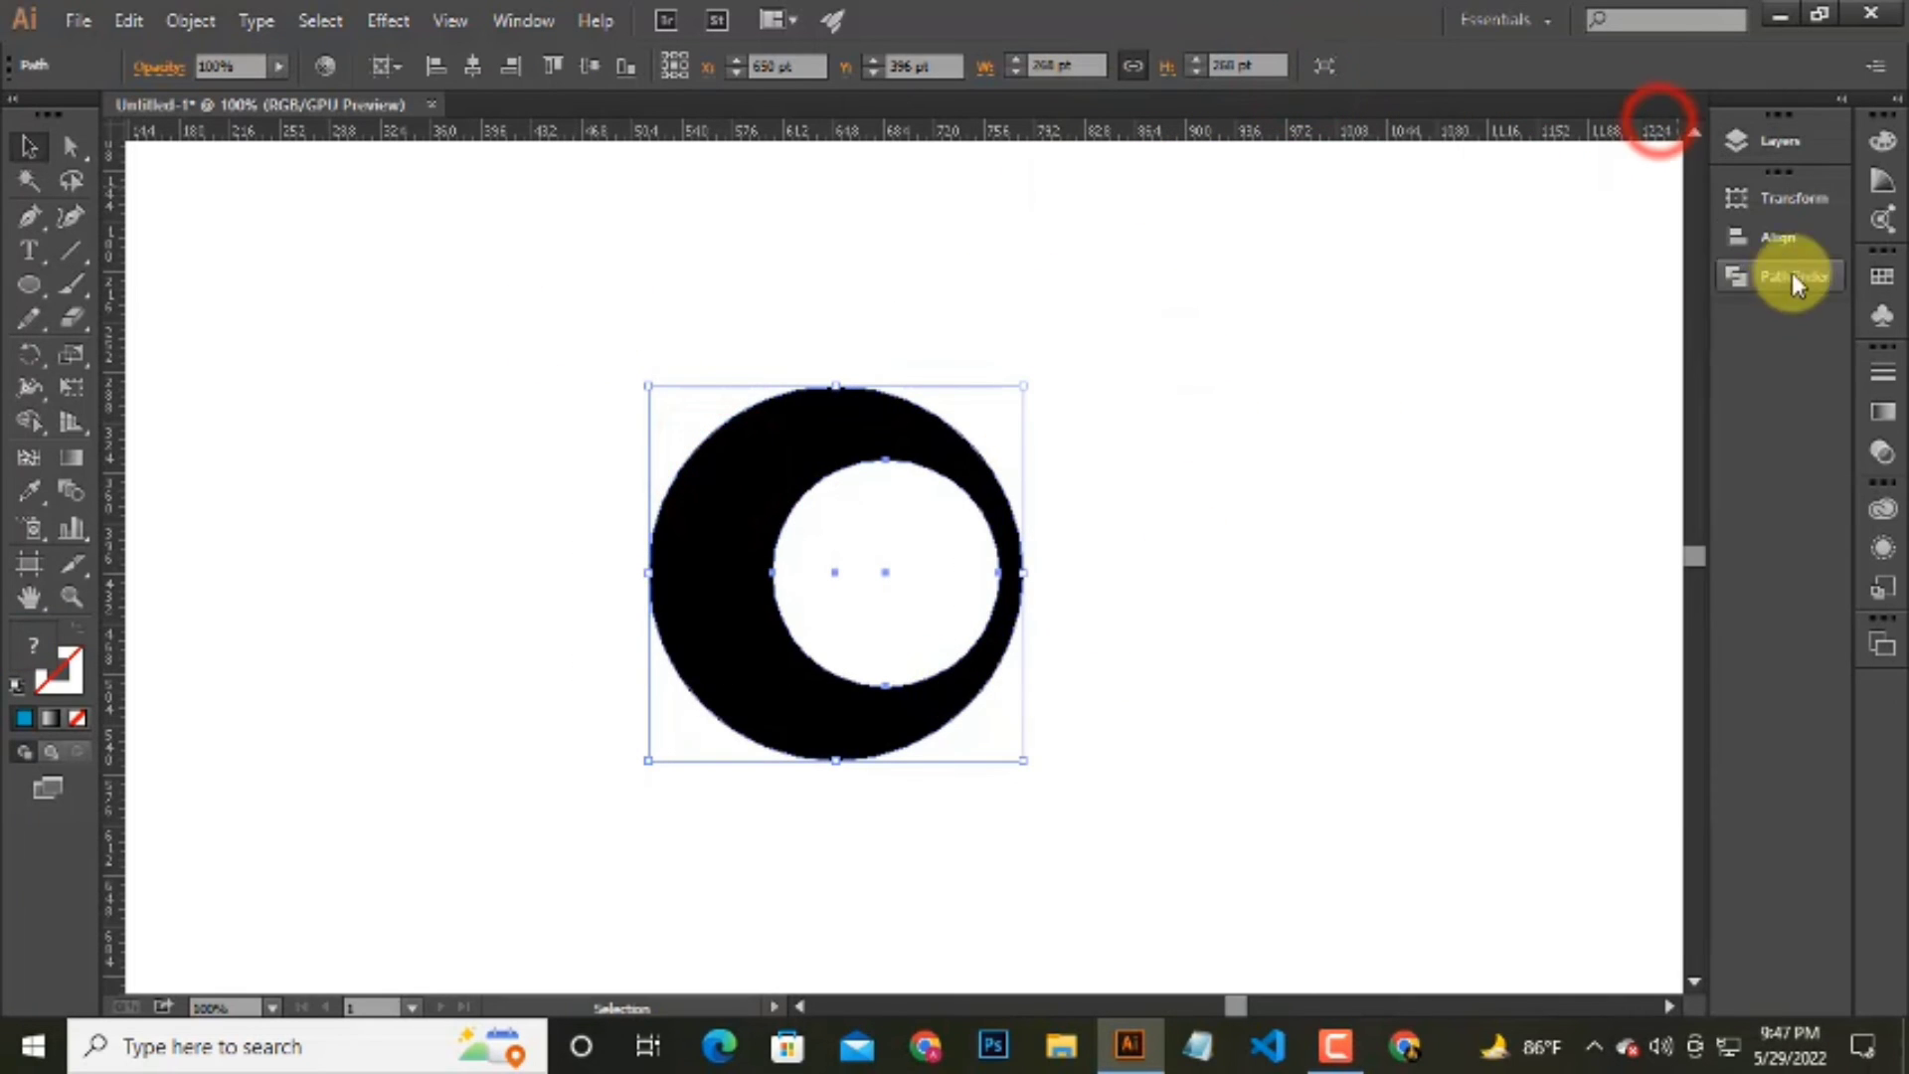
pyautogui.click(1312, 473)
pyautogui.click(1772, 237)
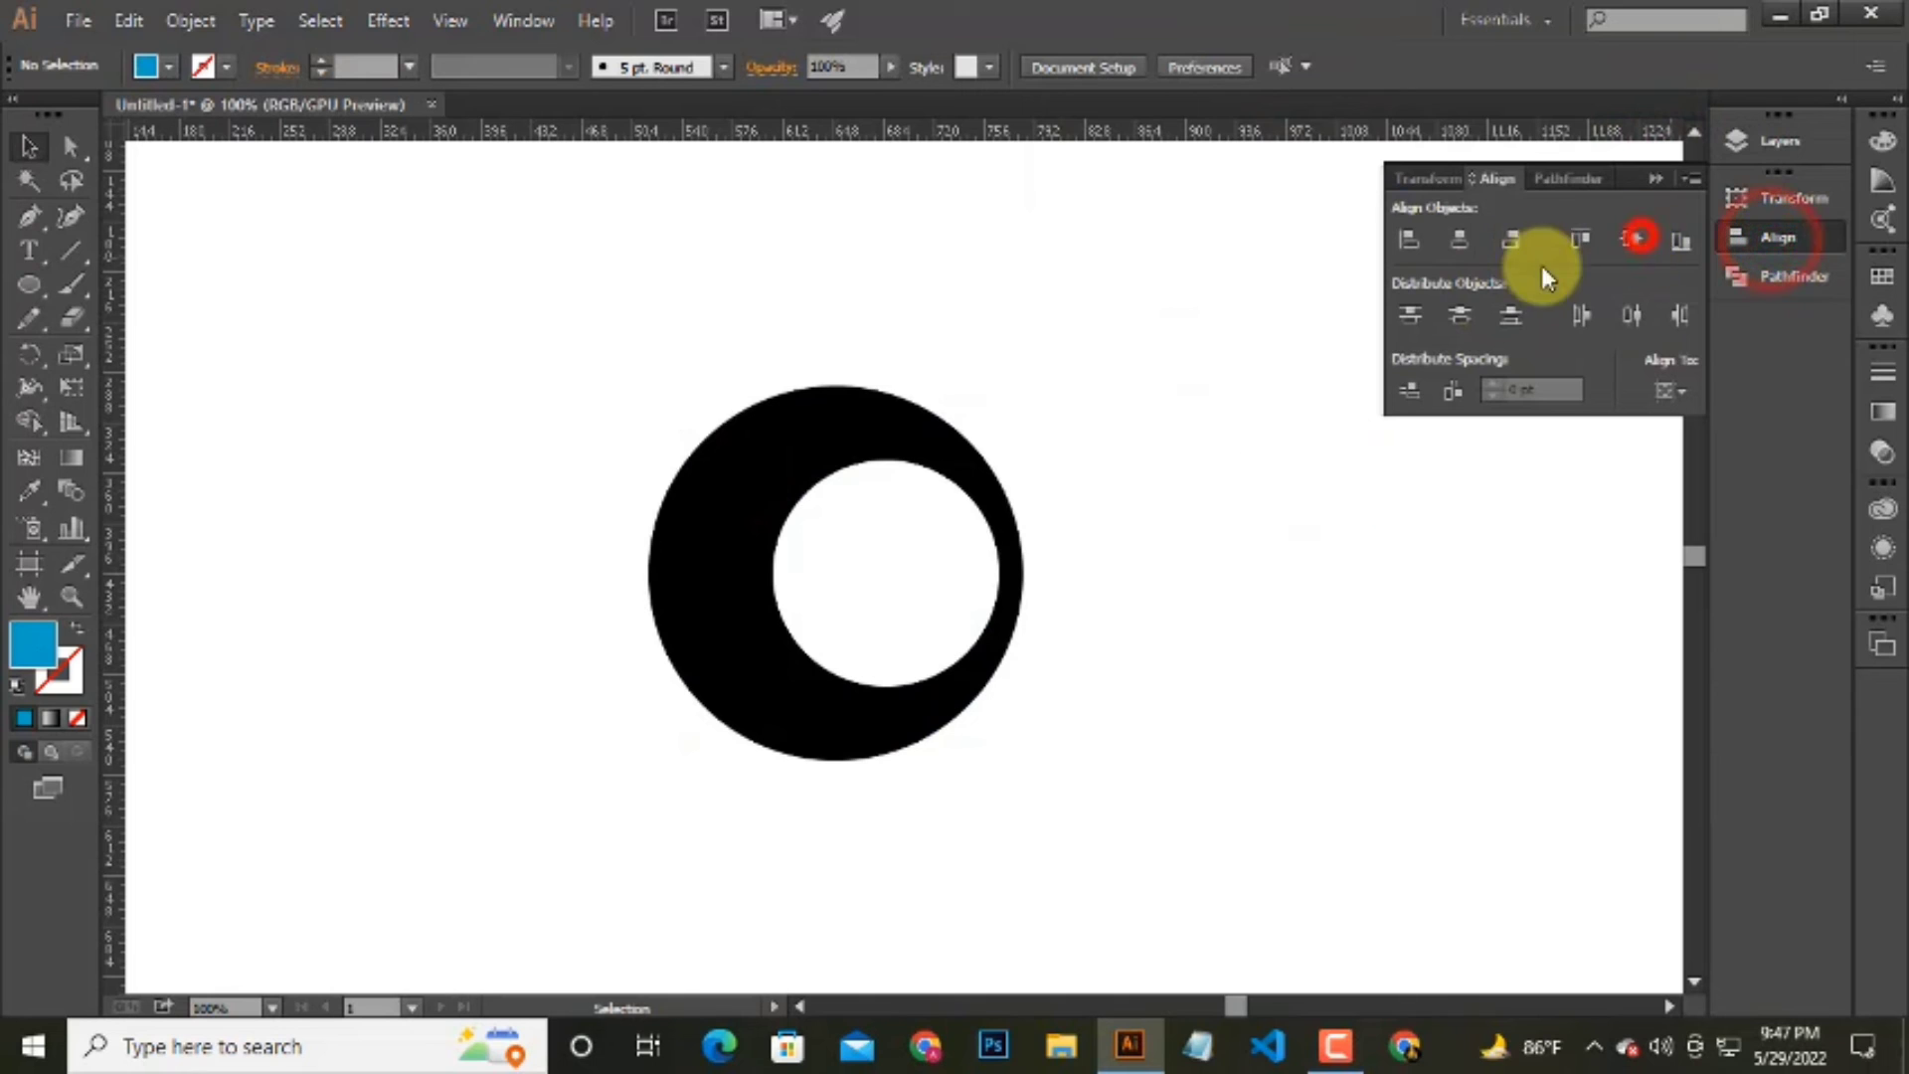
pyautogui.moveTo(610, 278)
pyautogui.mouseDown()
pyautogui.moveTo(935, 587)
pyautogui.moveTo(802, 576)
pyautogui.mouseUp()
# Align the ring's two paths on their horizontal and vertical centres.
pyautogui.click(1630, 244)
pyautogui.click(1111, 463)
pyautogui.click(1235, 625)
pyautogui.click(792, 535)
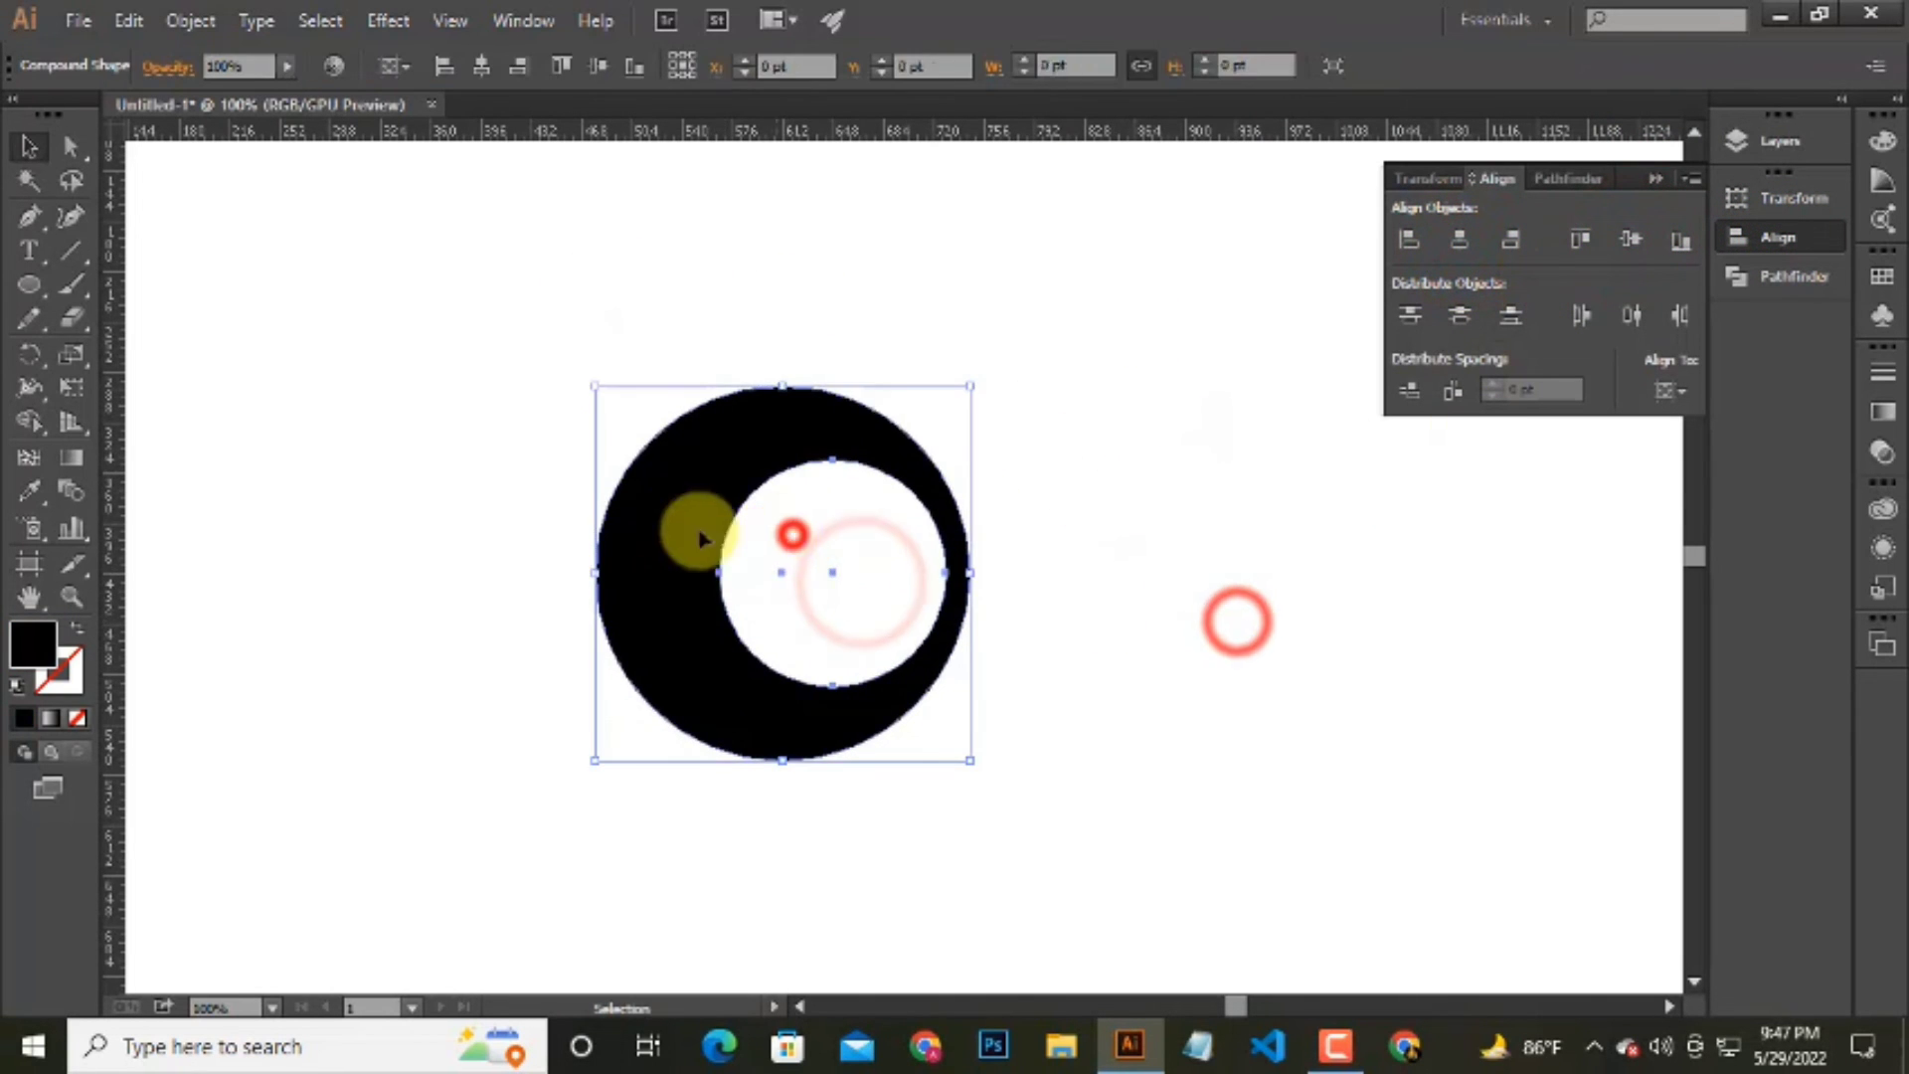
pyautogui.click(807, 391)
pyautogui.click(1458, 238)
pyautogui.click(1628, 239)
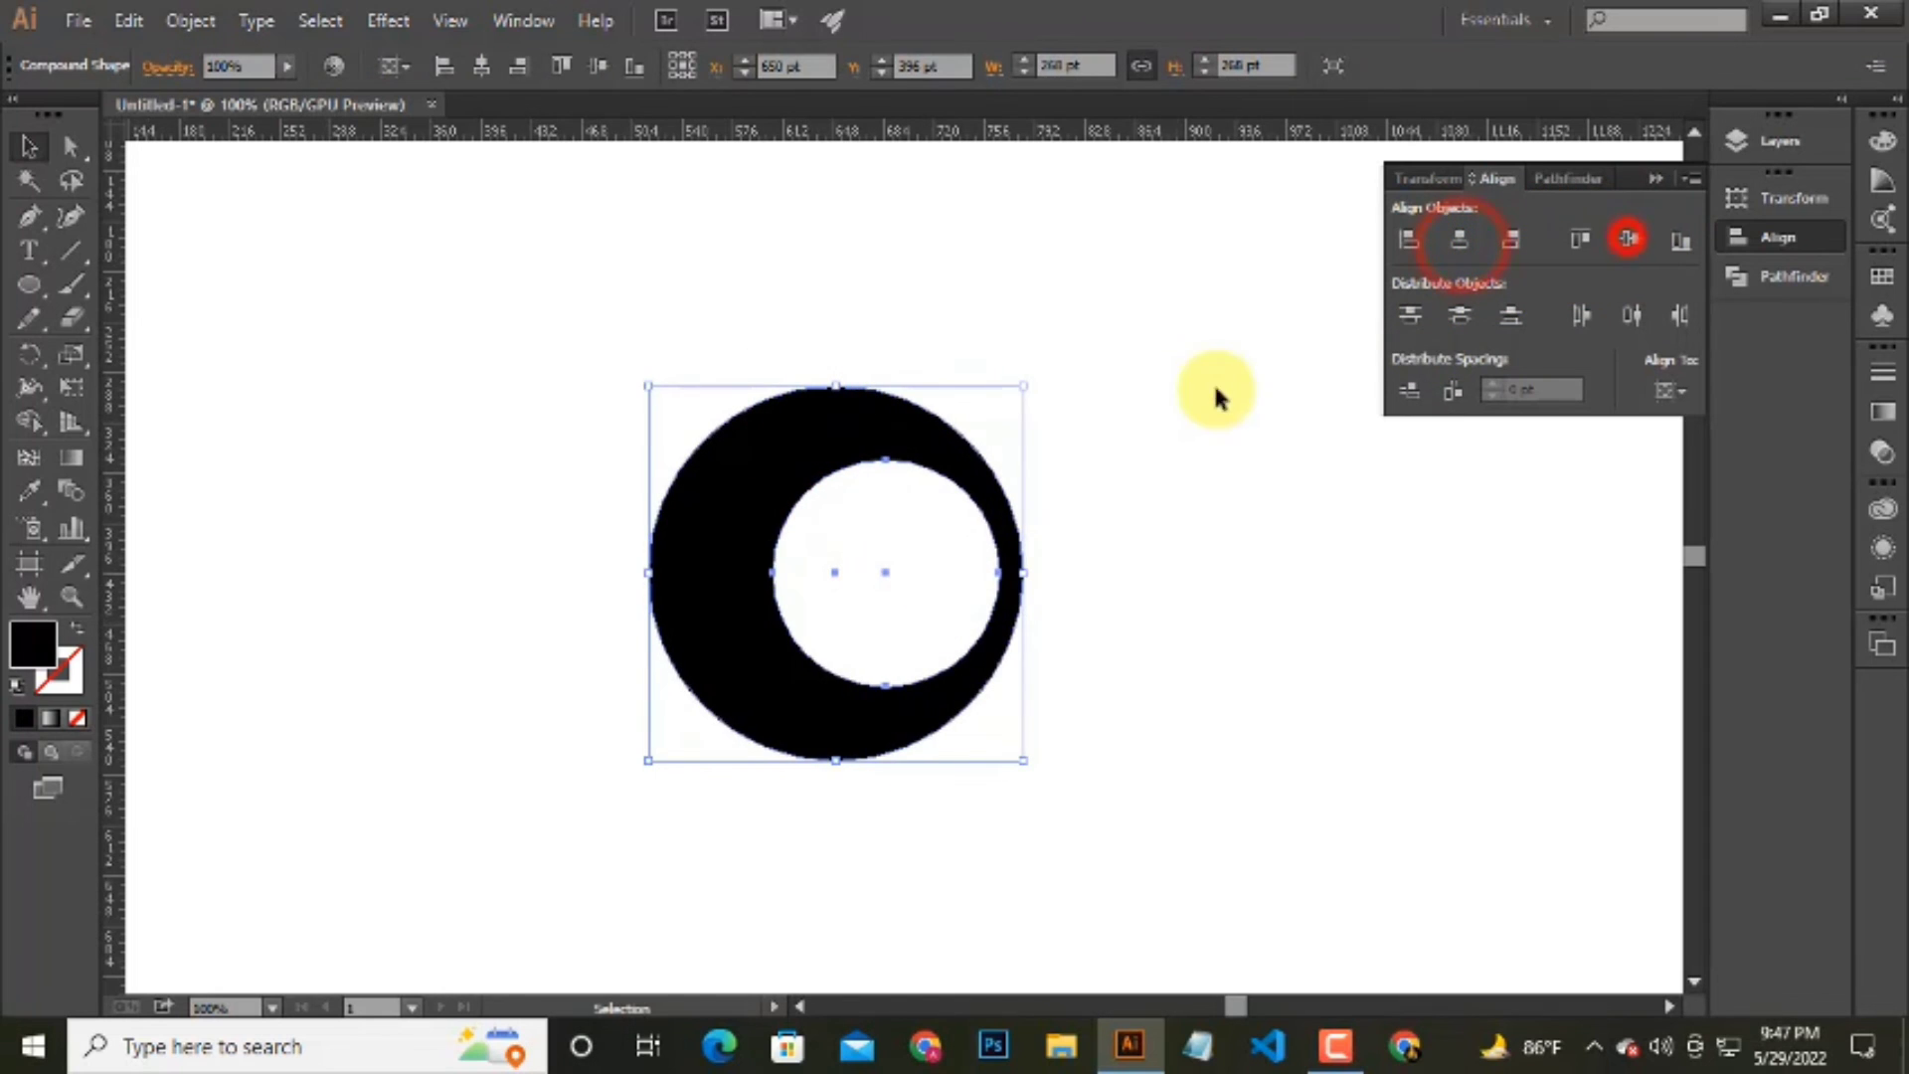
pyautogui.click(1153, 527)
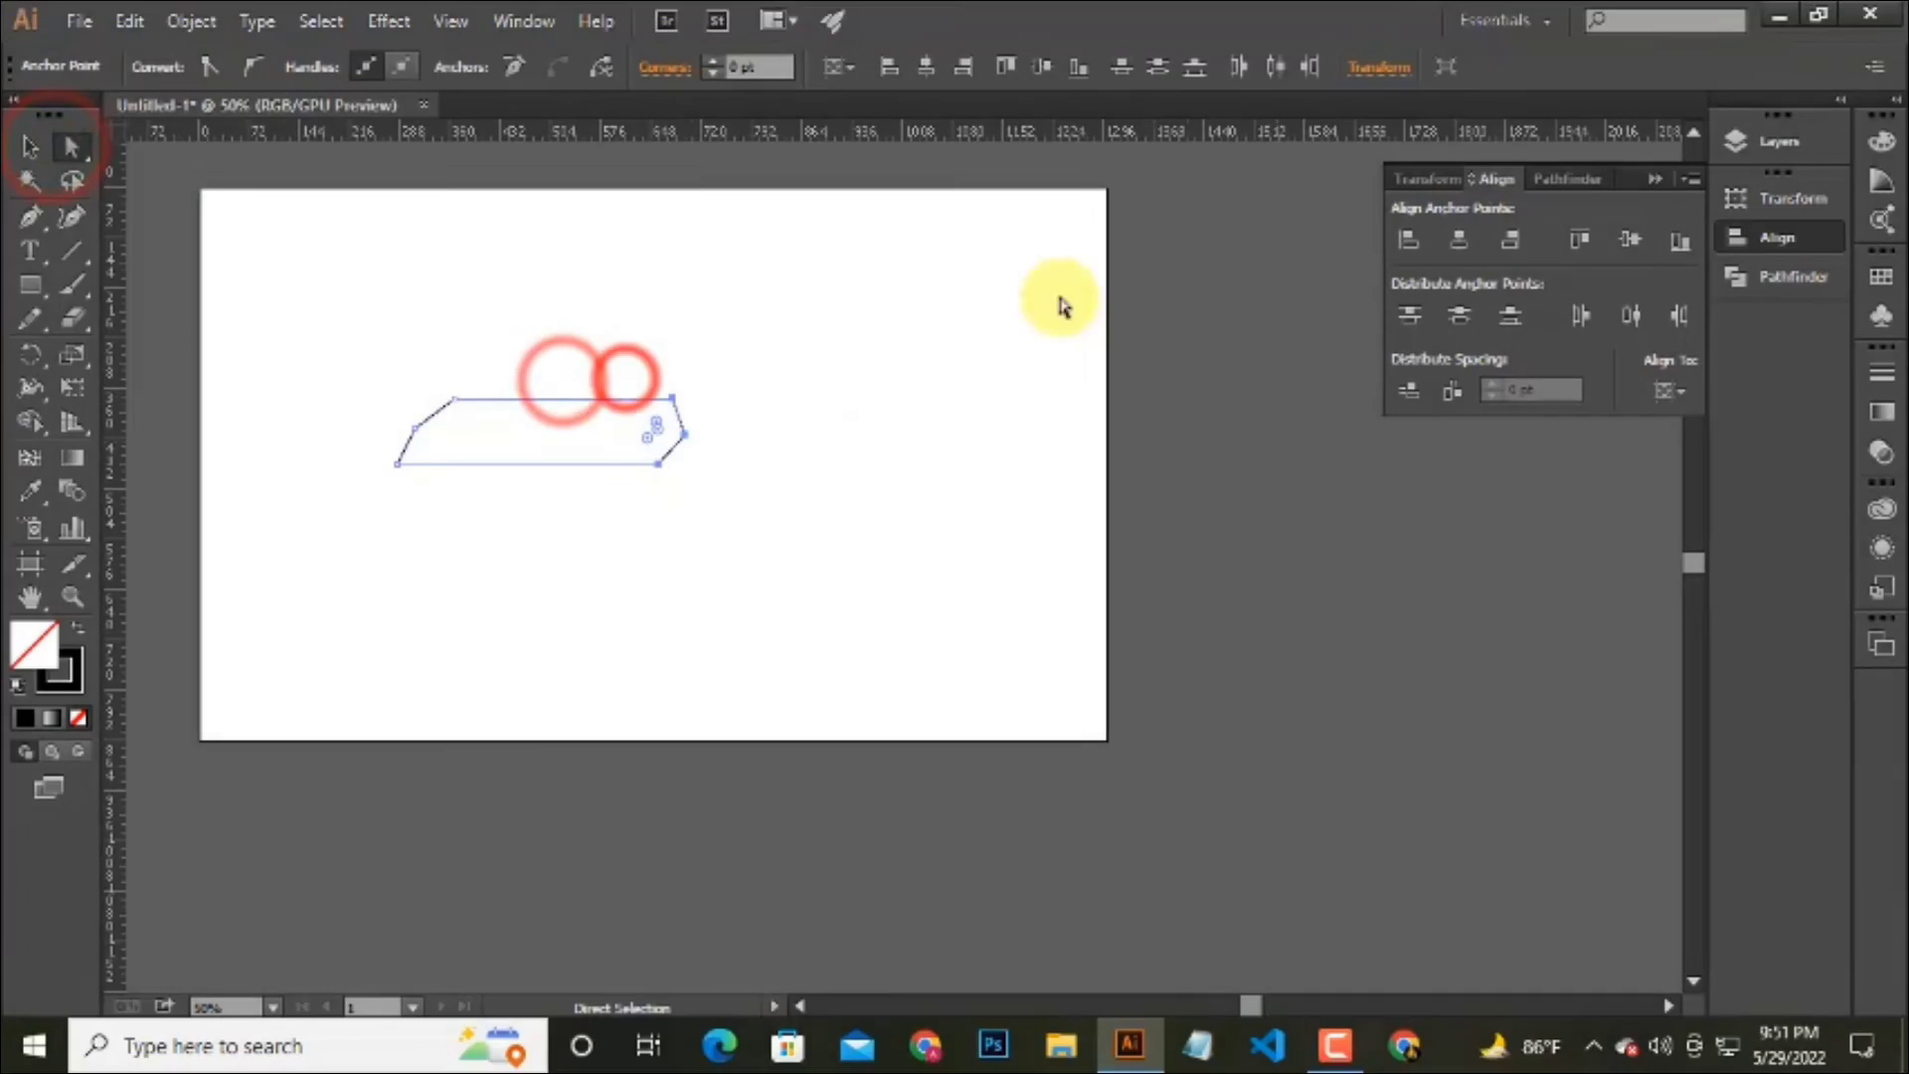
# Align the right anchor points to the right edge and the left anchors to the left edge.
pyautogui.click(683, 447)
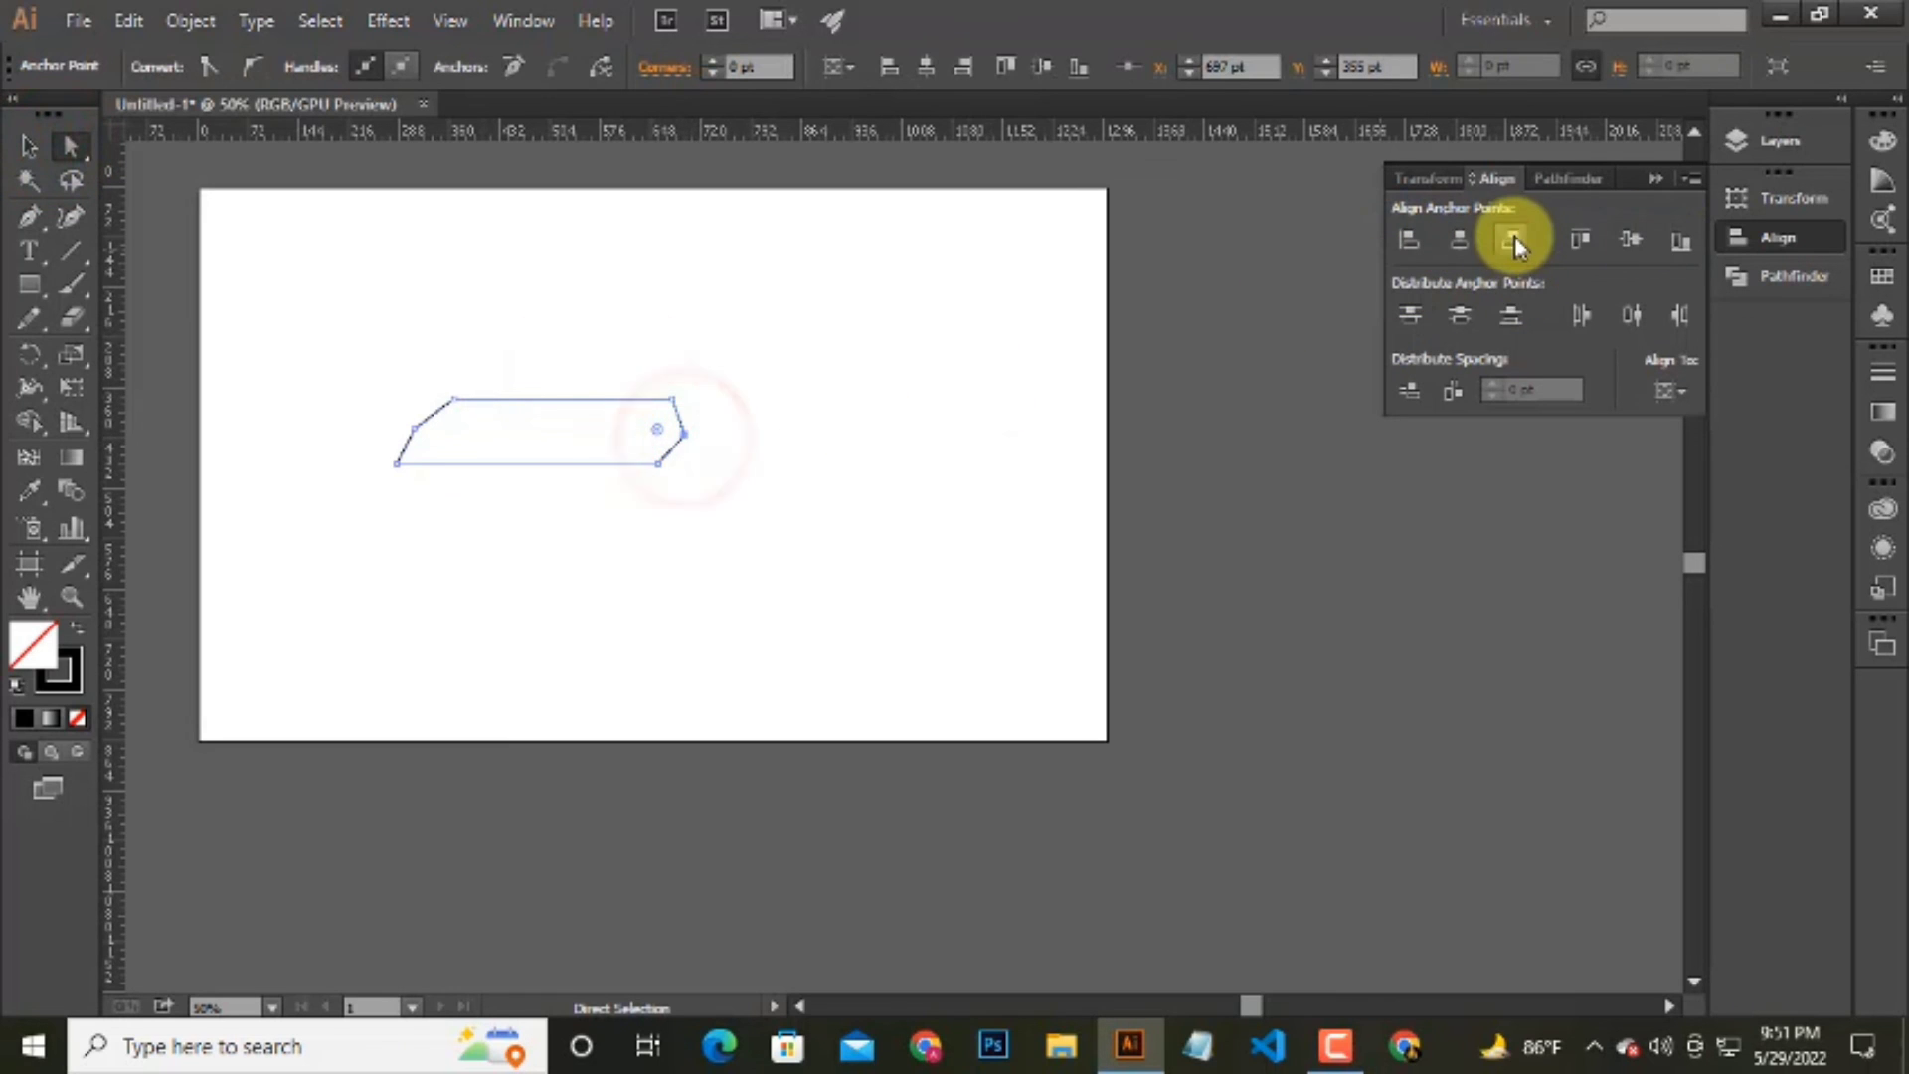
pyautogui.click(1510, 239)
pyautogui.hotkey('ctrl', 'z')
pyautogui.moveTo(587, 319); pyautogui.dragTo(711, 511)
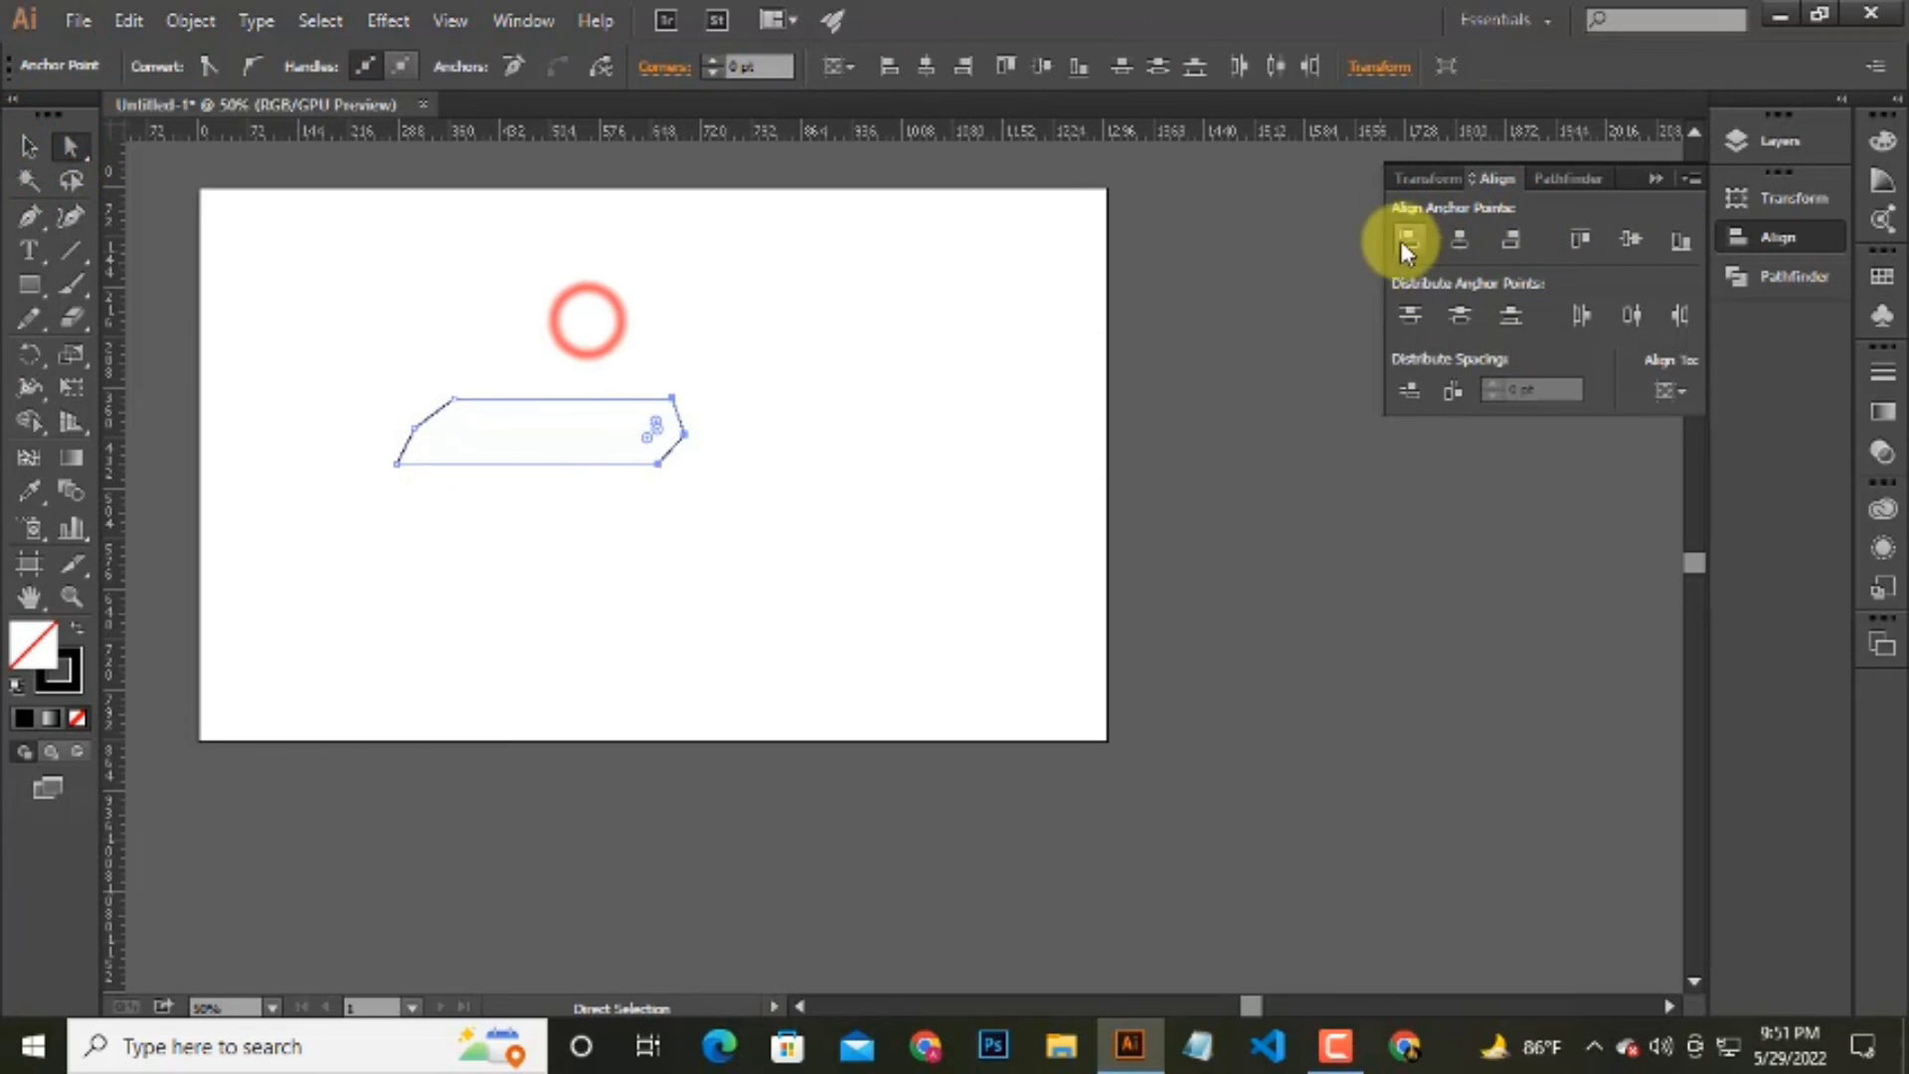
pyautogui.click(1510, 239)
pyautogui.moveTo(354, 354); pyautogui.dragTo(469, 533)
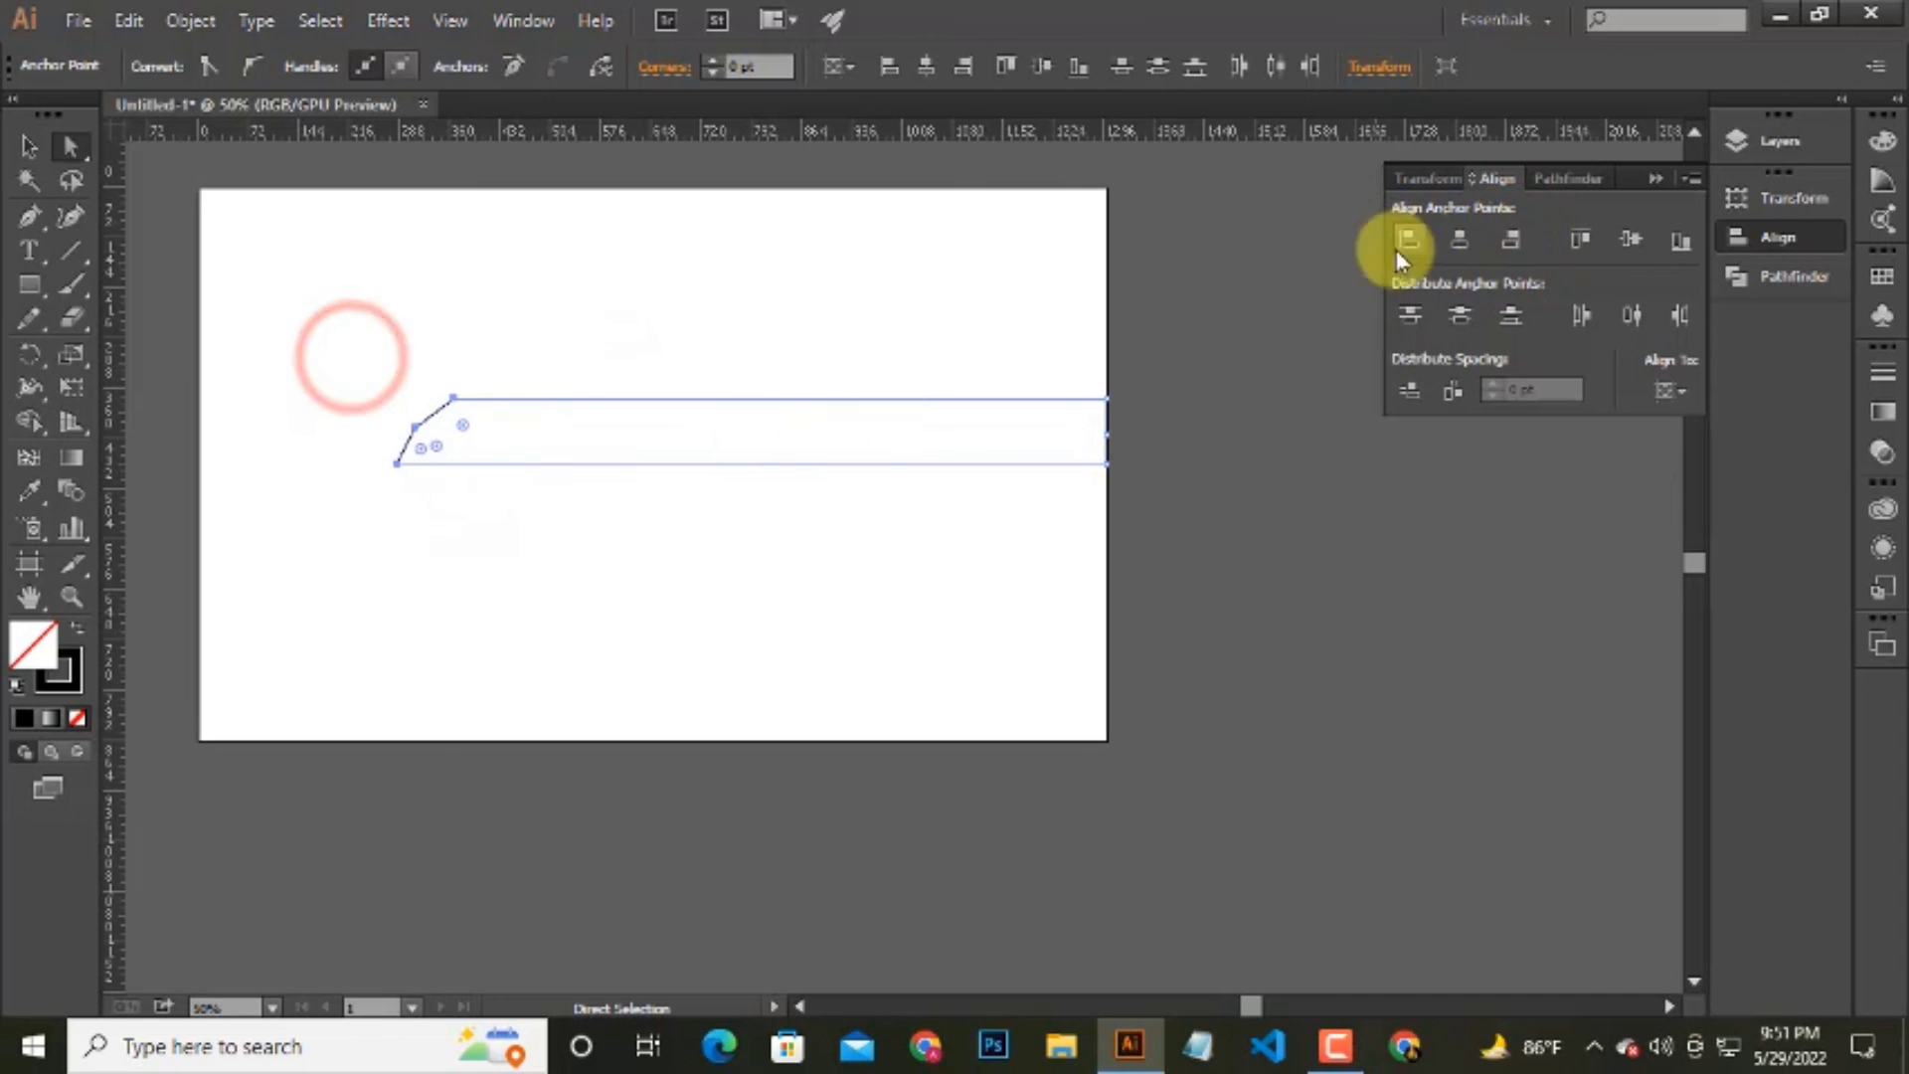
pyautogui.click(1409, 239)
# Undo an accidental distortion of the band and reselect the full-width band.
pyautogui.click(511, 507)
pyautogui.moveTo(576, 459); pyautogui.dragTo(871, 618)
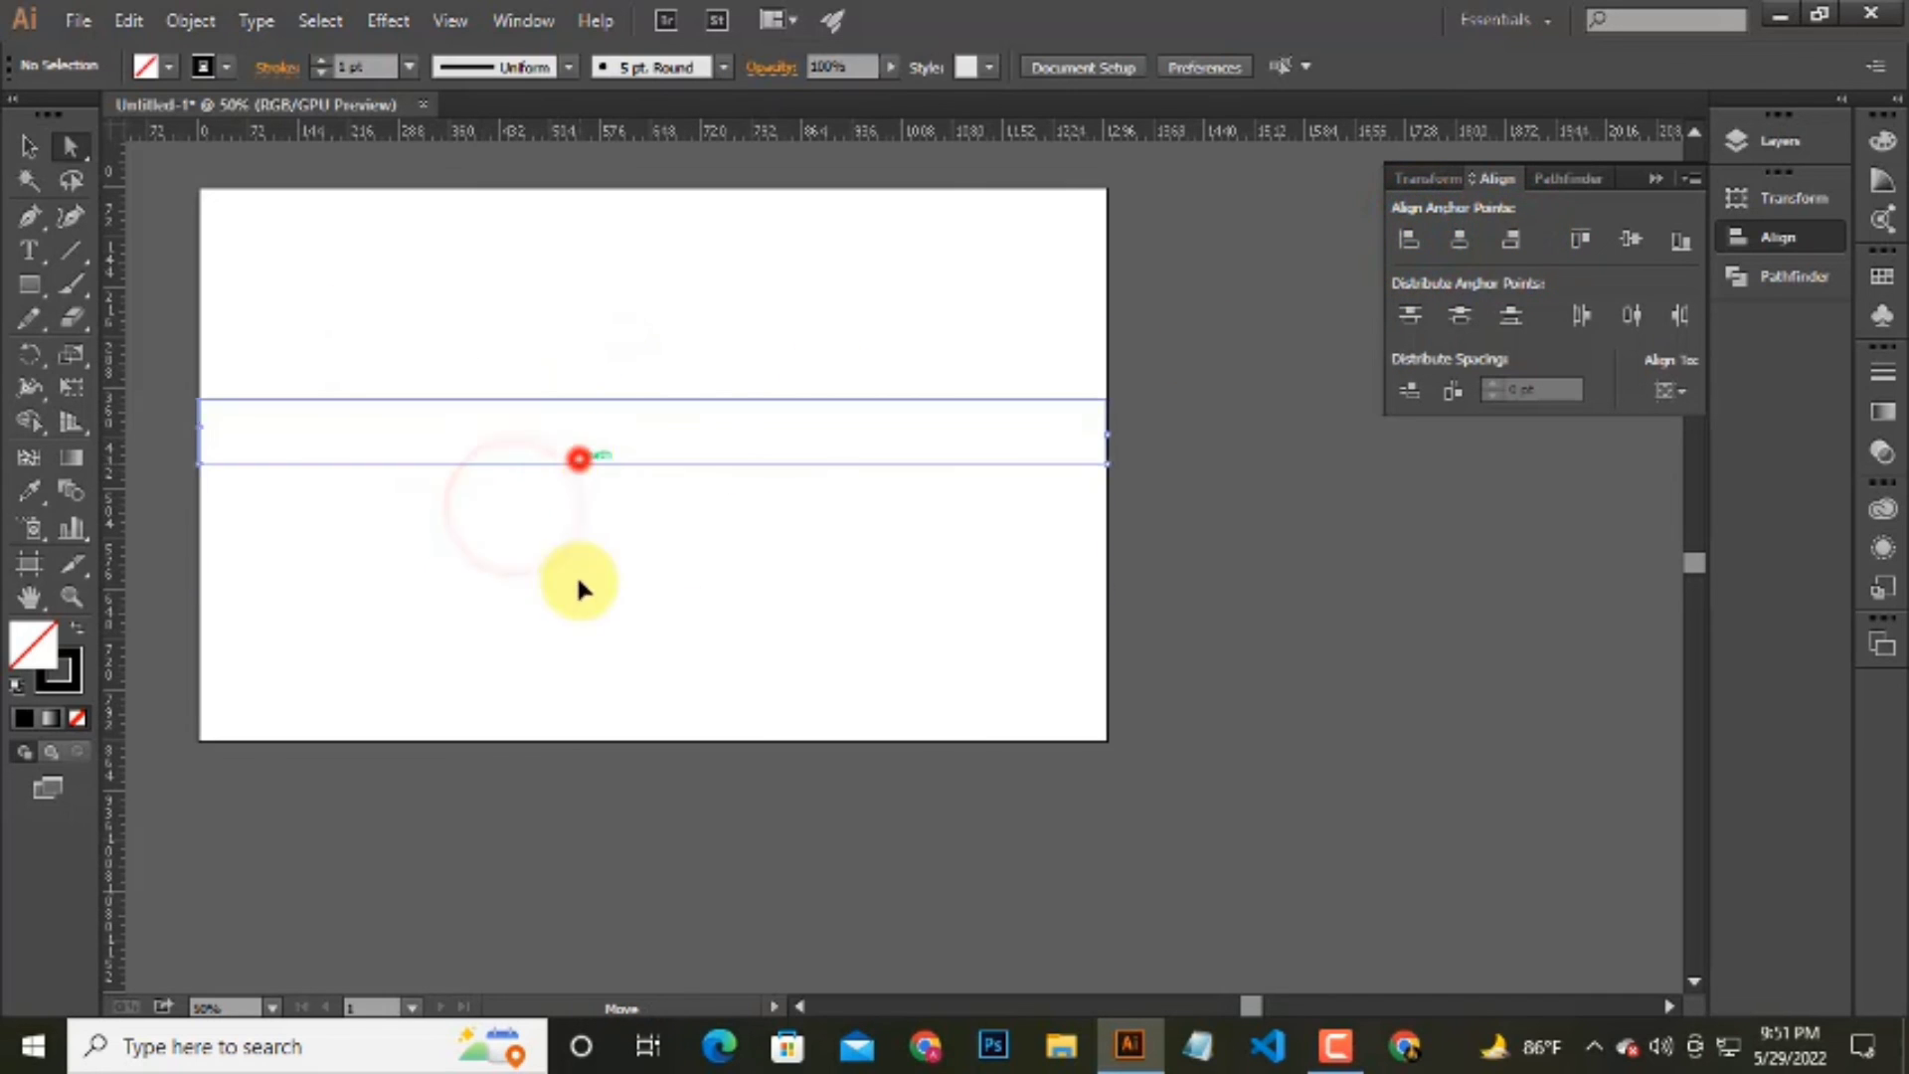
pyautogui.hotkey('ctrl', 'z')
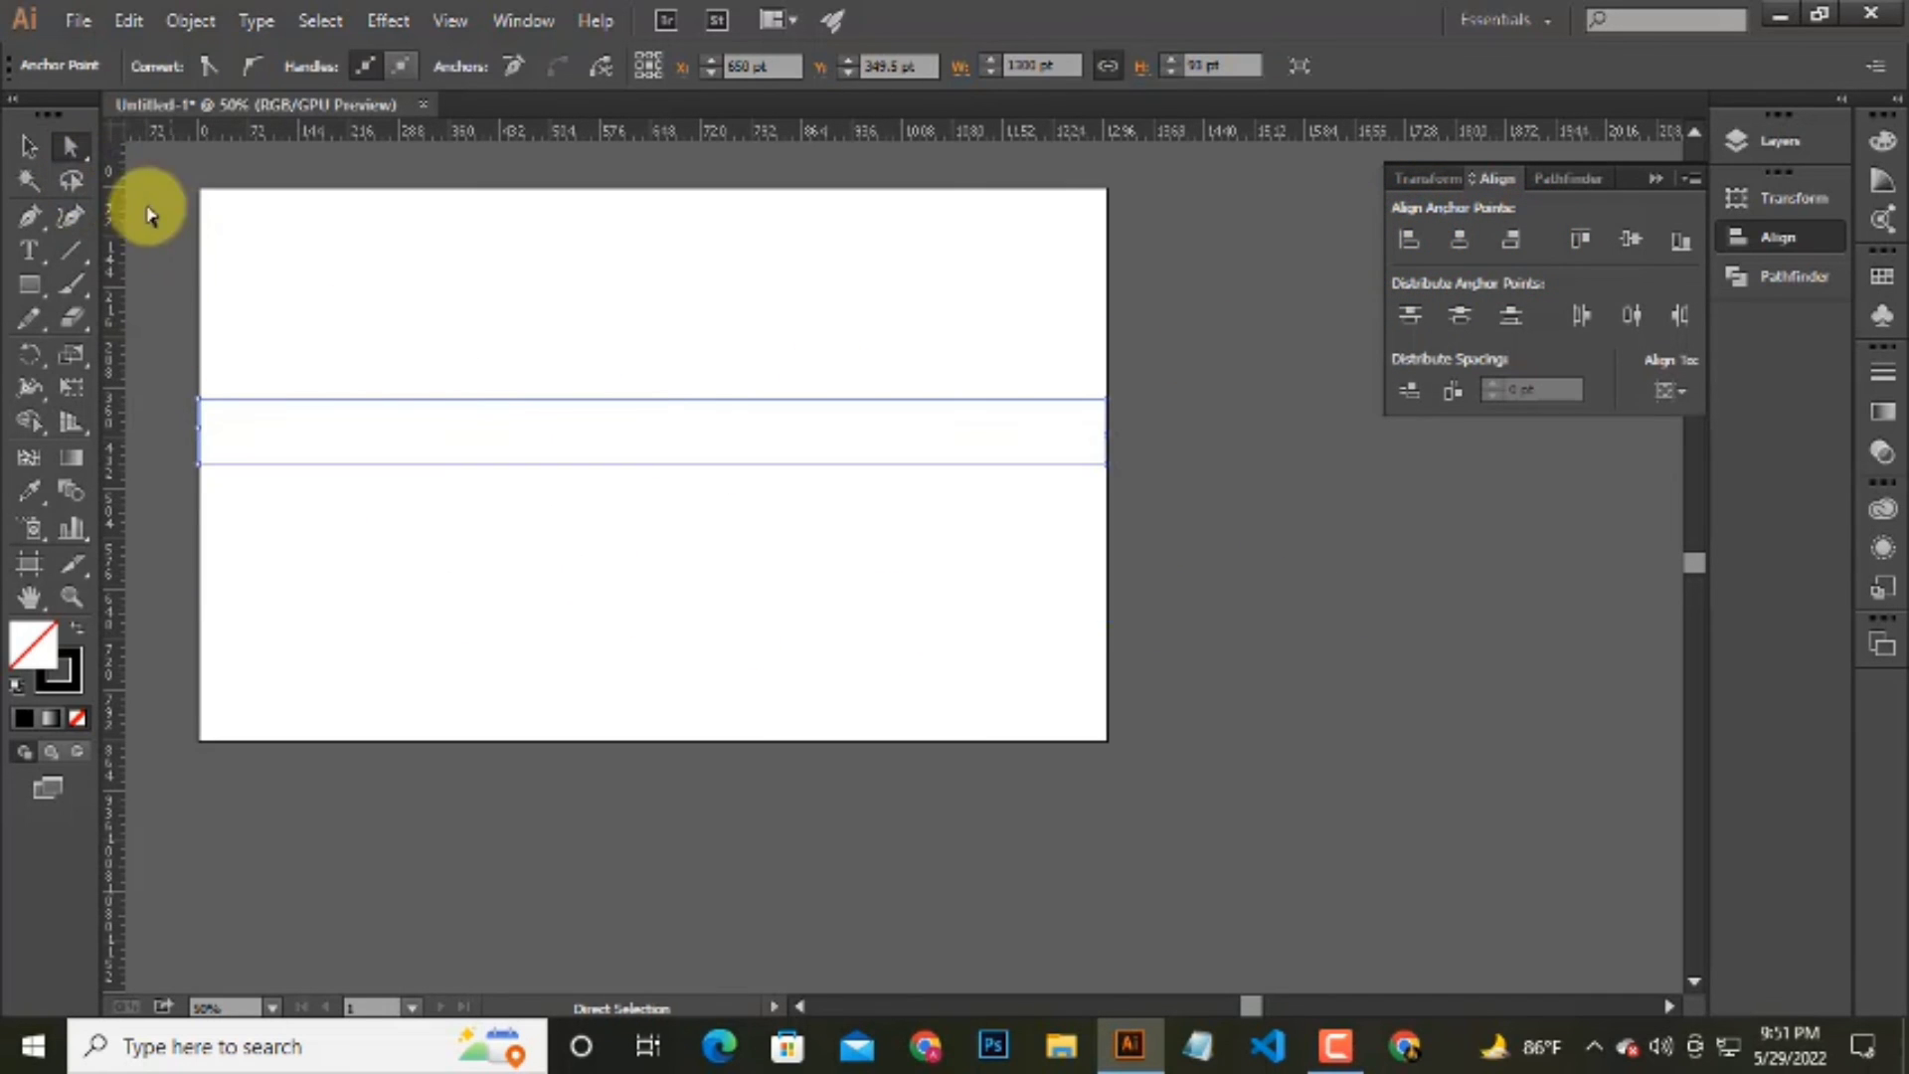
pyautogui.click(338, 288)
pyautogui.moveTo(489, 394); pyautogui.dragTo(688, 558)
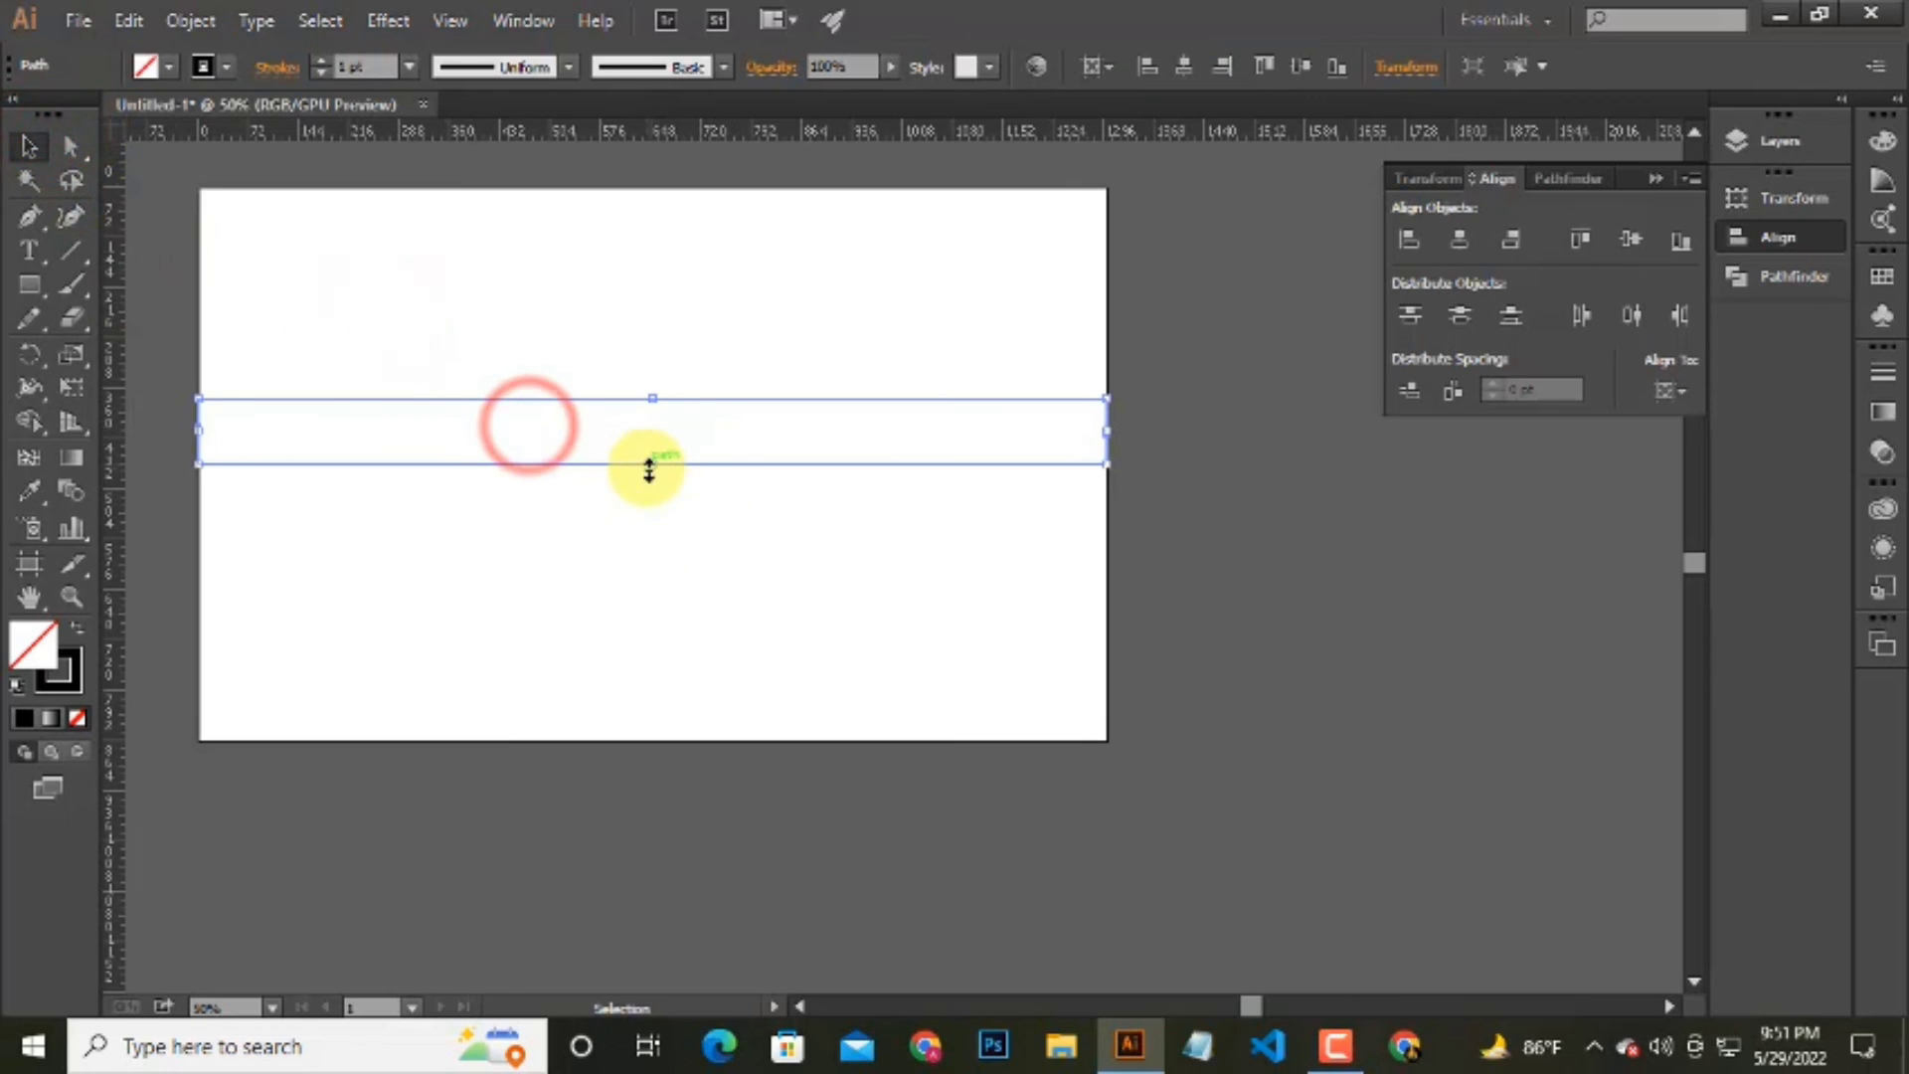